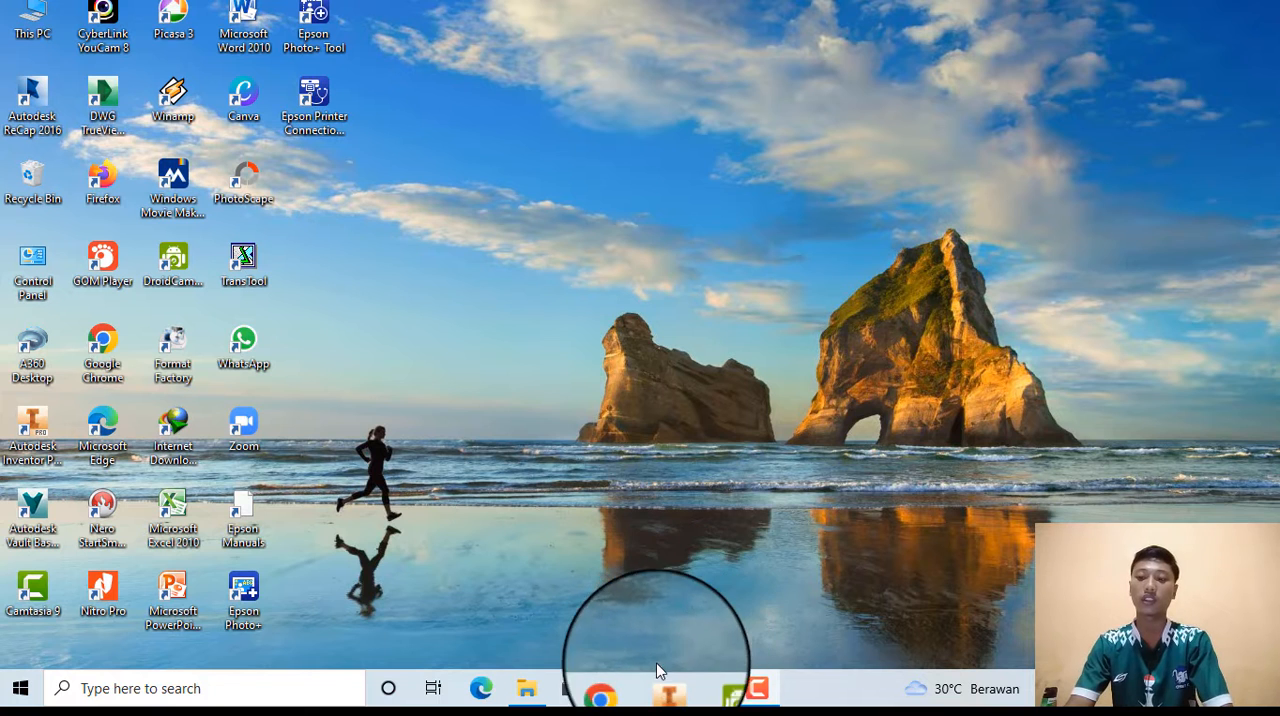
Switch to Chrome and review the 2D Machining - Introduction to Milling & Drilling tutorial's procedures and required part file.
click(618, 688)
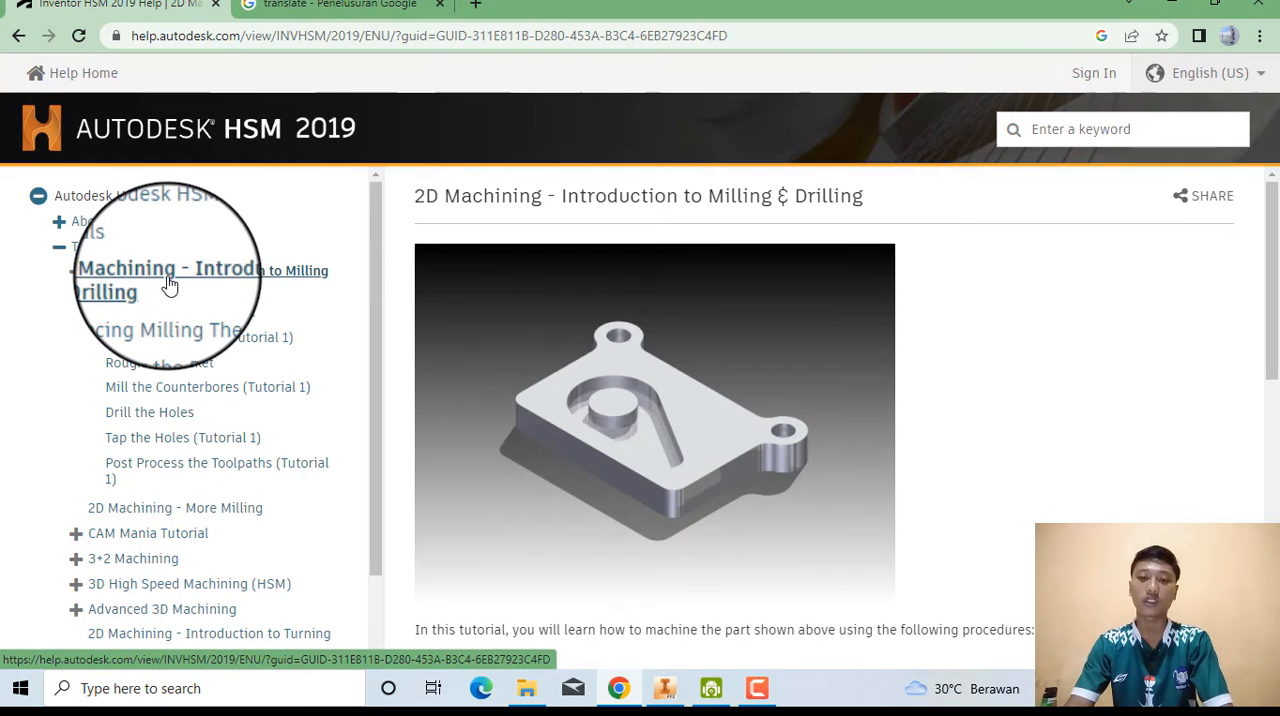
click(249, 285)
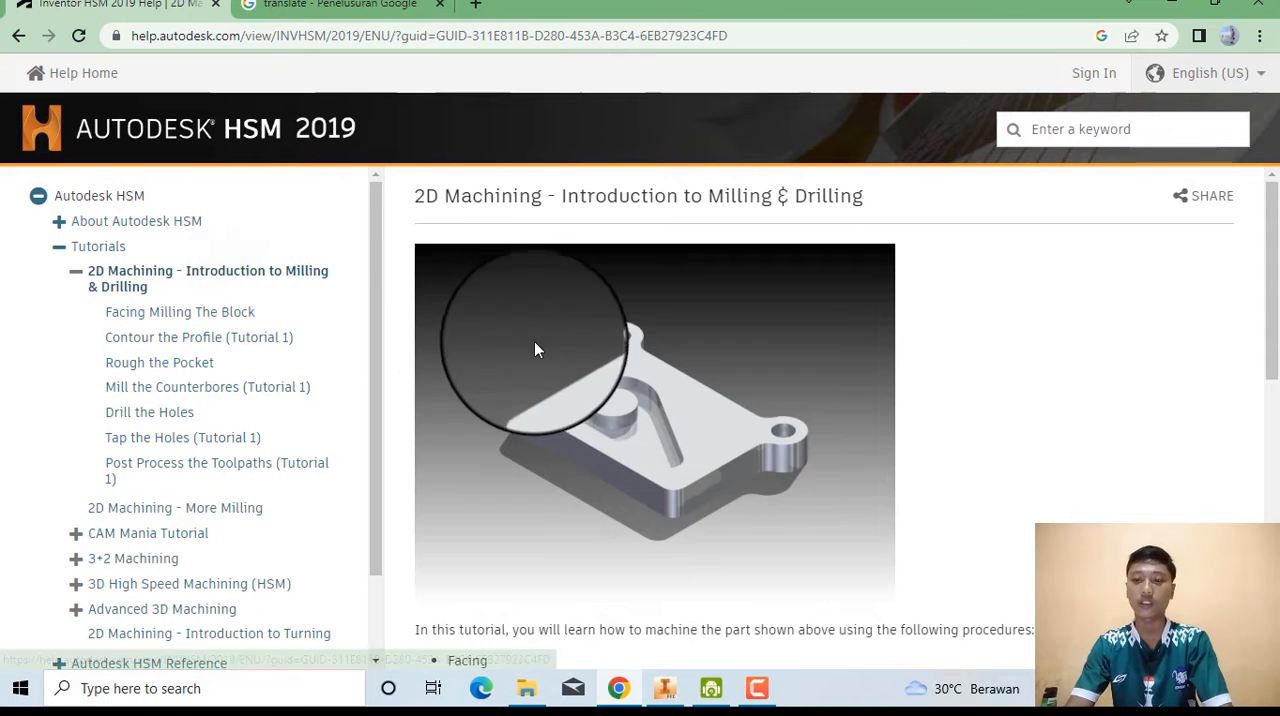
scroll(537, 352, down, 1)
scroll(537, 357, down, 2)
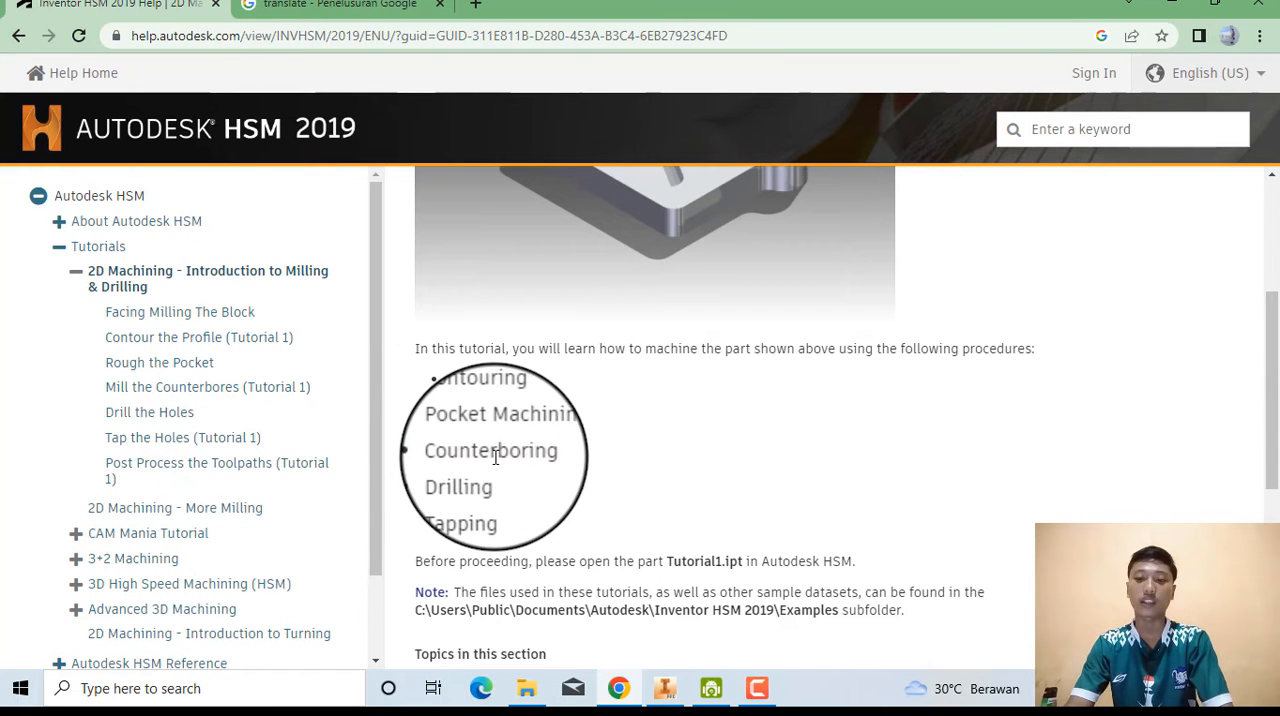
scroll(495, 457, up, 3)
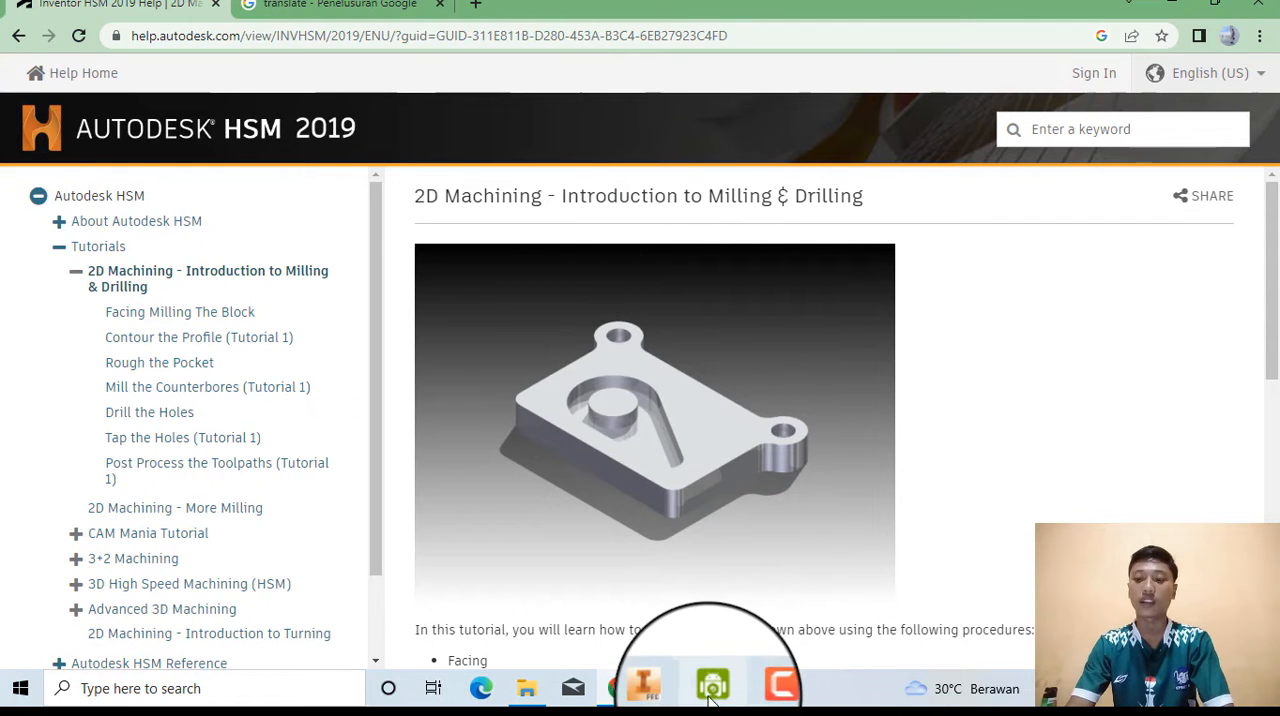
Switch to Autodesk Inventor and open the Tutorial1 part from the Examples folder, accepting its location outside the active project.
click(660, 688)
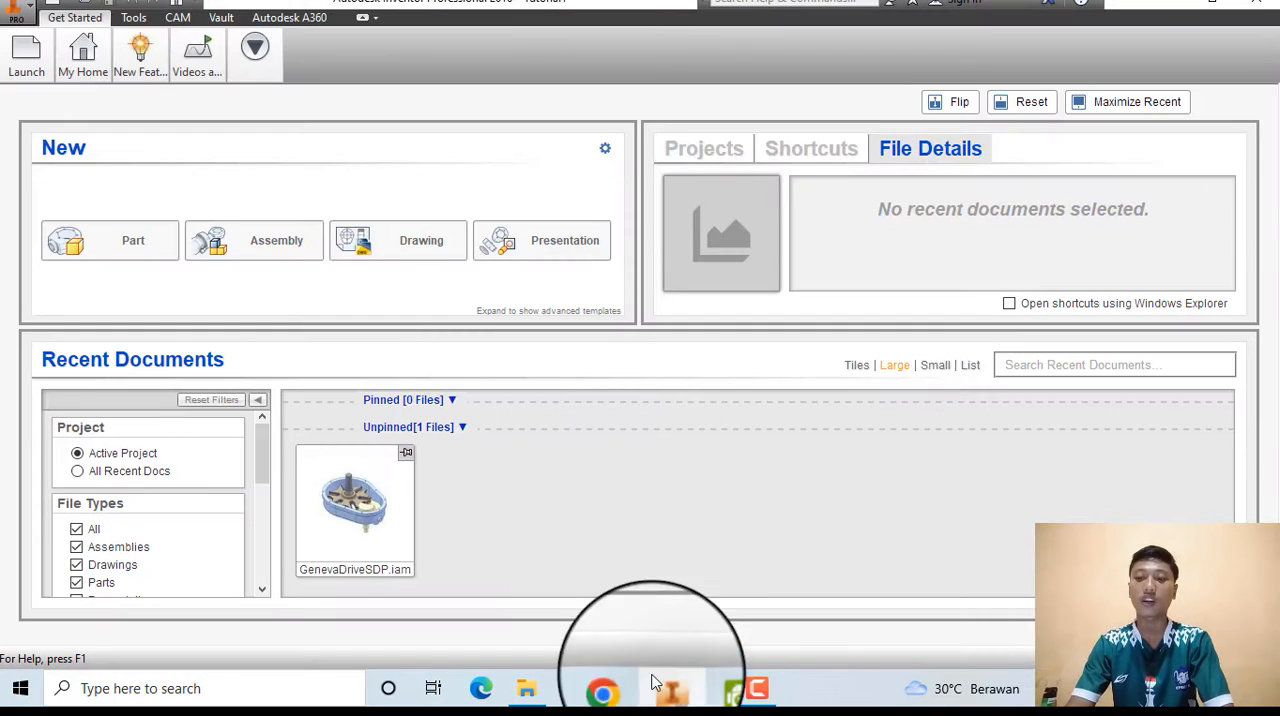
click(86, 8)
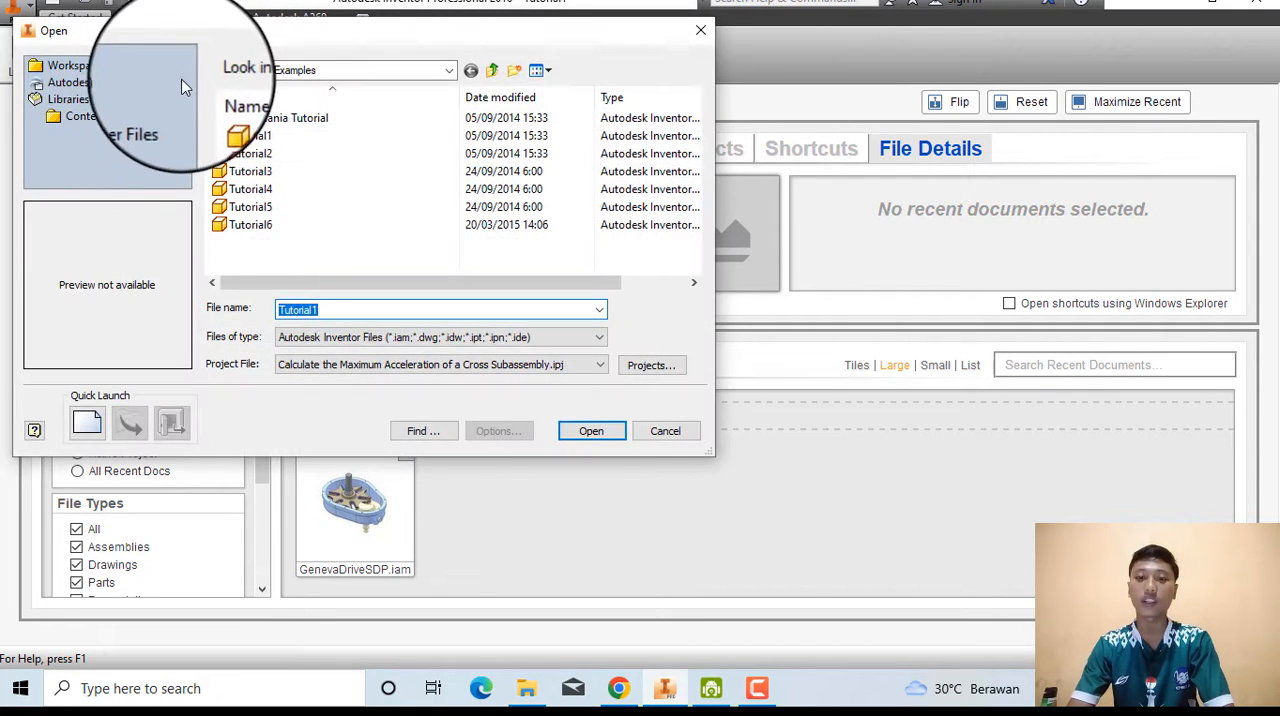
click(284, 136)
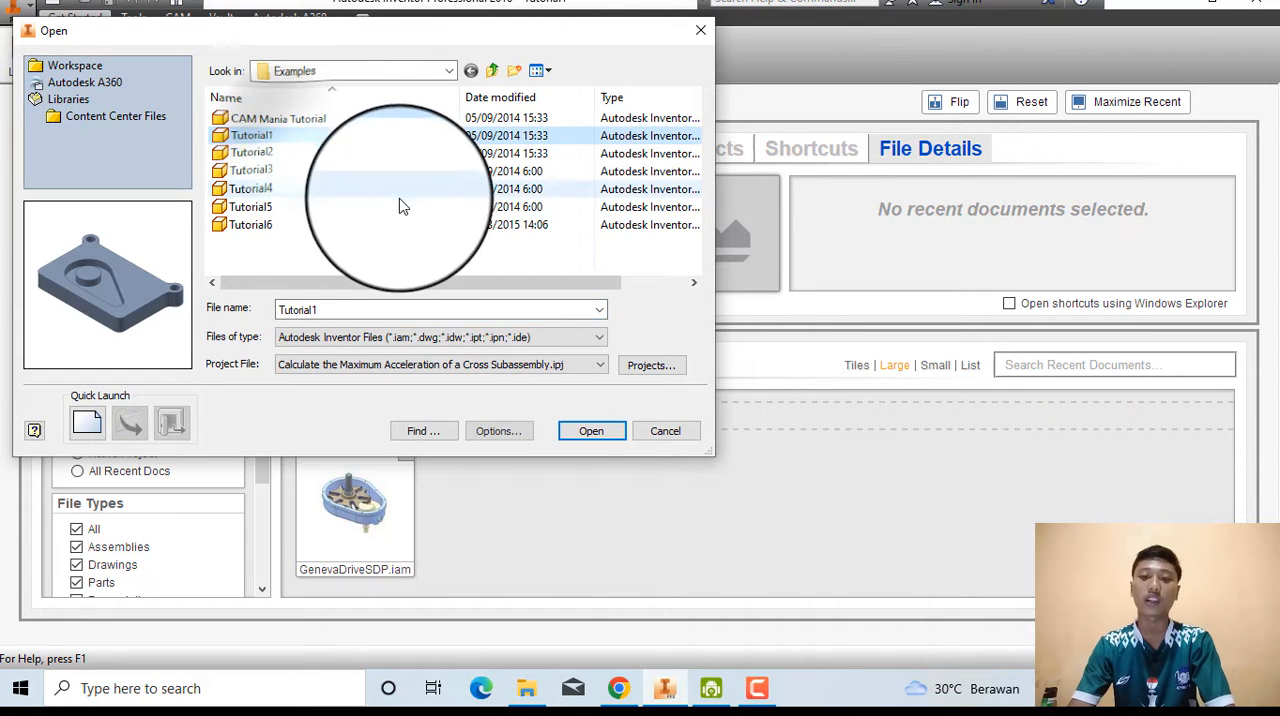
click(590, 432)
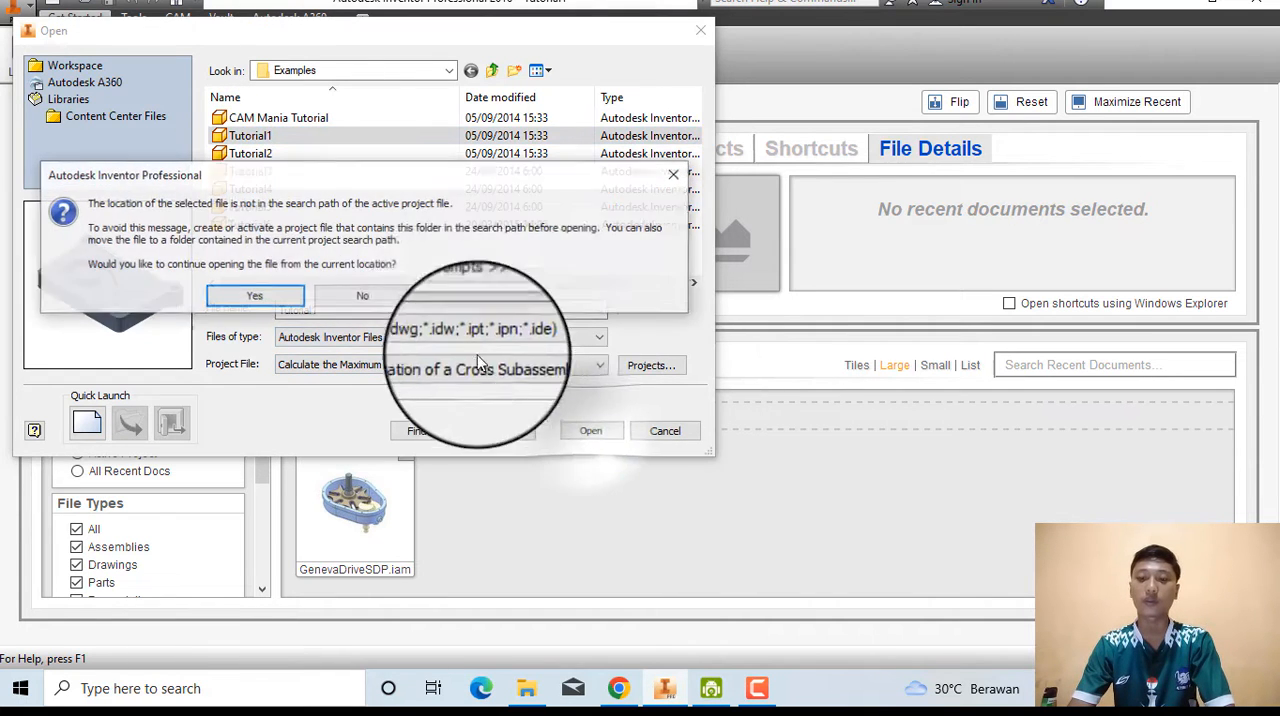
click(271, 304)
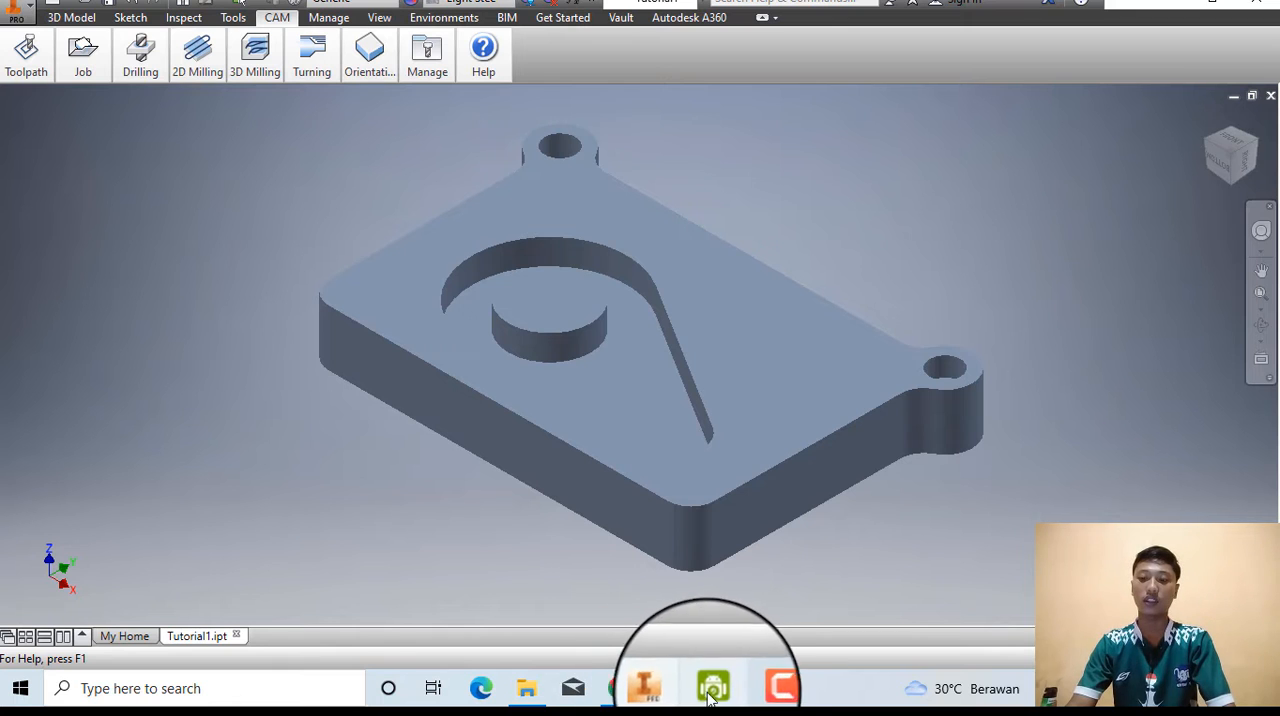
Switch to Chrome, open the Facing Milling The Block help page and reduce the browser to a small window over the model.
click(605, 686)
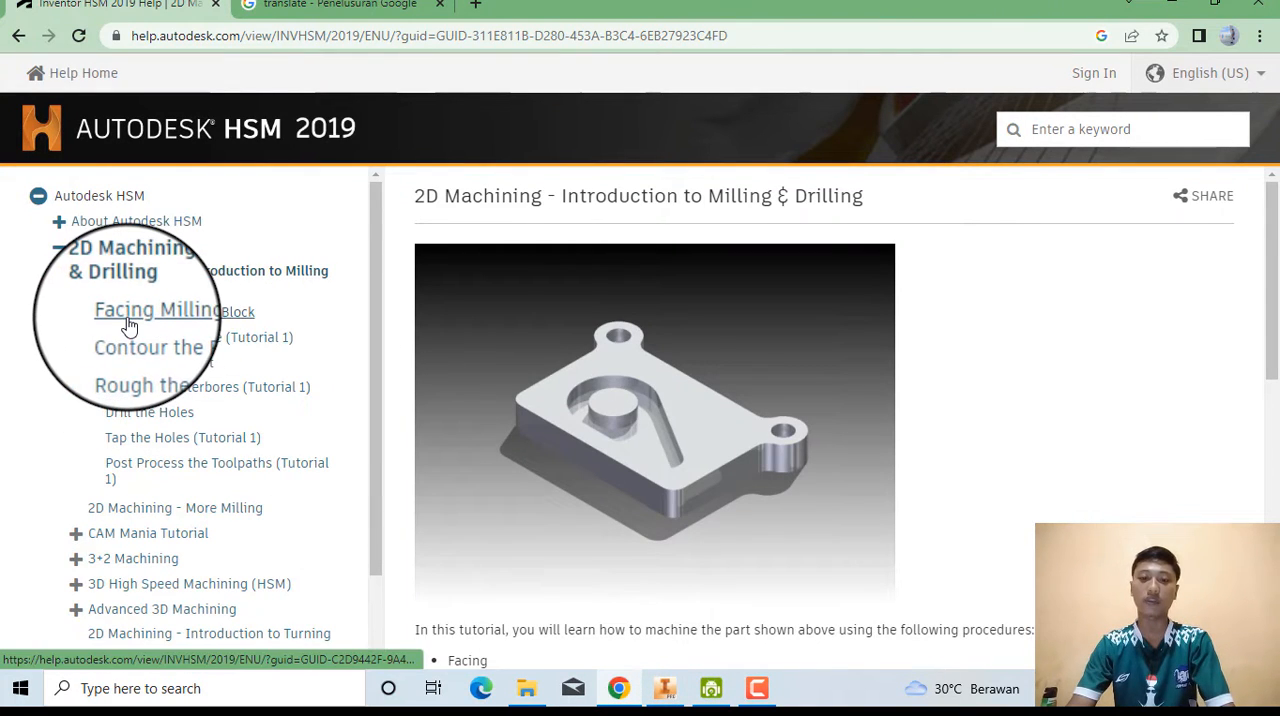
click(203, 318)
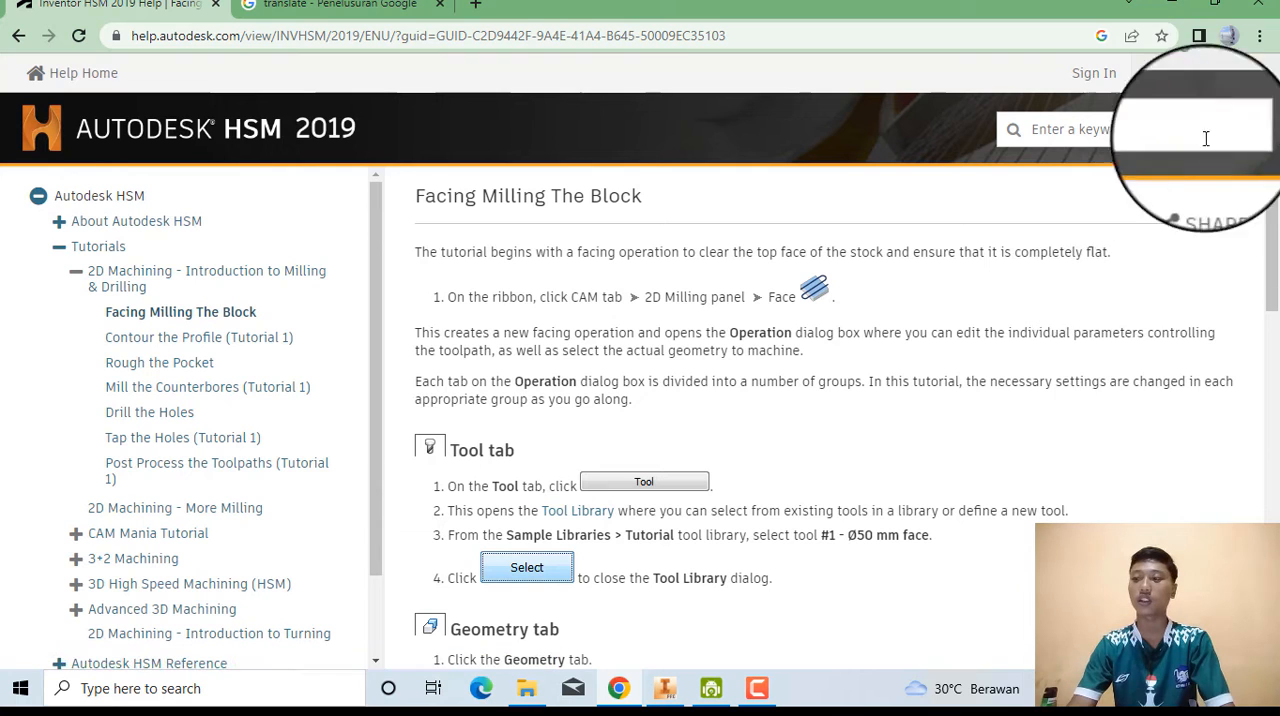
click(1209, 12)
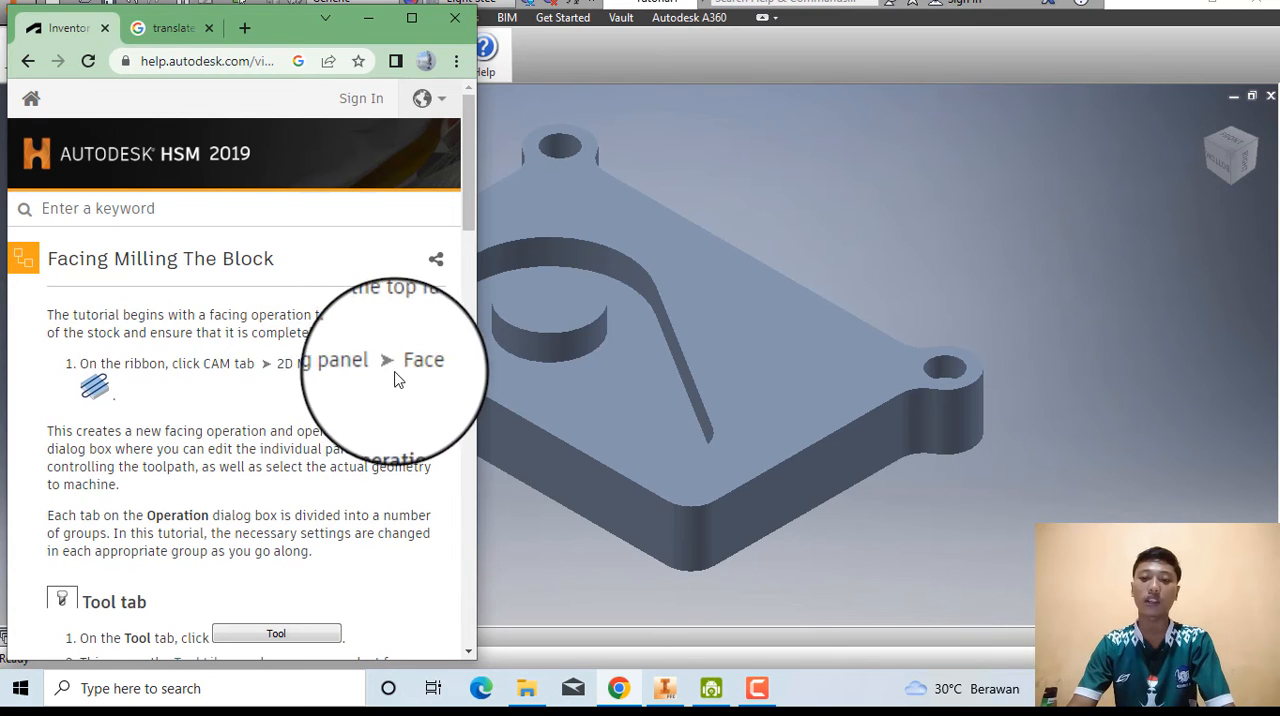
Switch back to Inventor and create a new 2D milling Face operation on the Tutorial1 part.
click(503, 484)
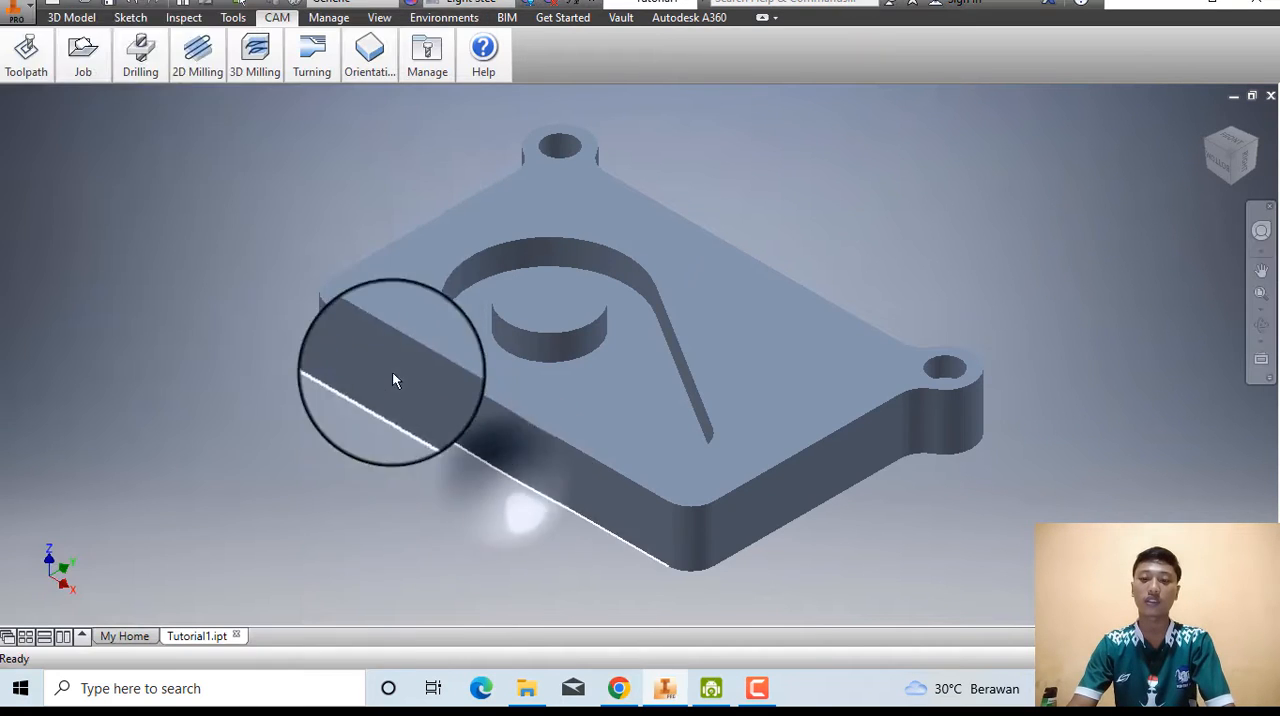
click(173, 80)
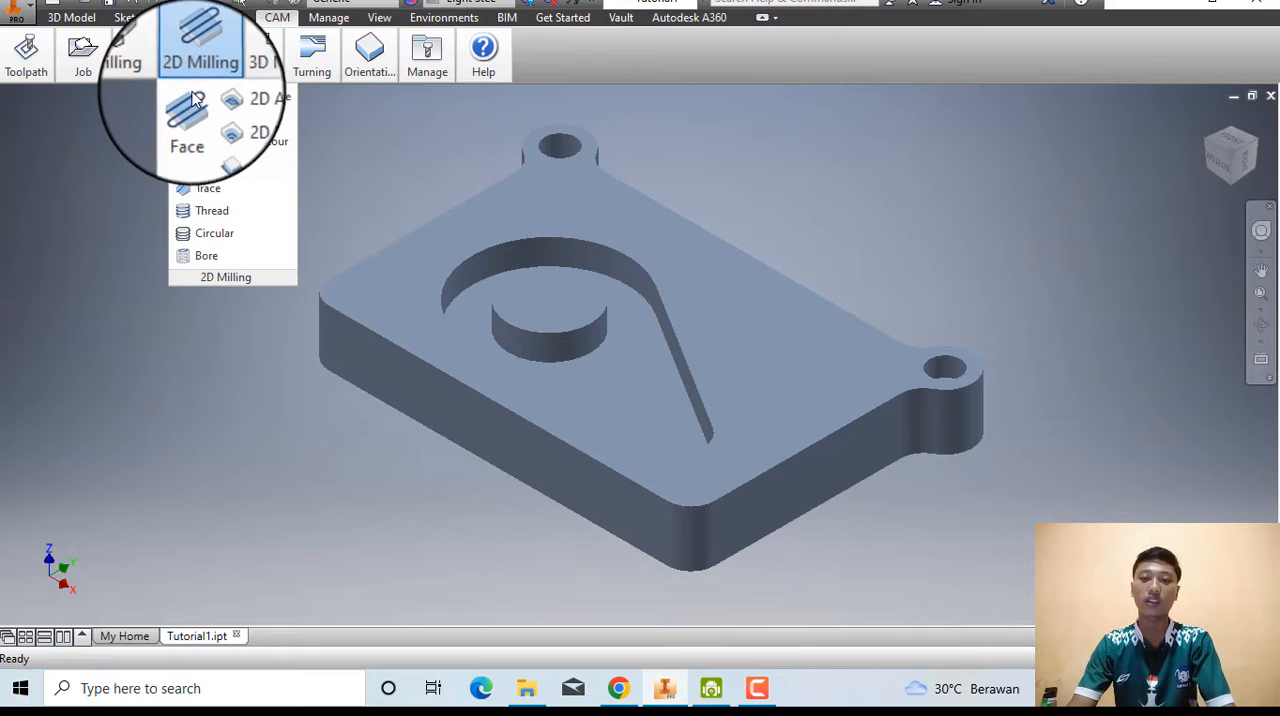
click(193, 108)
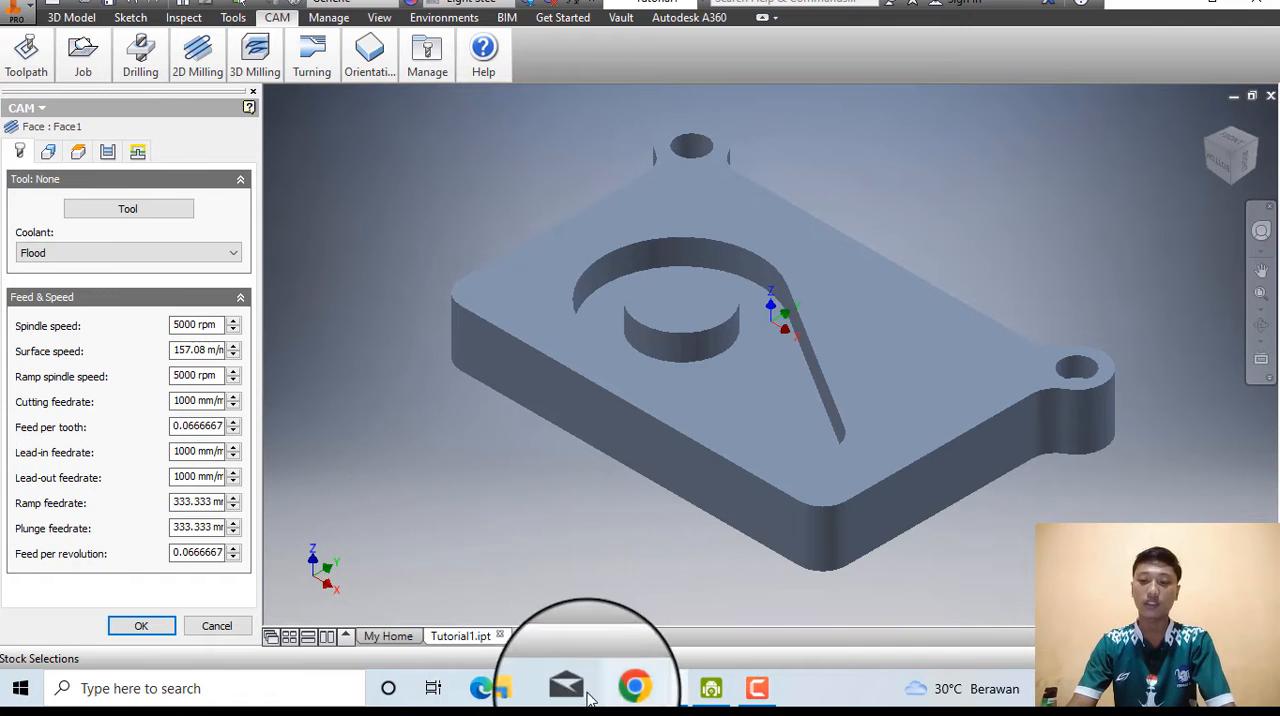
Consult the help page's tool instructions and assign tool #1 - Ø50 mm face from the tool library to the Face operation.
click(620, 690)
scroll(300, 428, down, 3)
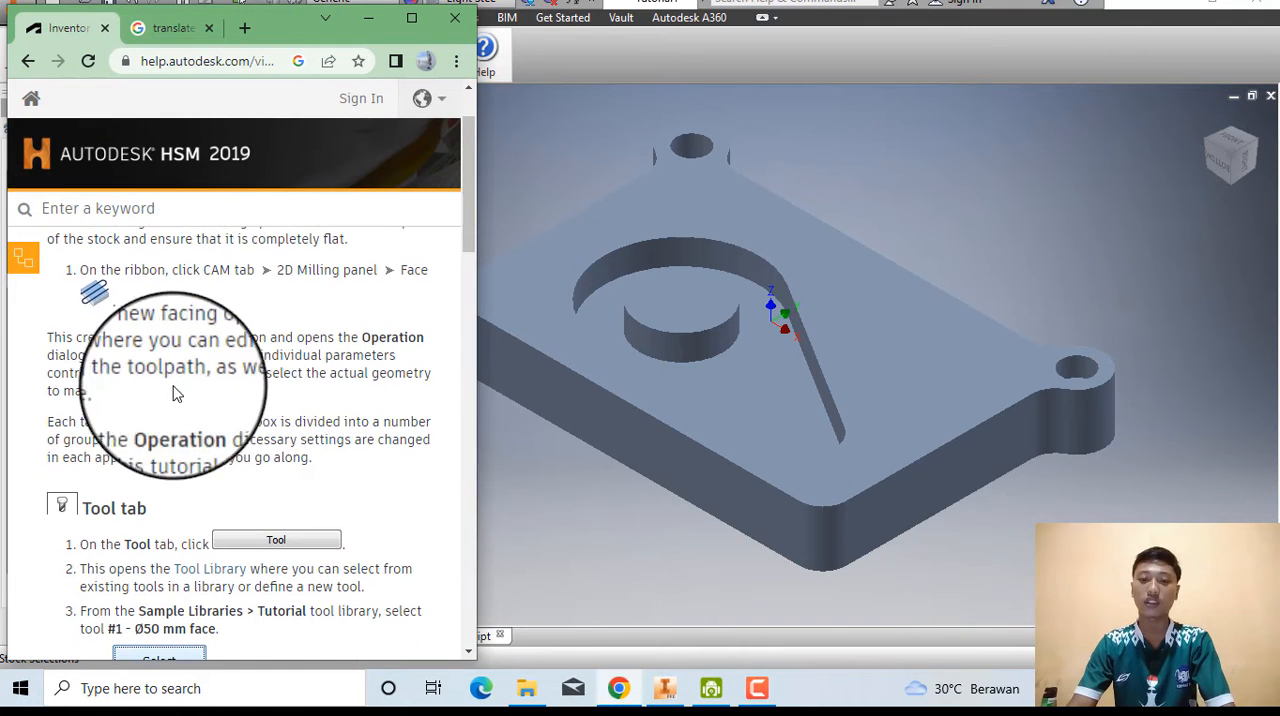
scroll(186, 398, down, 2)
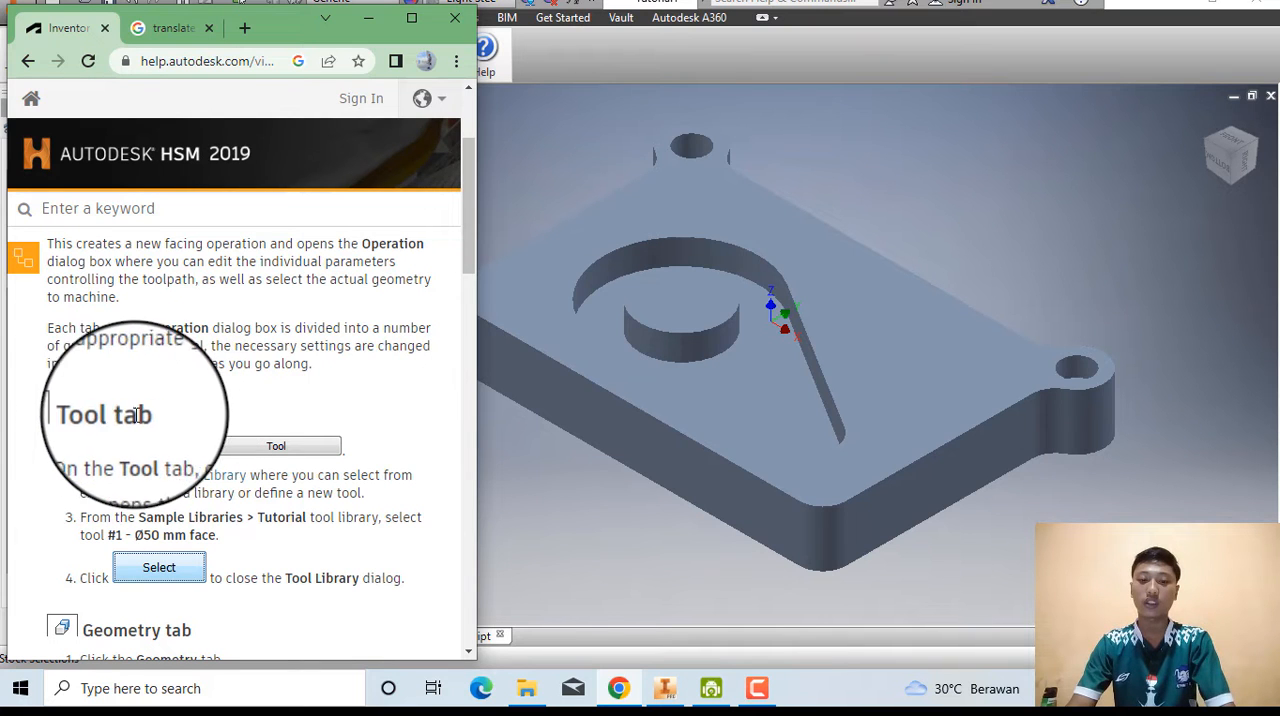
click(508, 465)
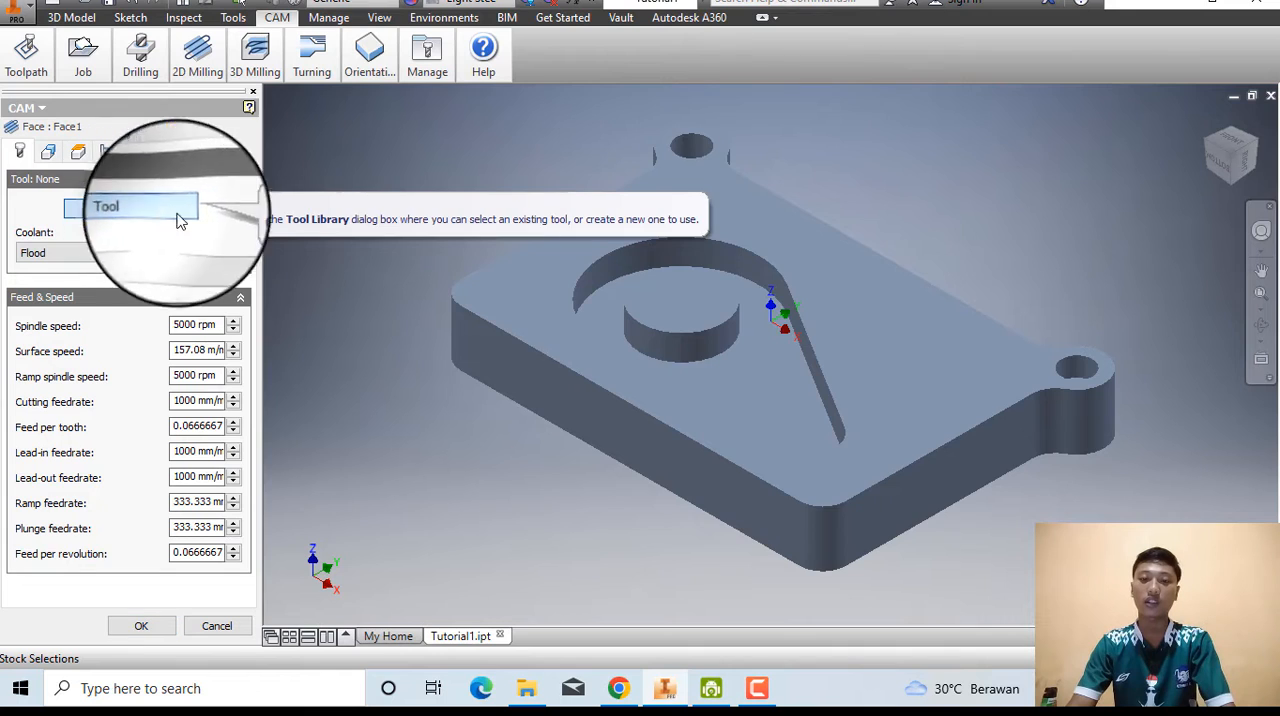
click(140, 209)
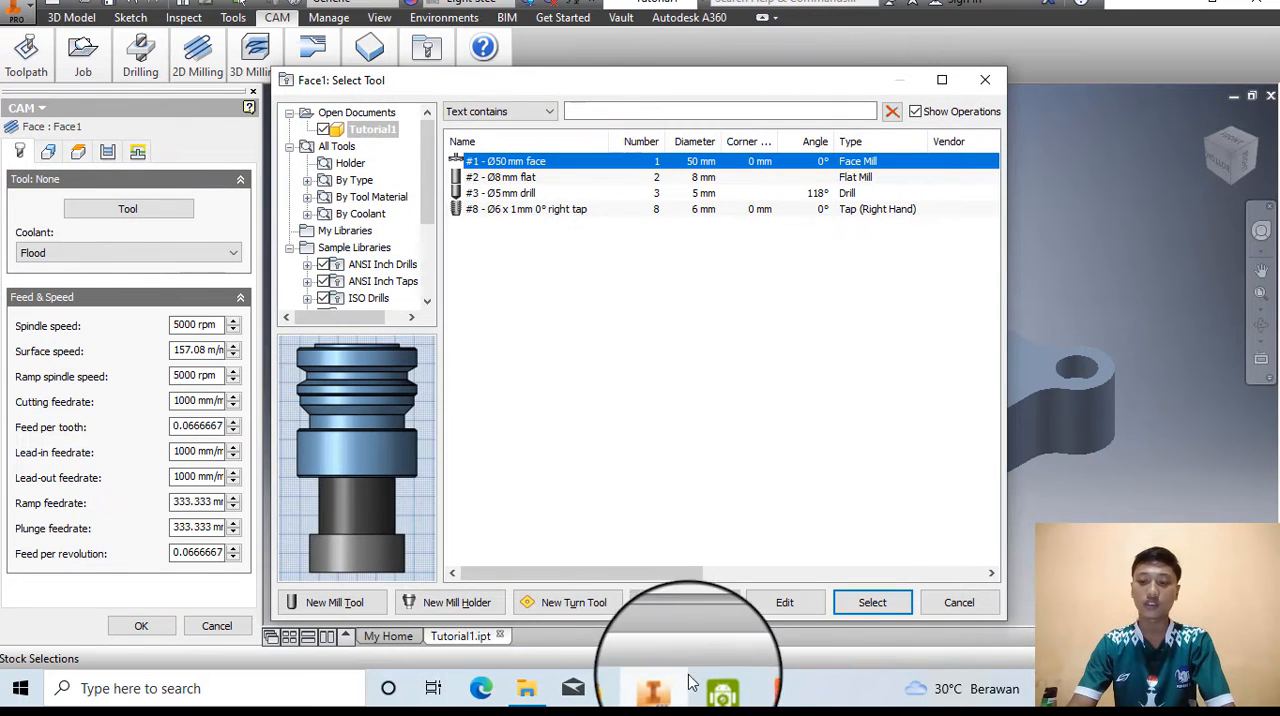
click(605, 690)
scroll(193, 425, down, 2)
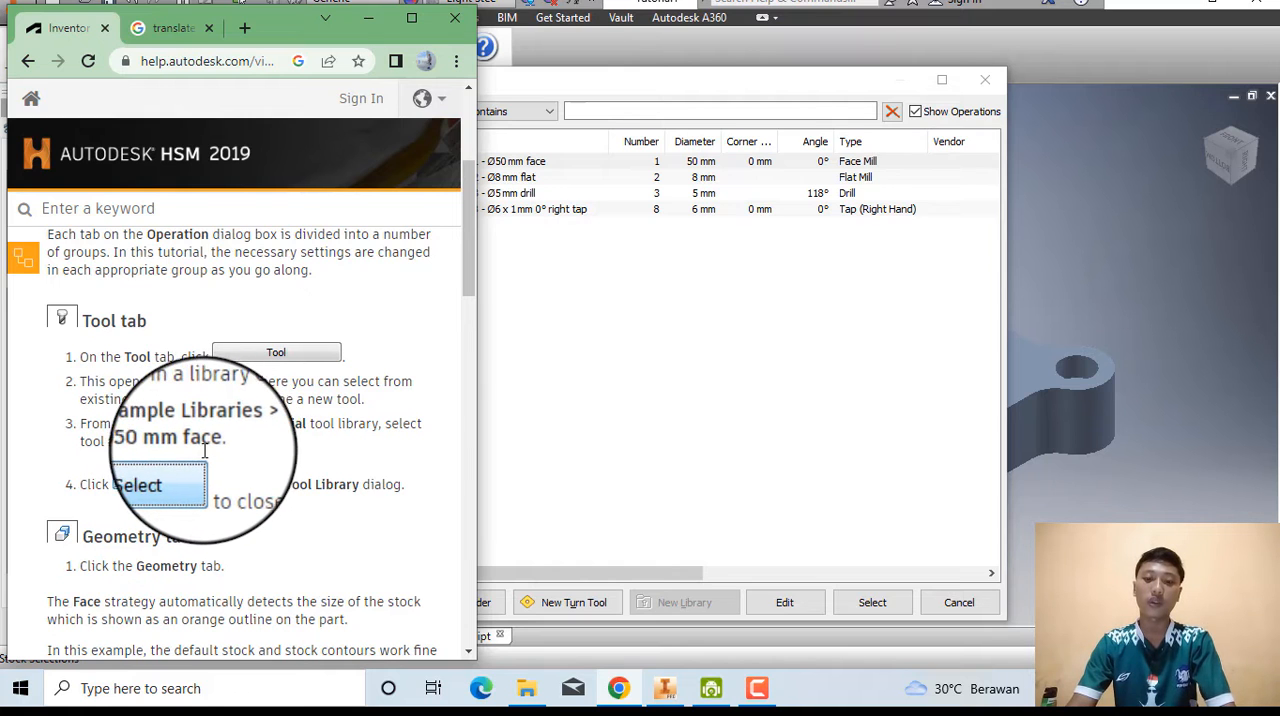
click(560, 458)
click(575, 161)
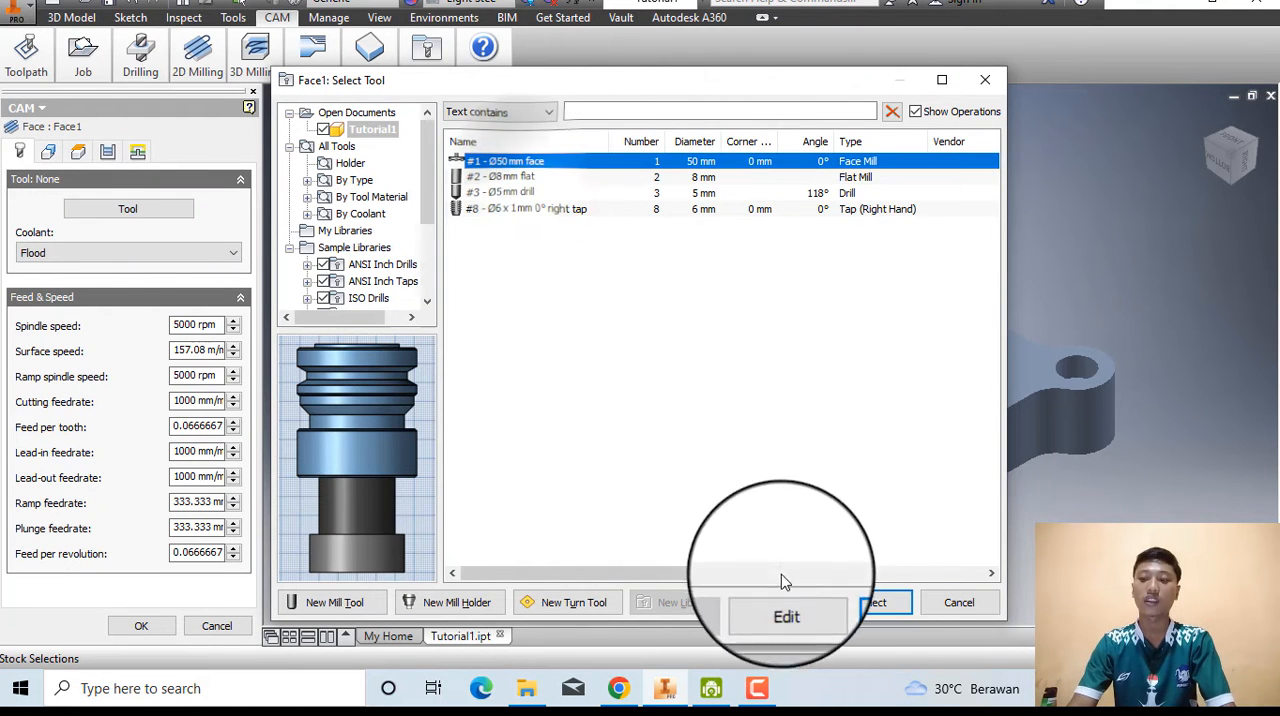
click(880, 603)
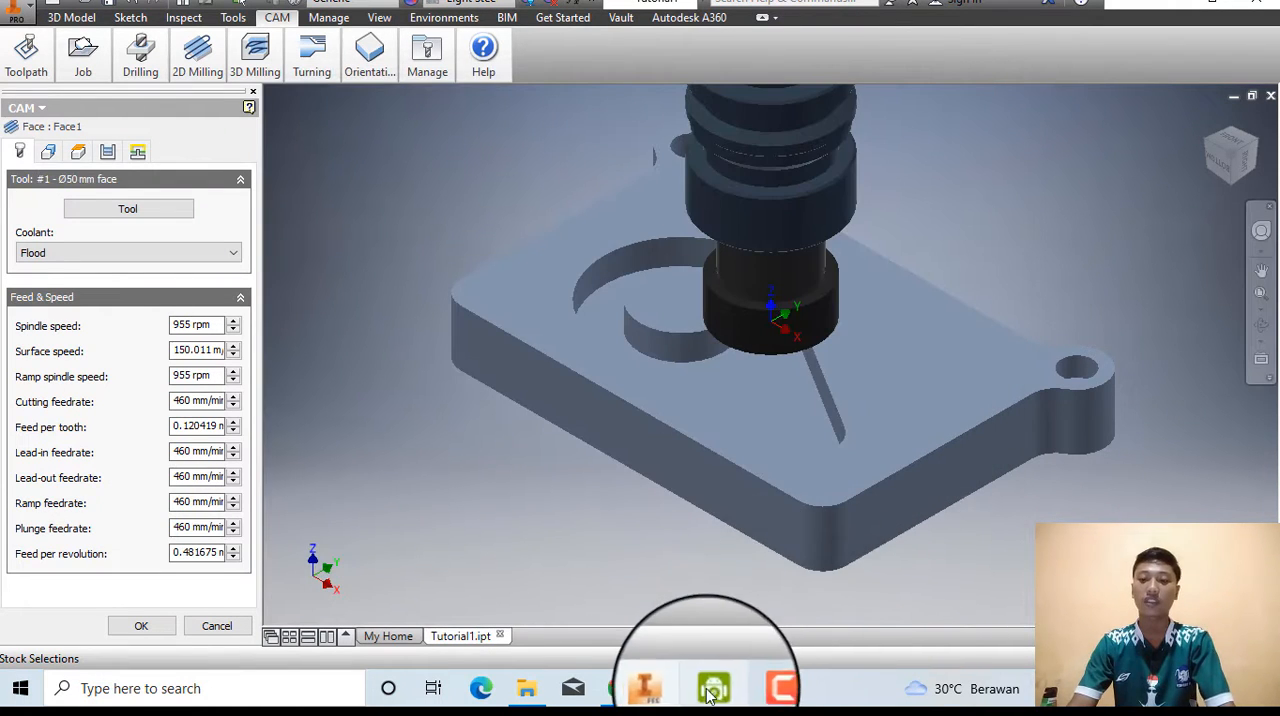
Read the help page's geometry instructions and check the Face operation's default stock contour on the part.
click(620, 690)
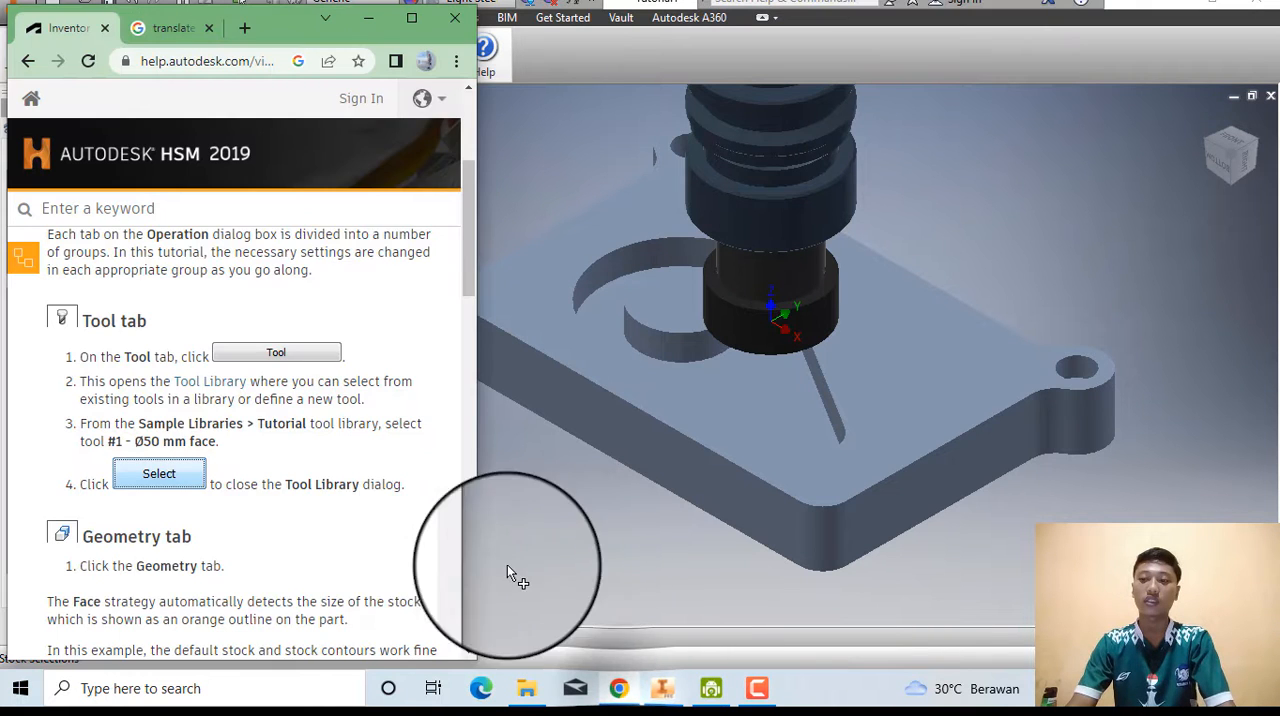
scroll(190, 505, down, 2)
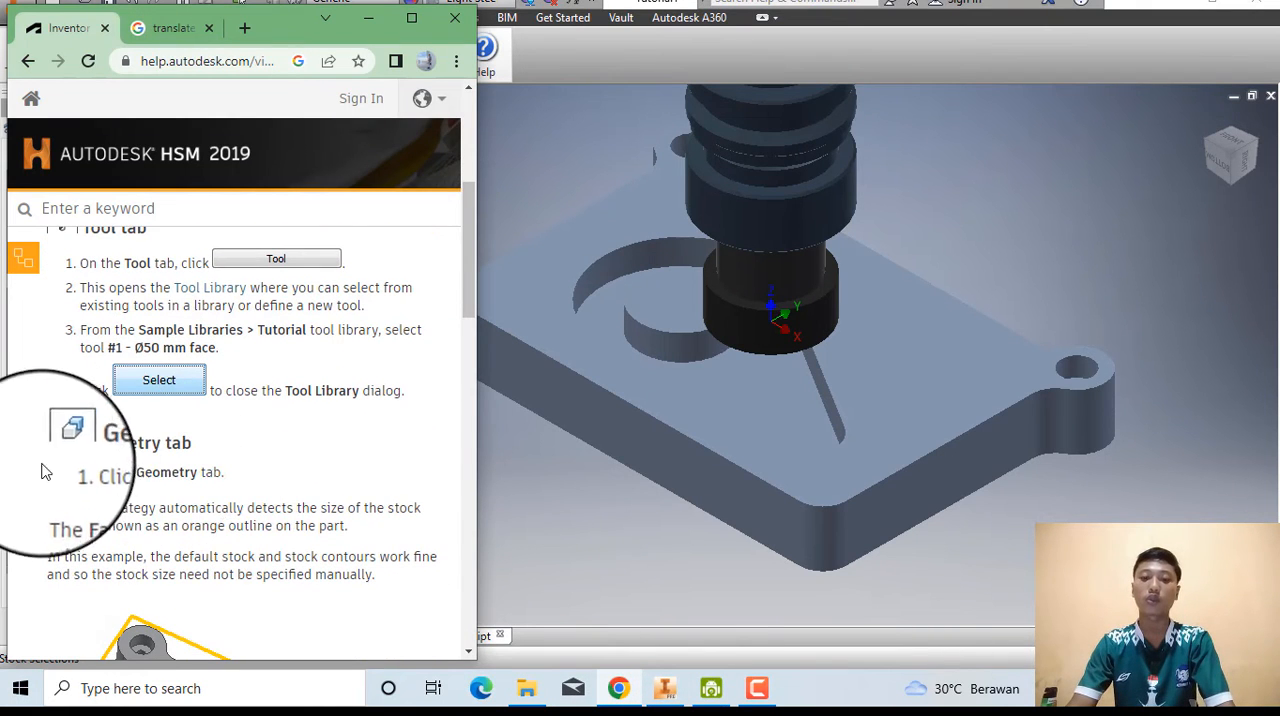
scroll(198, 440, down, 1)
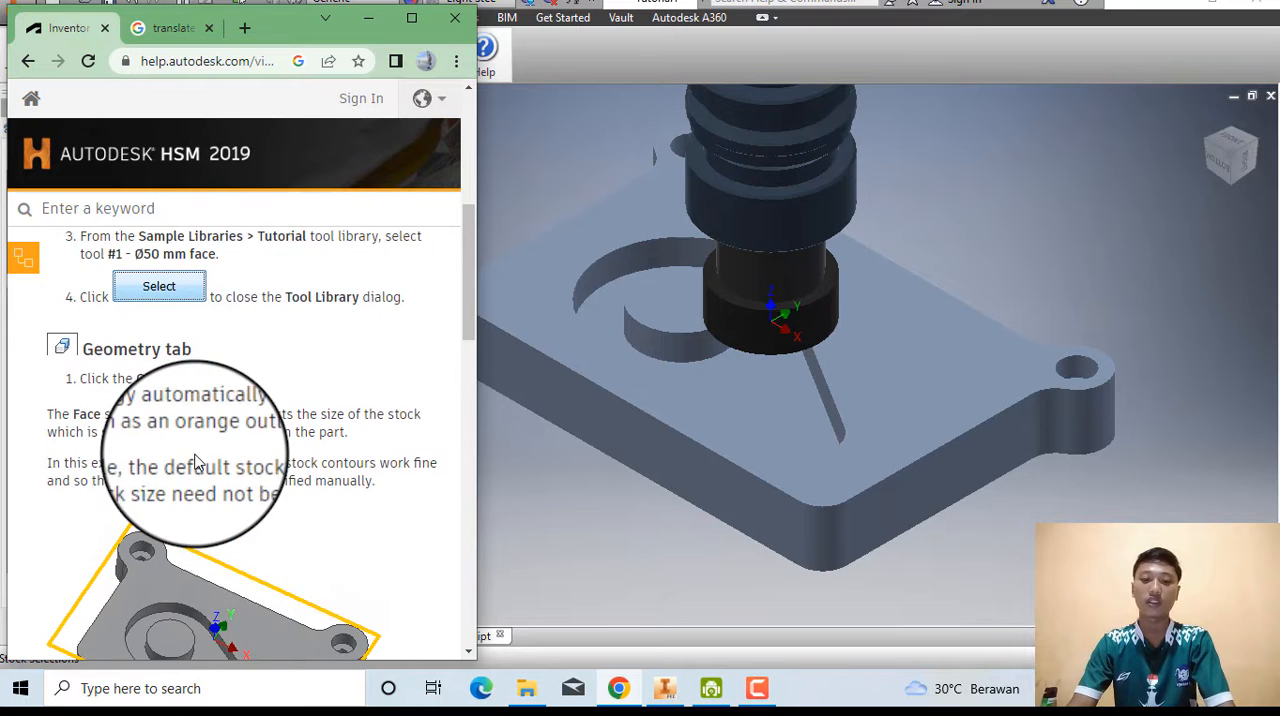
scroll(194, 434, down, 1)
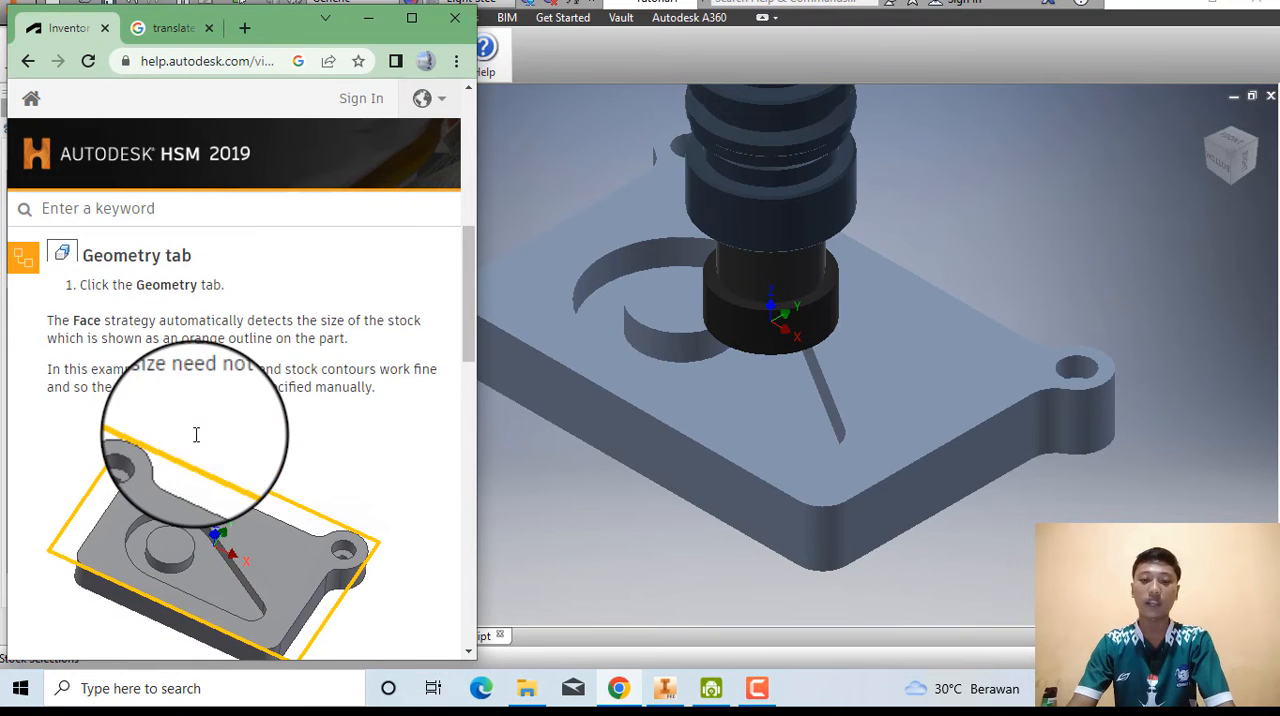
click(585, 507)
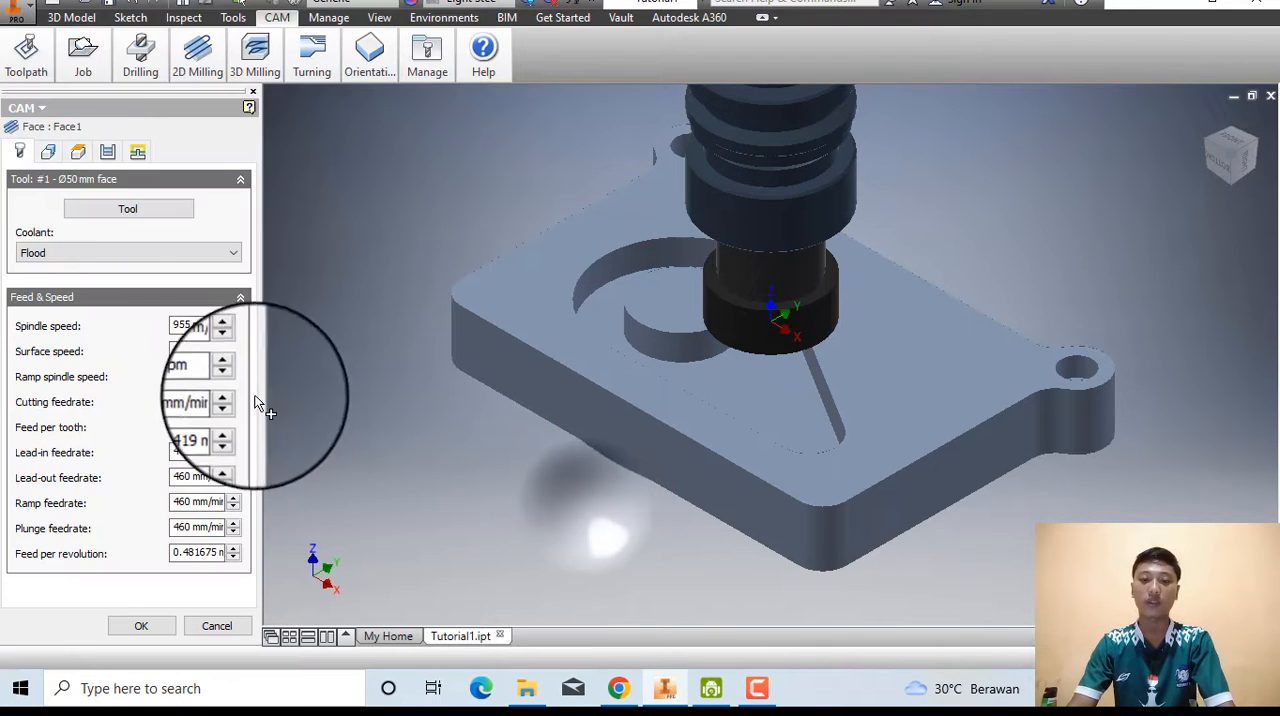
click(48, 152)
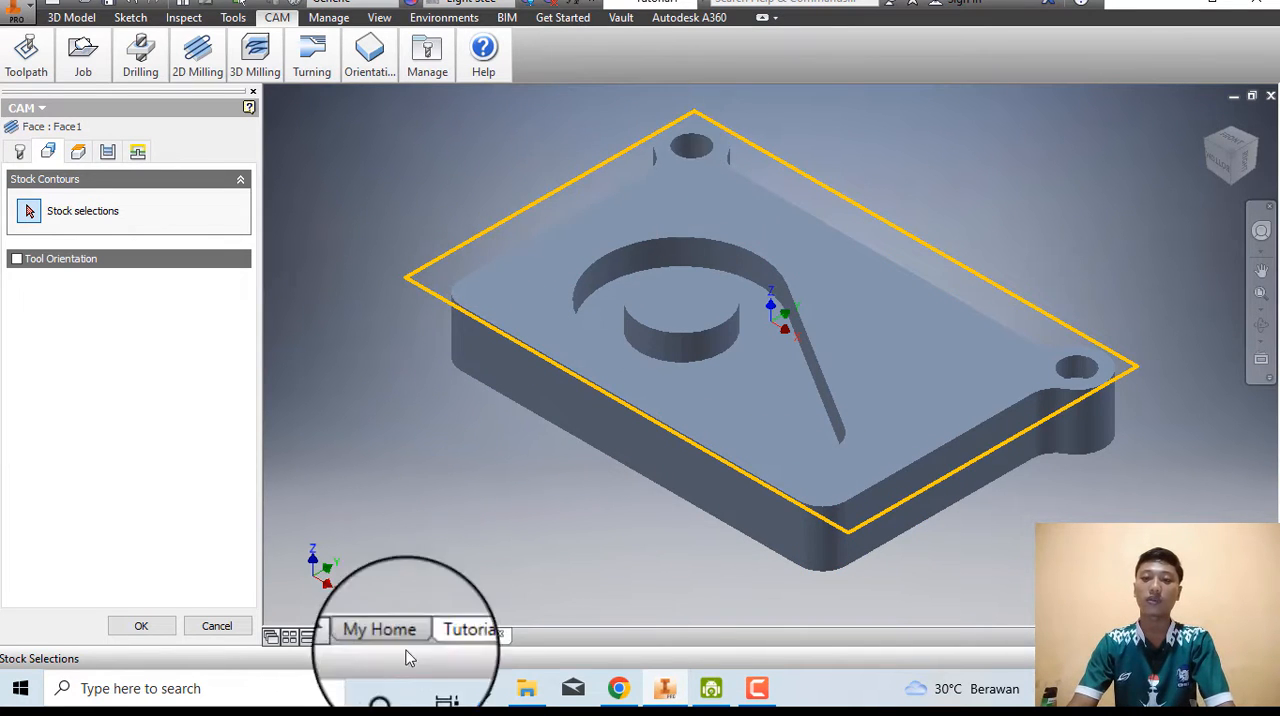
Consult the help page's passes instructions and set the Face operation's pass extension to 5 mm.
click(619, 688)
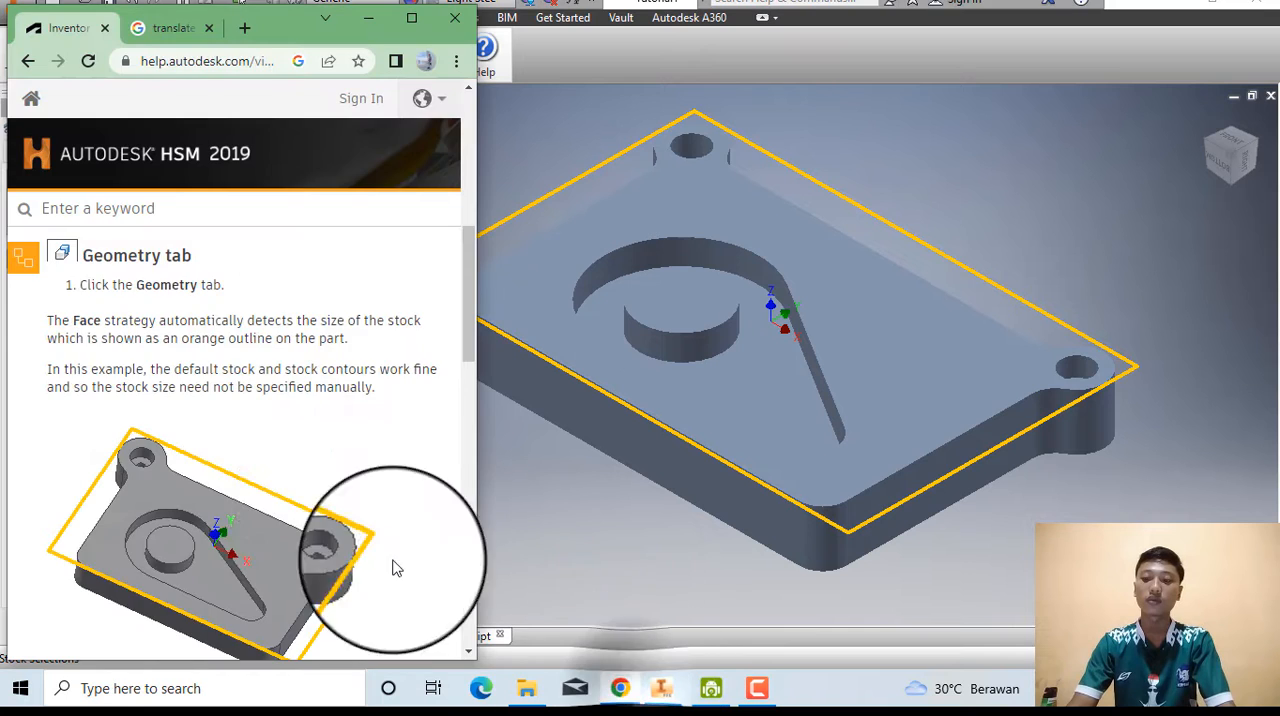
scroll(360, 530, down, 3)
scroll(322, 490, down, 1)
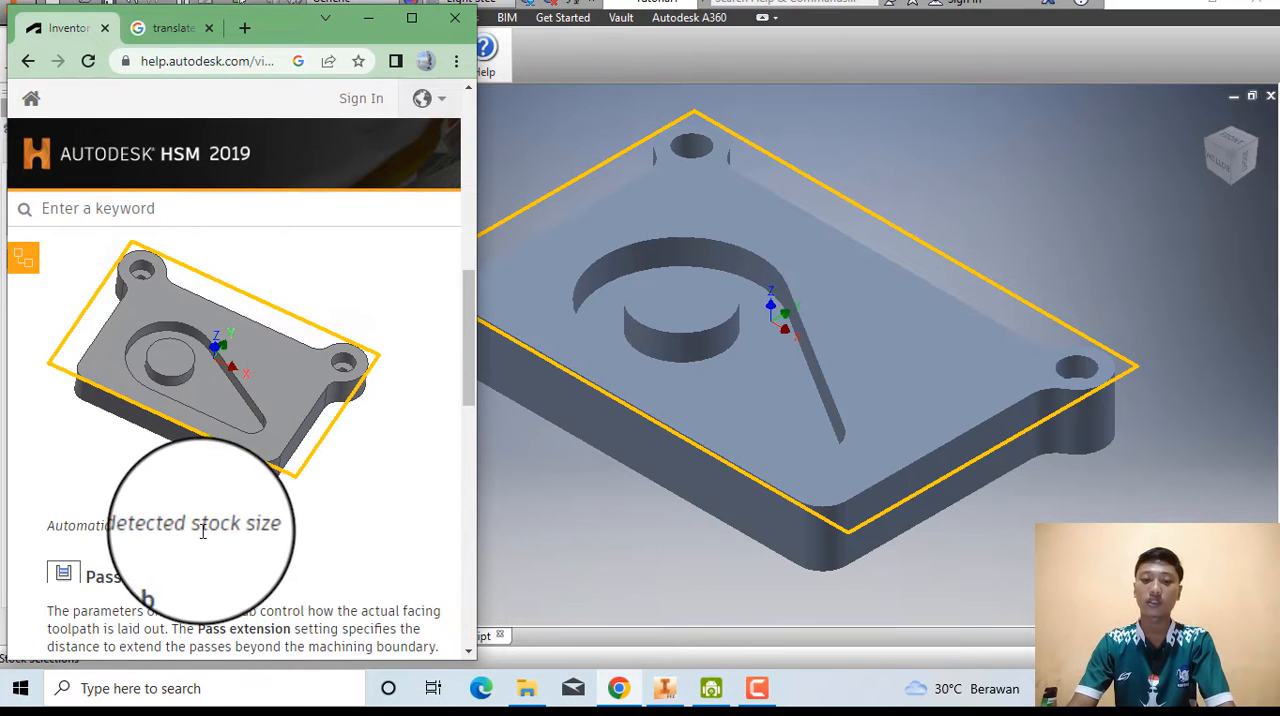
scroll(229, 535, down, 2)
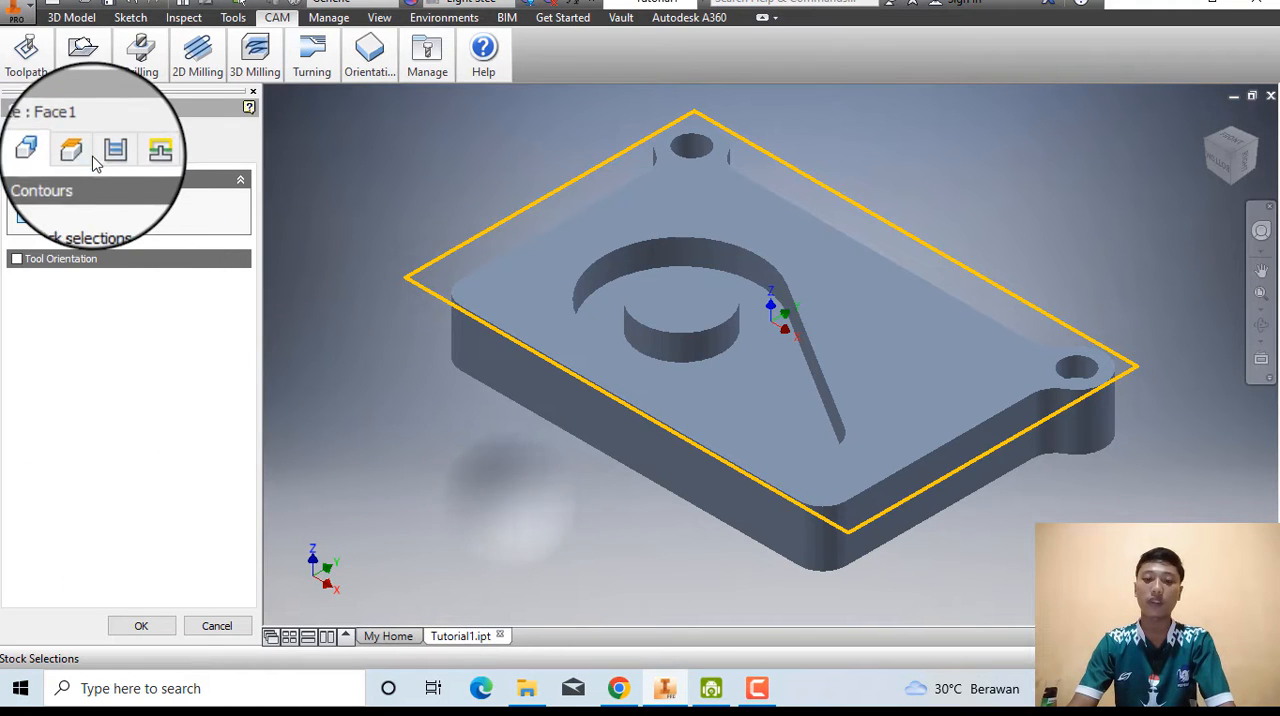
click(107, 152)
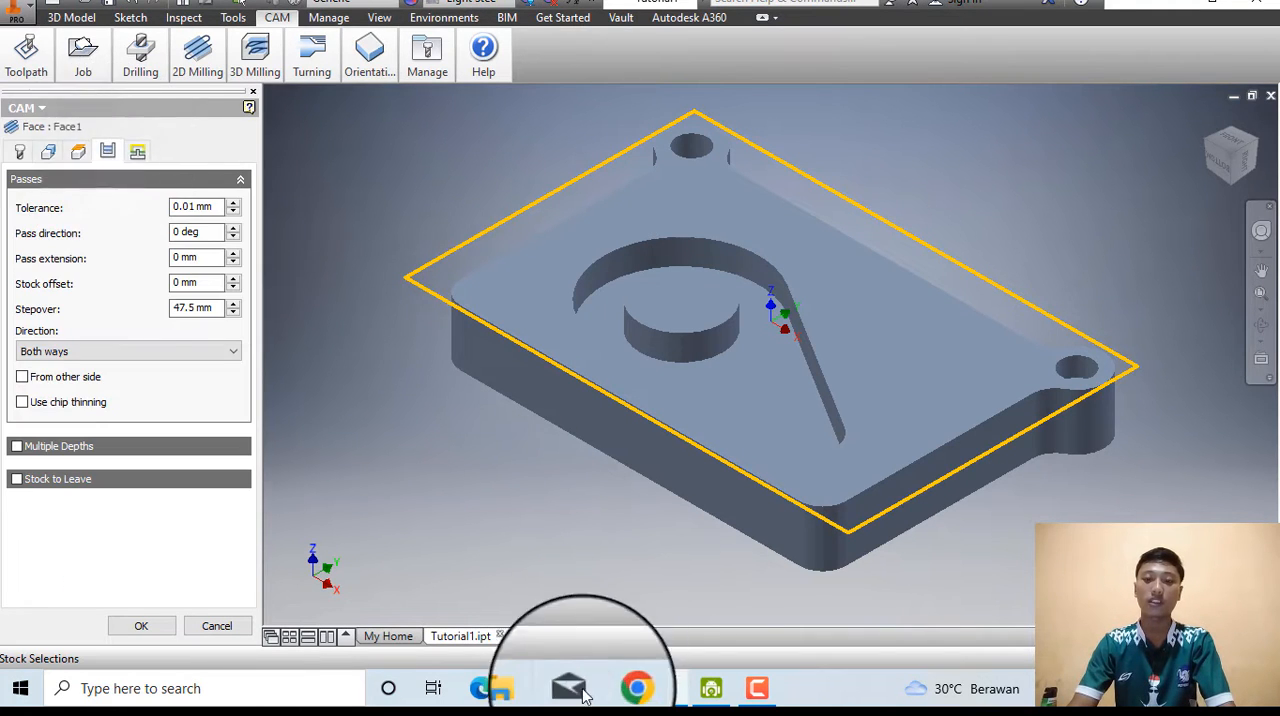
click(619, 688)
scroll(249, 457, down, 2)
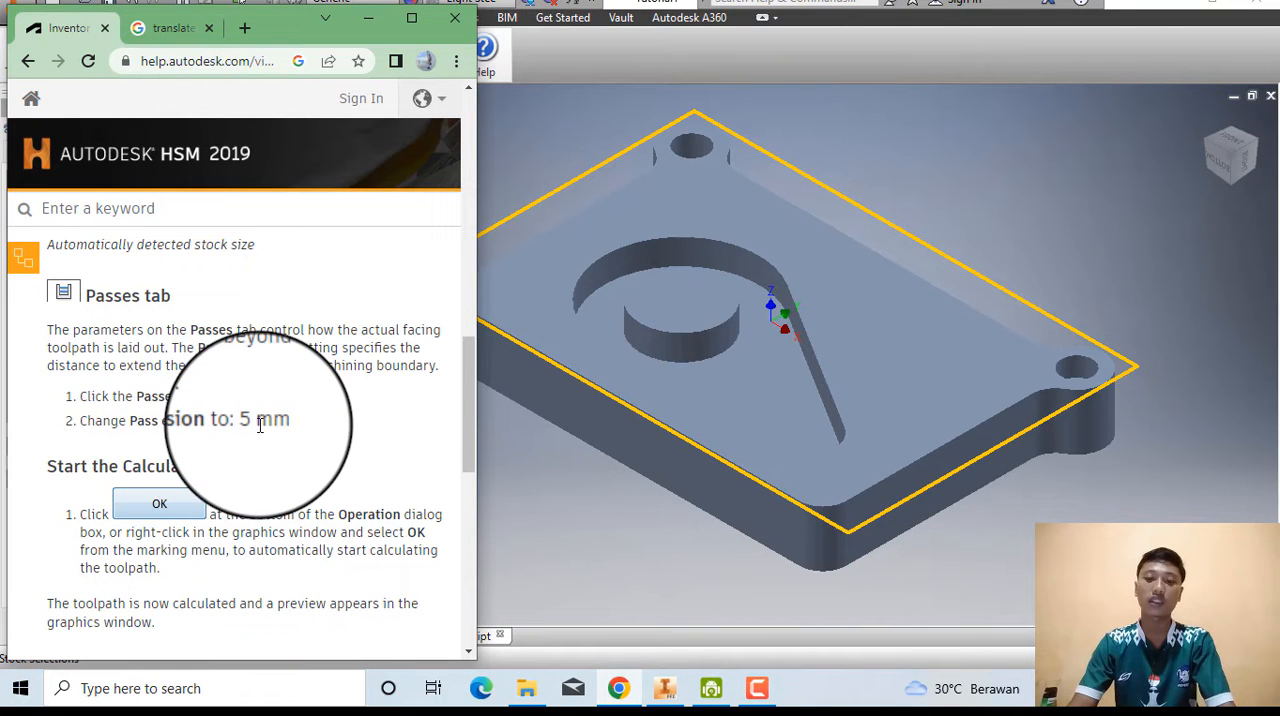
click(679, 555)
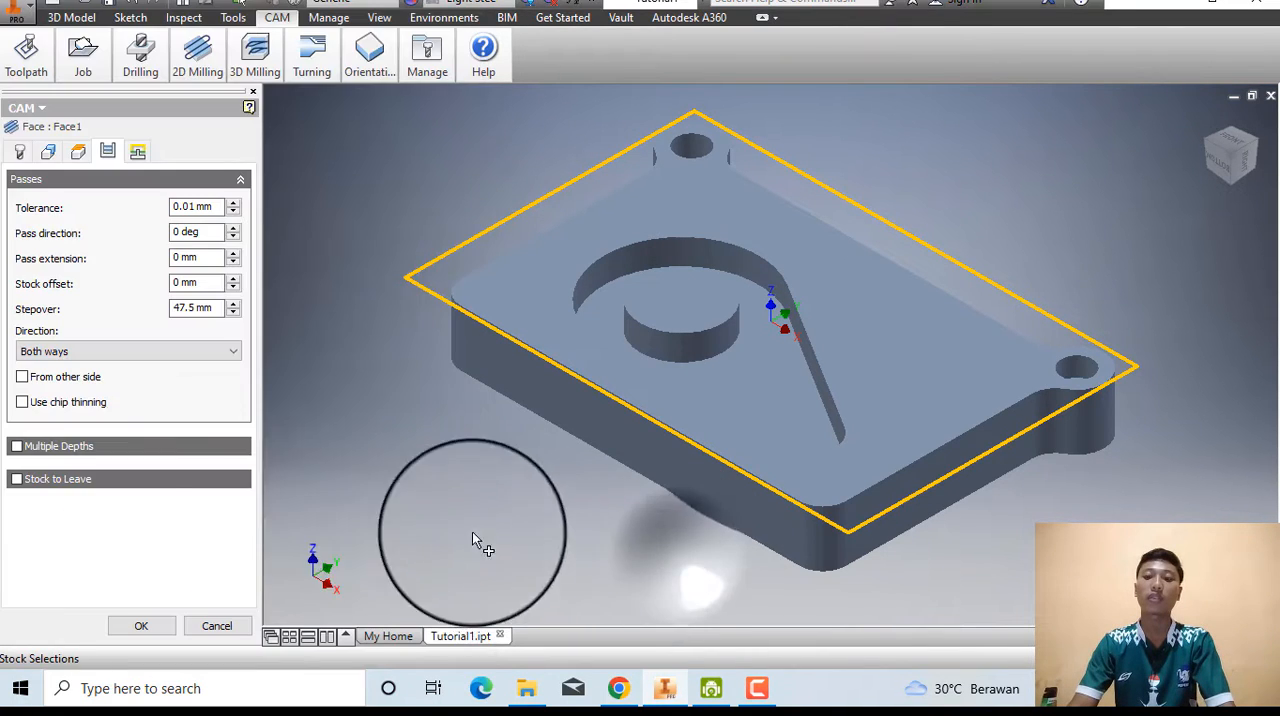
click(234, 254)
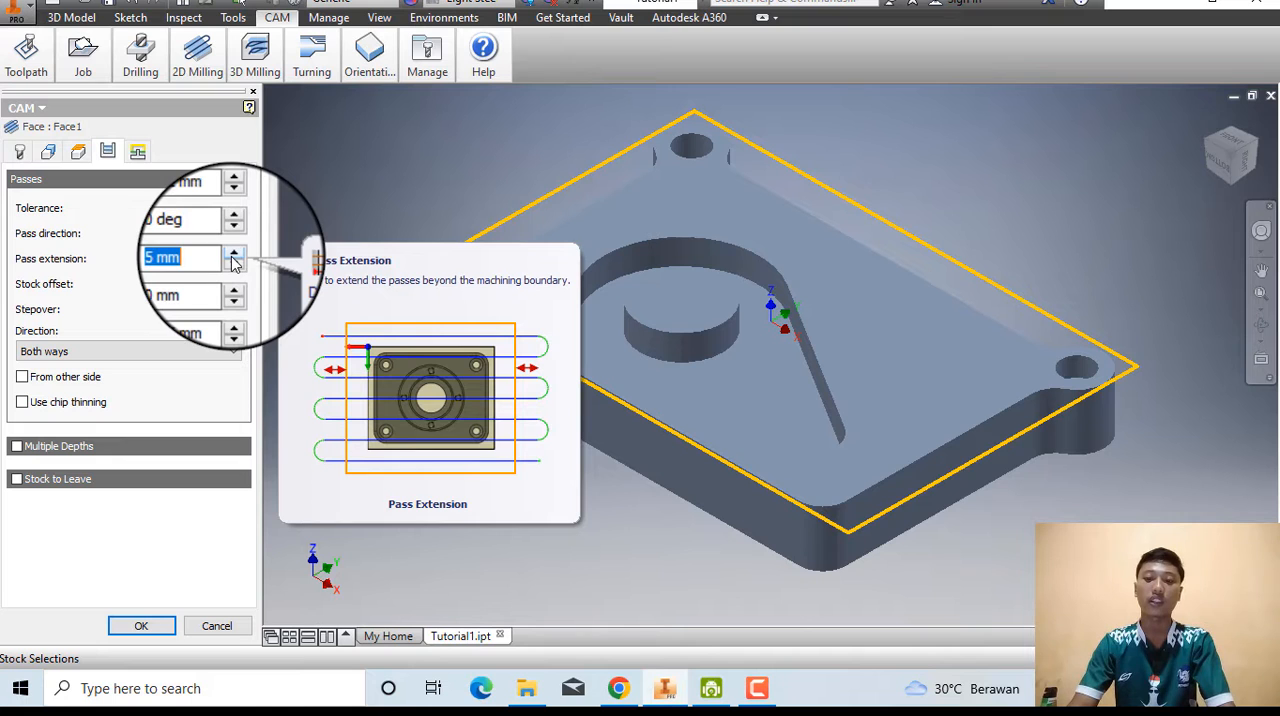
Consult the help page's Start the Calculation instructions and confirm the Face operation in Inventor to calculate its toolpath.
click(618, 688)
scroll(251, 480, down, 1)
scroll(234, 457, up, 1)
scroll(229, 451, down, 1)
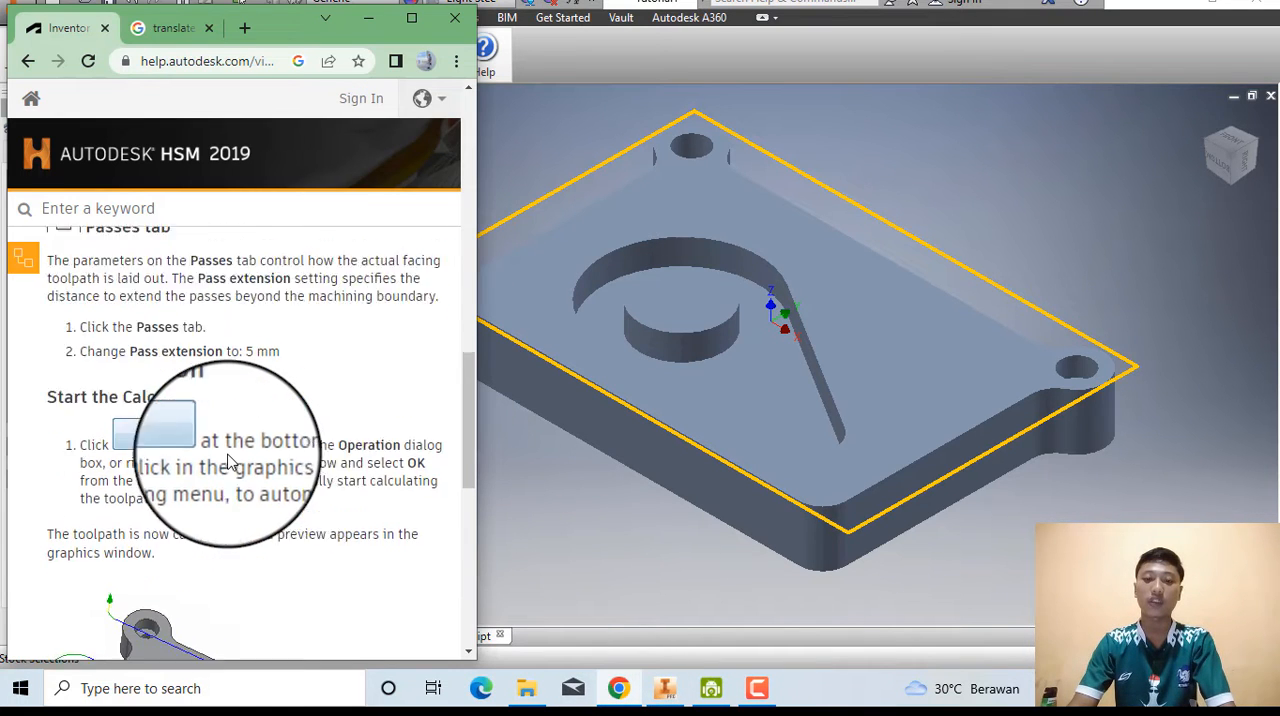
scroll(229, 455, down, 1)
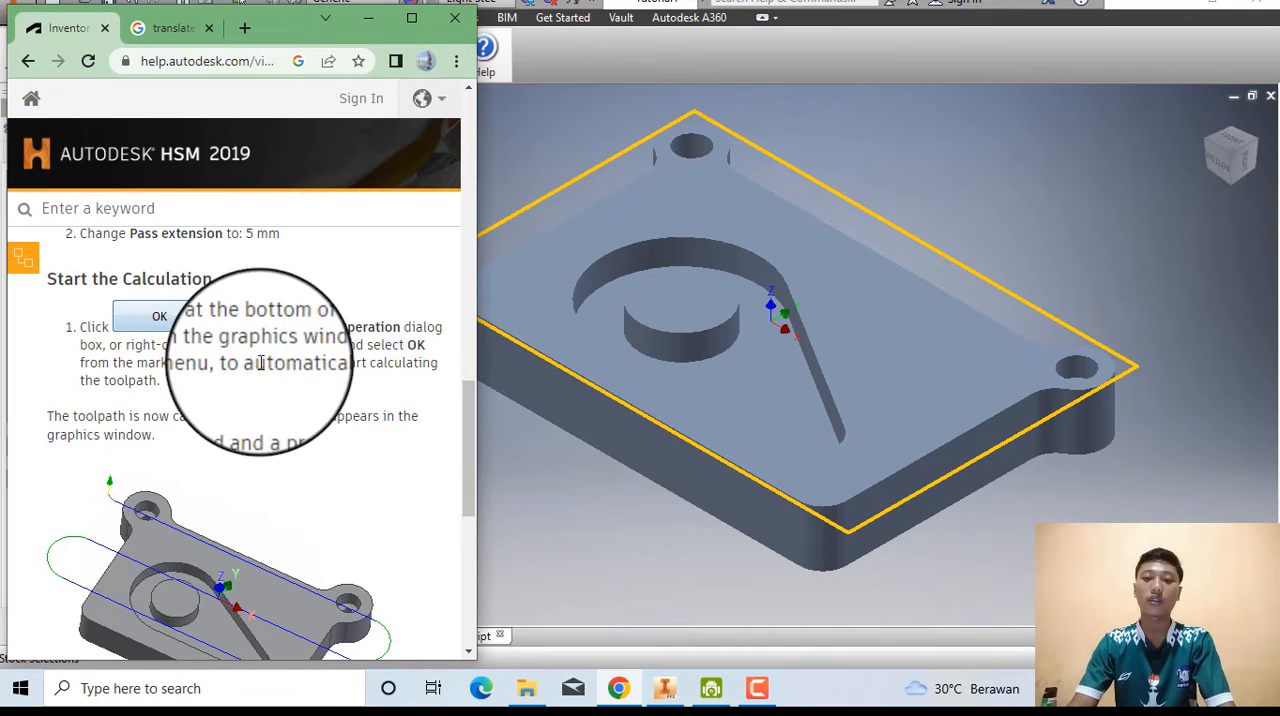
click(595, 466)
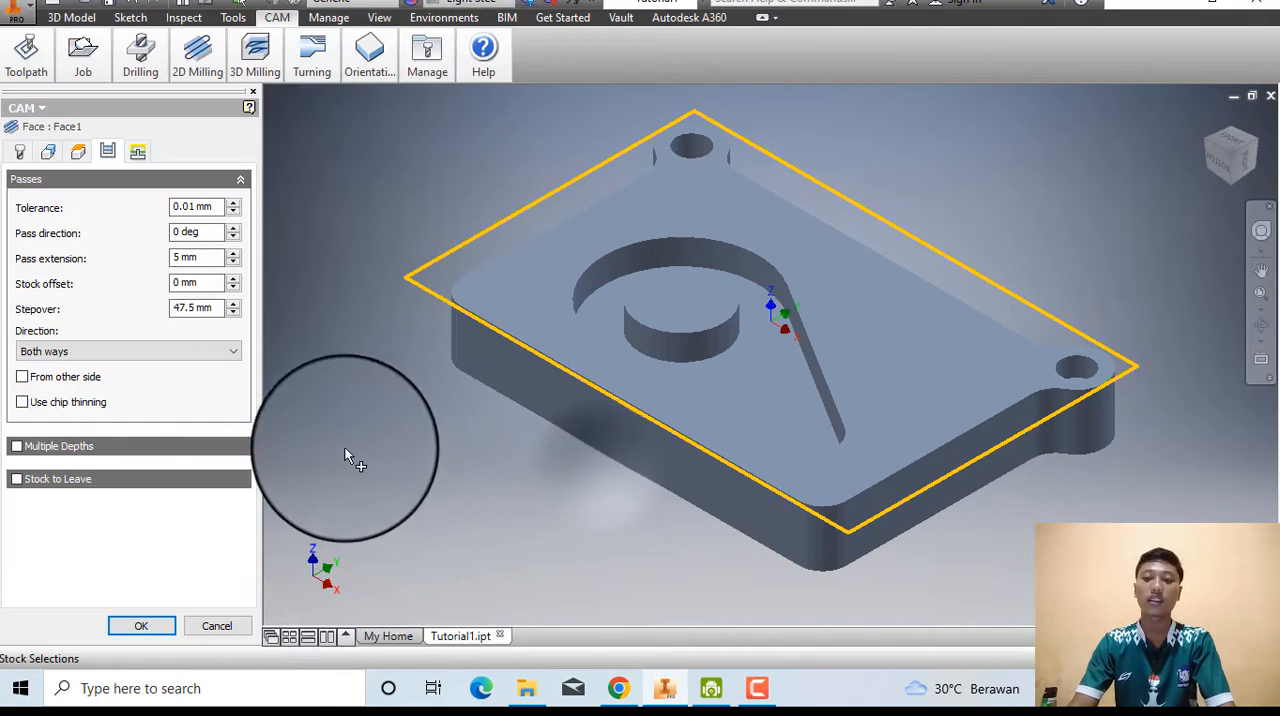
click(125, 626)
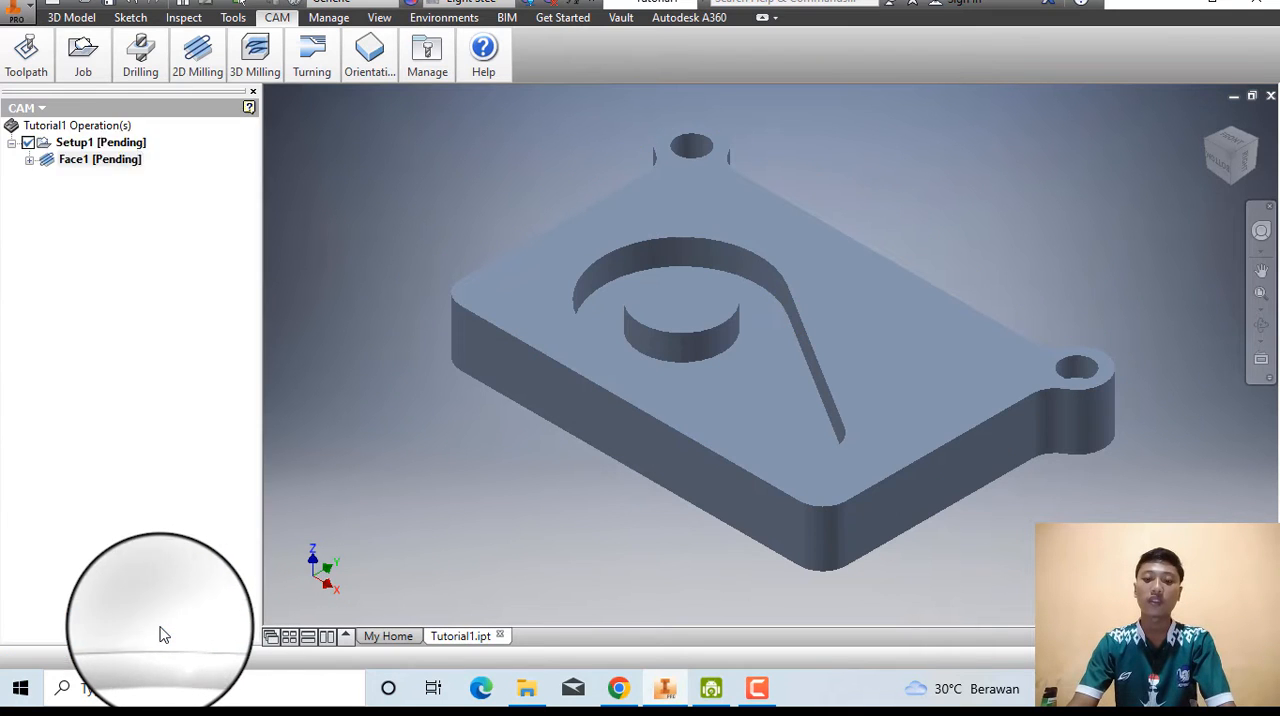
Try to simulate the Face1 toolpath on the Tutorial1 part.
click(83, 52)
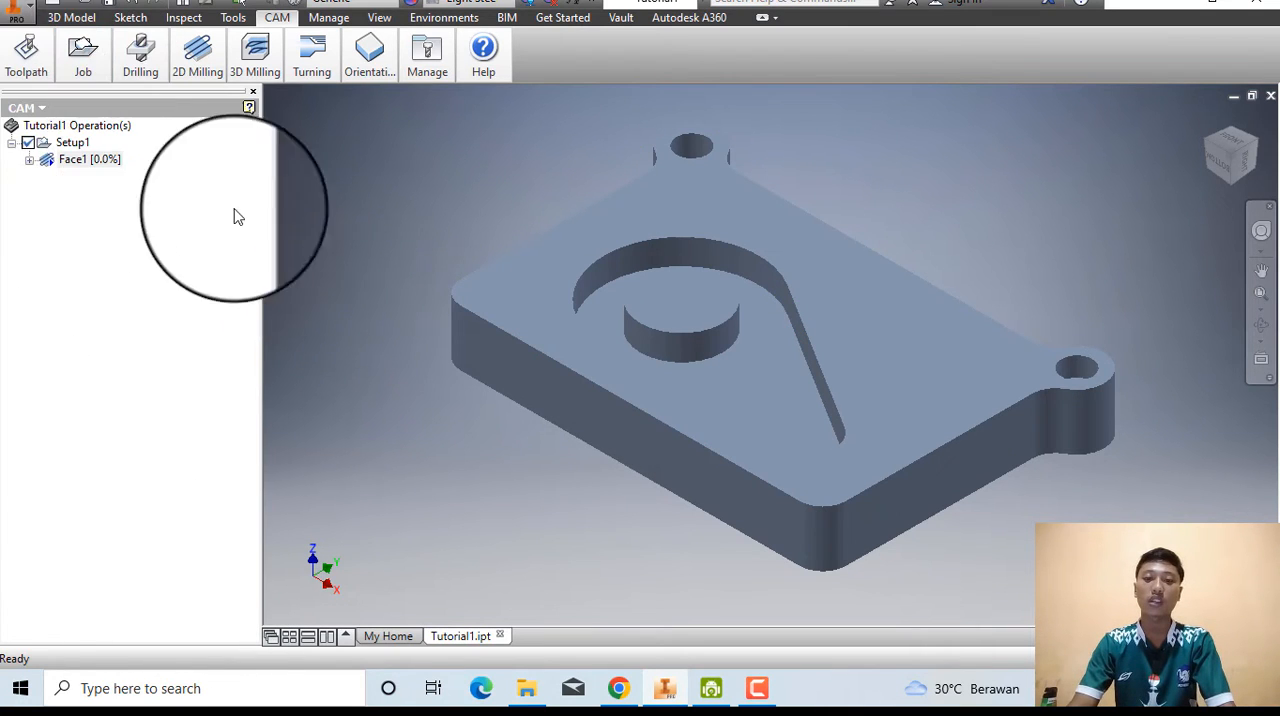
click(27, 60)
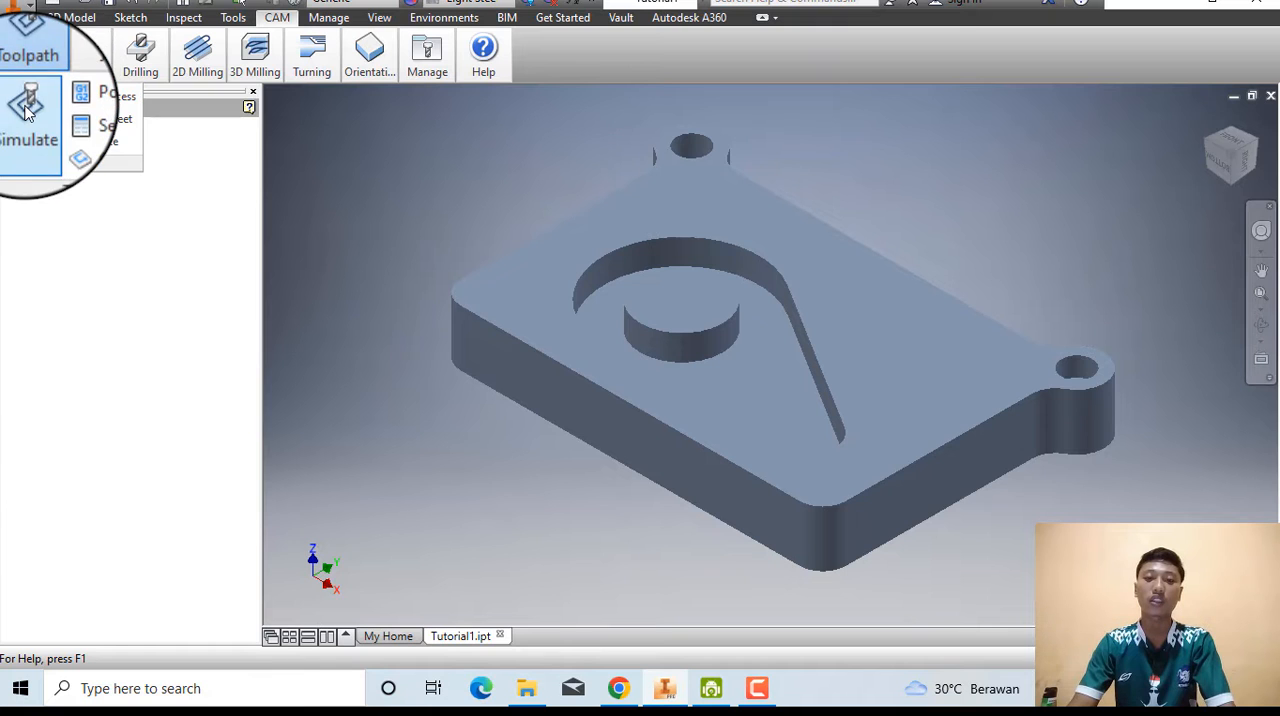
click(27, 112)
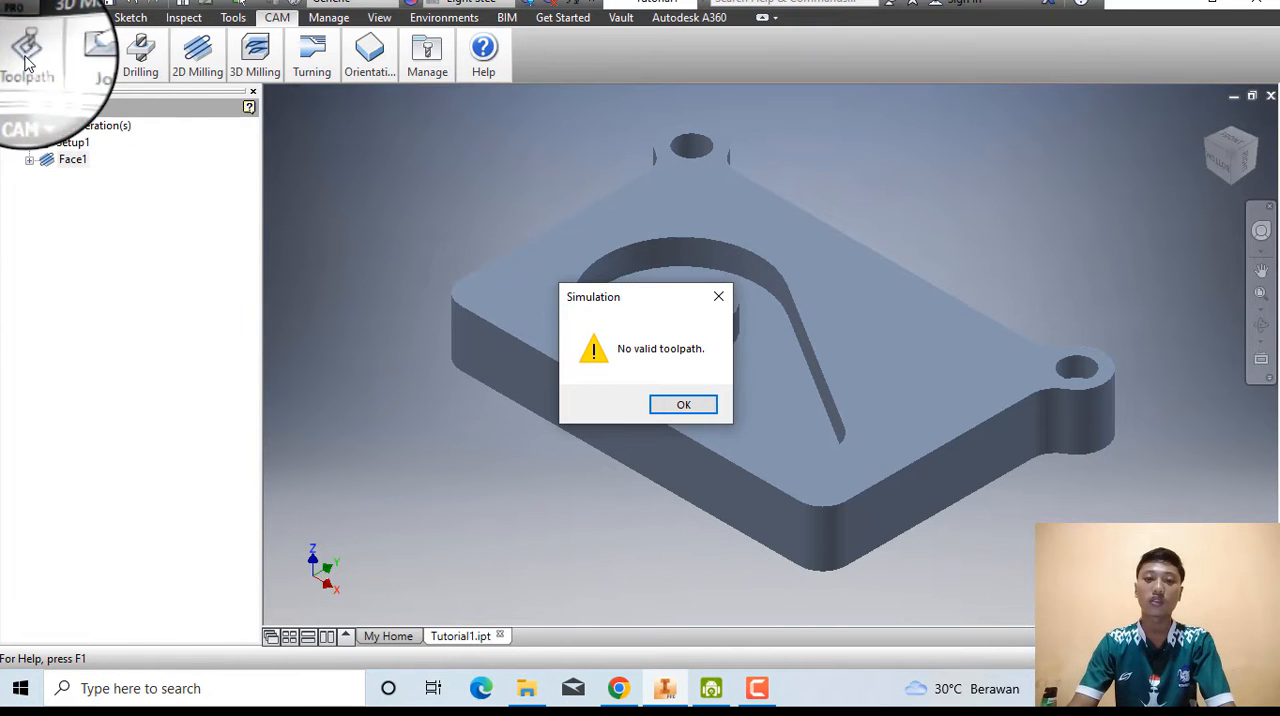
click(683, 404)
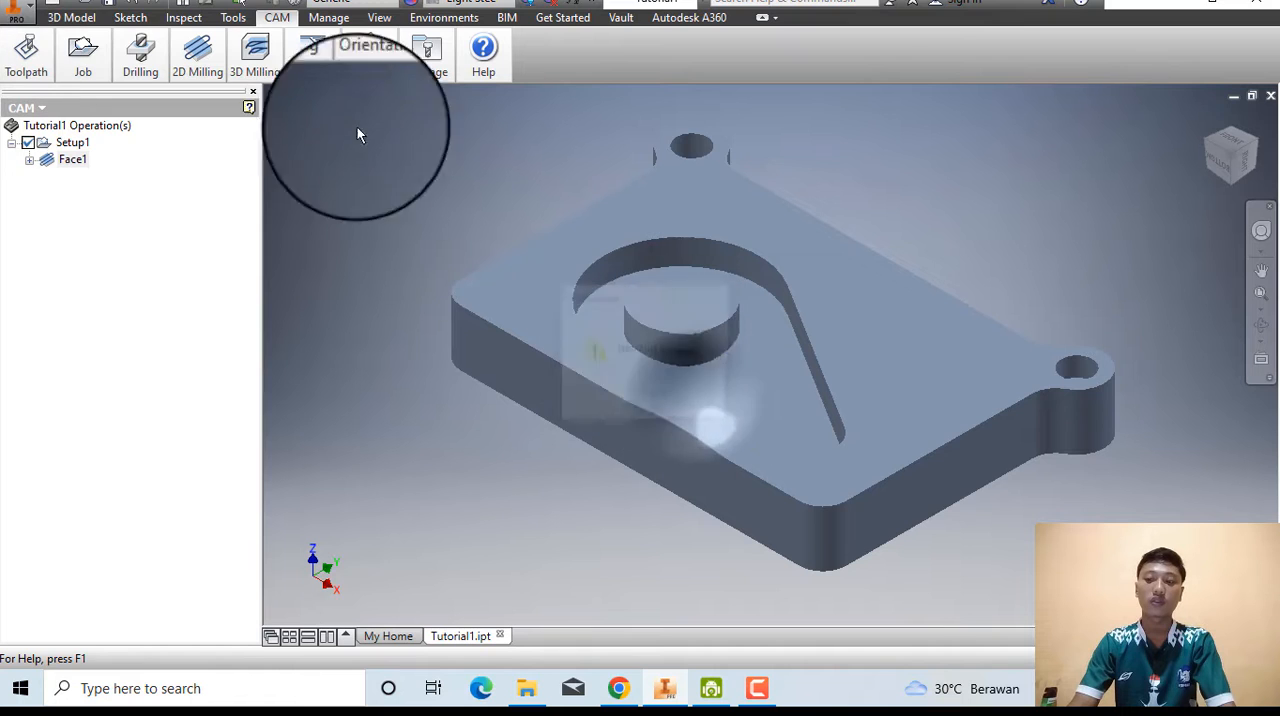
Simulate the calculated Face1 toolpath, play the tool motion across the part, and close the simulation.
click(30, 50)
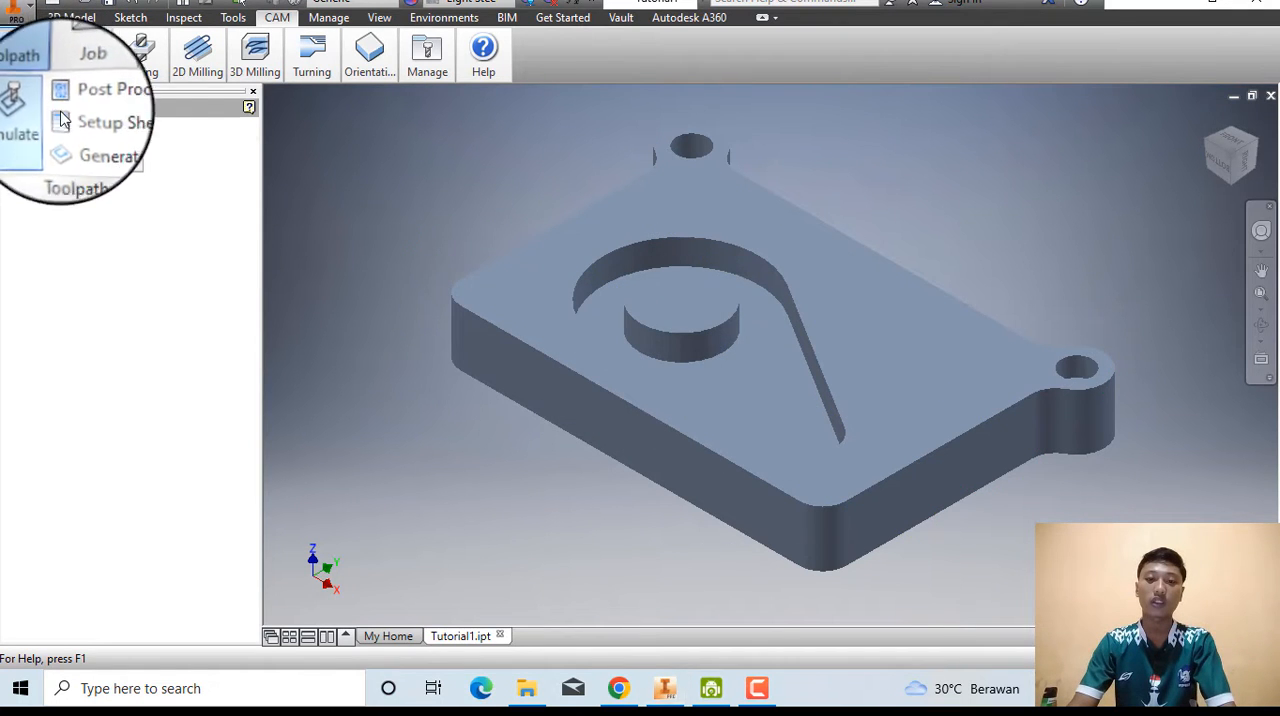
click(30, 110)
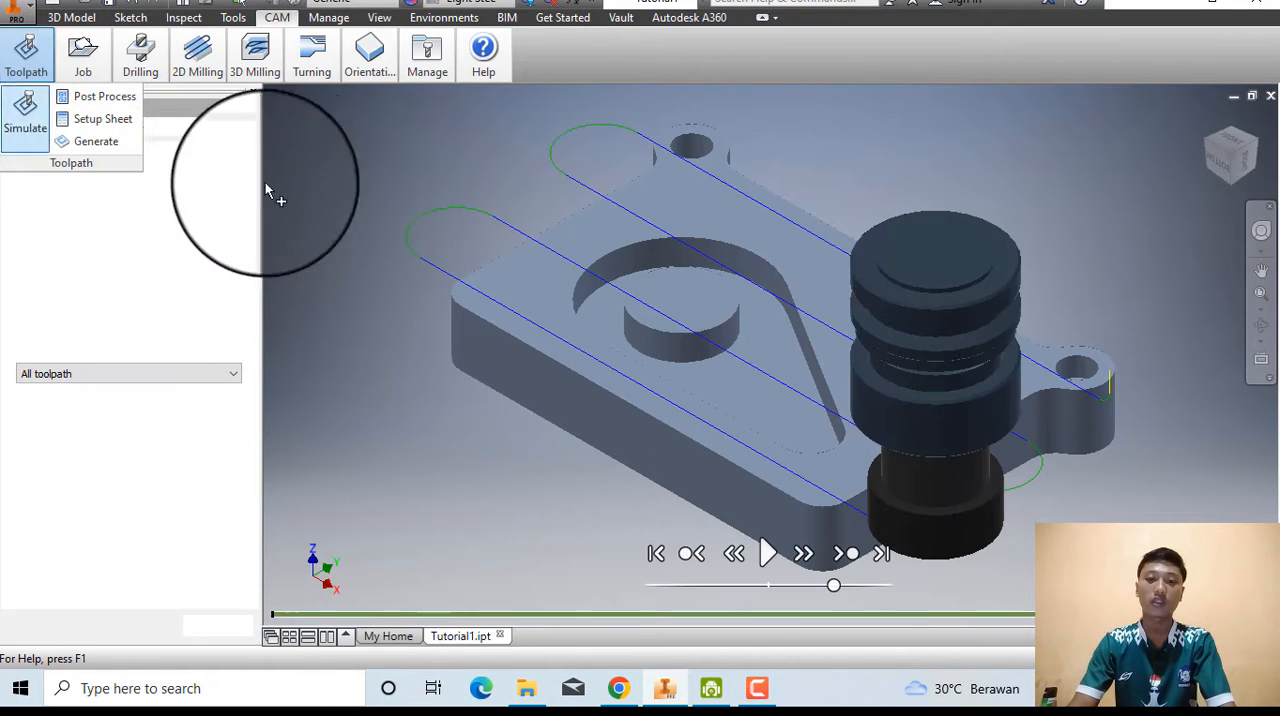
click(768, 553)
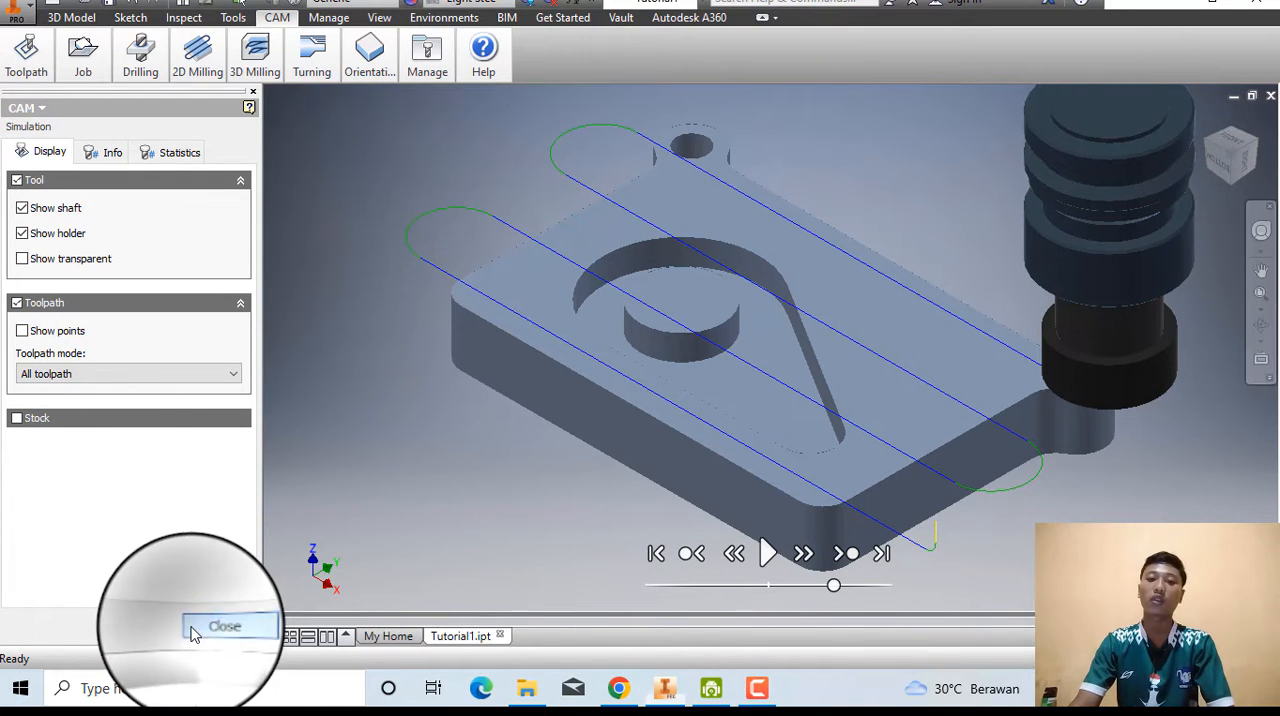
click(196, 630)
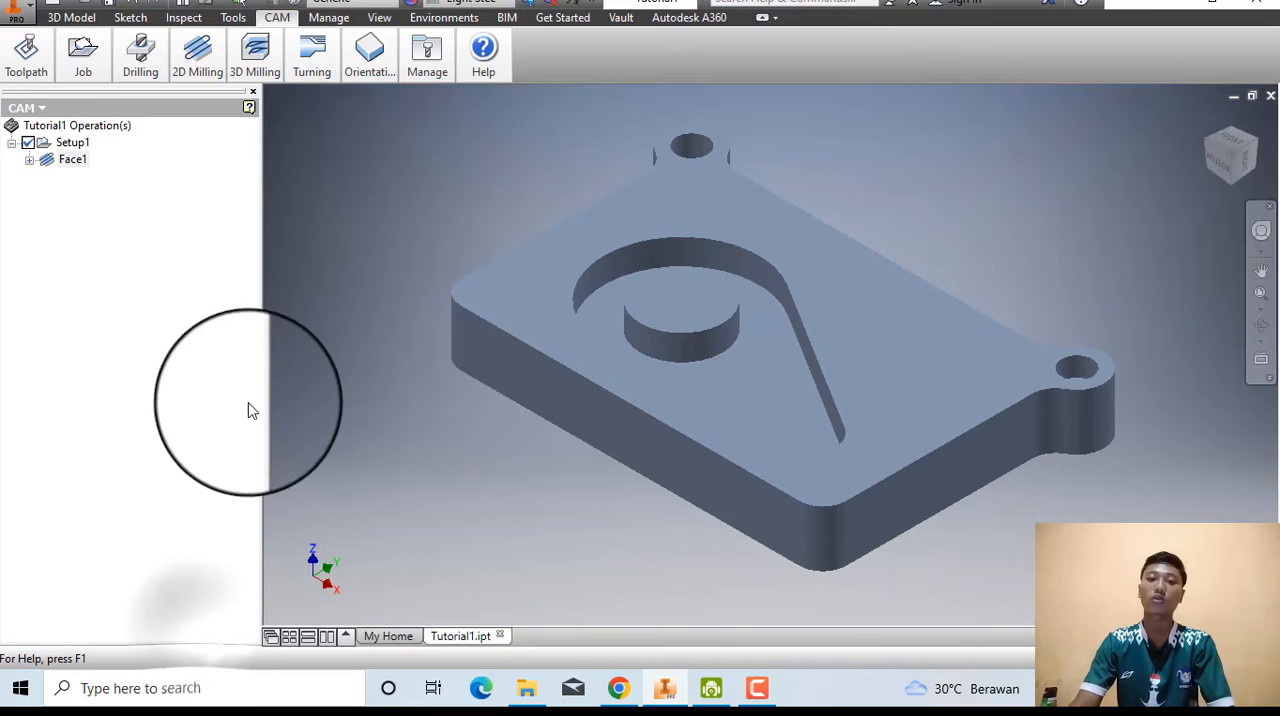
Switch to Chrome, enlarge the help window and open the Contour the Profile (Tutorial 1) page.
click(619, 688)
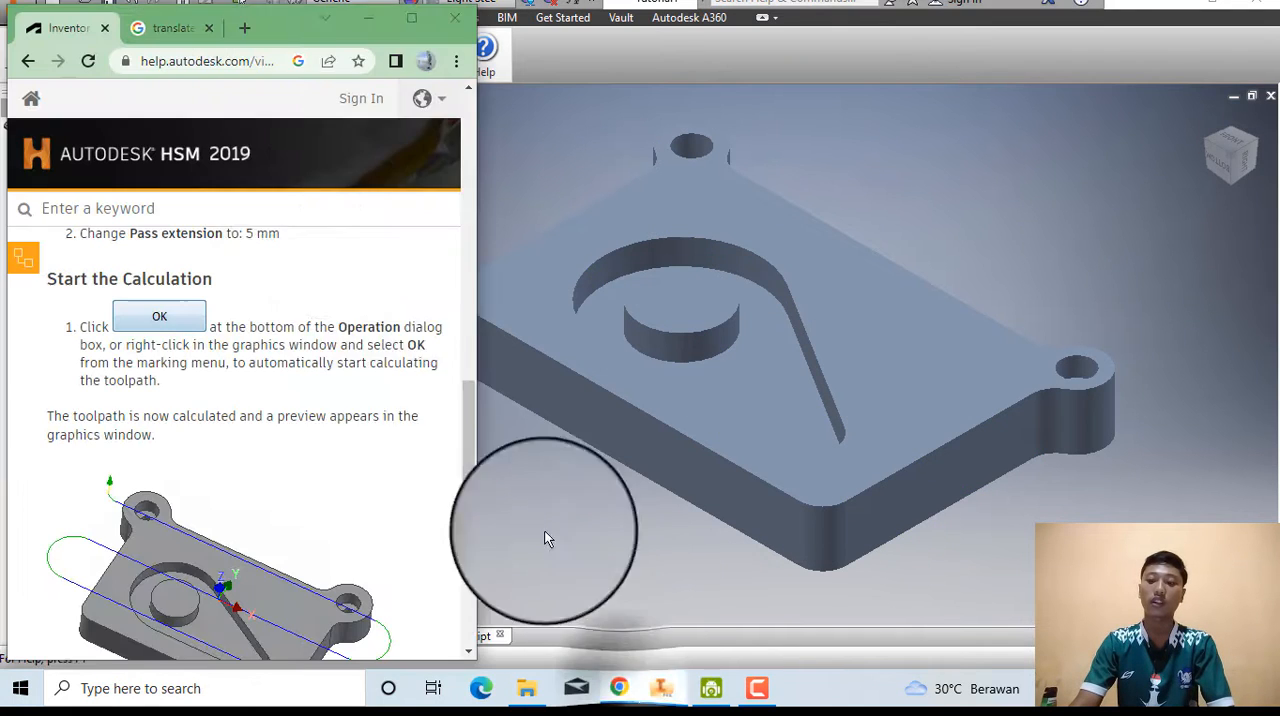
click(425, 18)
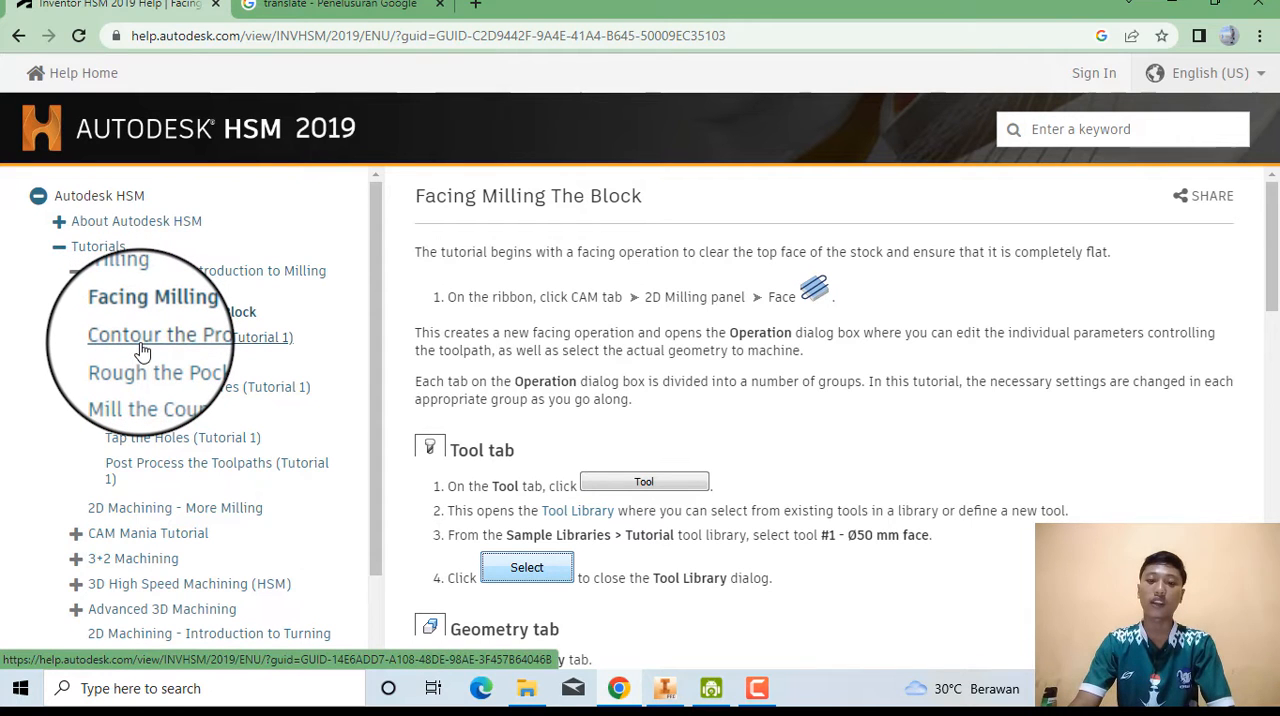
click(141, 340)
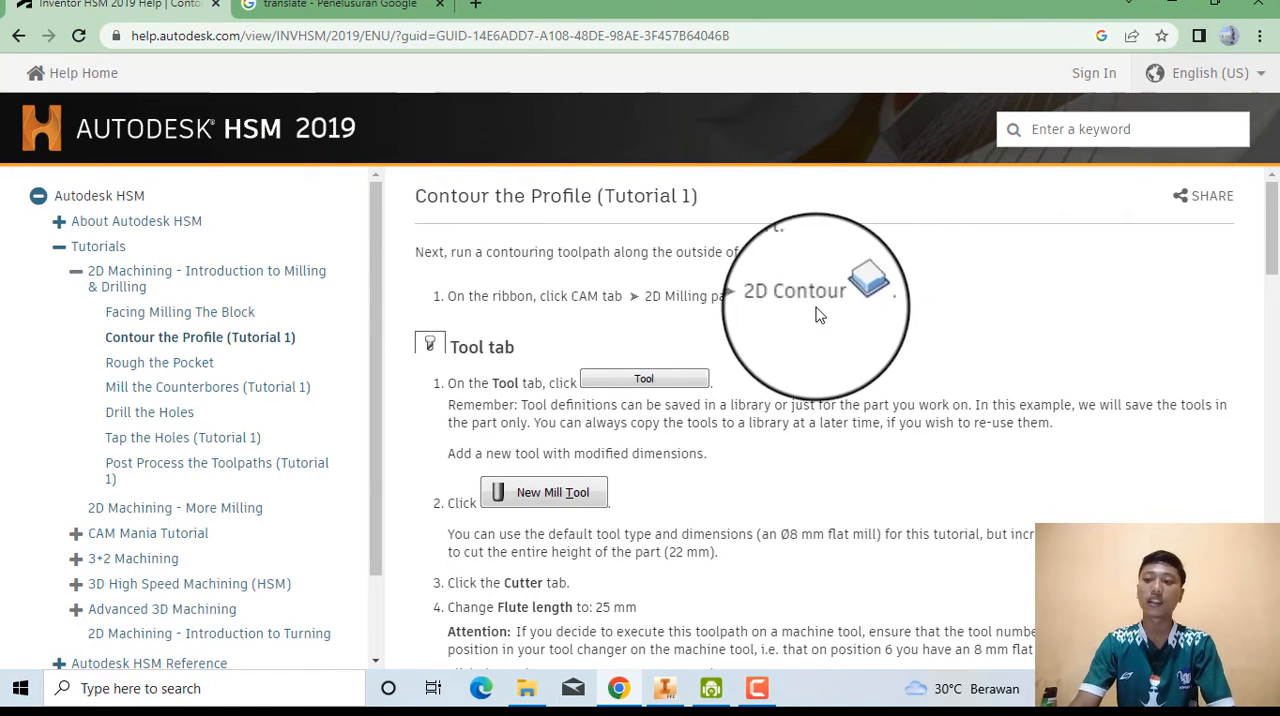
Restore the smaller Chrome window, switch back to Inventor and create a new 2D Contour operation on the part.
click(1213, 6)
click(560, 178)
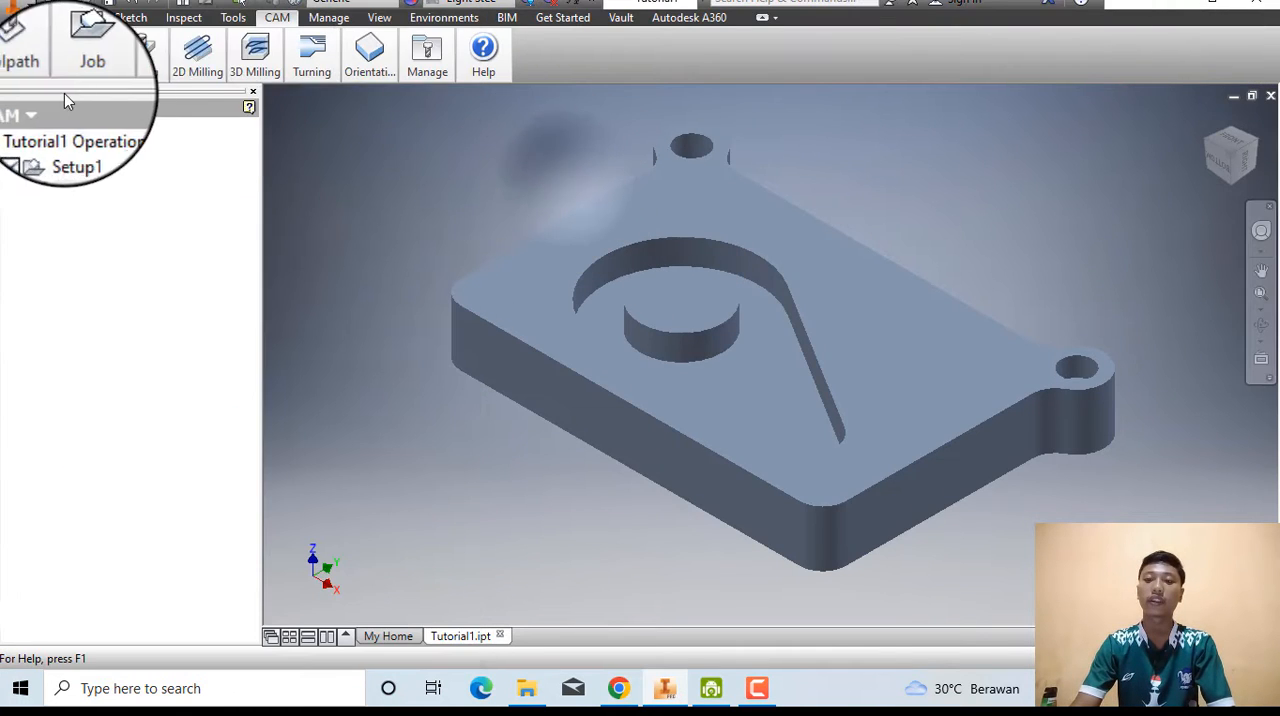
click(197, 72)
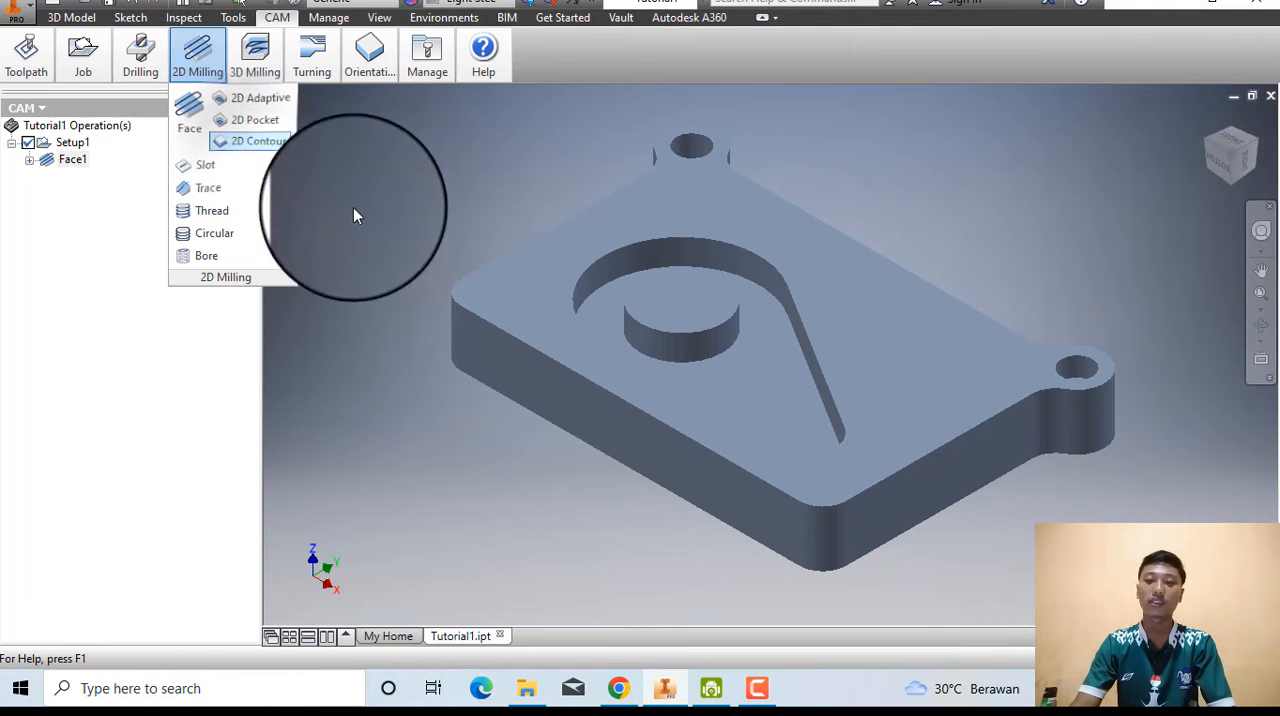
click(254, 150)
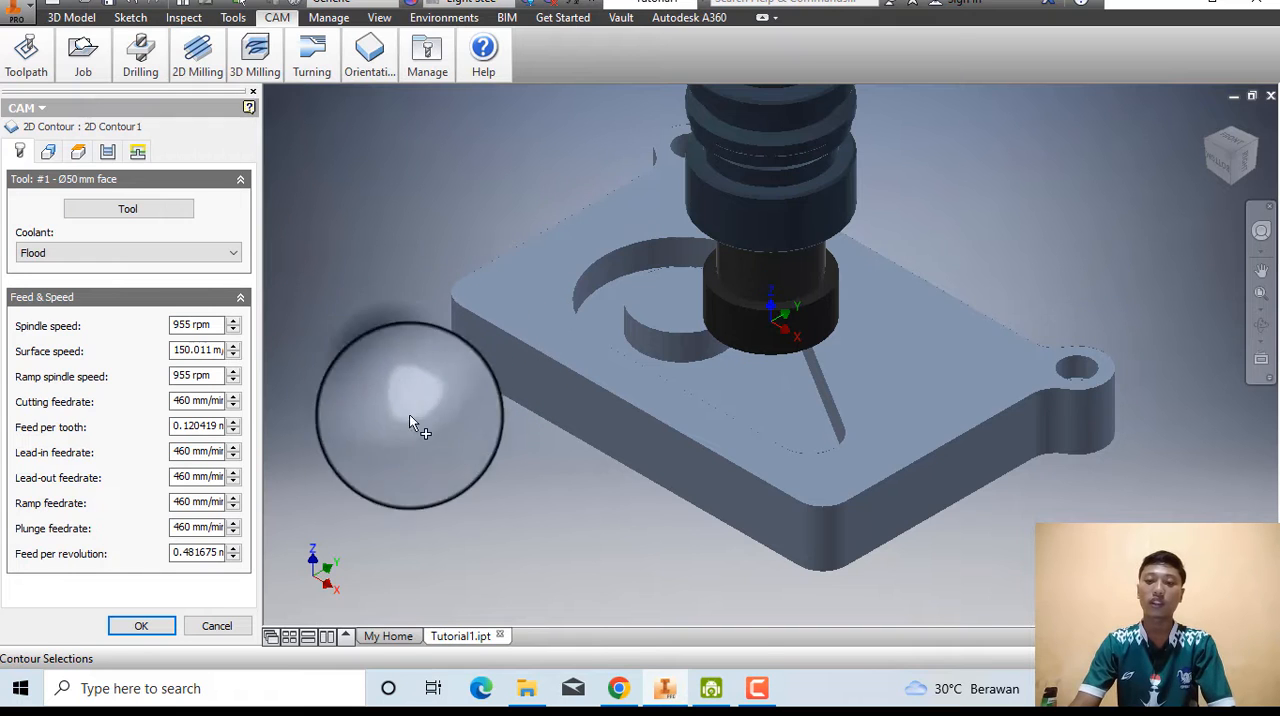
Consult the help page's tool instructions and start a new mill tool from the 2D Contour operation's tool library.
click(618, 688)
scroll(340, 430, down, 2)
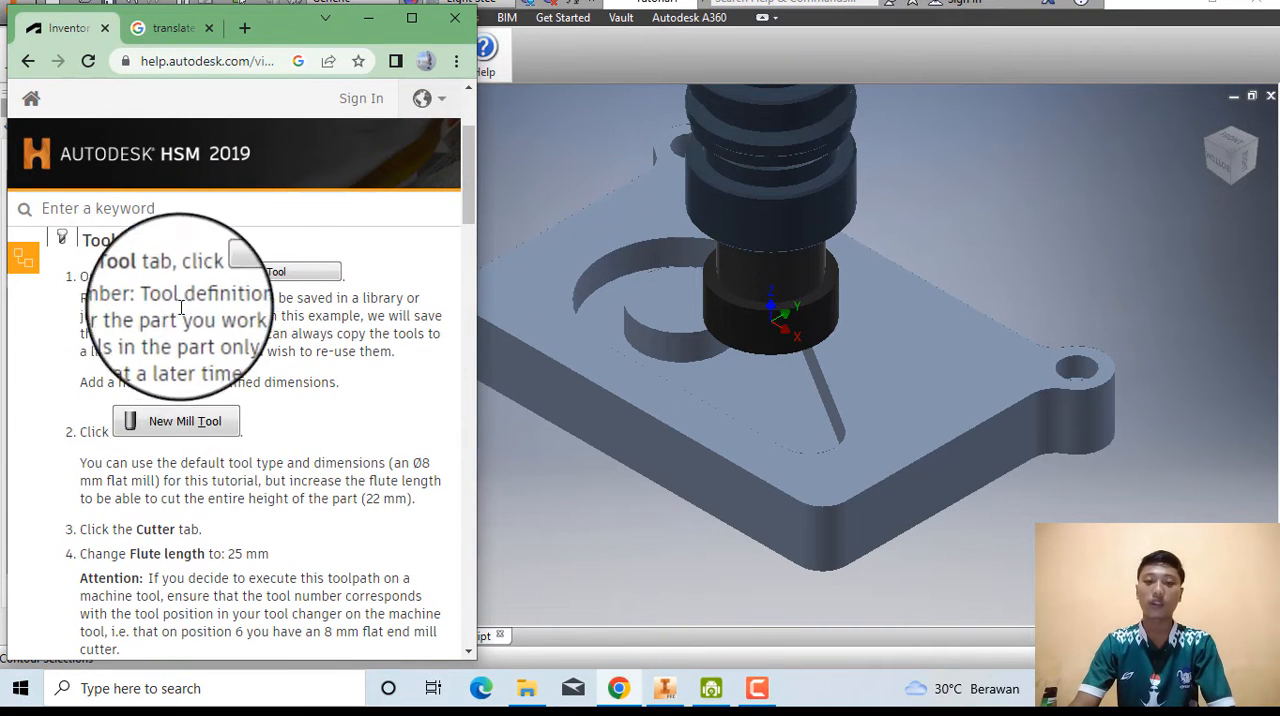
scroll(226, 303, up, 1)
scroll(226, 303, down, 1)
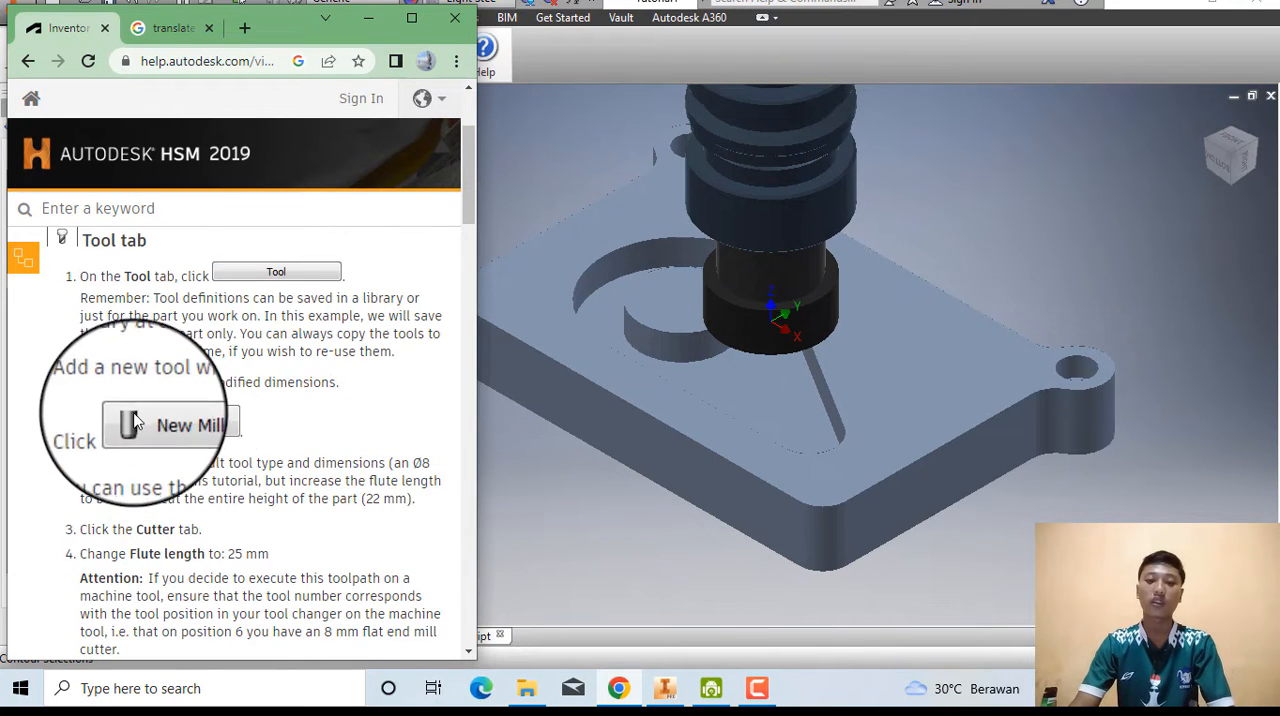
click(548, 552)
click(150, 212)
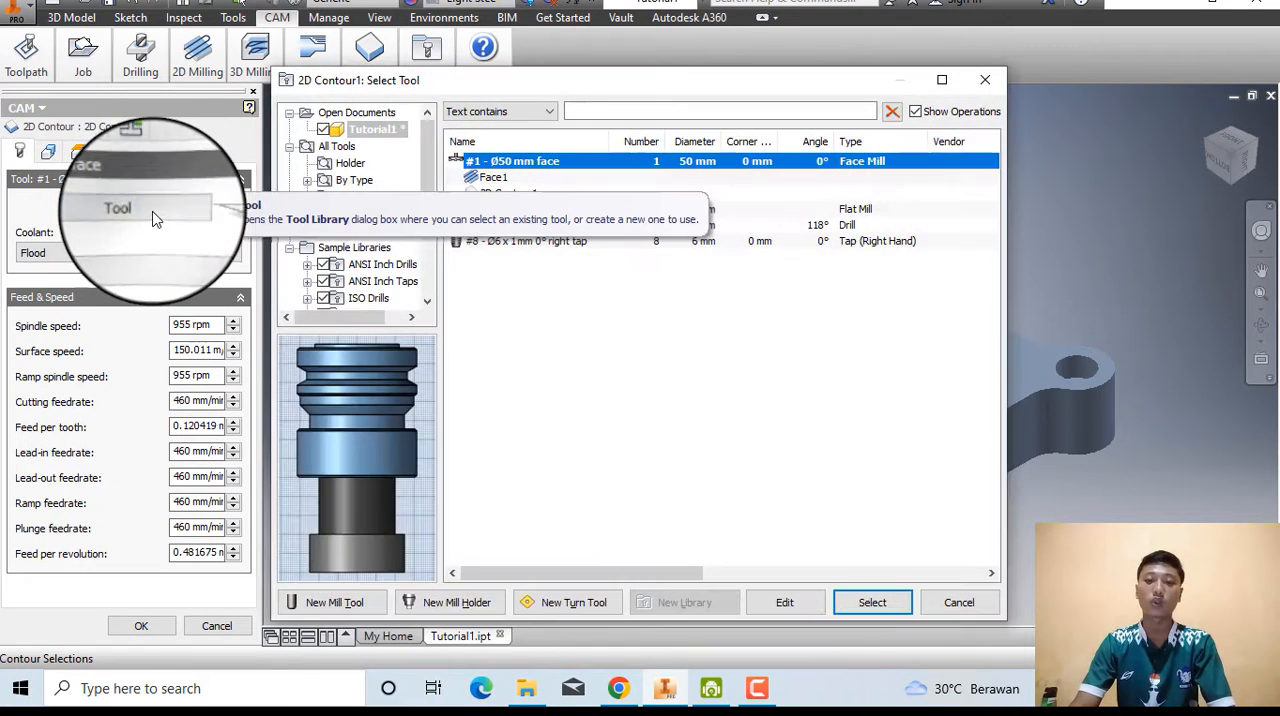
click(335, 604)
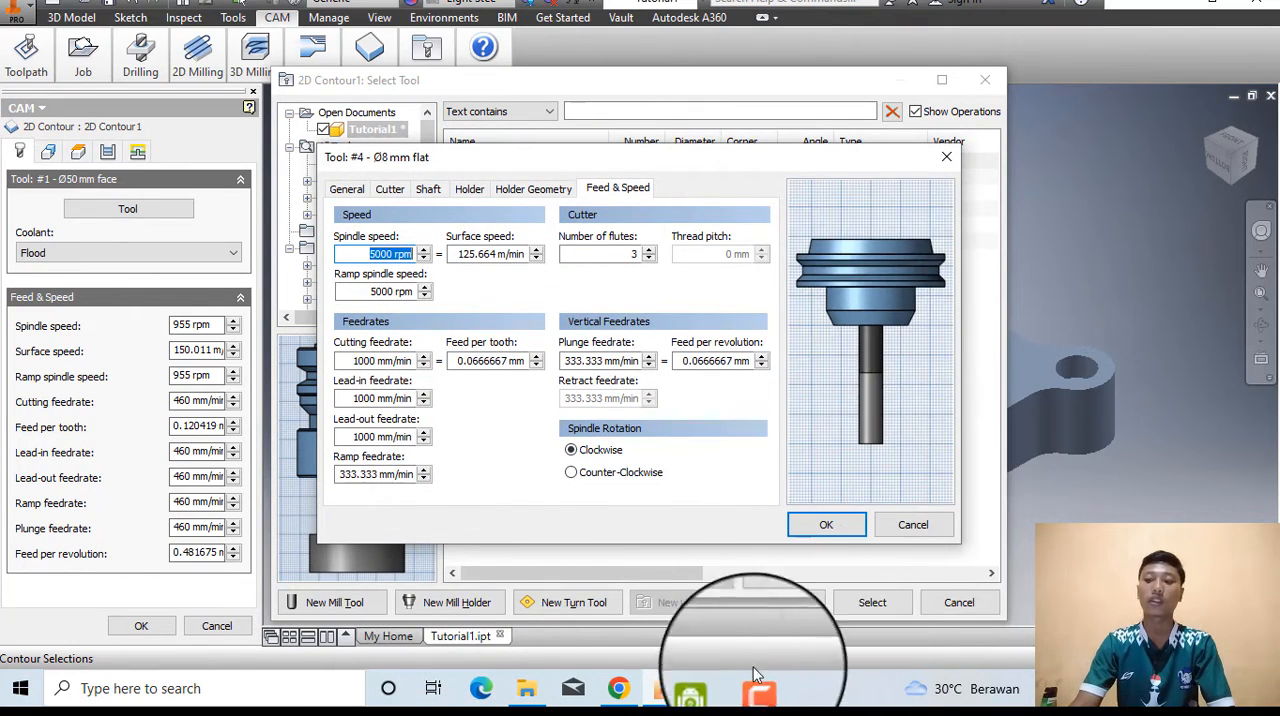
Read the help page's new mill tool instructions and open the cutter dimensions of the Ø8 mm flat mill.
click(619, 688)
scroll(290, 500, down, 2)
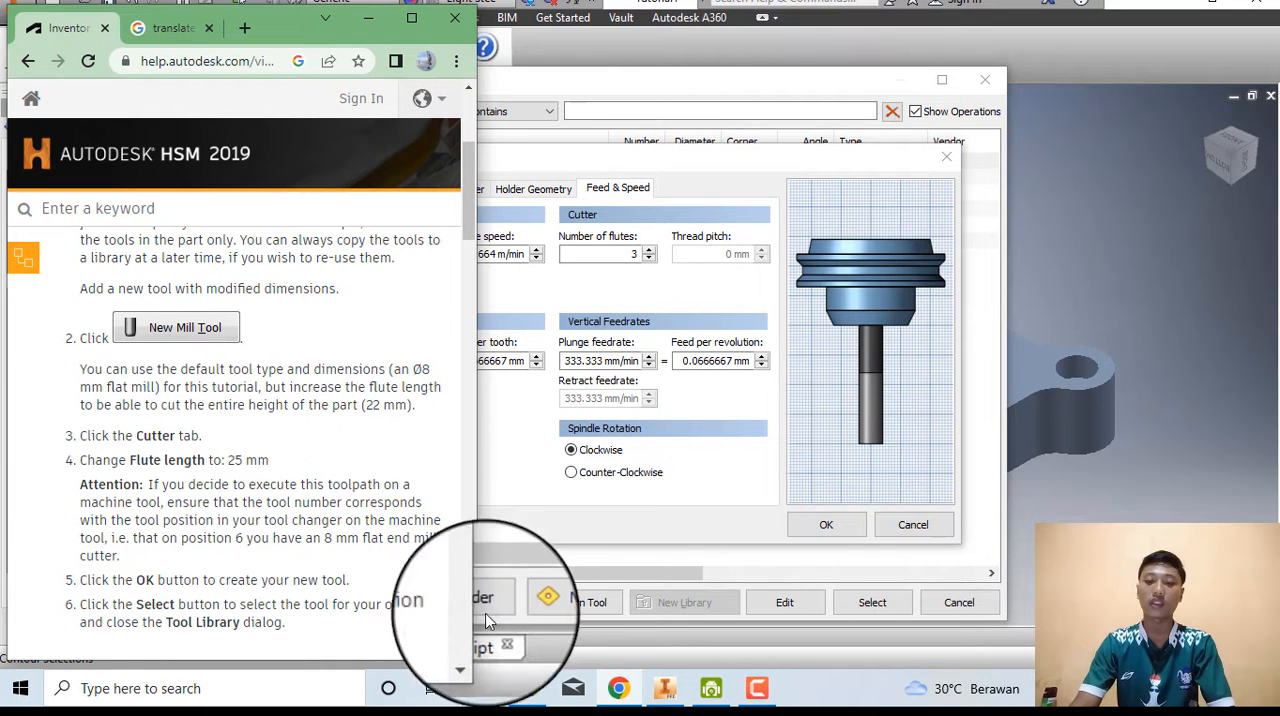
click(521, 499)
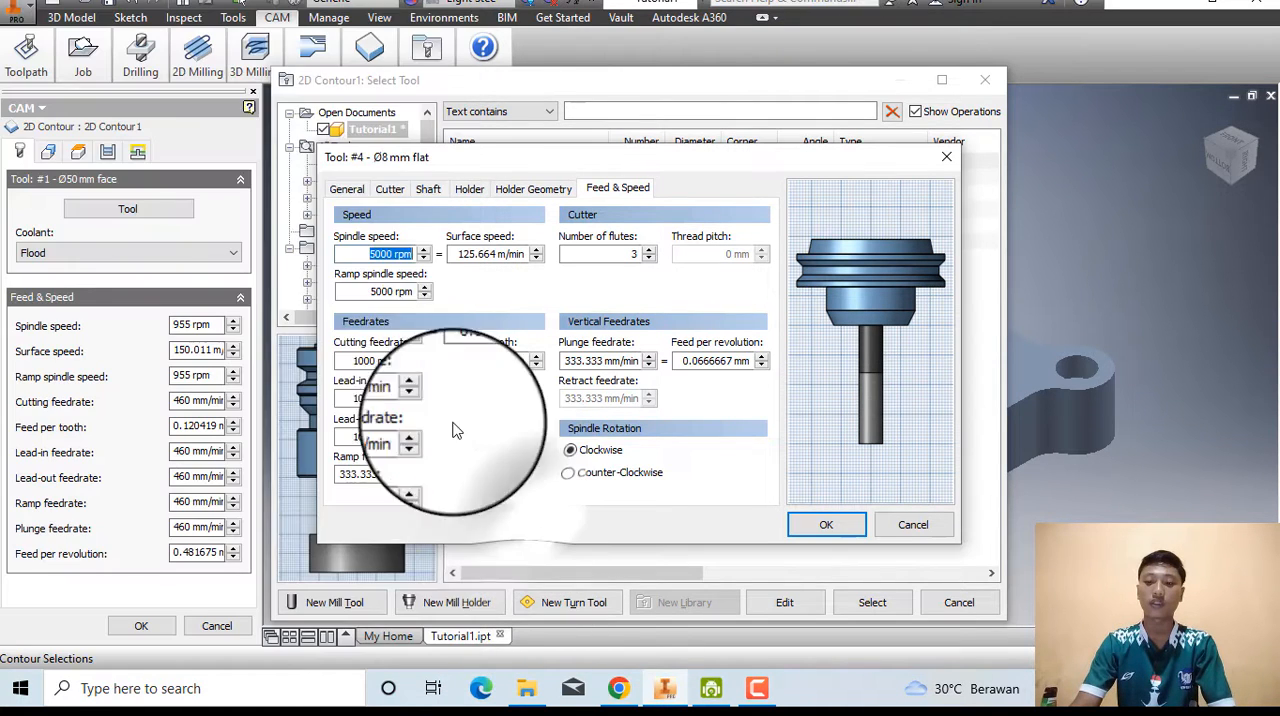
click(385, 191)
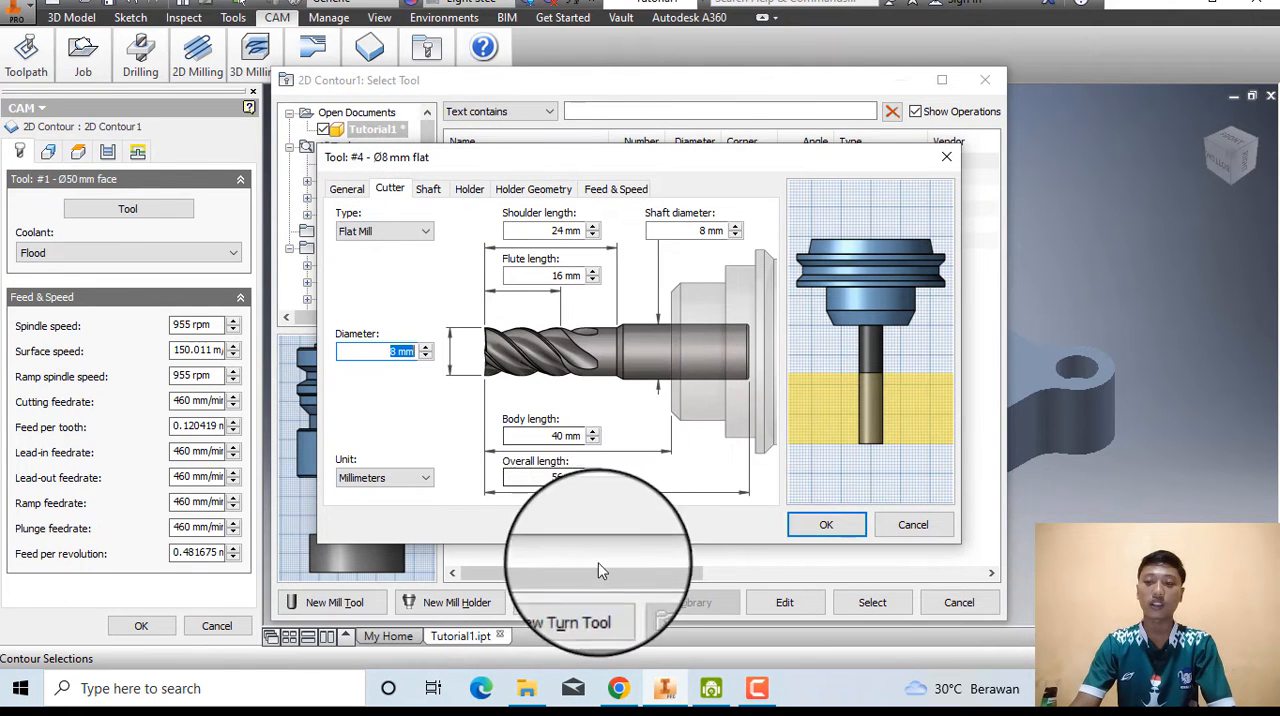
Check the help page's flute length instruction and set the Ø8 mm flat mill's flute length to 25 mm.
click(621, 690)
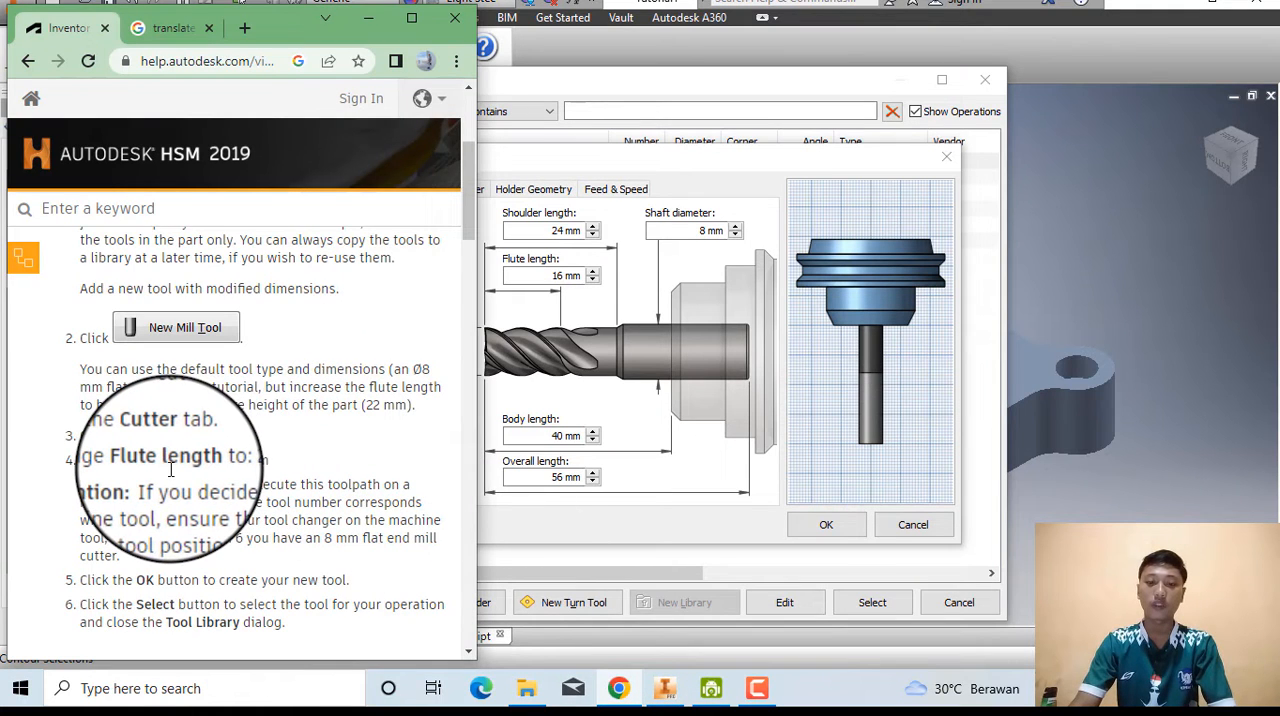
click(508, 536)
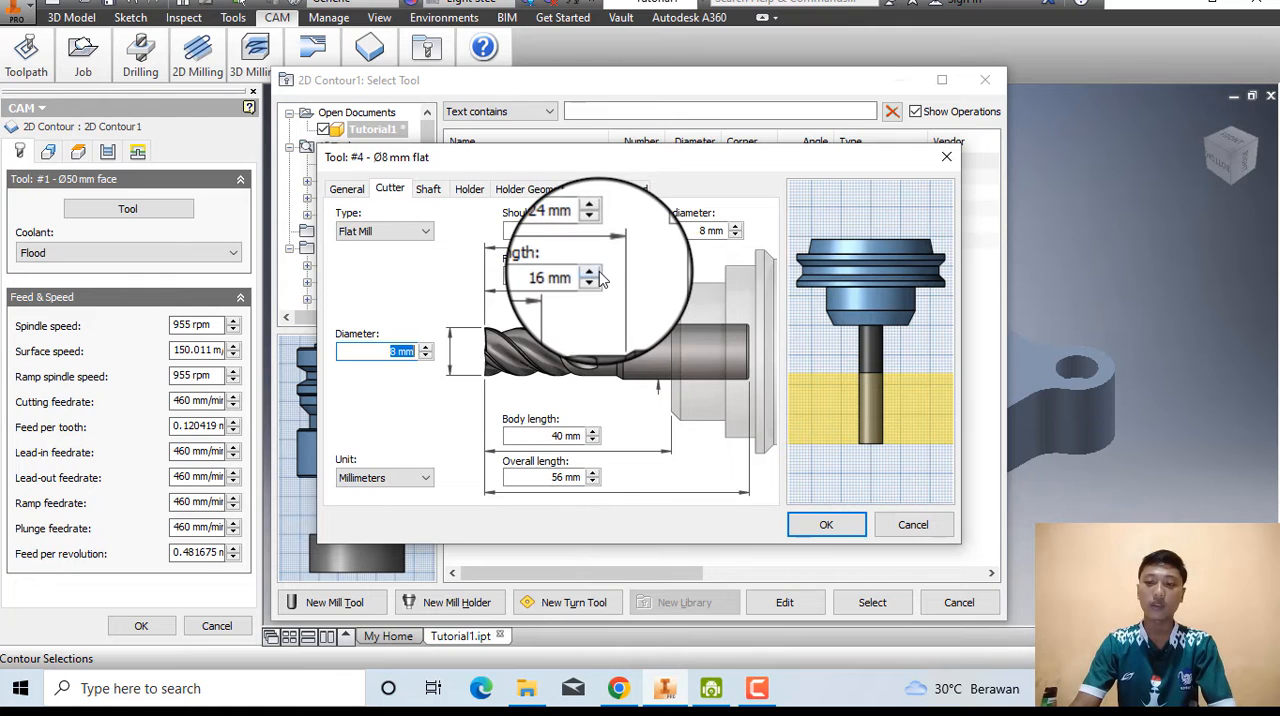
click(597, 274)
click(597, 274)
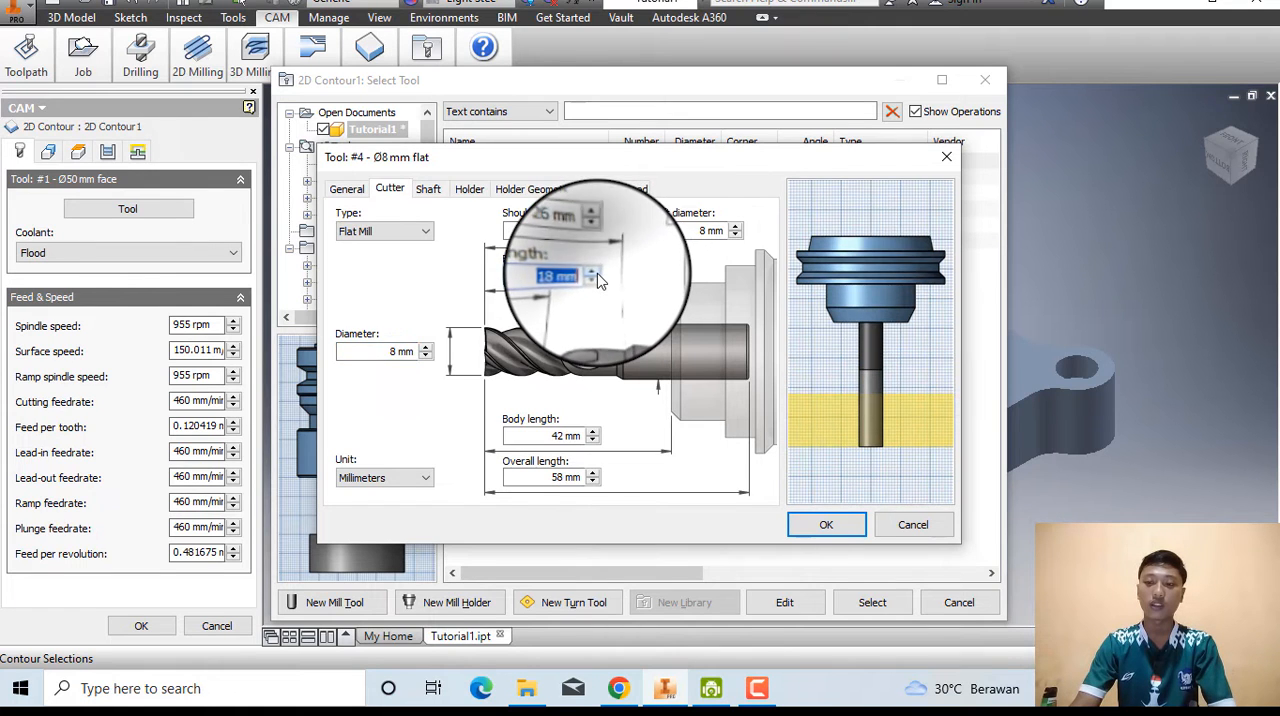
click(597, 274)
click(597, 274)
click(597, 274)
click(597, 274)
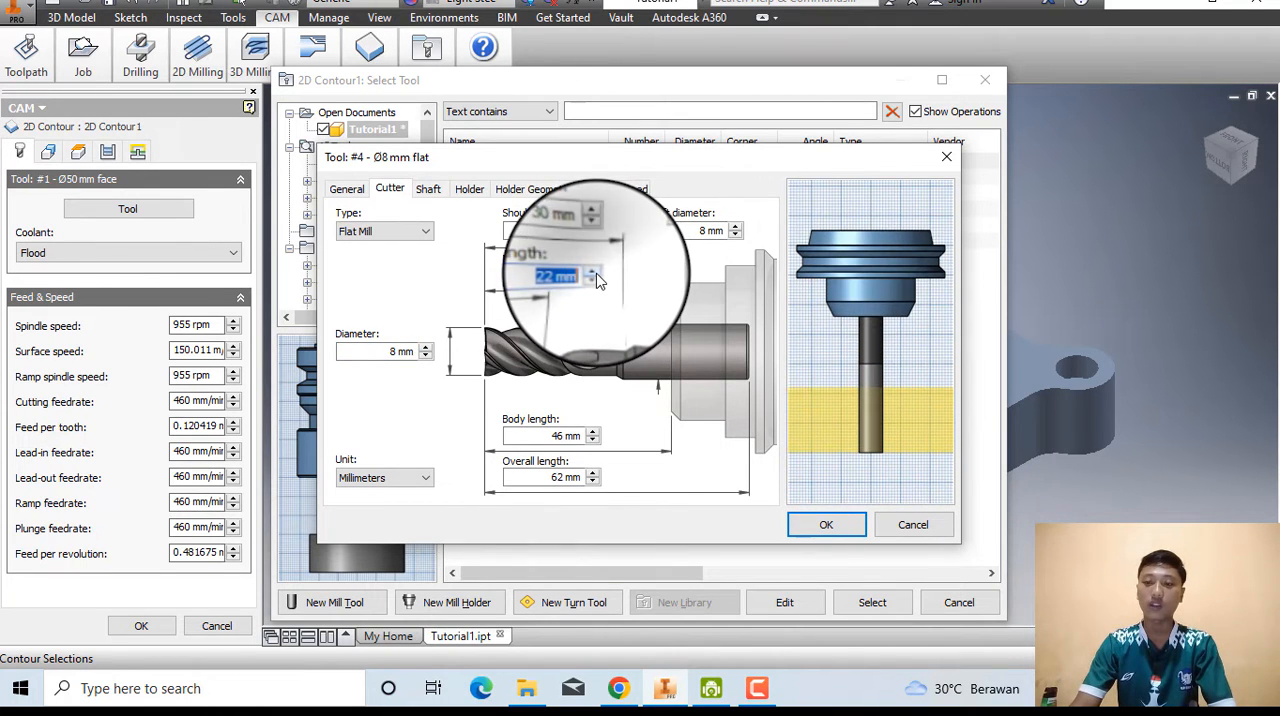
click(593, 273)
click(593, 273)
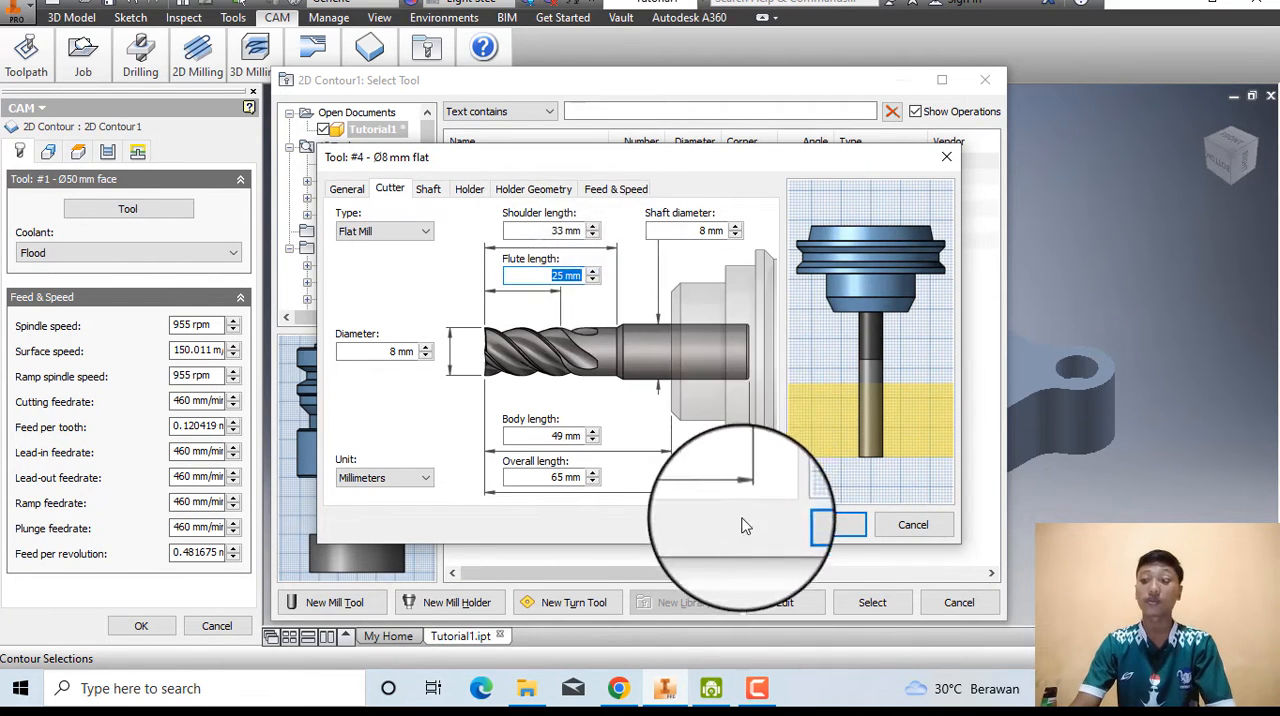
Consult the help page's remaining tool instructions, save the new mill and assign tool #4 - Ø8 mm flat to the 2D Contour operation.
click(619, 688)
scroll(276, 510, down, 1)
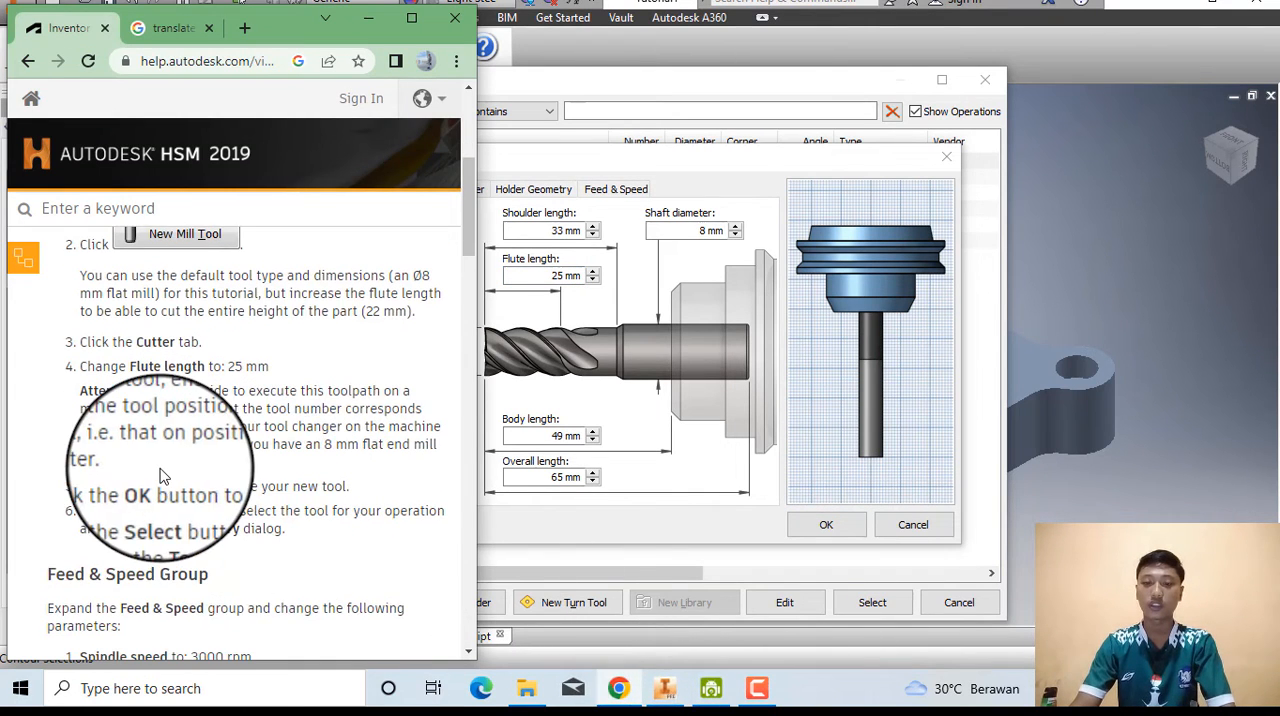
scroll(165, 480, down, 1)
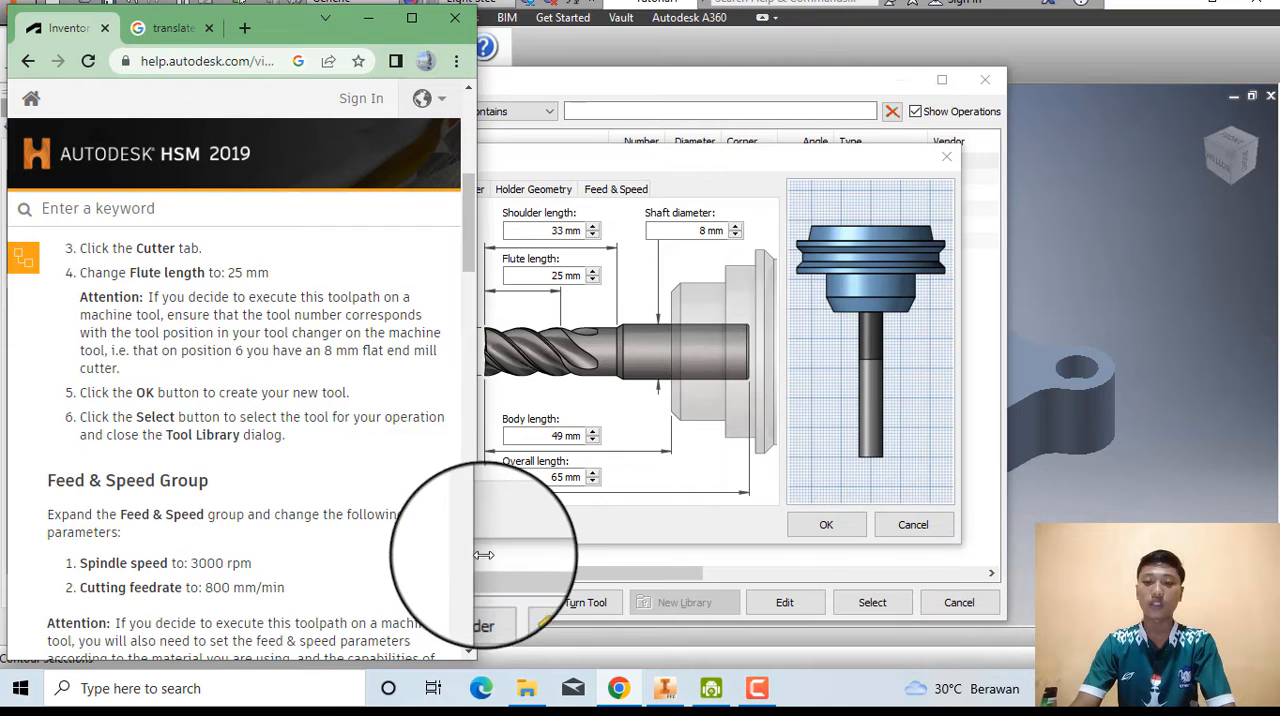
click(513, 567)
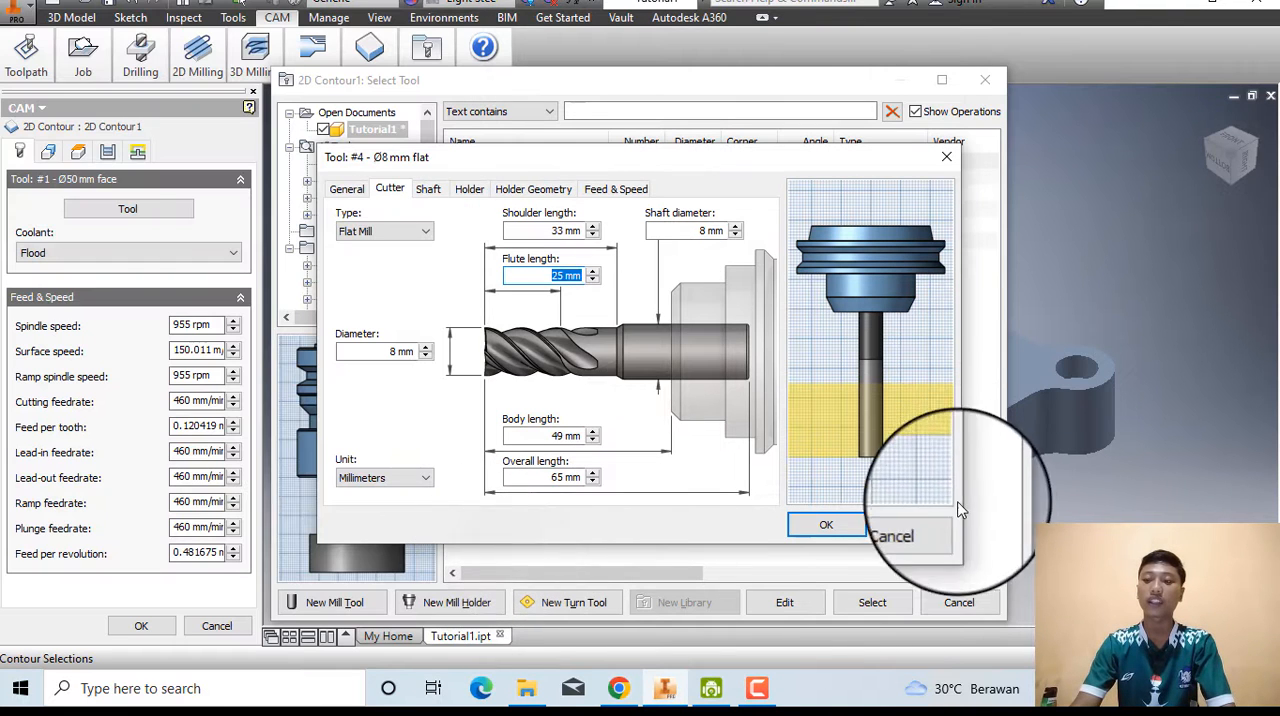
click(818, 526)
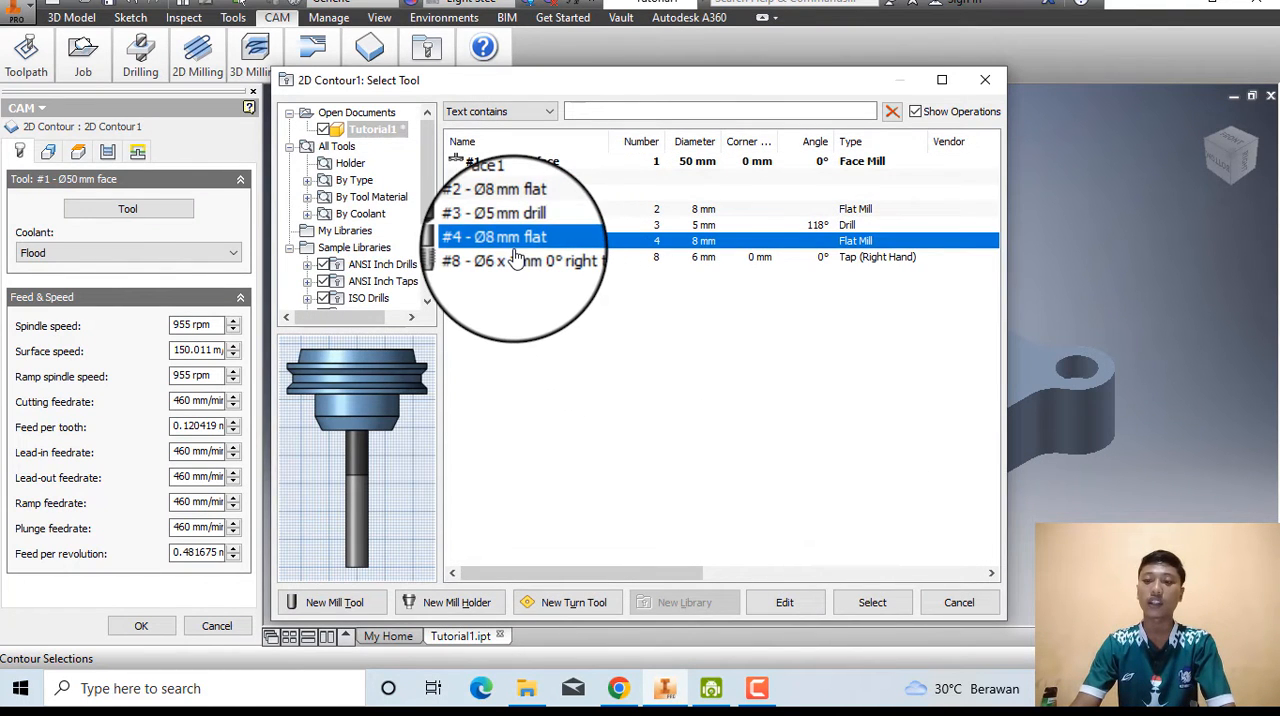
click(871, 605)
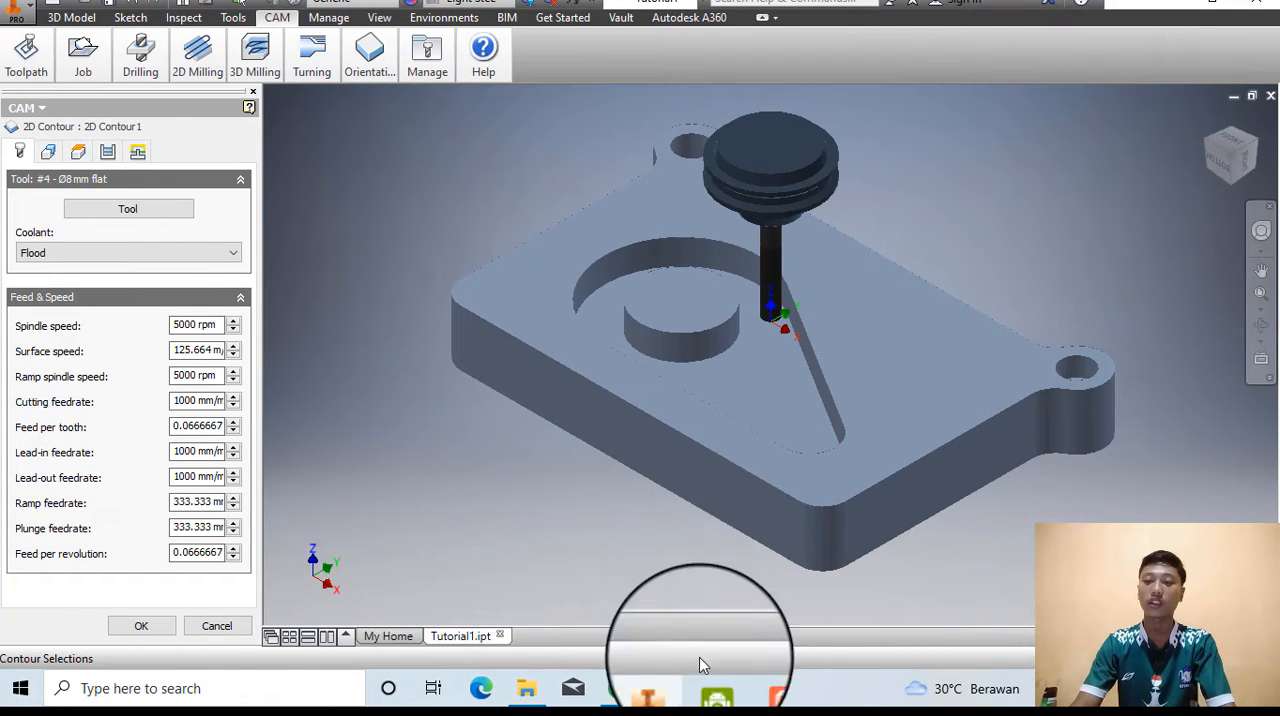
Consult the help page's Feed & Speed instructions and set the 2D Contour spindle speed to 3000 rpm and cutting feedrate to 800 mm/min.
click(629, 688)
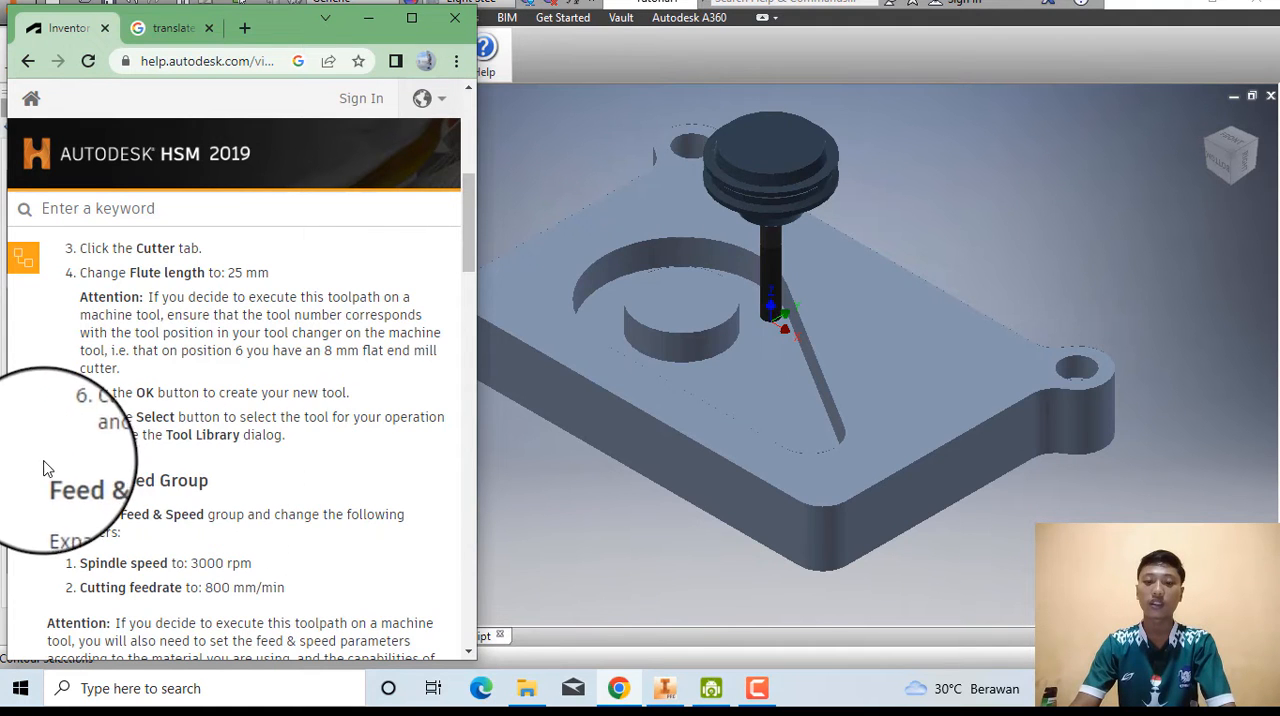
scroll(130, 440, down, 1)
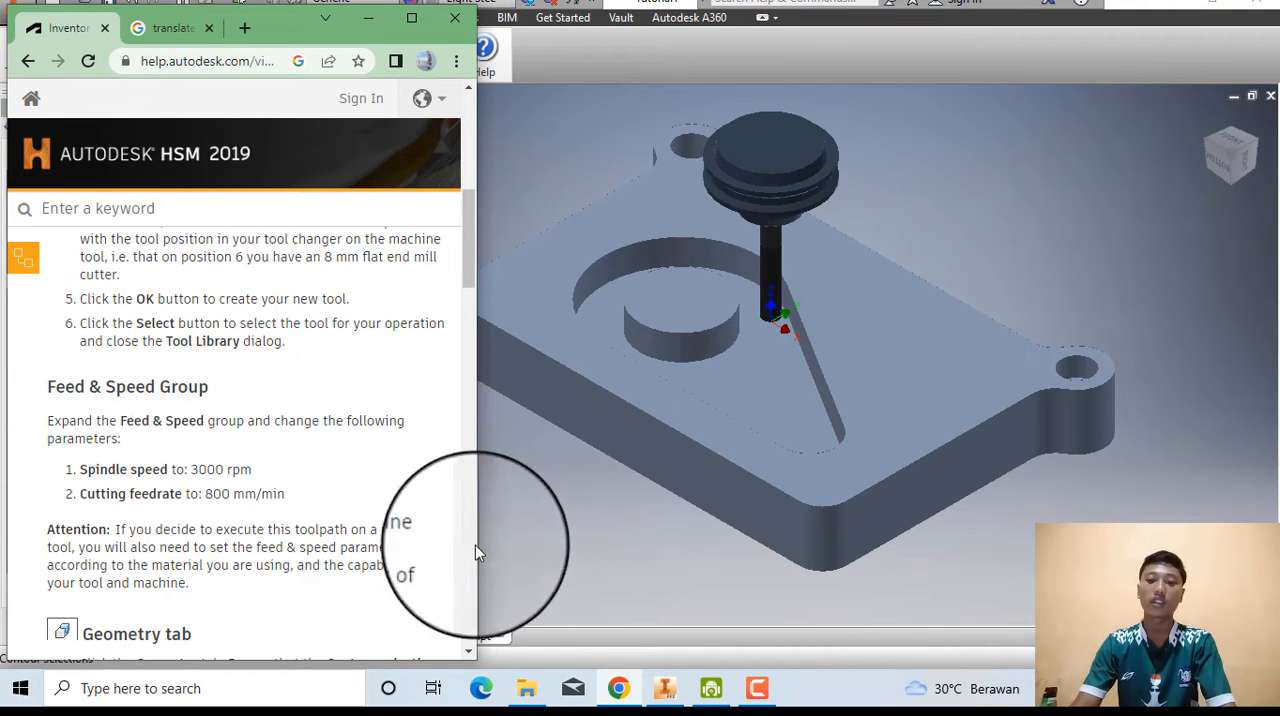
click(576, 562)
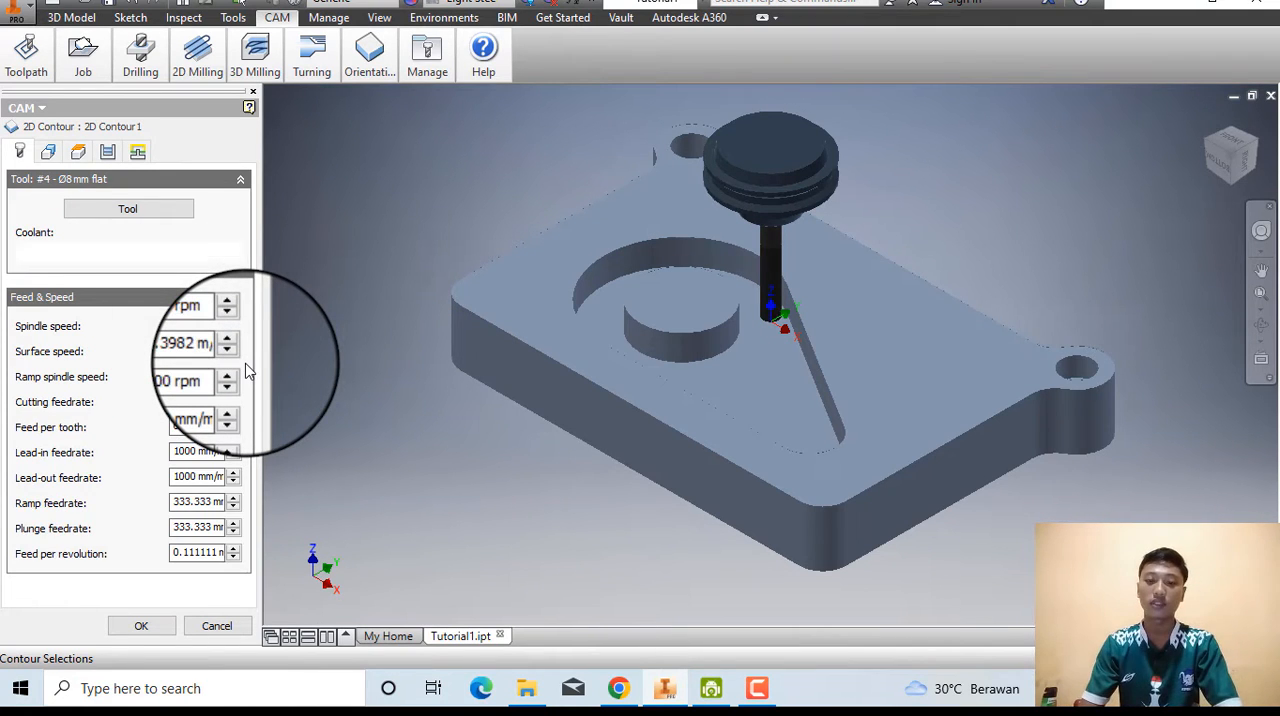
click(619, 688)
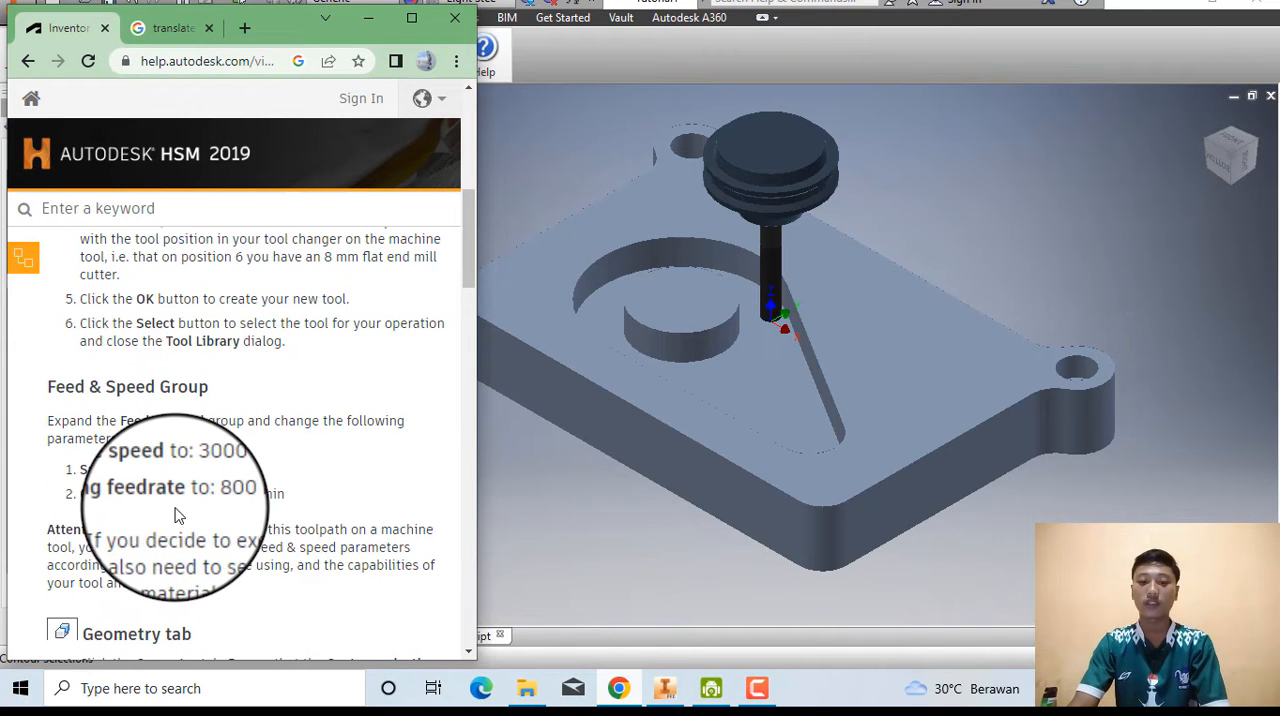
click(489, 518)
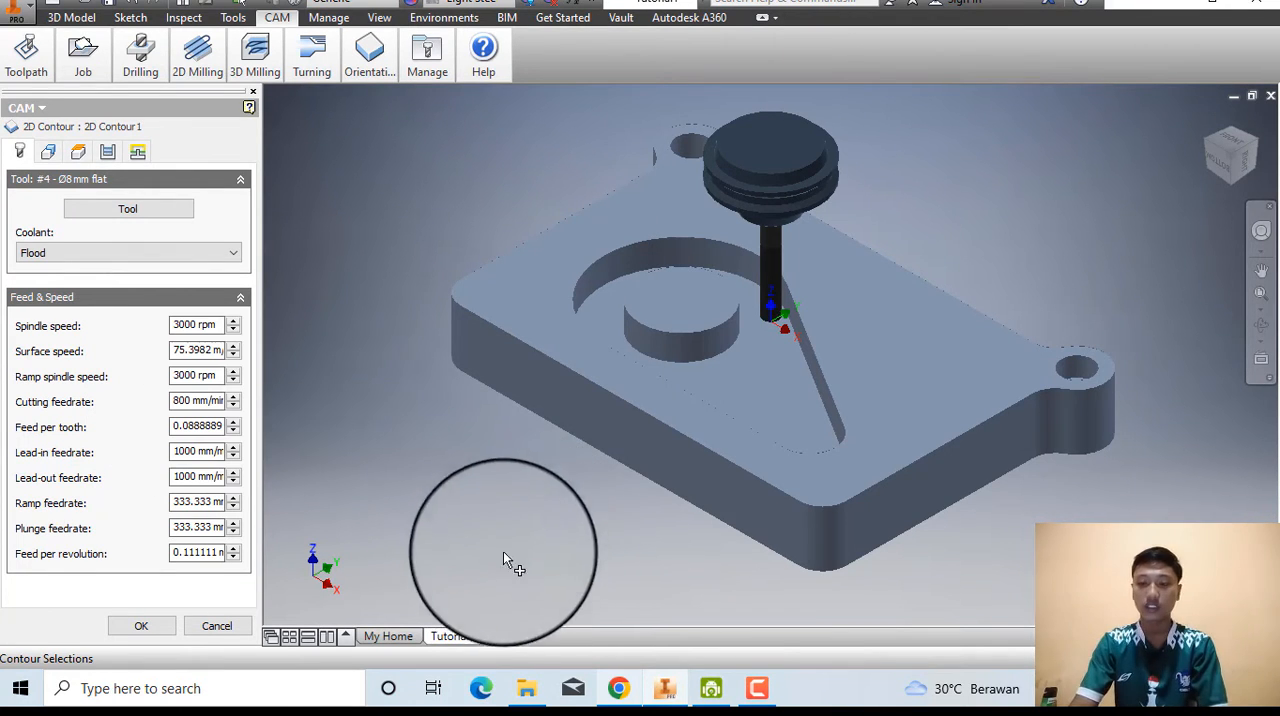
Read the help page's Geometry instructions and open the geometry settings of the 2D Contour operation.
click(627, 694)
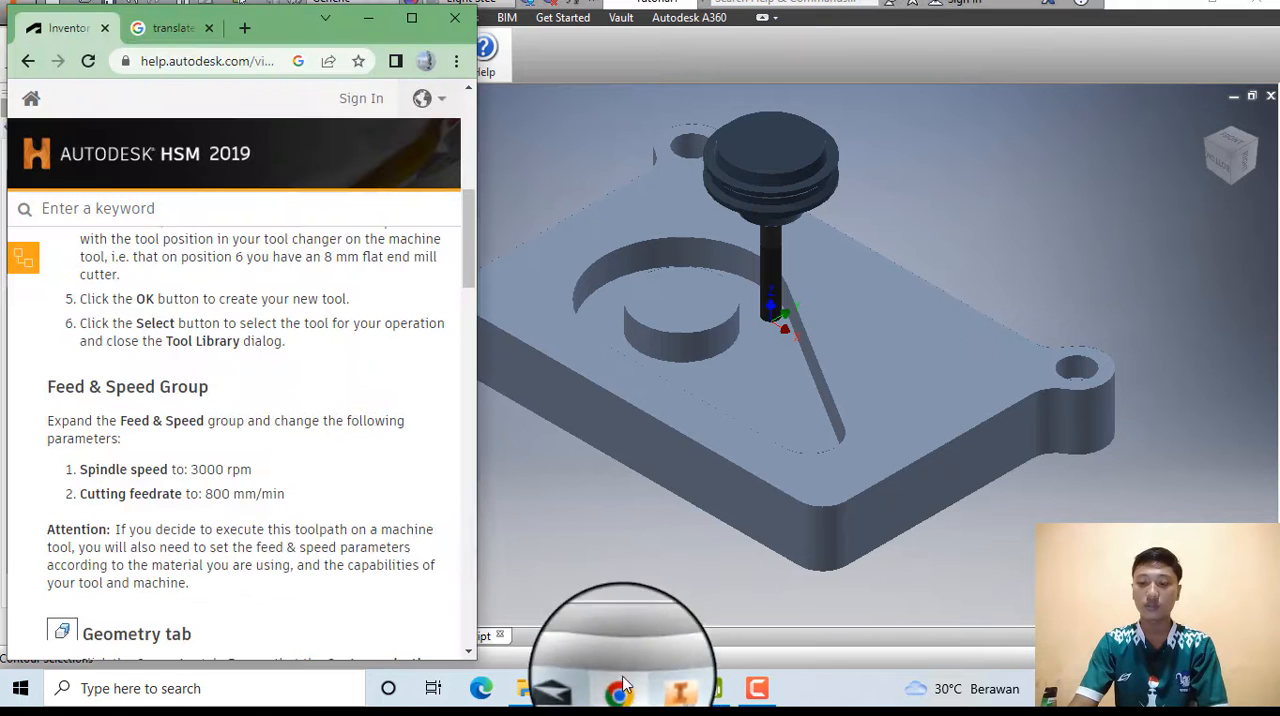
scroll(250, 518, down, 1)
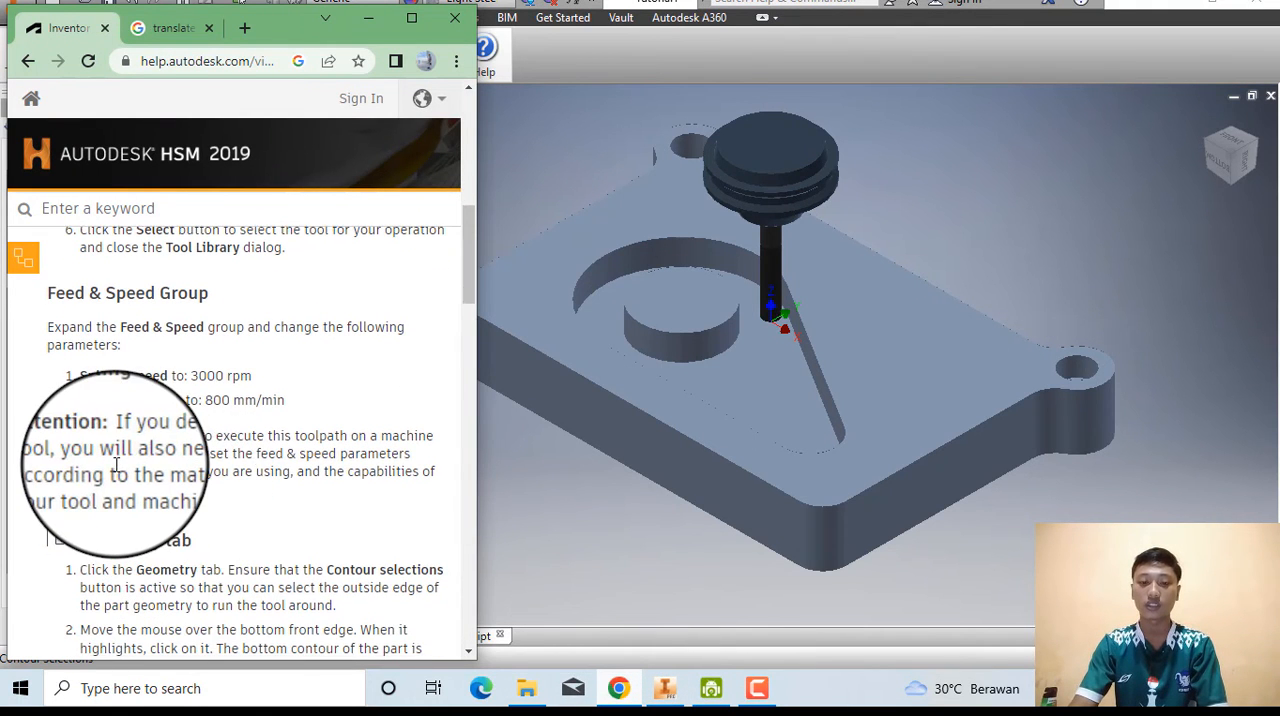
scroll(116, 463, down, 3)
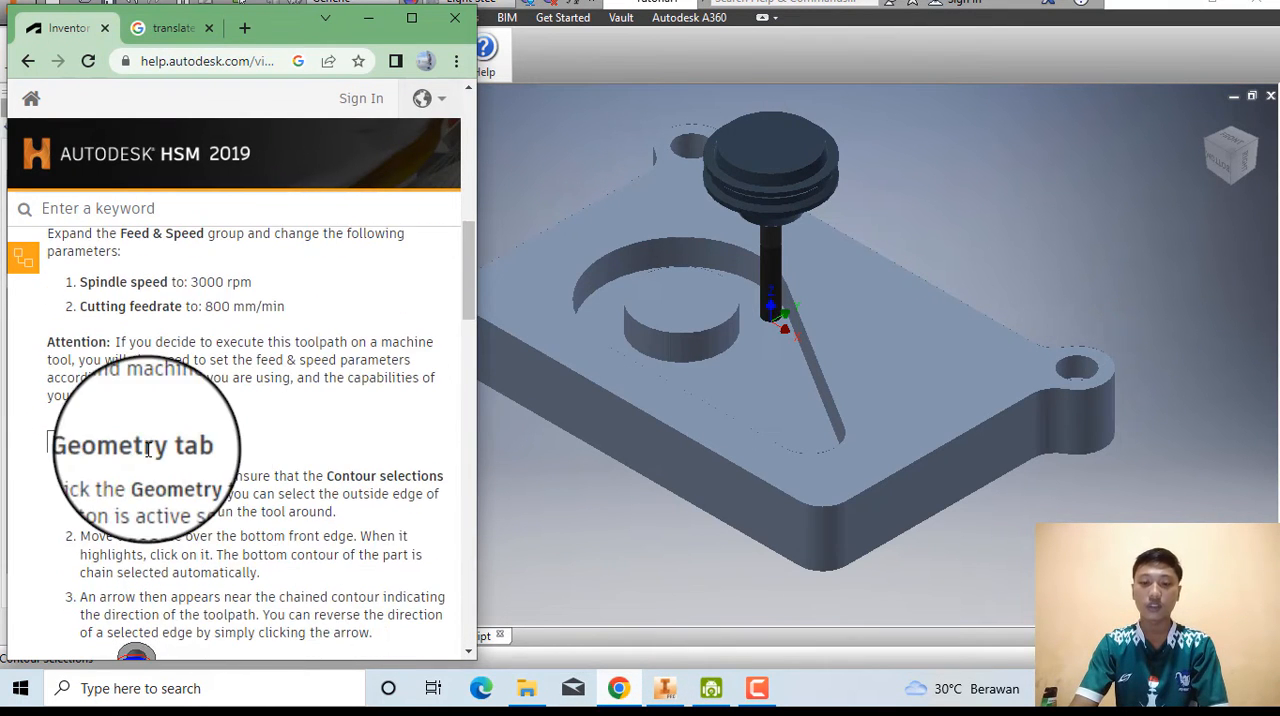
scroll(194, 430, up, 2)
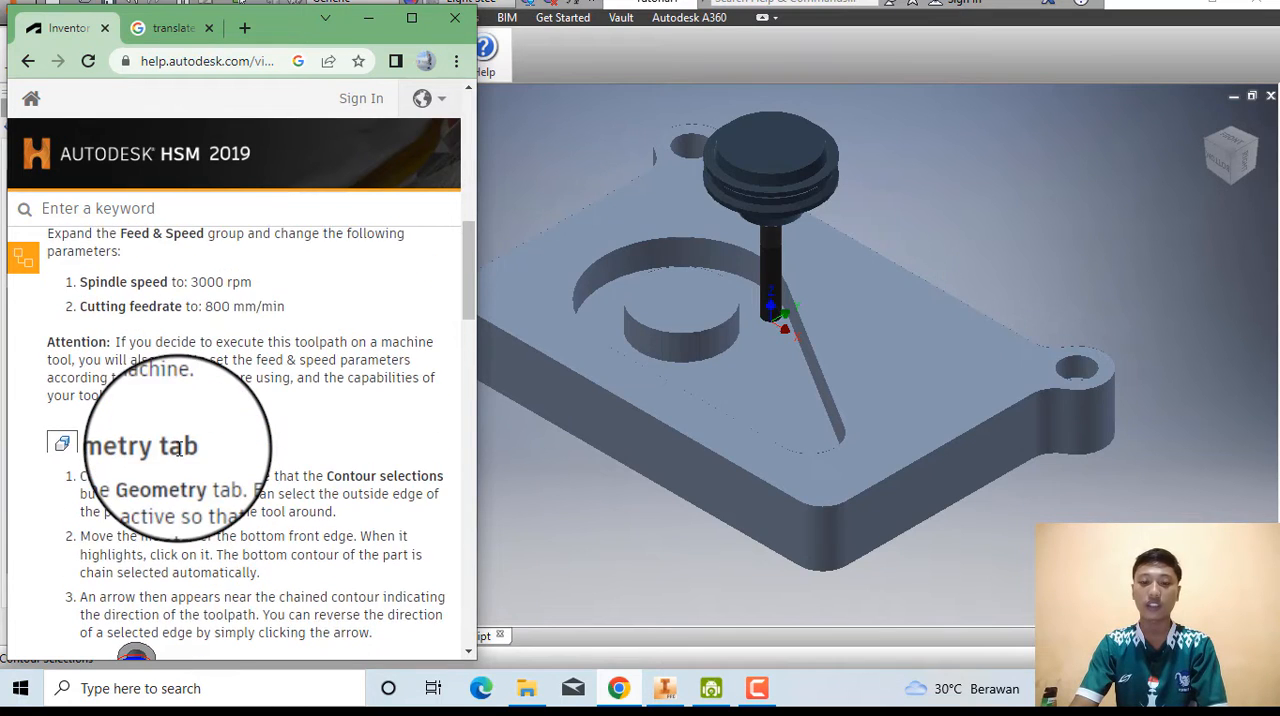
scroll(277, 425, down, 1)
click(587, 519)
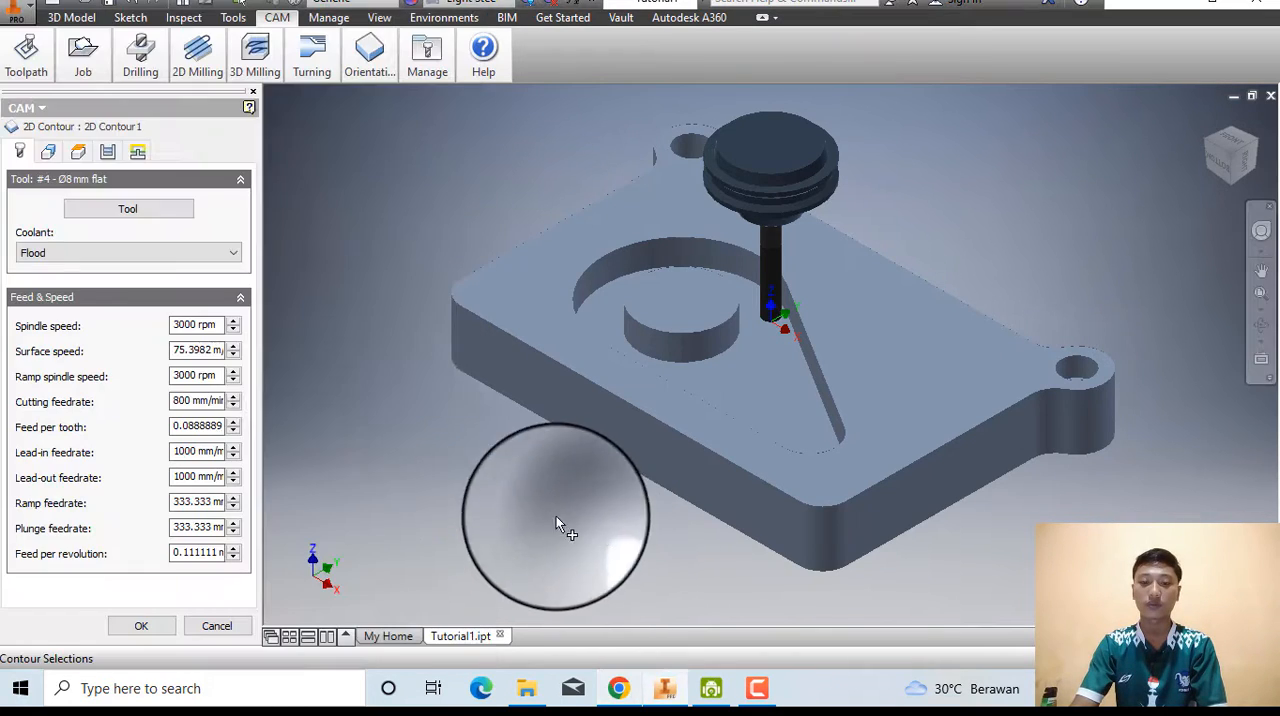
click(50, 153)
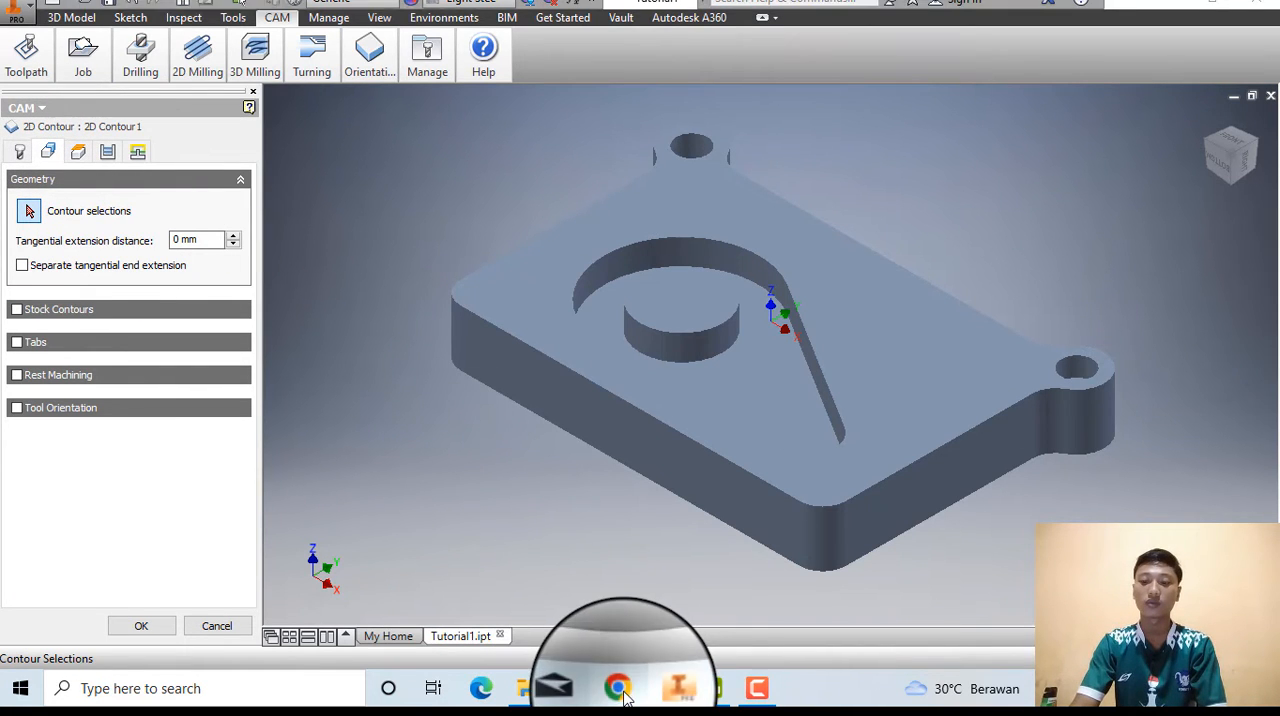
Consult the help page's contour selection instructions and select the part's bottom front edge as the chained outer contour.
click(612, 688)
scroll(270, 365, down, 2)
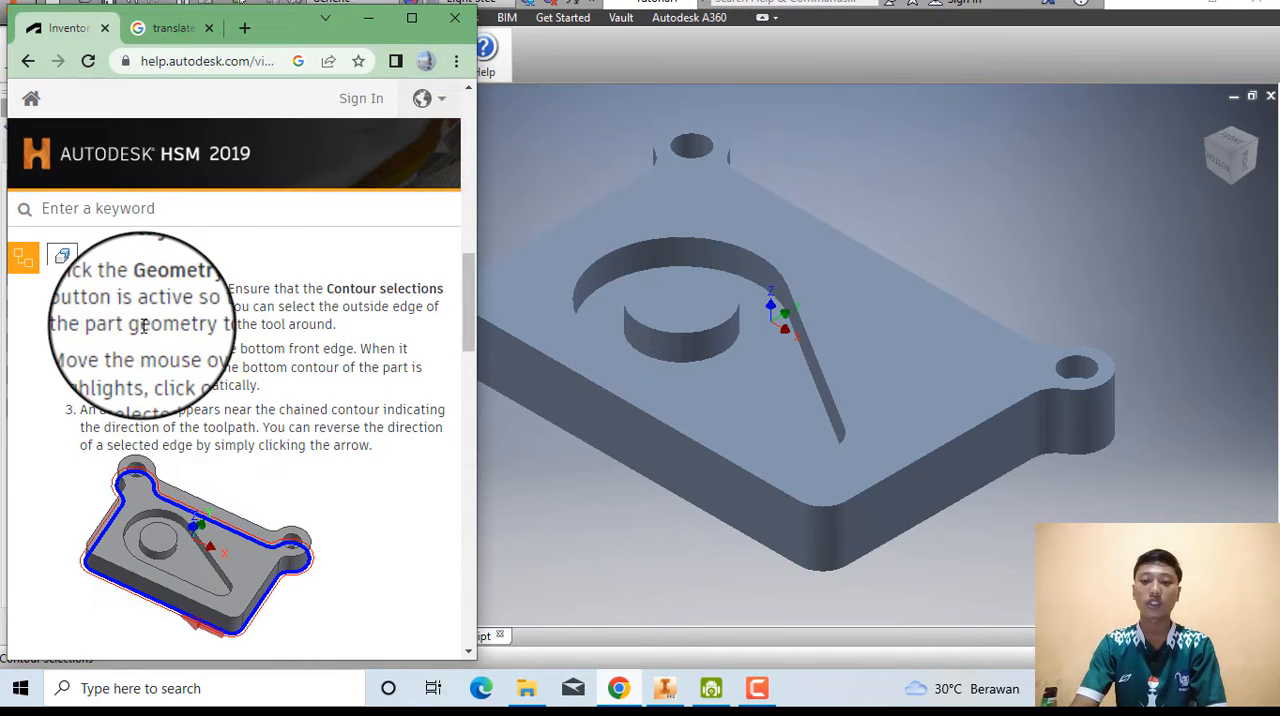
scroll(143, 325, down, 1)
scroll(143, 326, down, 2)
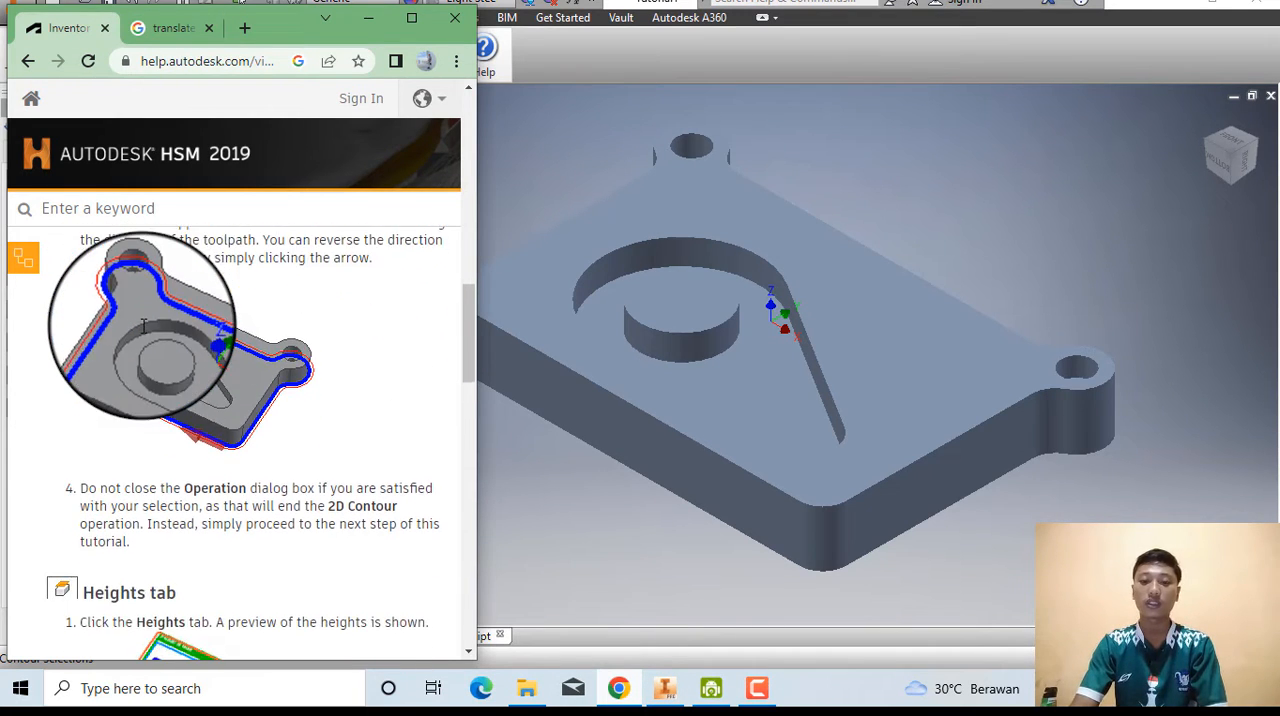
scroll(143, 335, up, 2)
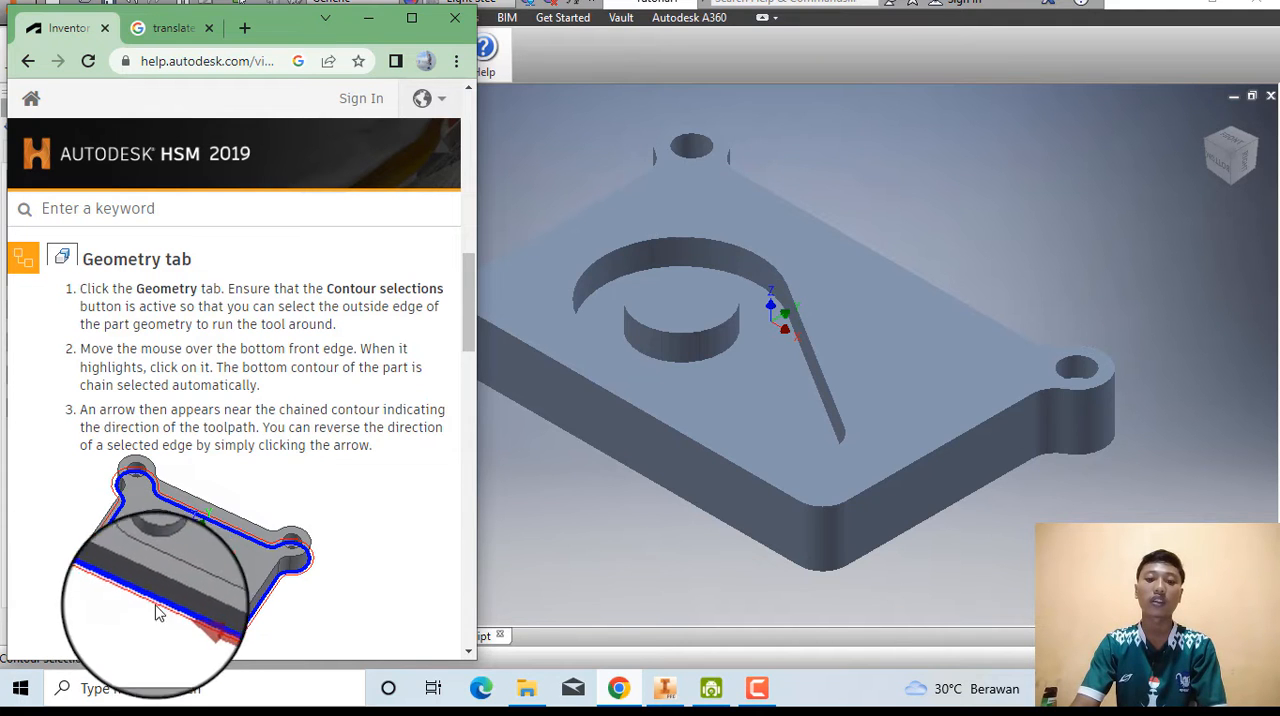
click(530, 598)
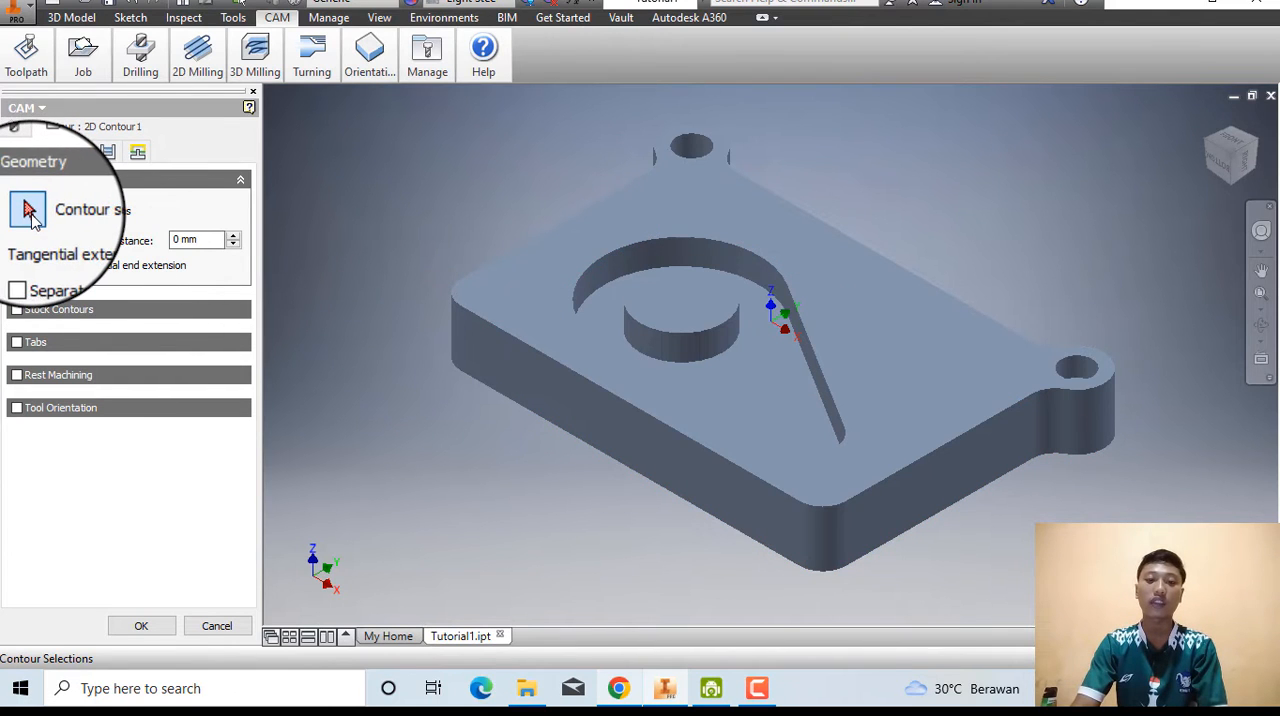
click(489, 392)
Read the help page's next instructions and open the heights settings of the 2D Contour operation.
mouse_move(632, 680)
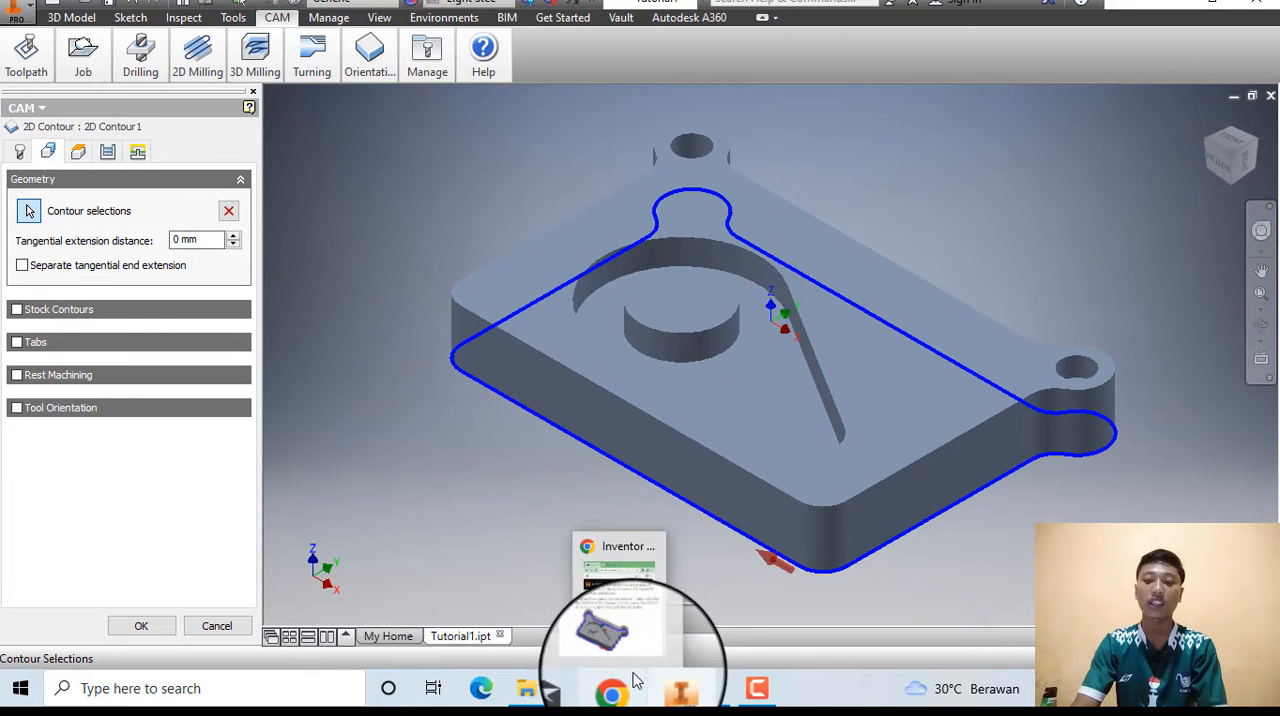
click(610, 610)
scroll(236, 472, down, 5)
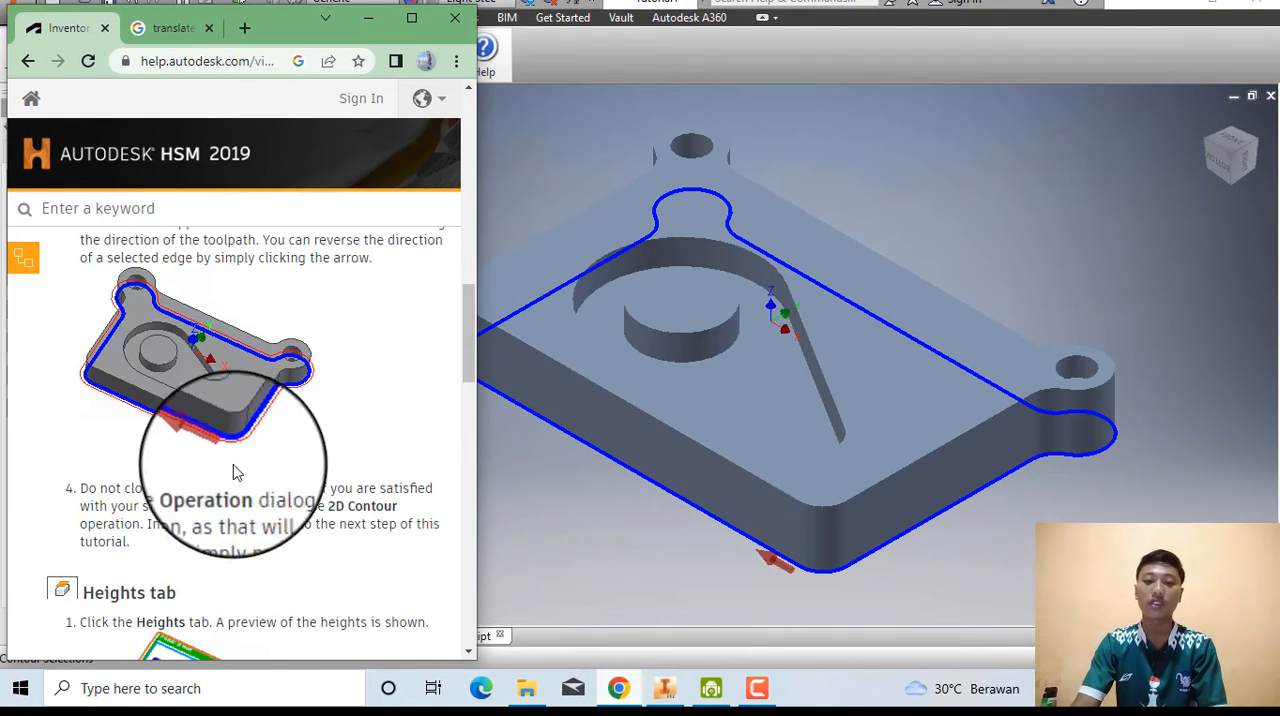
scroll(266, 482, down, 1)
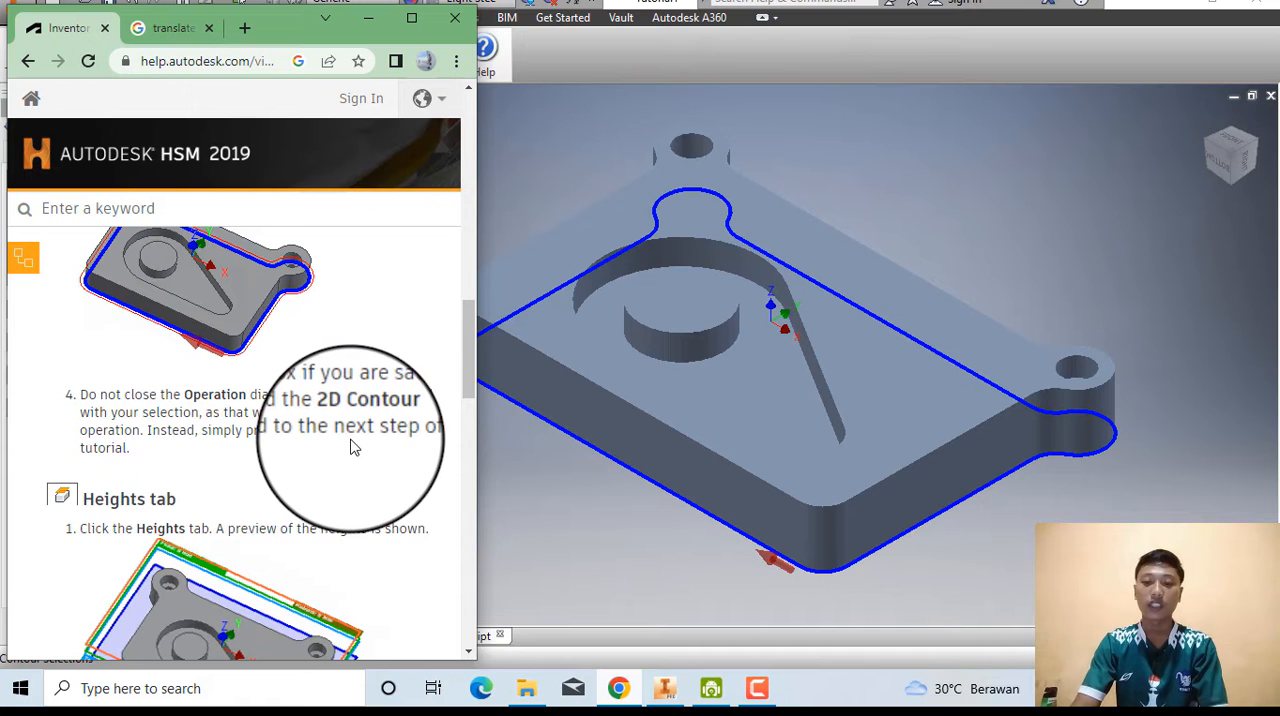
scroll(352, 446, down, 1)
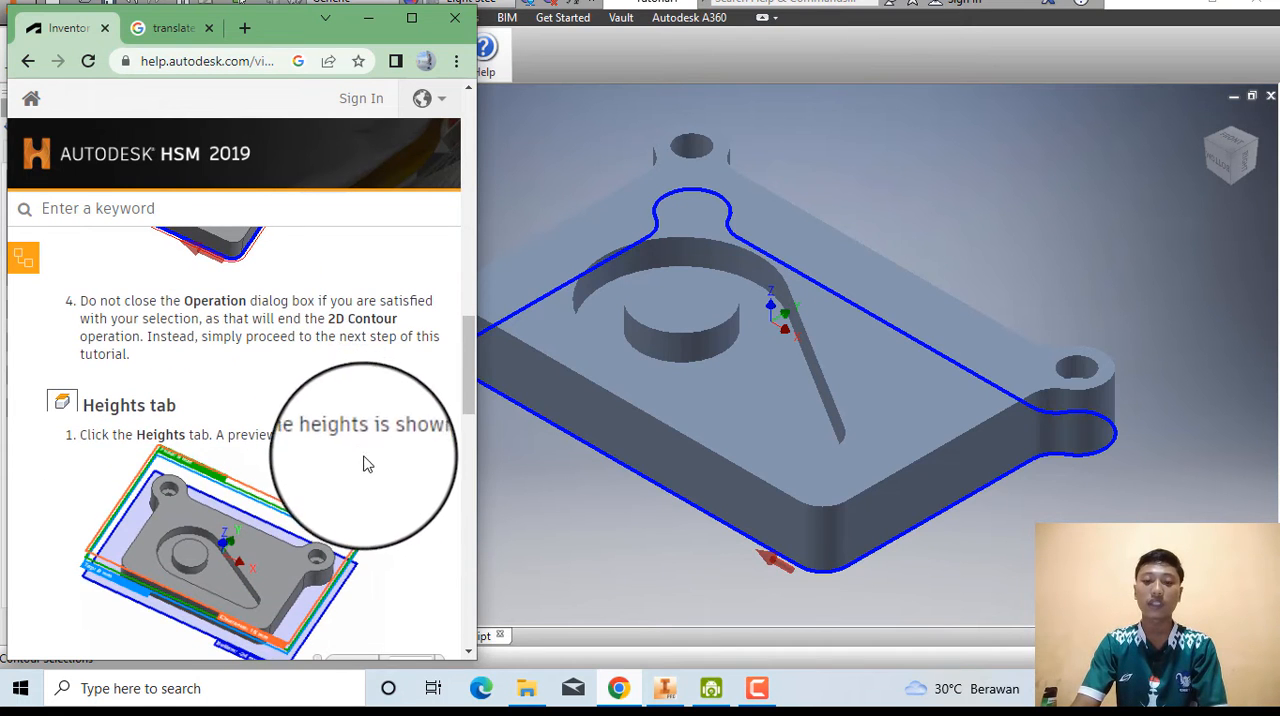
click(527, 504)
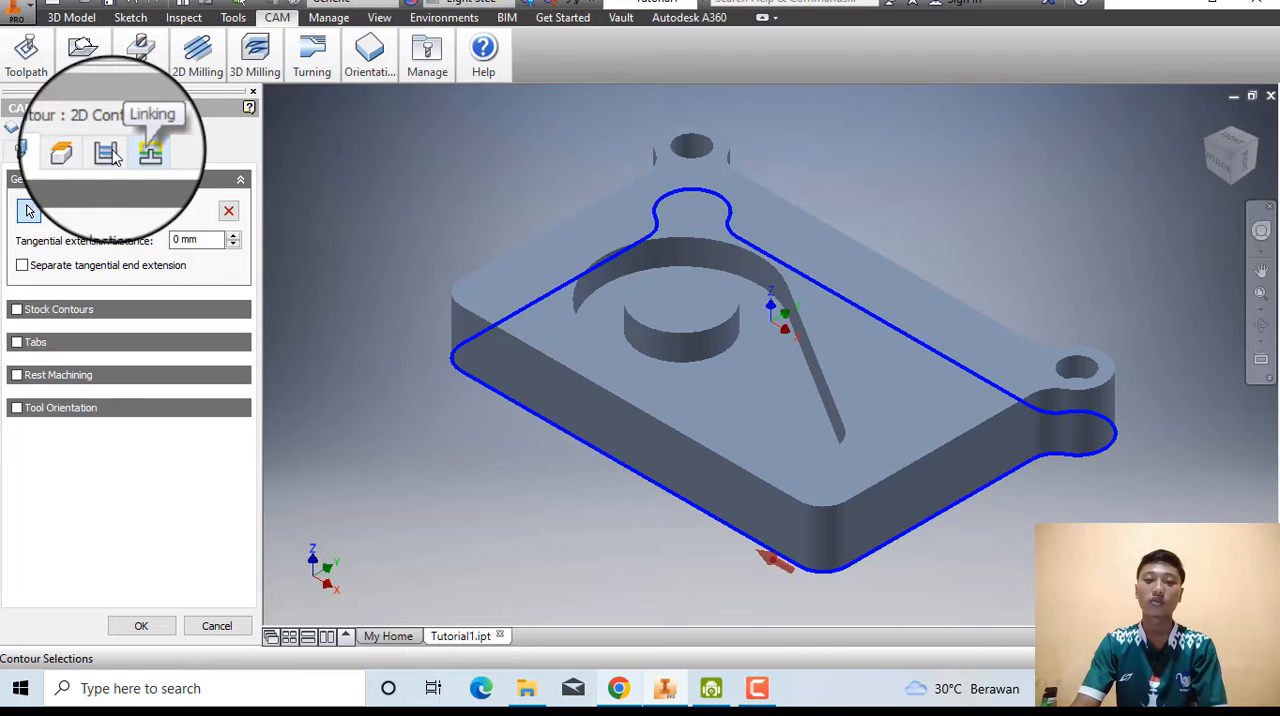
click(80, 152)
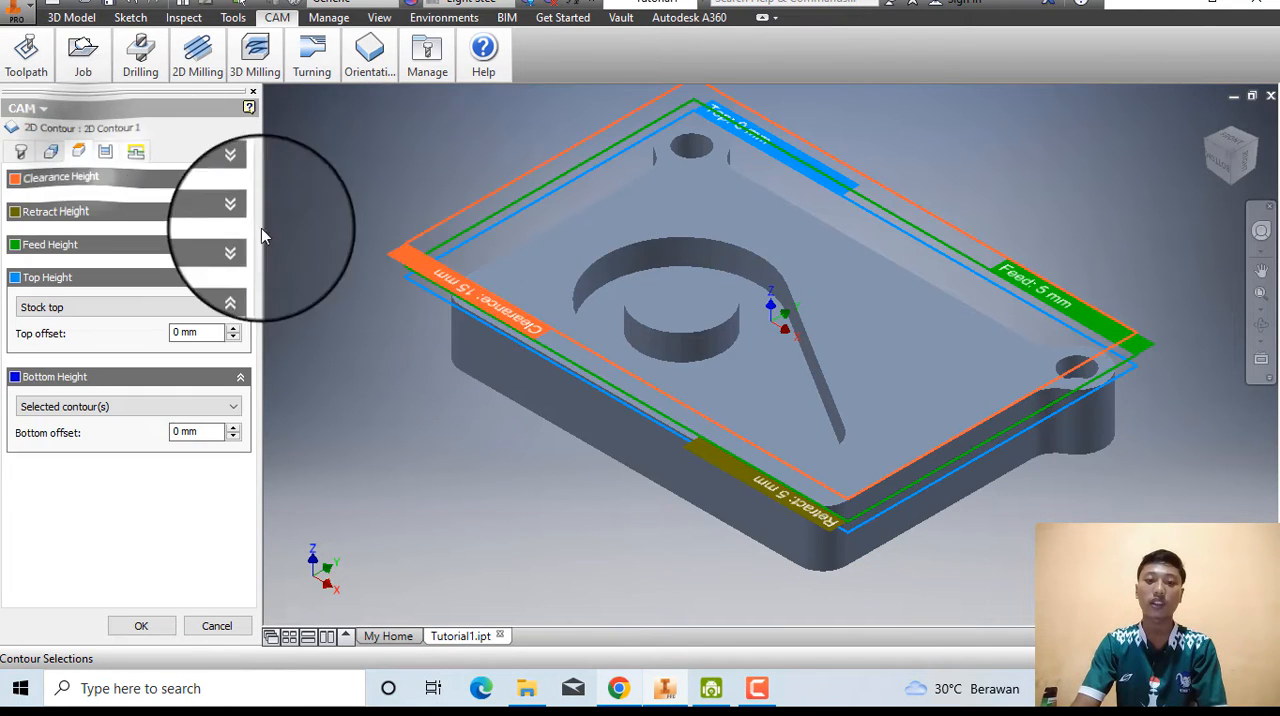
Consult the help page's Heights instructions and set the Bottom Height reference to Model bottom.
click(614, 686)
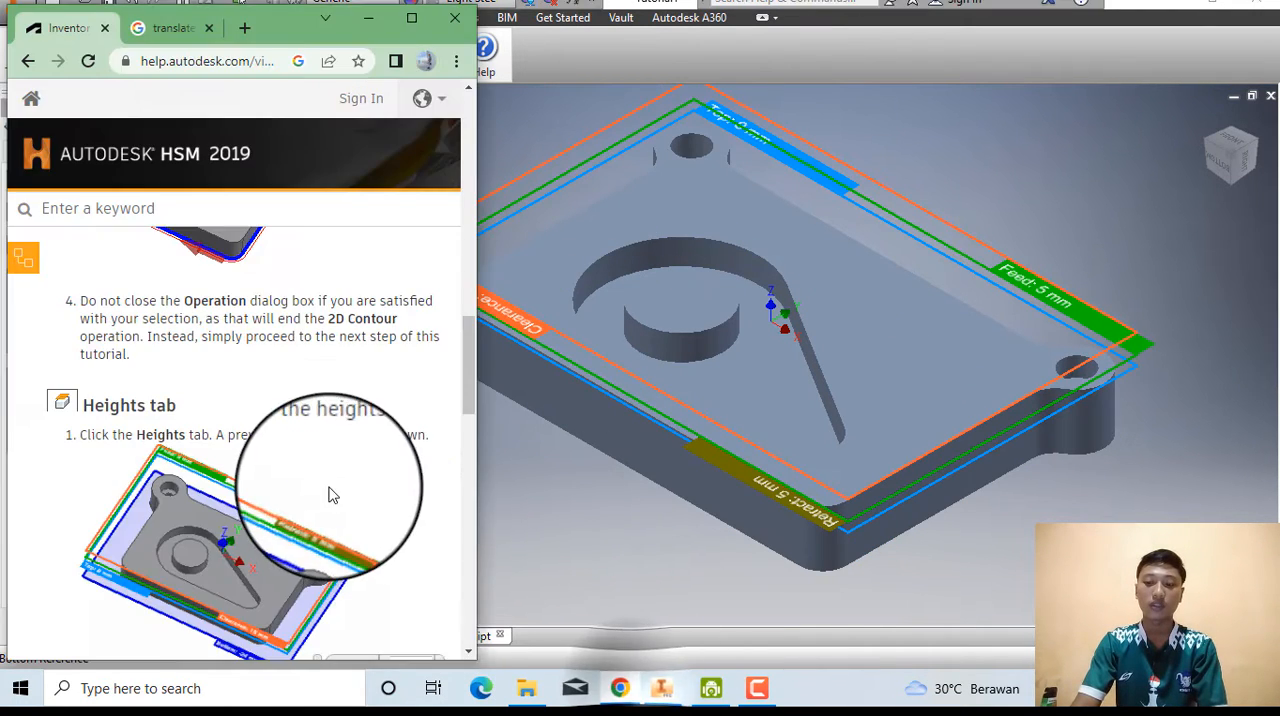
scroll(329, 491, down, 5)
scroll(308, 452, down, 1)
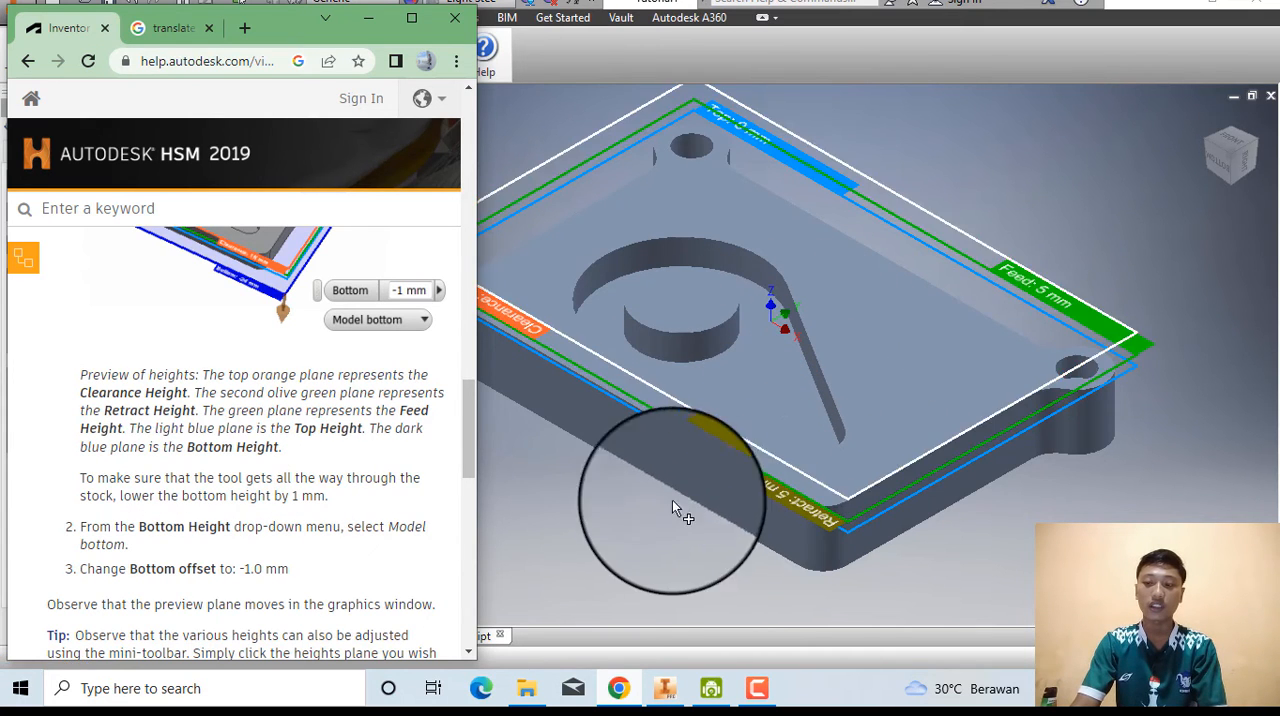
scroll(297, 487, down, 1)
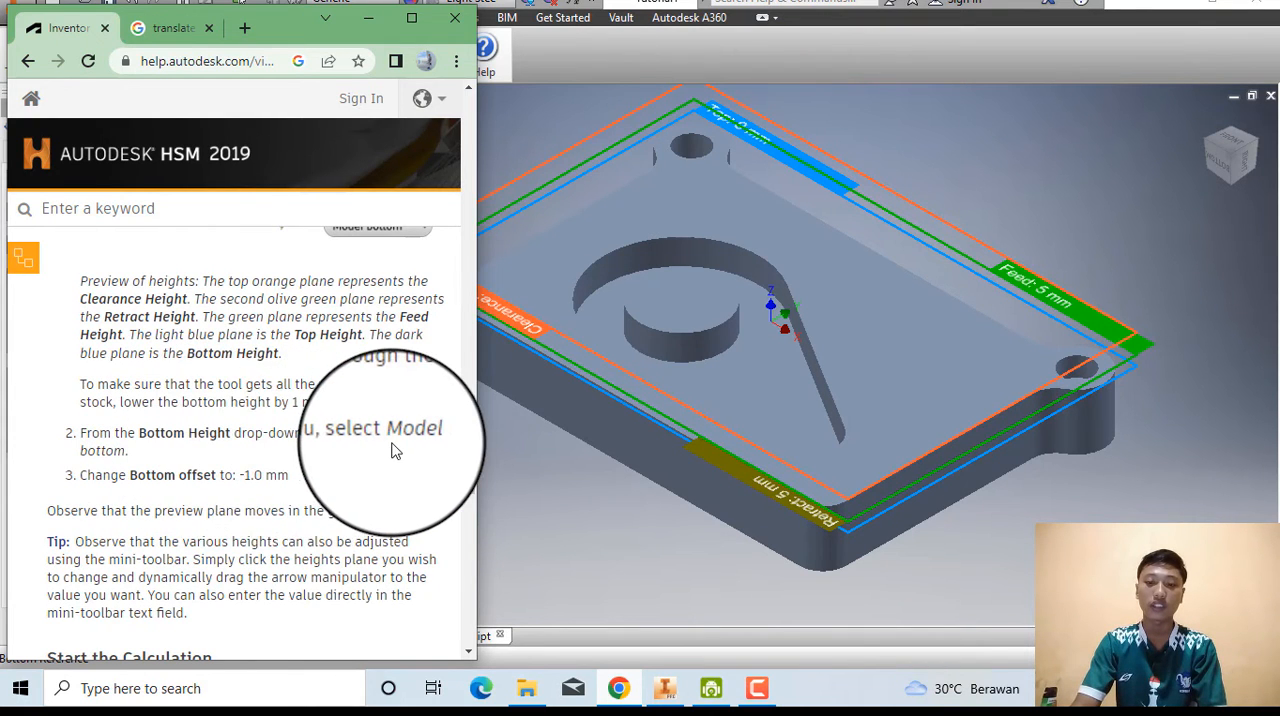
click(527, 495)
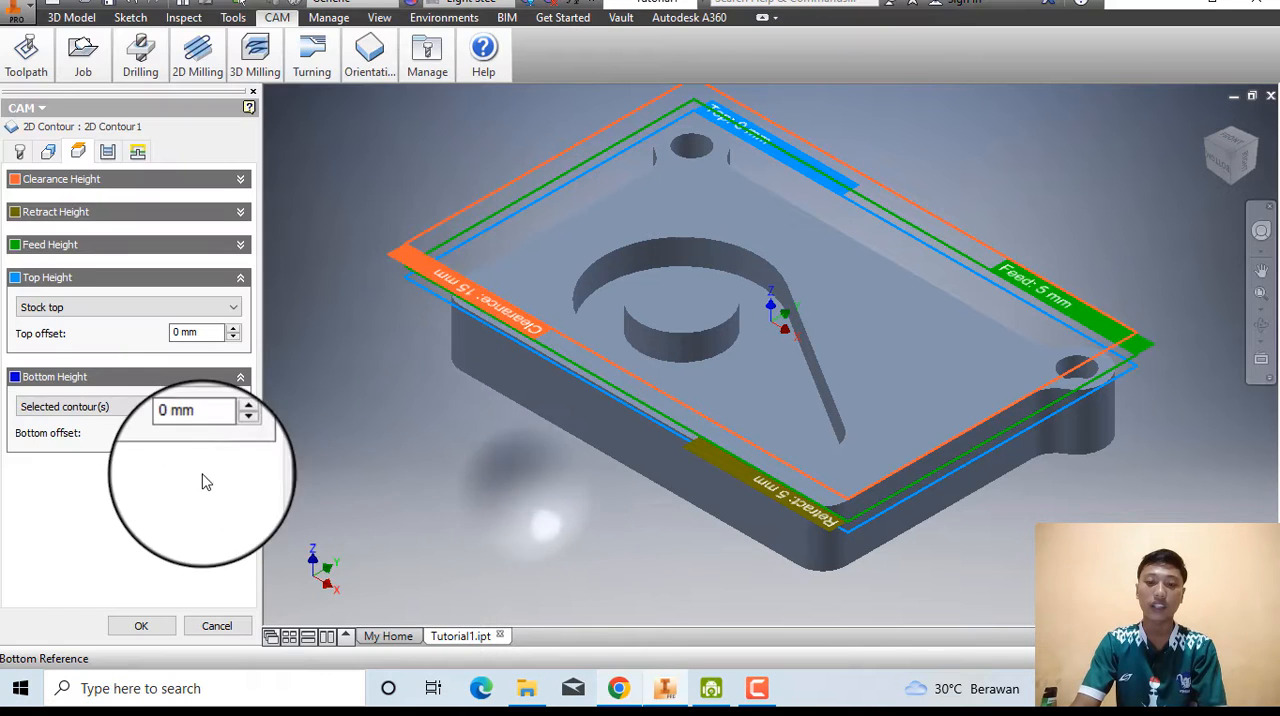
click(220, 380)
click(221, 408)
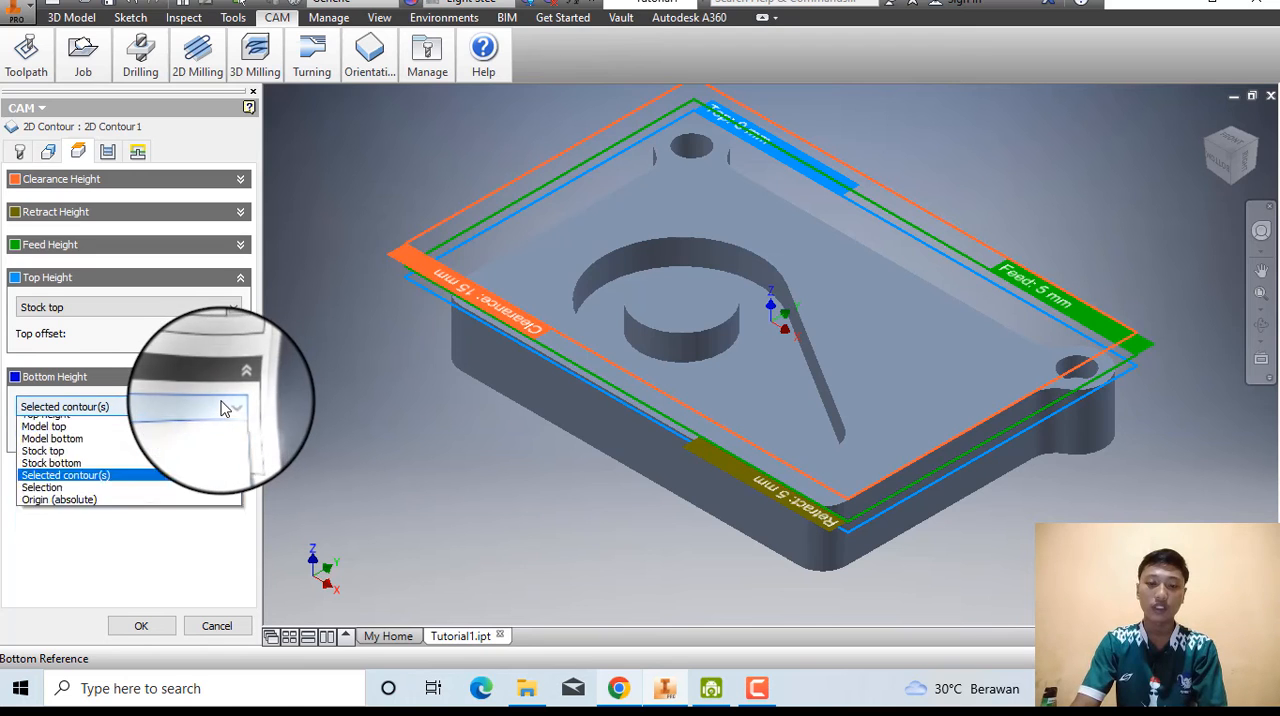
click(135, 487)
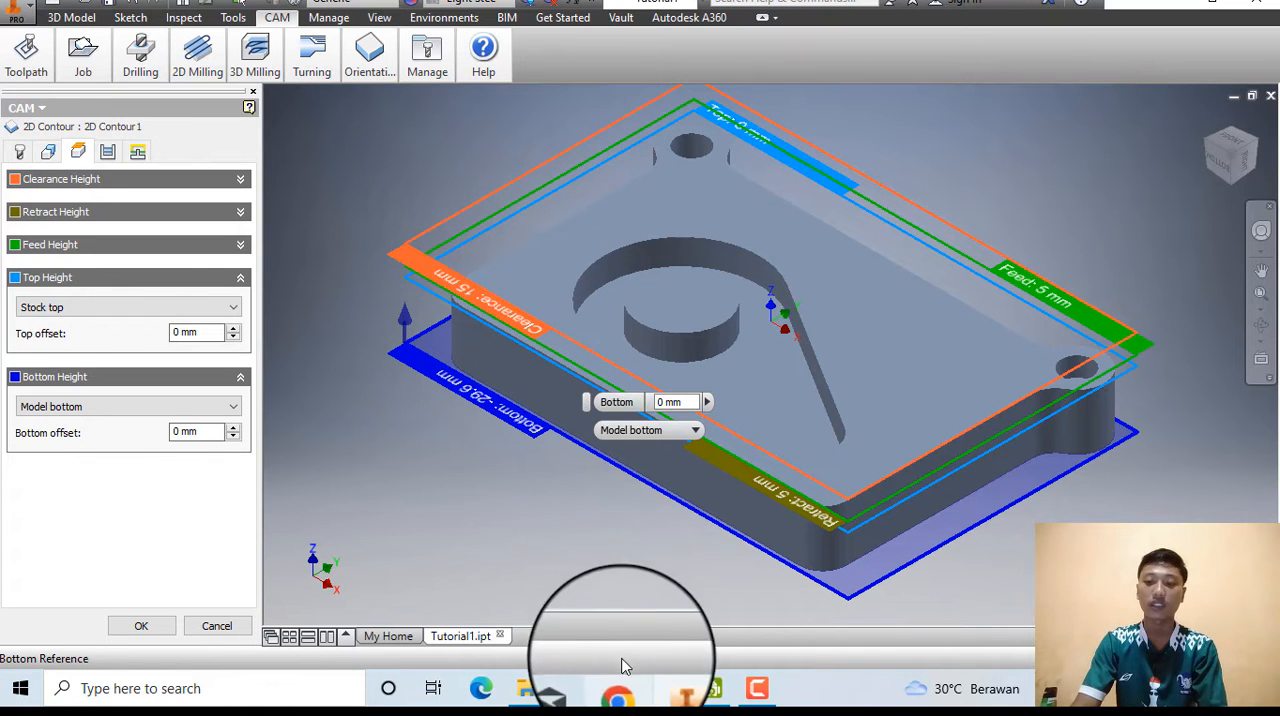
Check the help page's bottom offset instruction and set the Bottom offset to -1 mm.
click(618, 688)
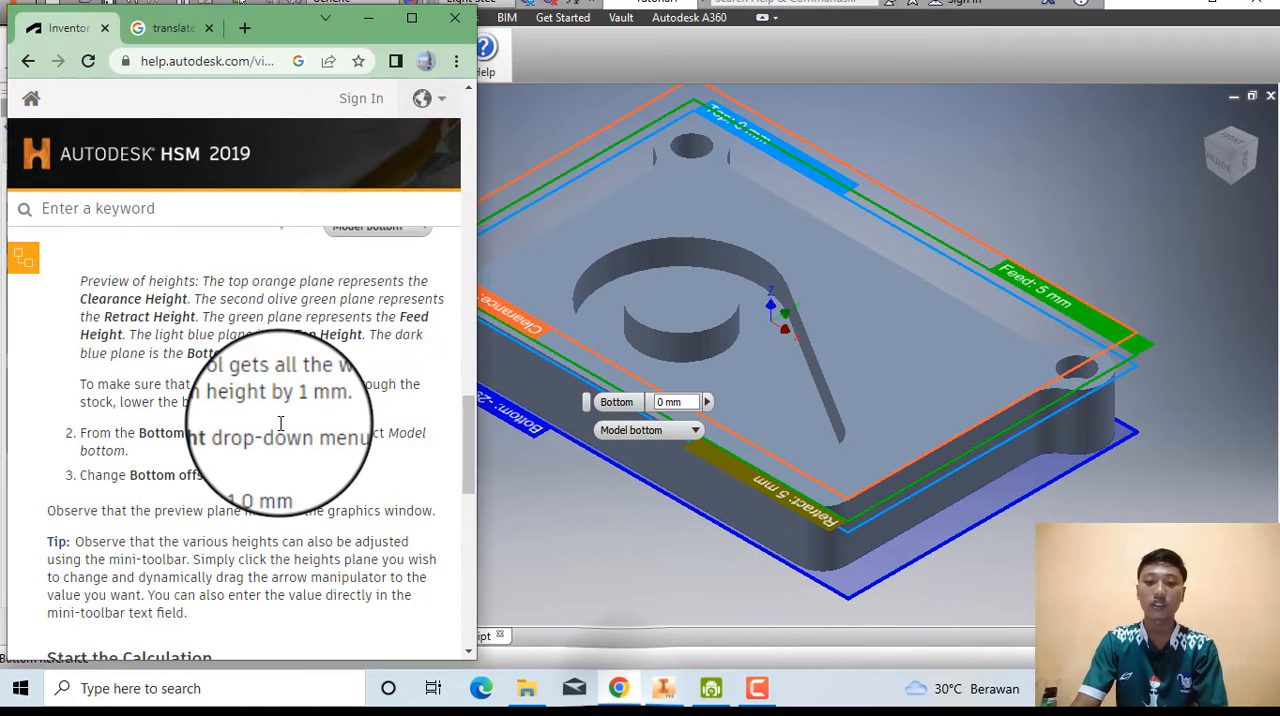
scroll(279, 423, up, 3)
scroll(281, 428, down, 1)
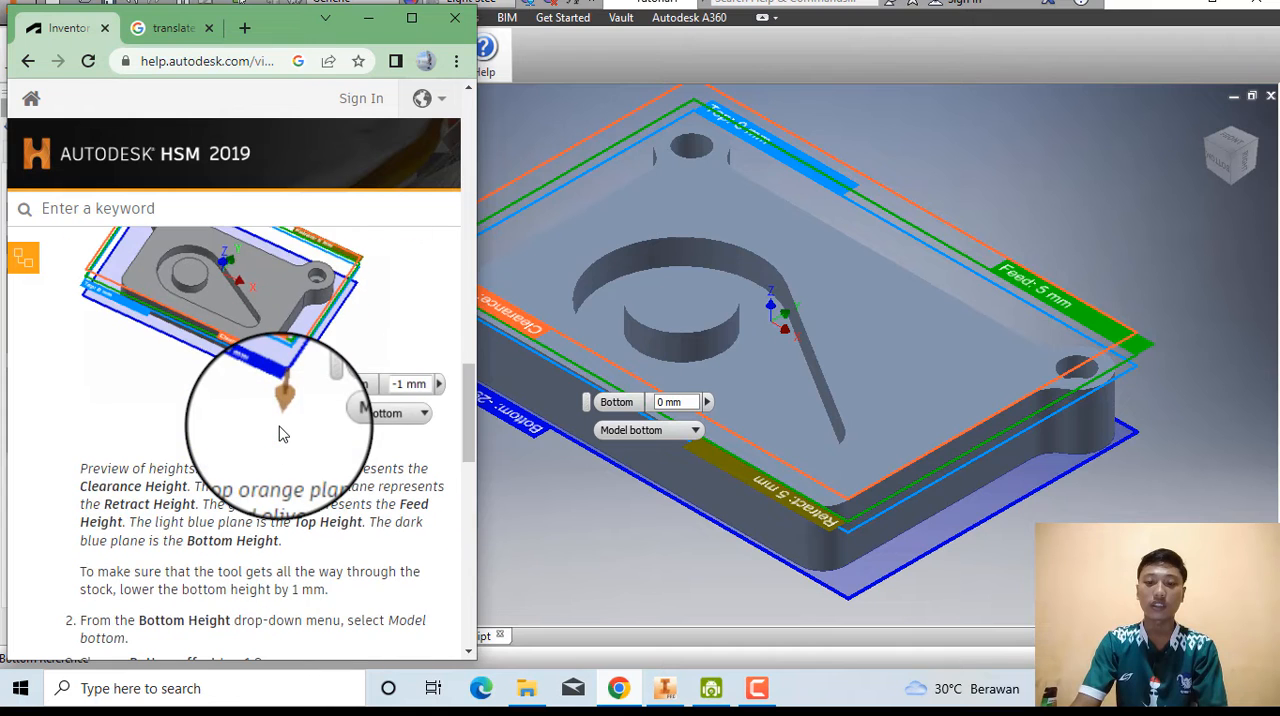
scroll(283, 433, down, 1)
scroll(283, 428, down, 1)
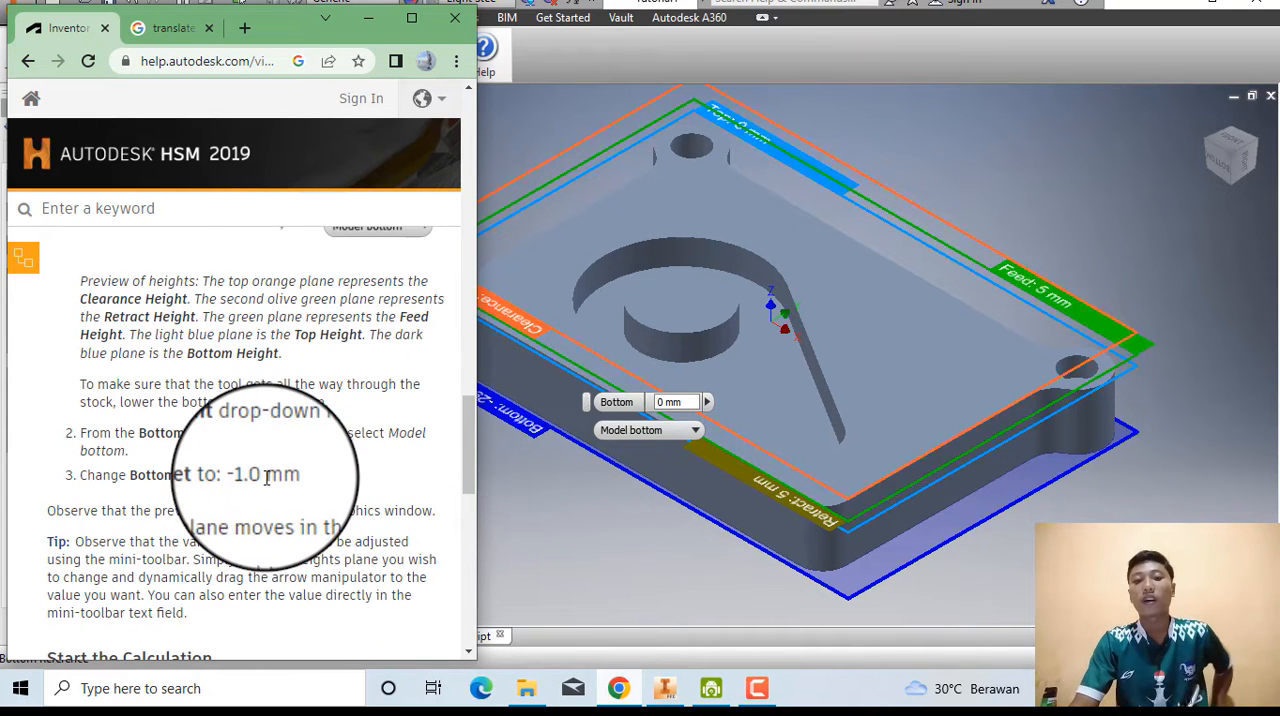
click(528, 520)
click(232, 433)
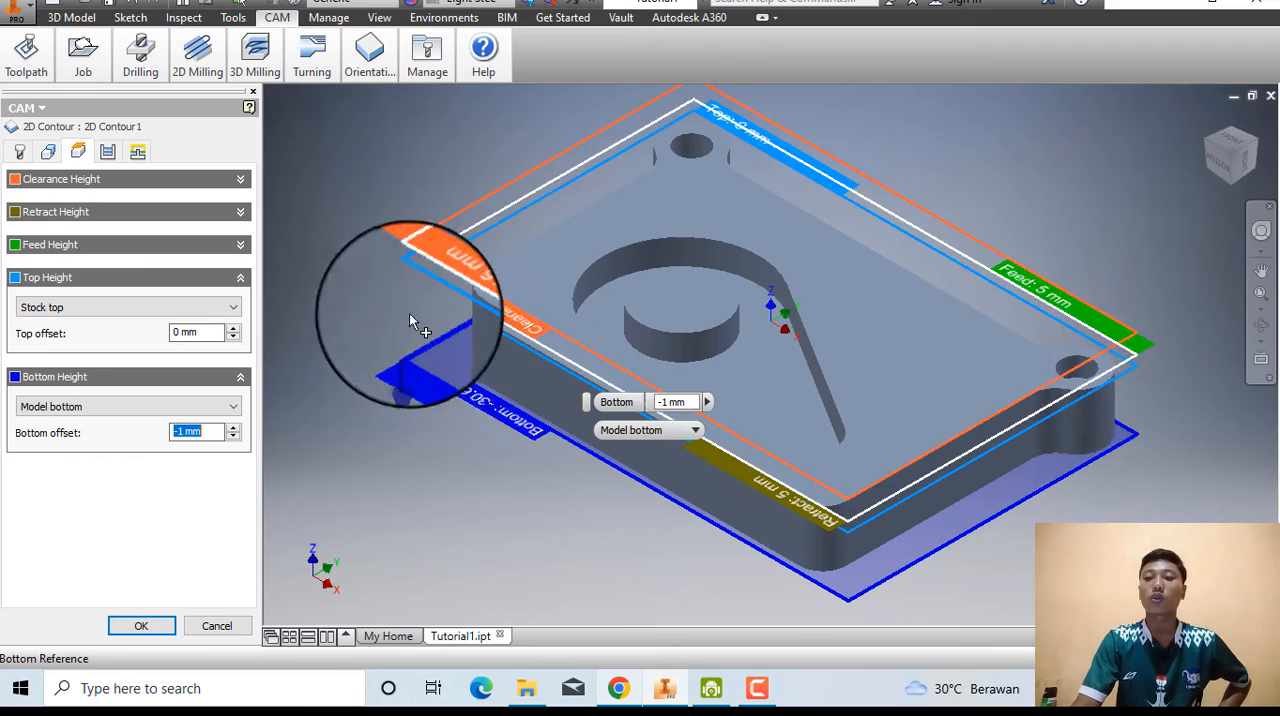
Read the help page's calculation instructions and accept the 2D Contour operation to generate its toolpath.
click(620, 688)
scroll(266, 457, down, 3)
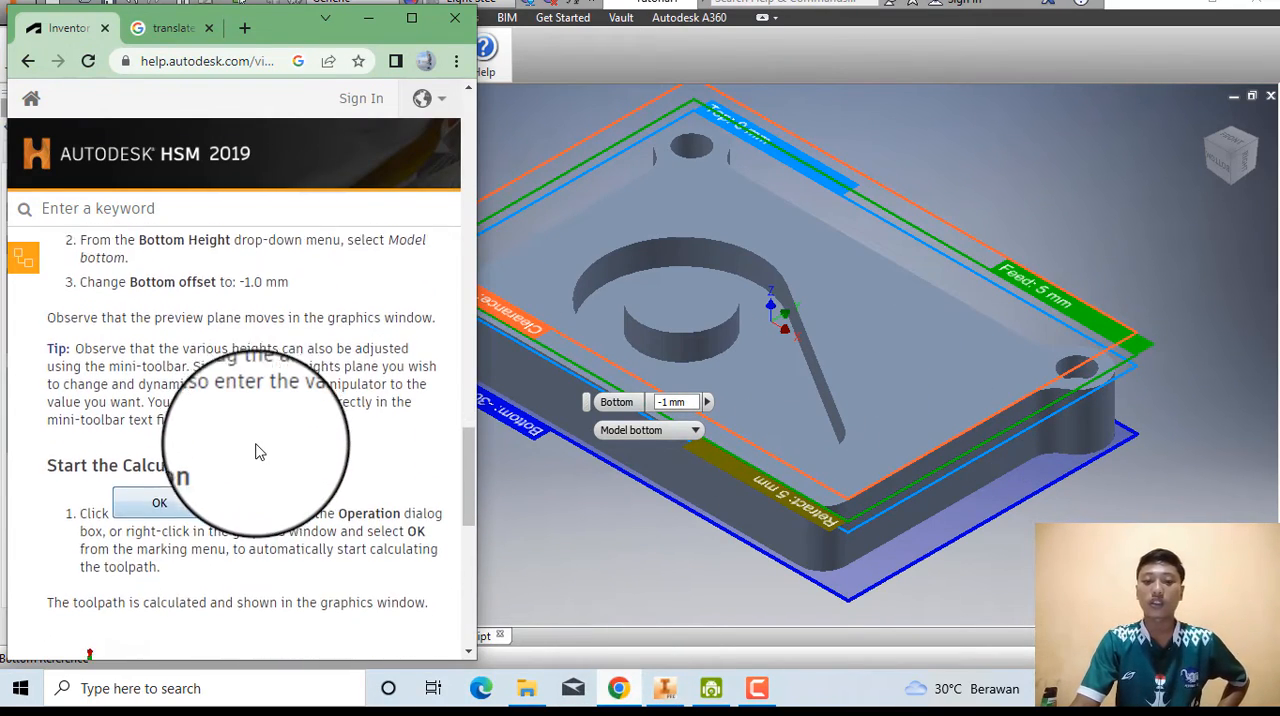
scroll(256, 452, down, 1)
click(536, 506)
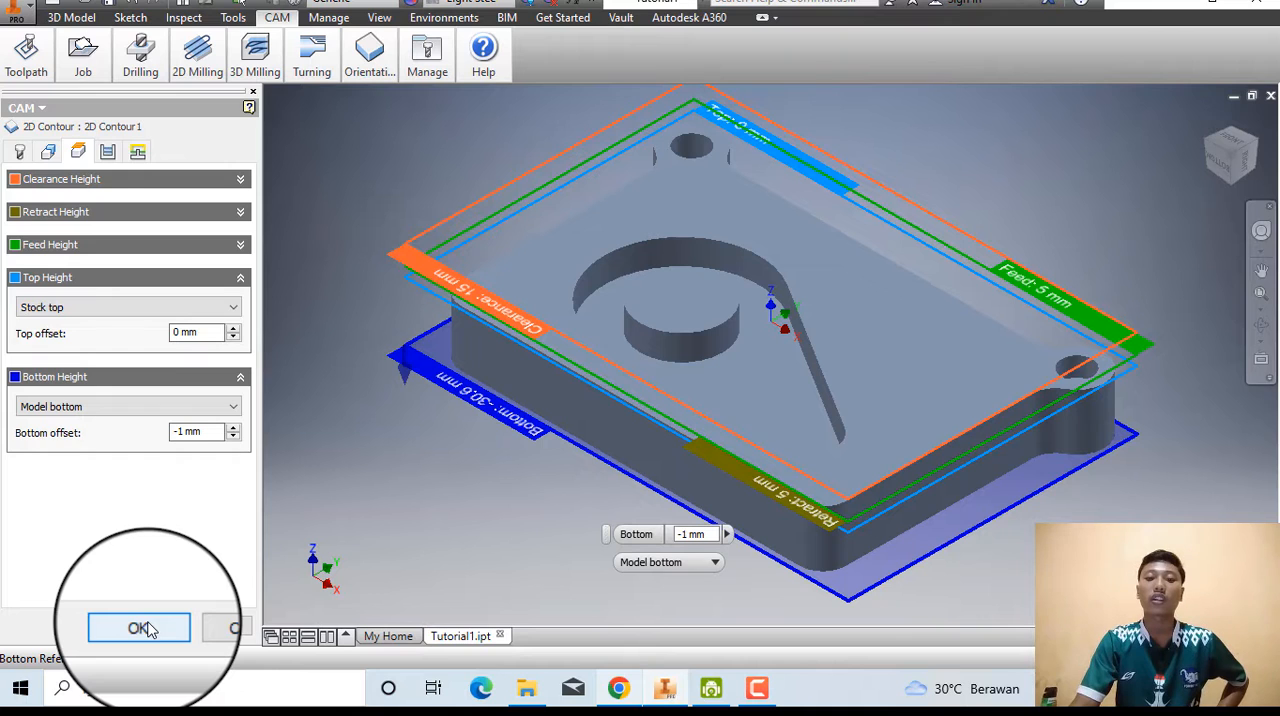
click(139, 628)
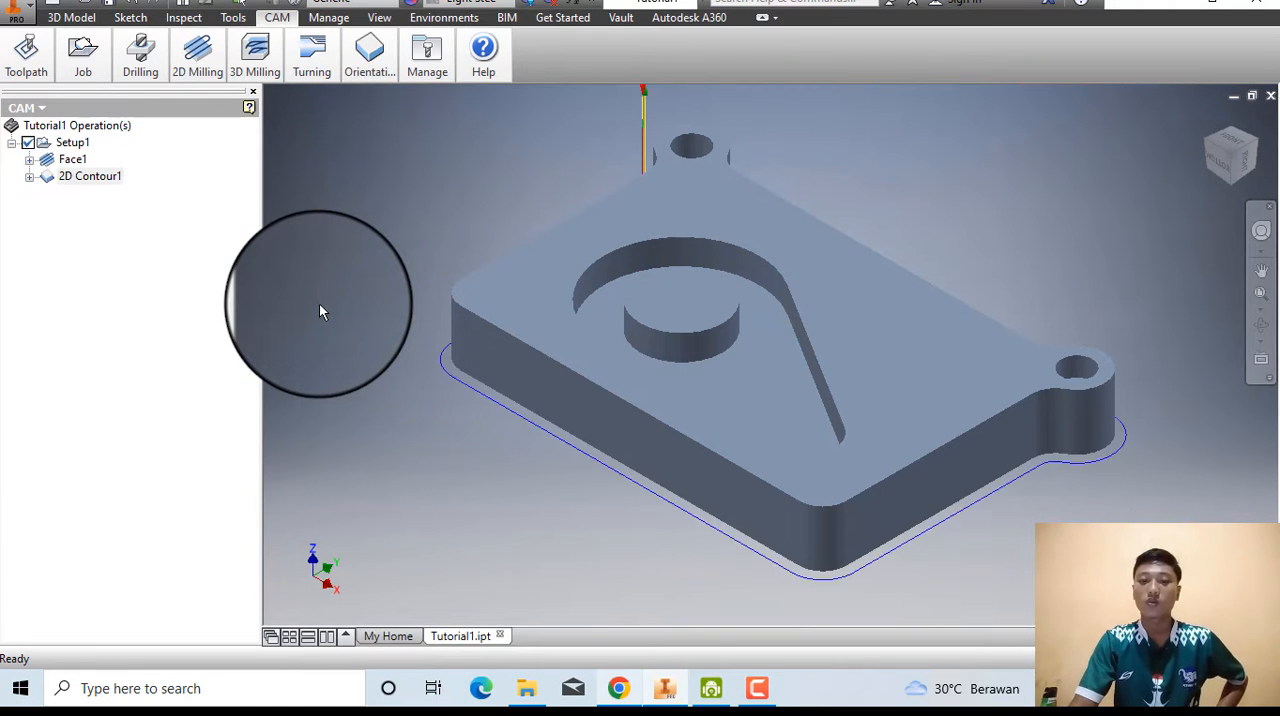
Simulate the 2D Contour toolpath with the tool shown on the whole part, and close the simulation.
click(26, 55)
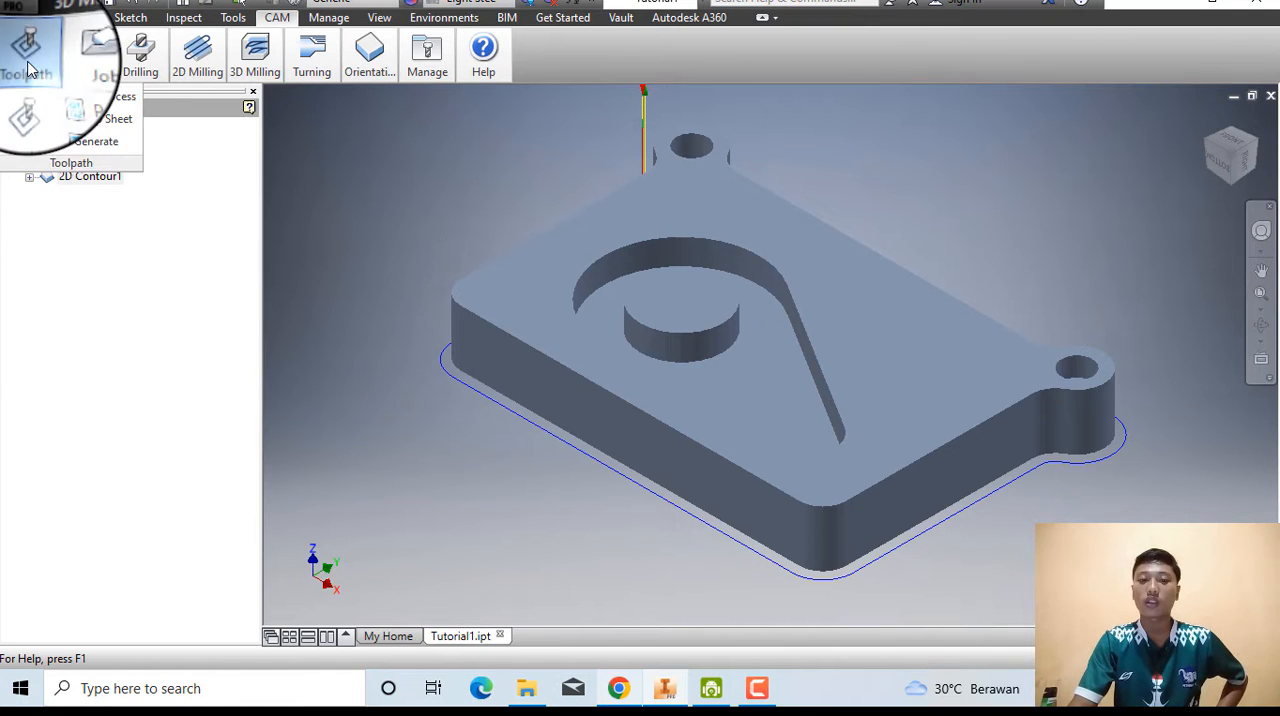
click(30, 118)
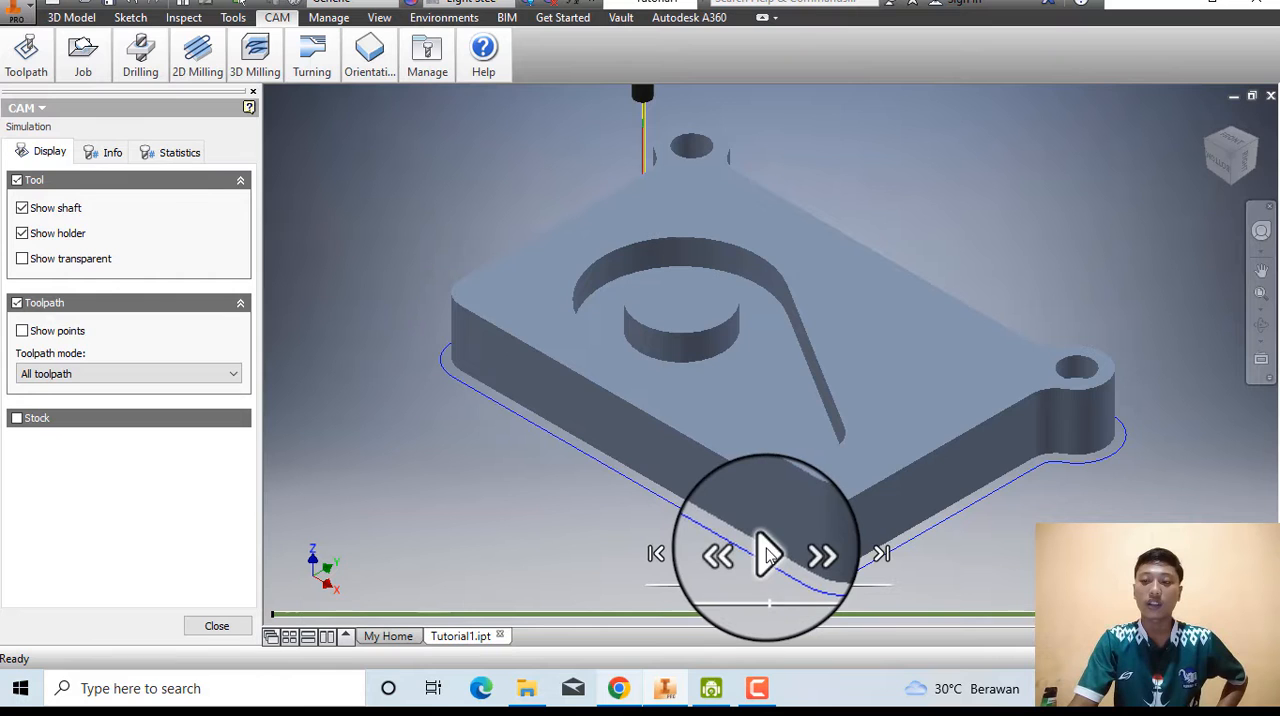
scroll(726, 424, up, 5)
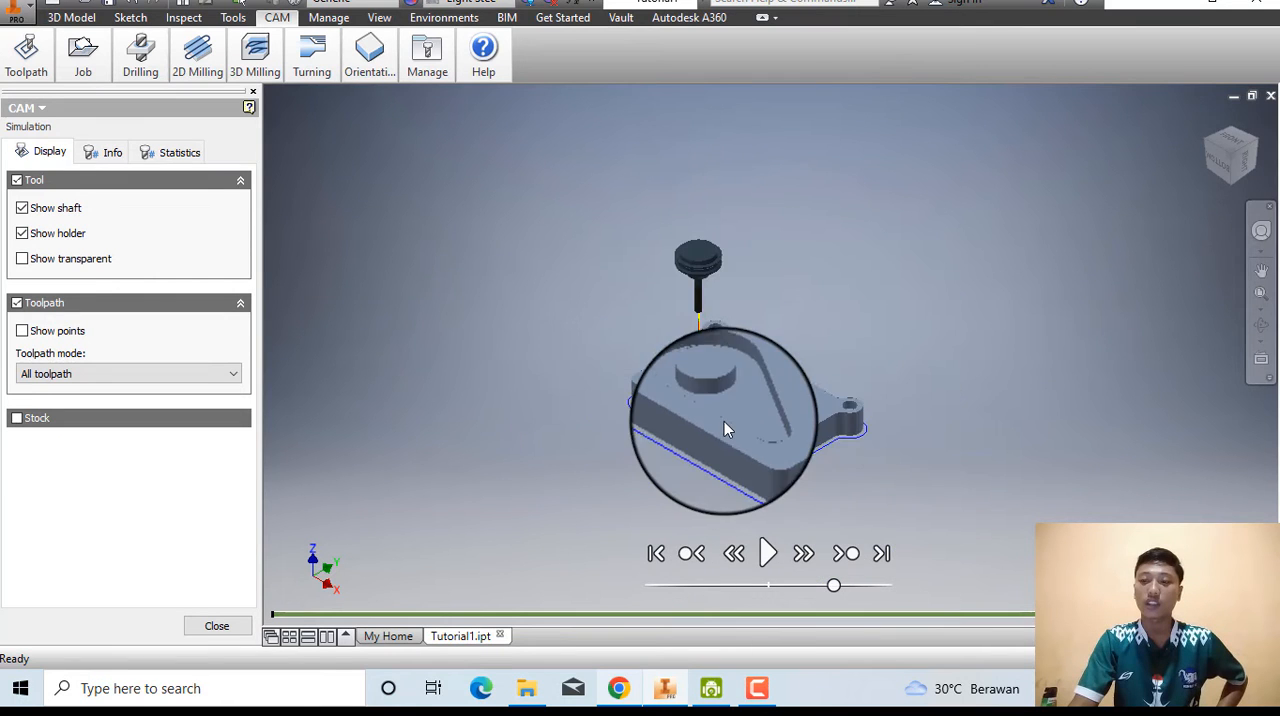
click(766, 553)
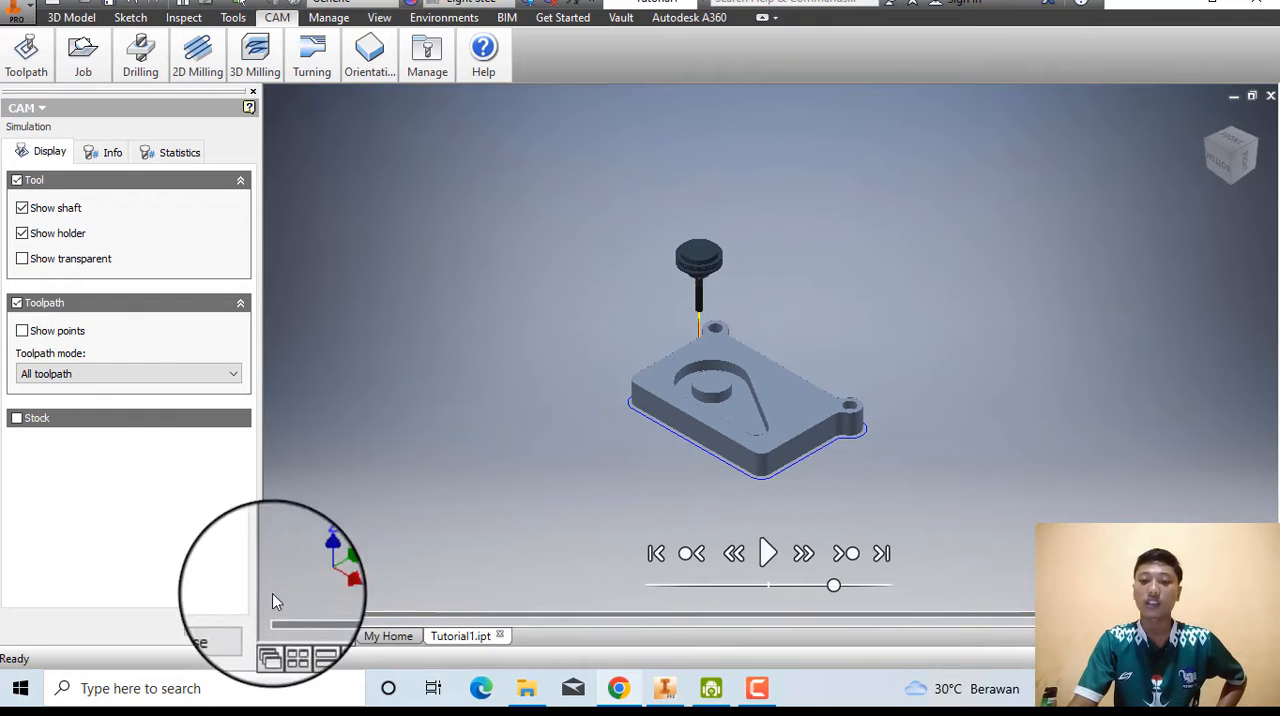
click(216, 628)
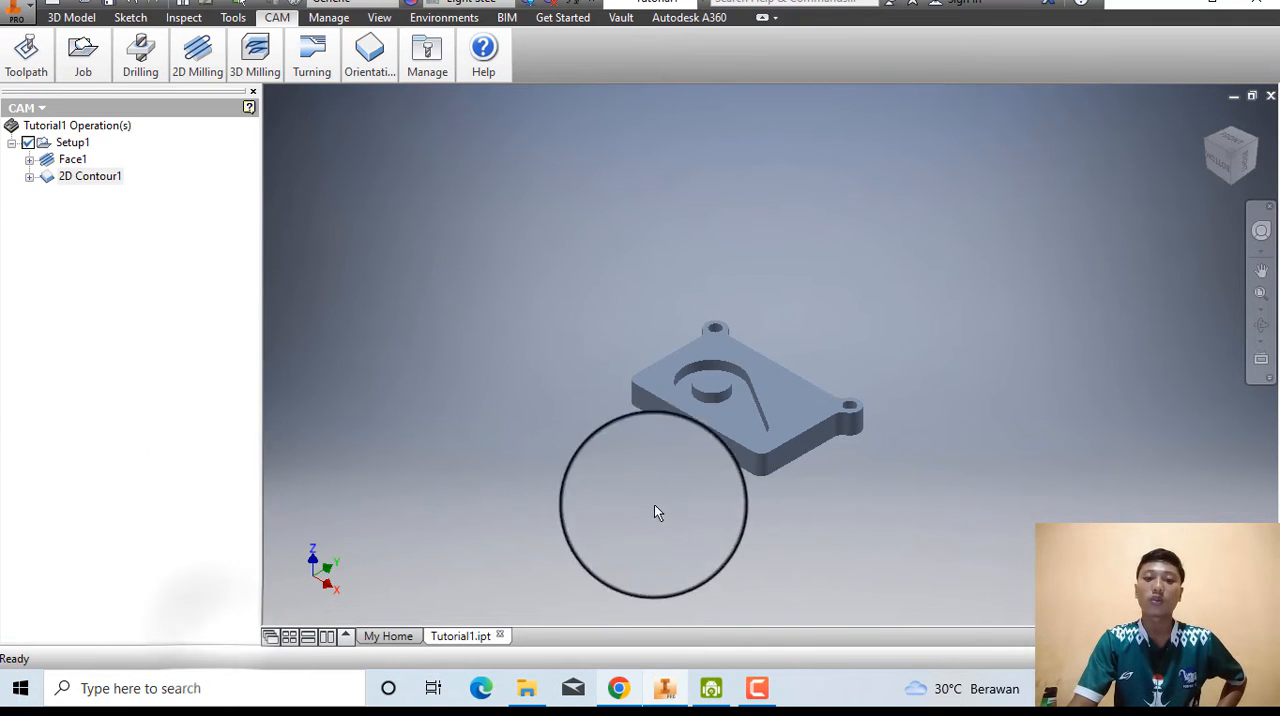
Switch to the browser and open the Rough the Pocket page of the Autodesk HSM 2D machining tutorial.
click(612, 688)
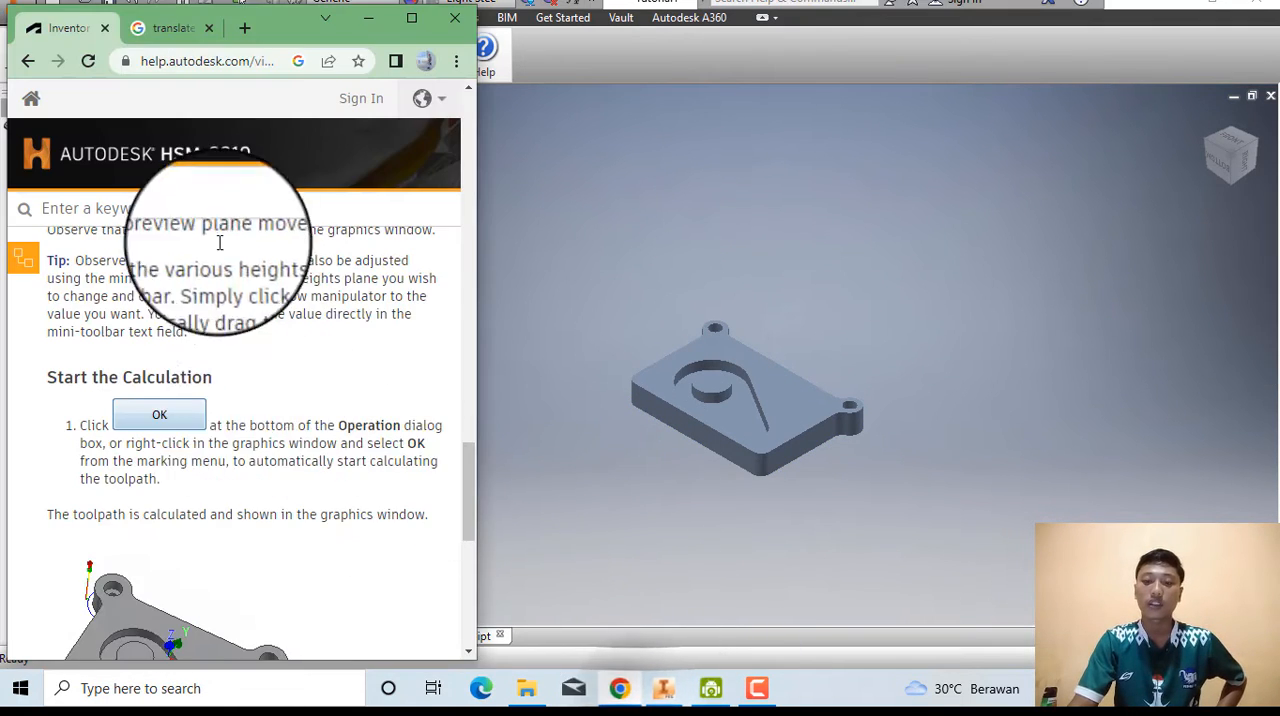
click(400, 22)
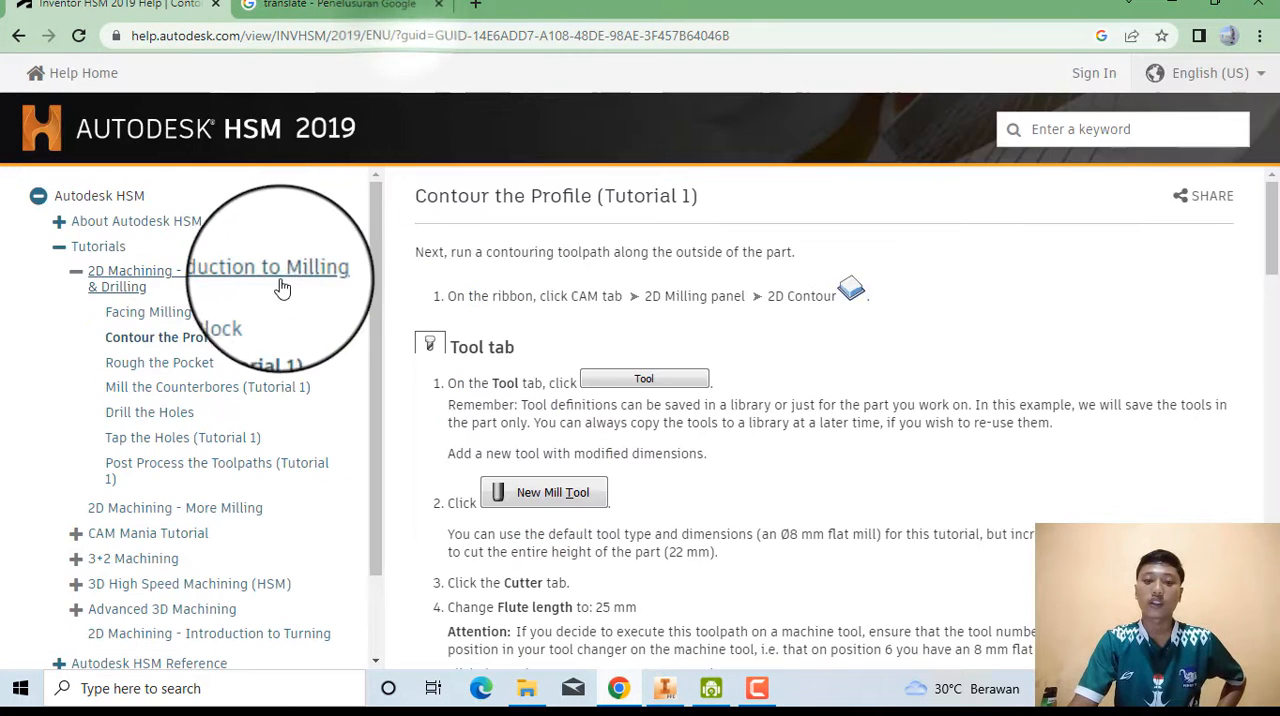
click(152, 373)
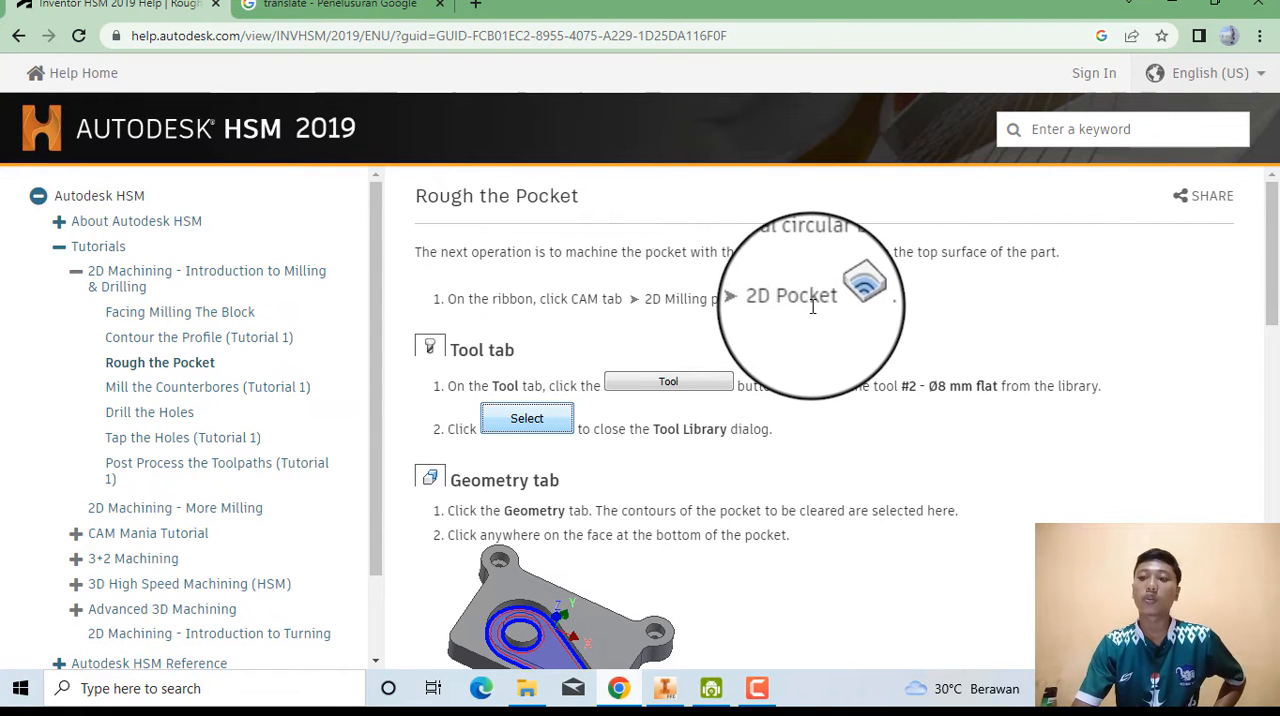
Return to Inventor, start a 2D Pocket operation and assign it tool #2 - Ø8 mm flat, following the help page.
click(1217, 12)
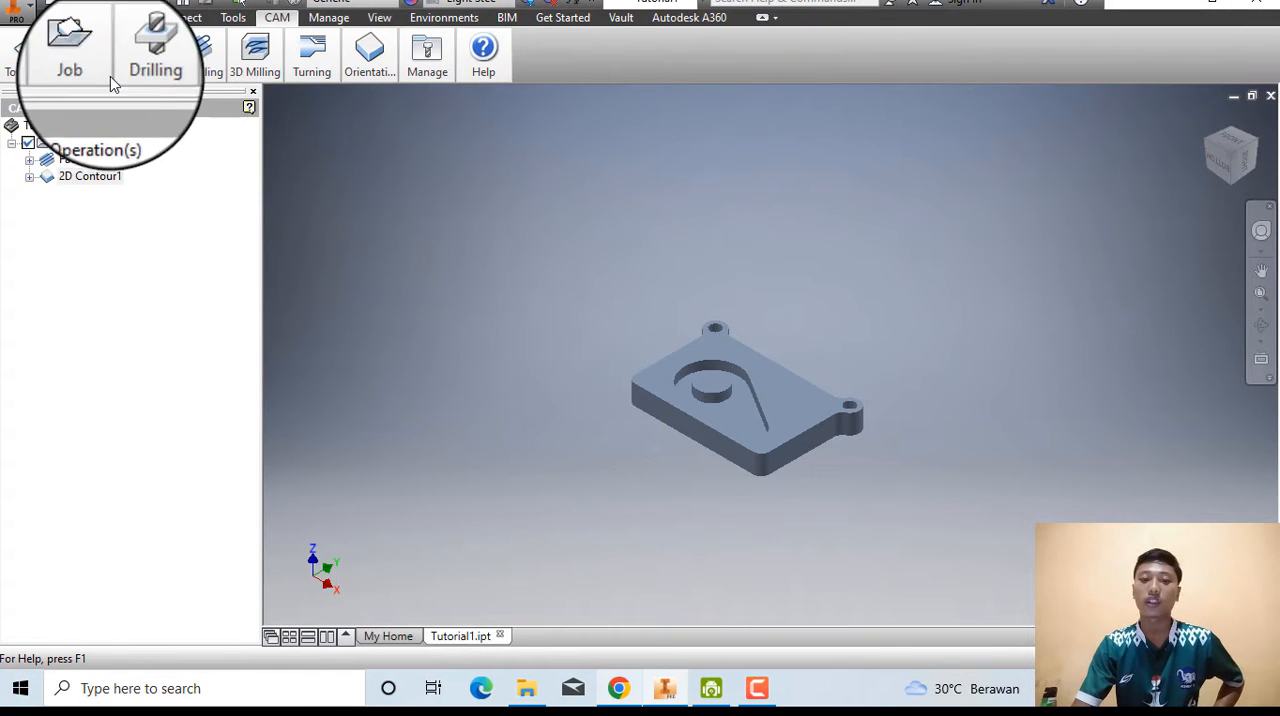
click(210, 78)
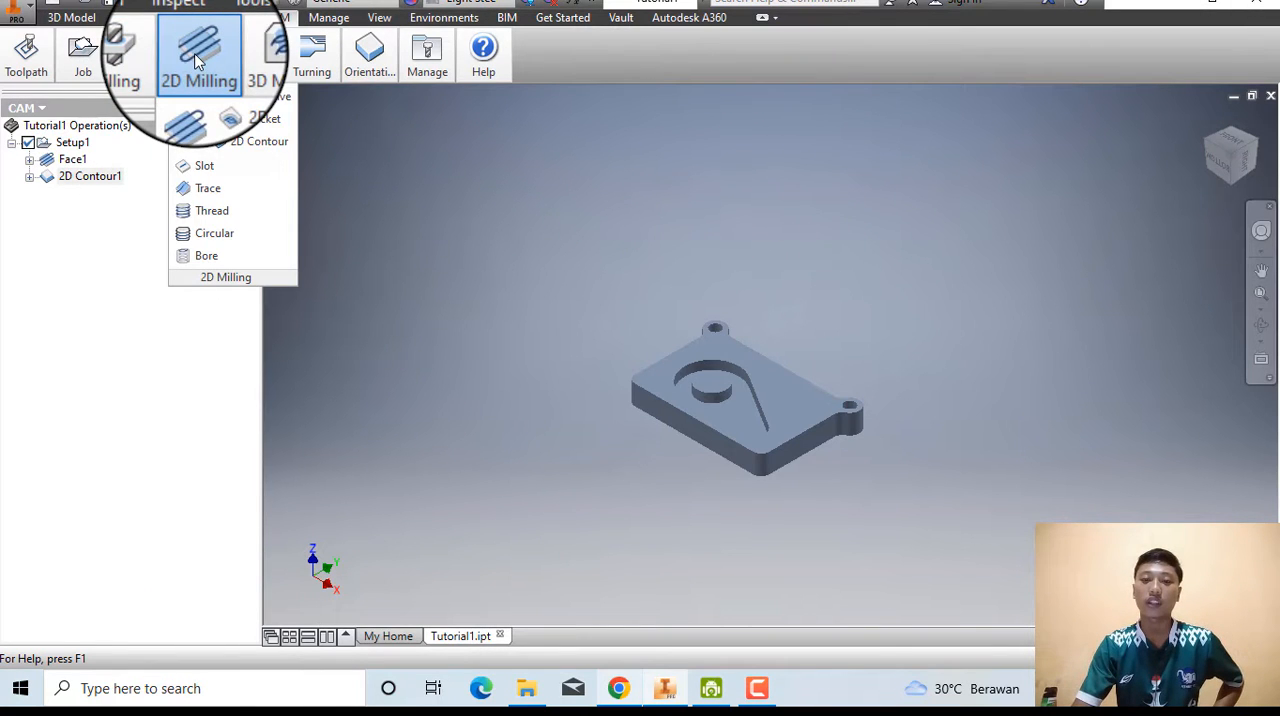
click(263, 126)
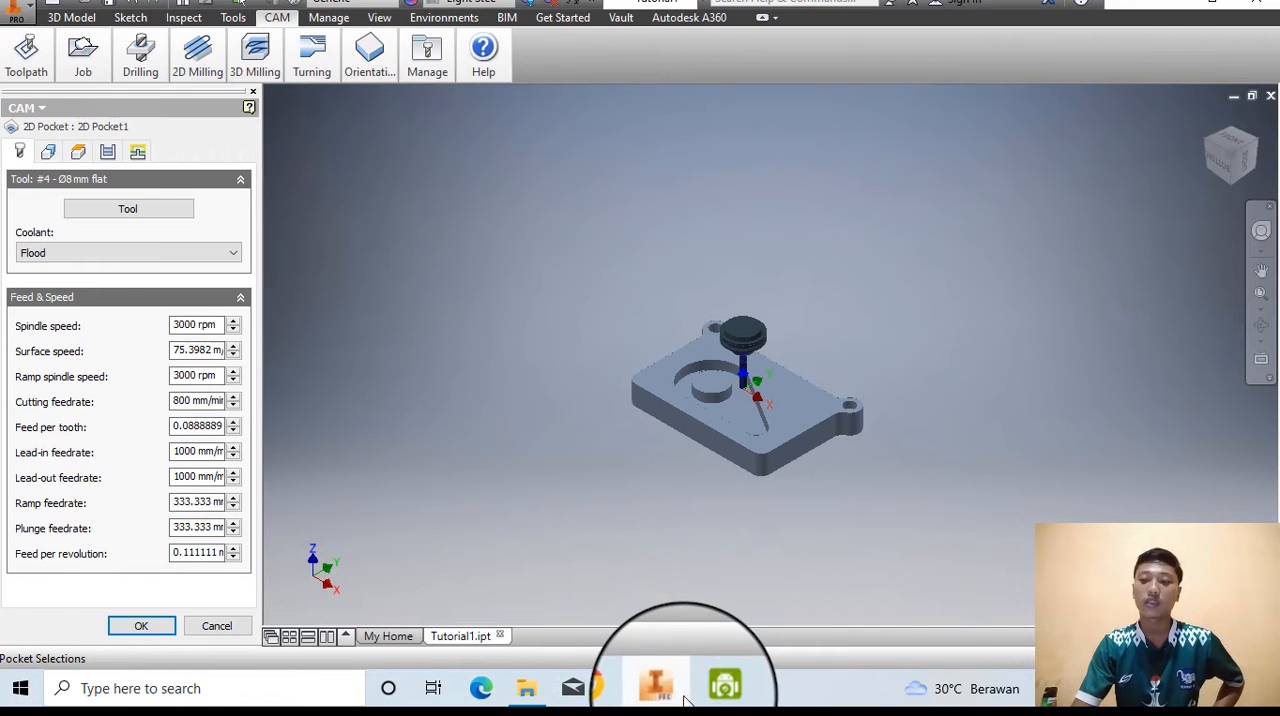
click(619, 690)
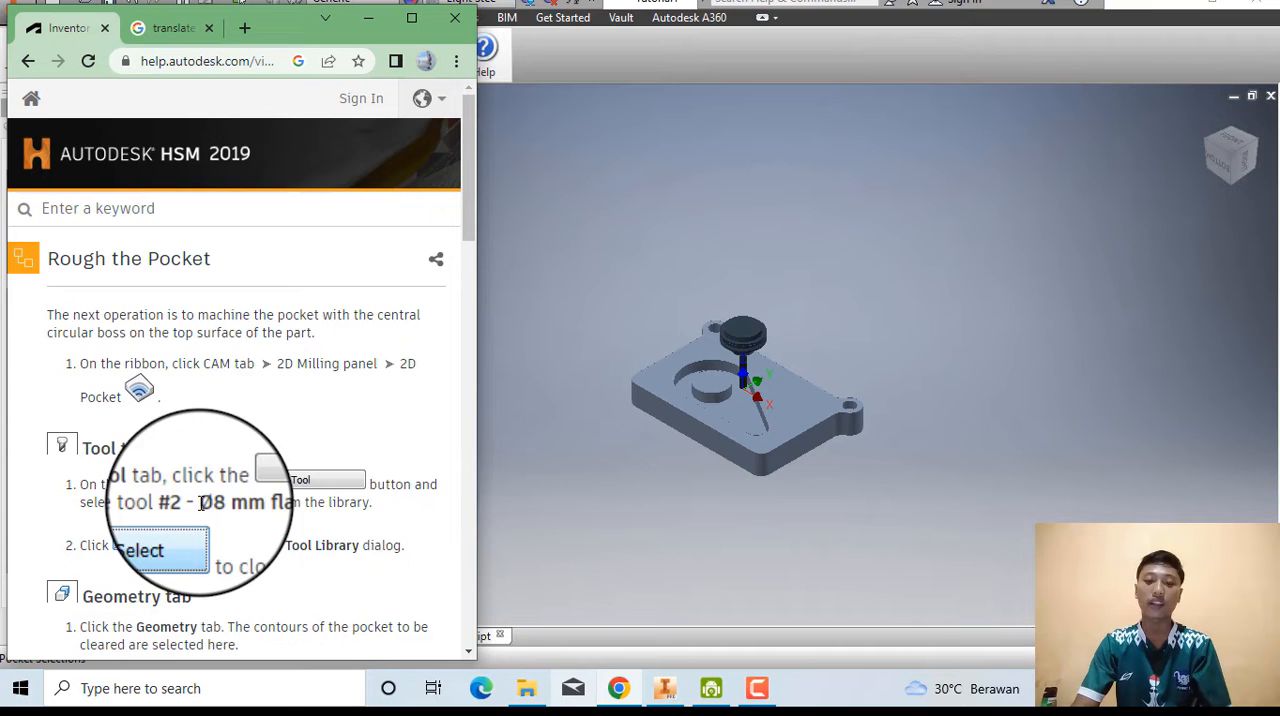
click(560, 509)
click(127, 208)
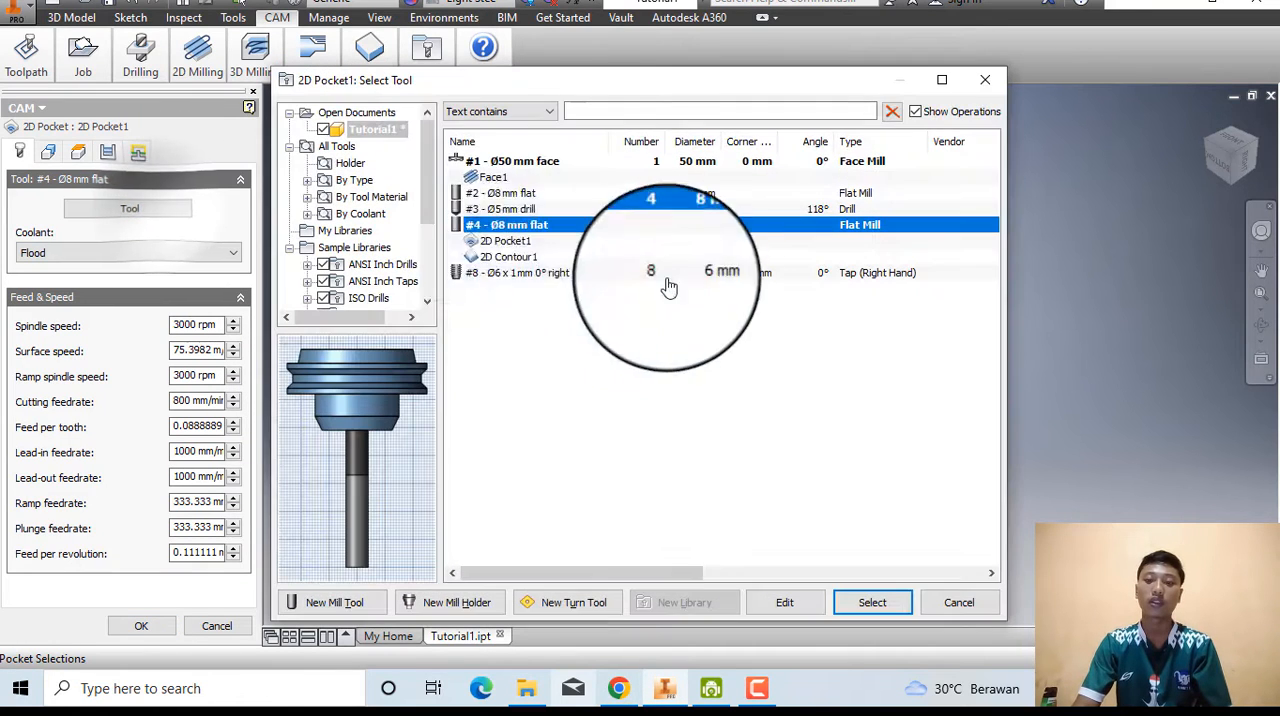
click(520, 195)
click(876, 602)
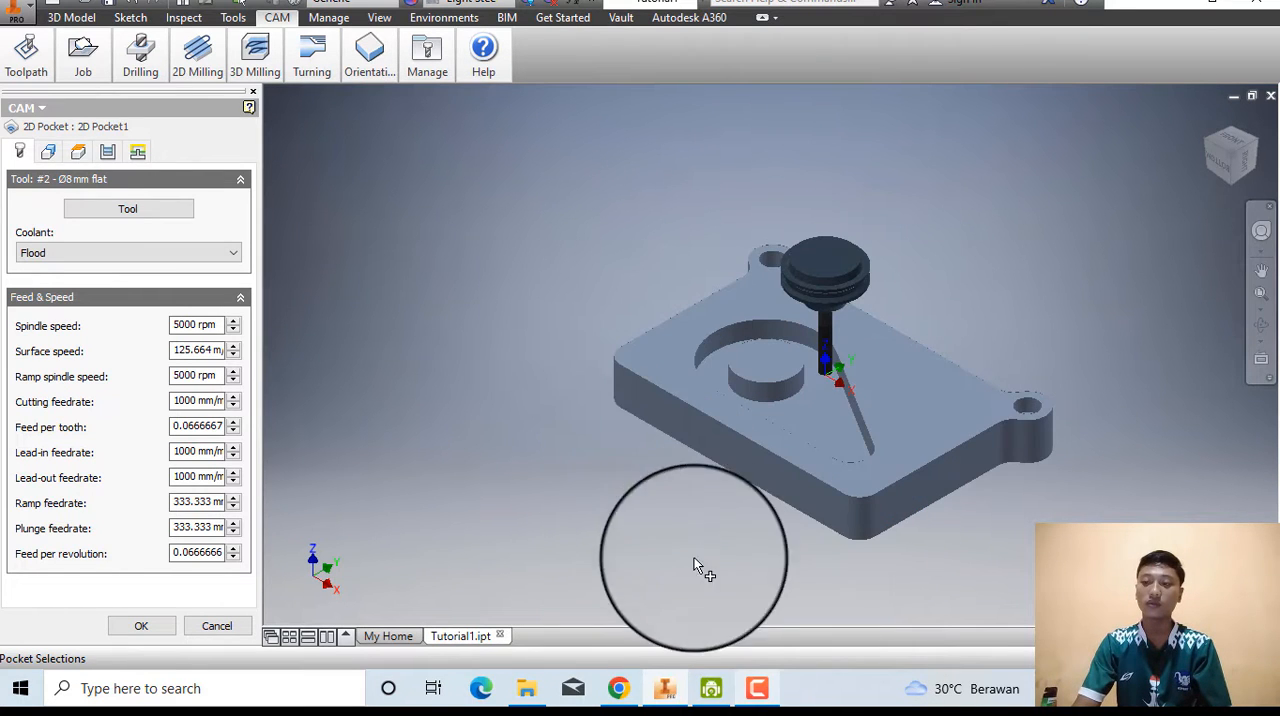
Read the help page's Geometry instructions and select the face at the bottom of the pocket as the pocket selection.
click(612, 690)
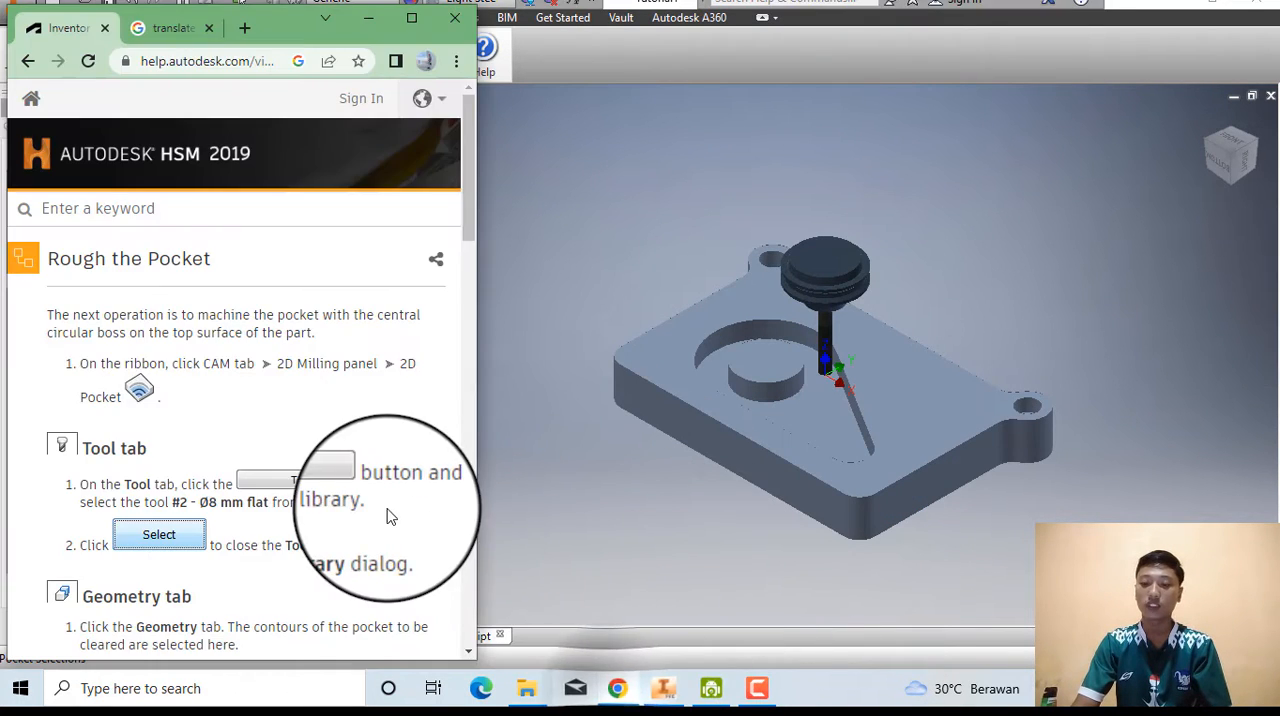
scroll(289, 509, down, 3)
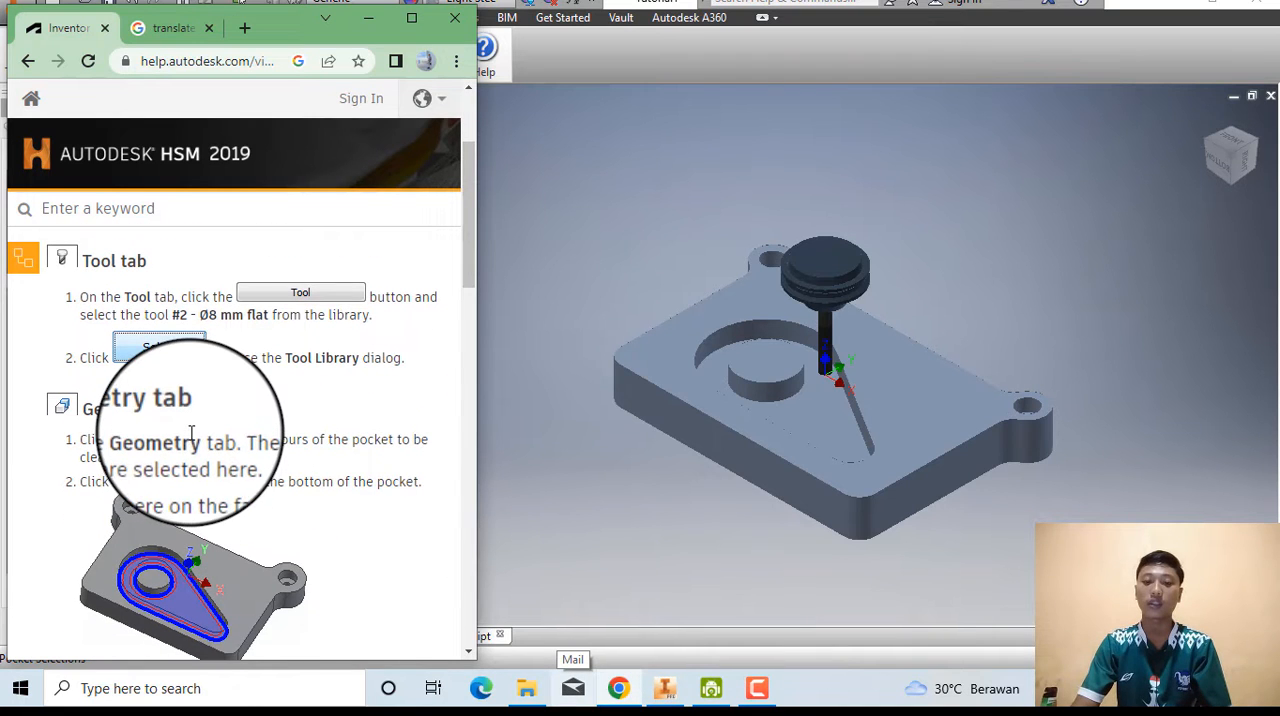
scroll(210, 470, down, 1)
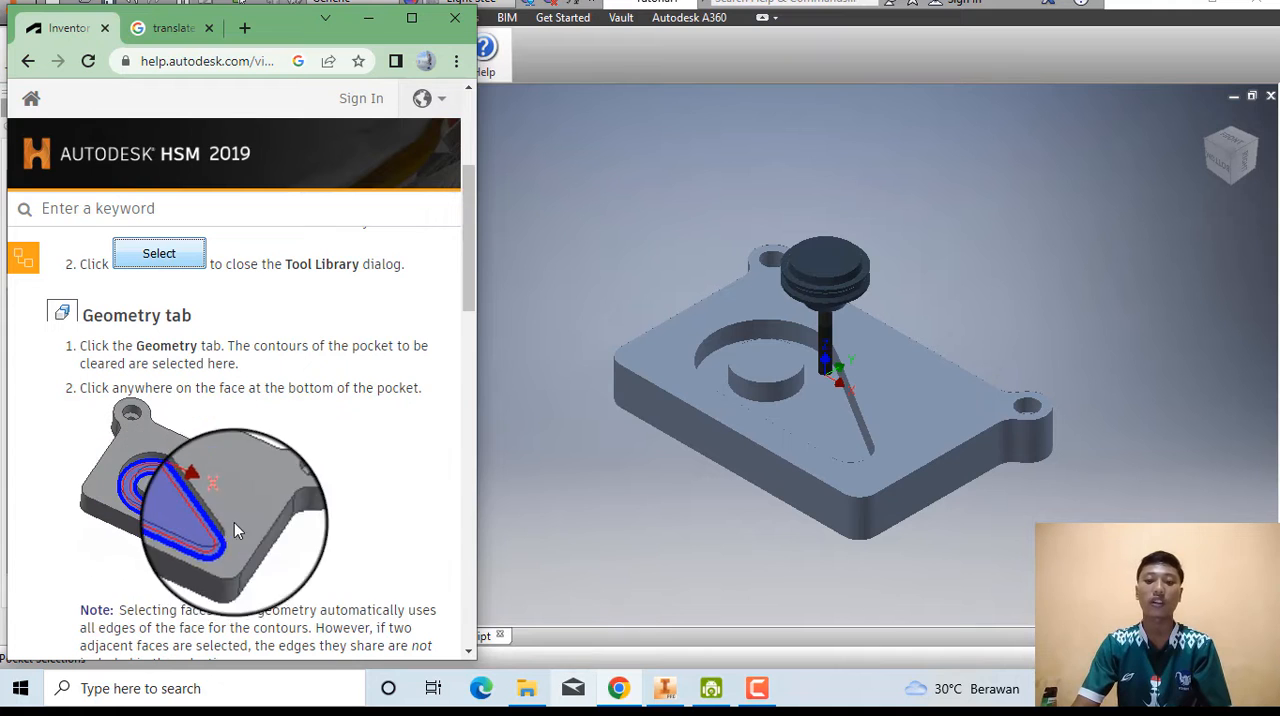
click(540, 500)
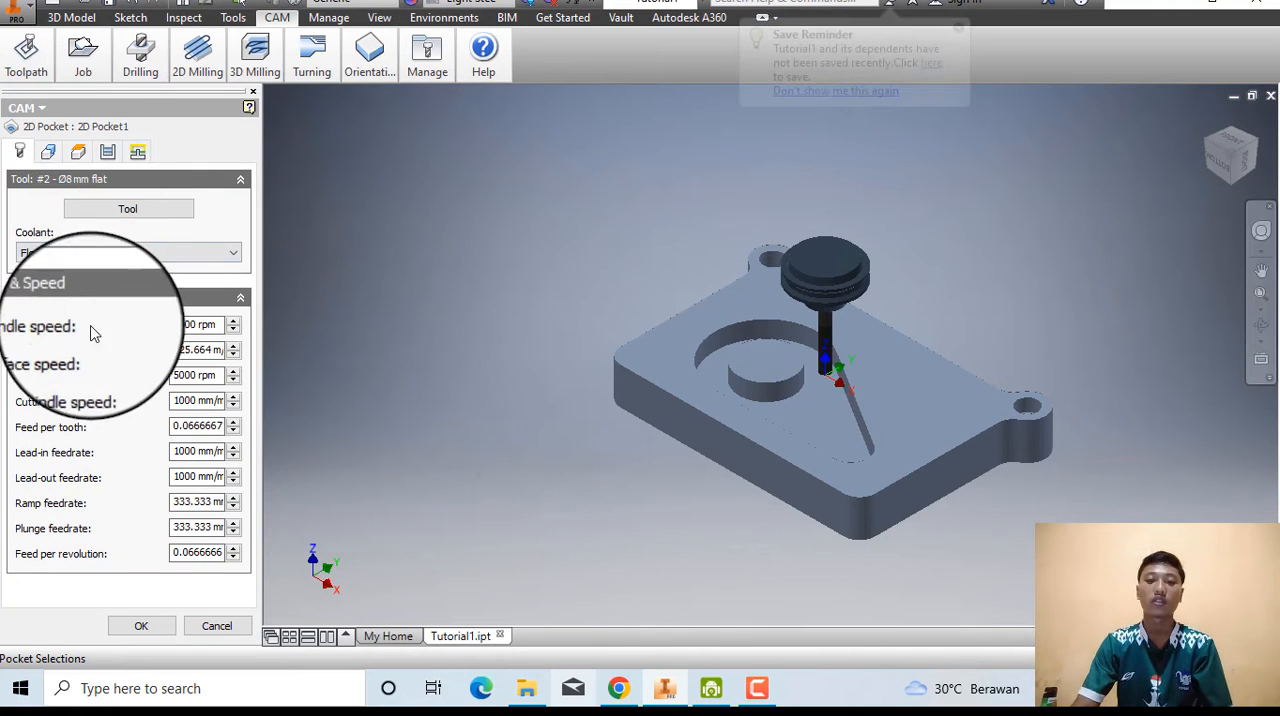
click(47, 155)
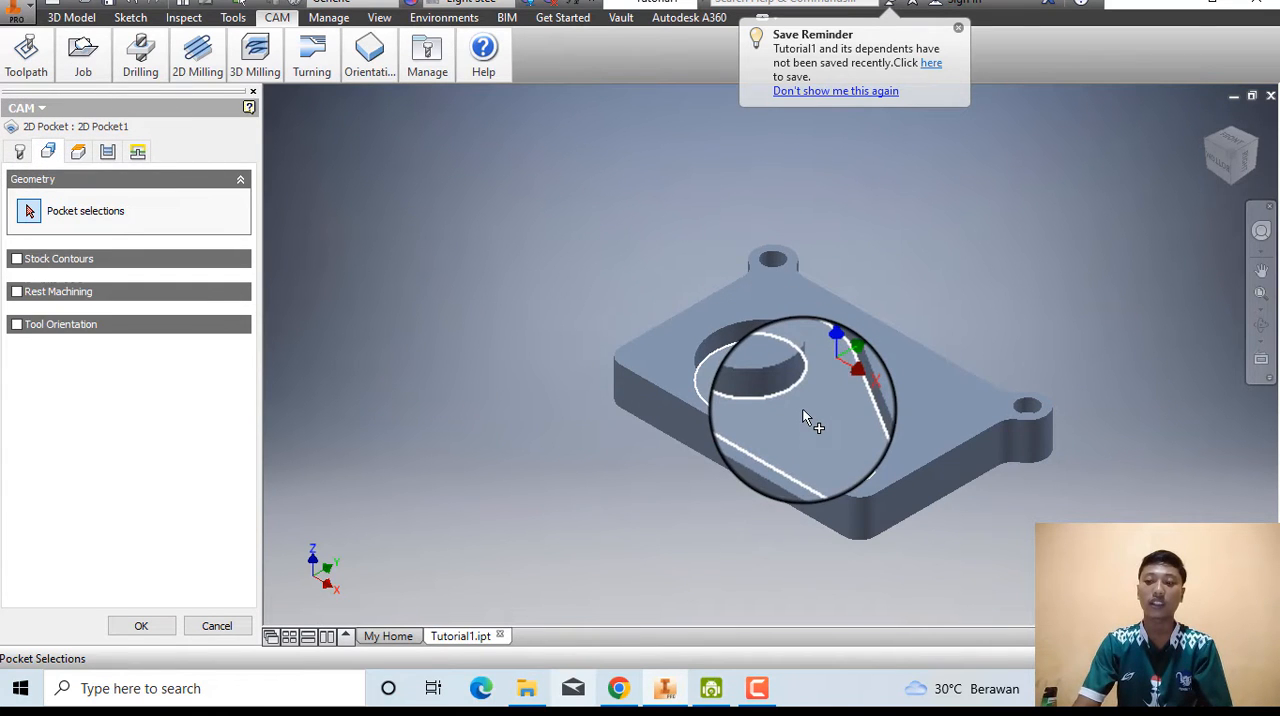
click(770, 425)
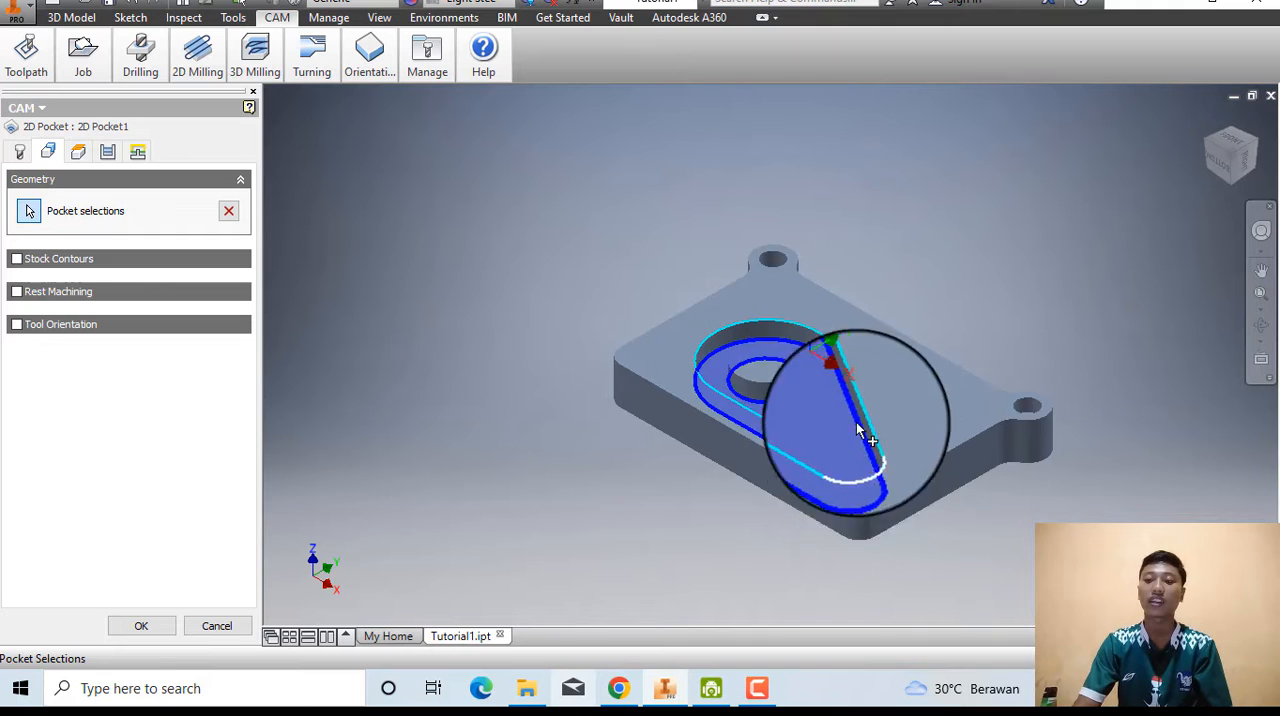
Read the help page's Heights instructions and review the 2D Pocket operation's default height settings.
click(628, 695)
scroll(186, 377, down, 3)
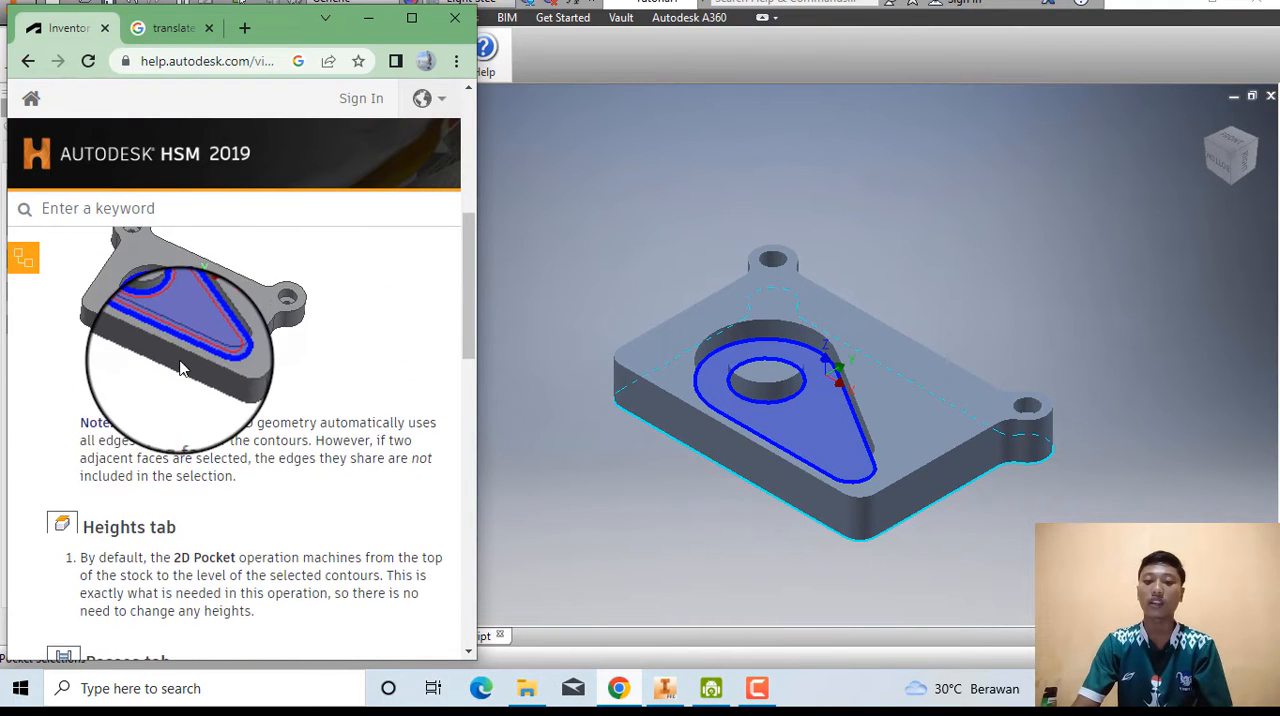
scroll(182, 366, down, 2)
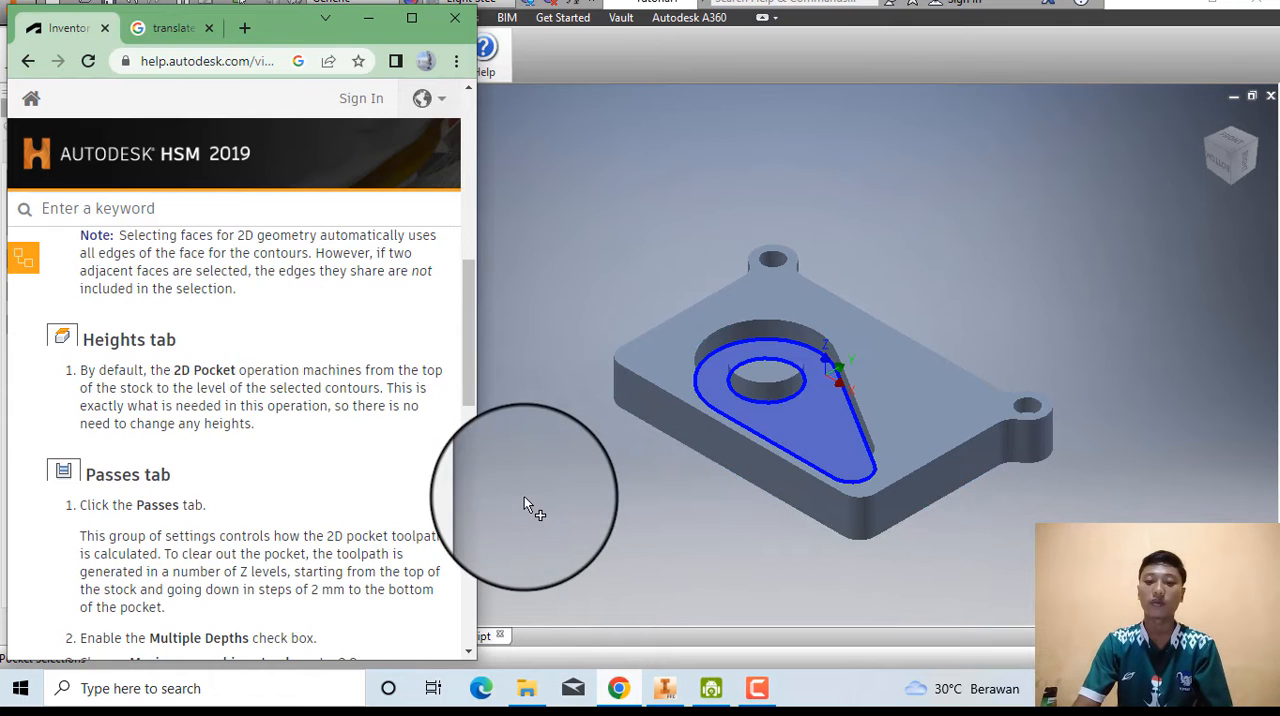
click(524, 497)
click(80, 152)
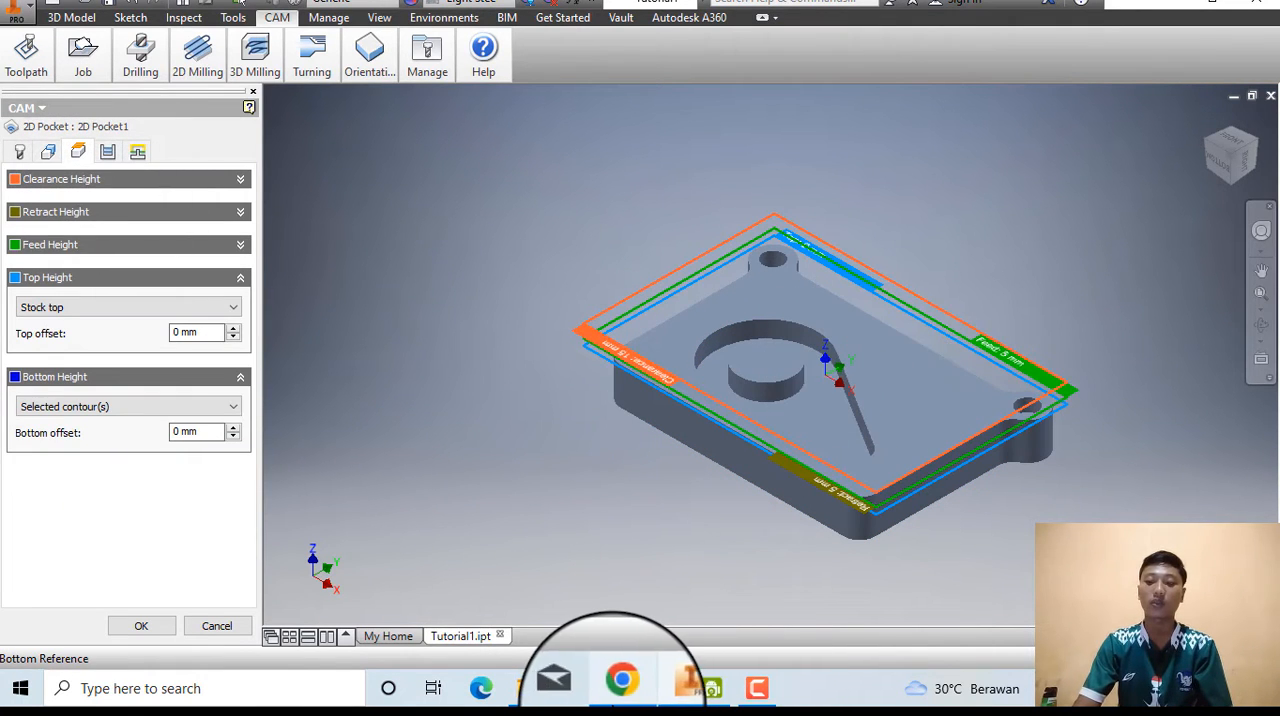
Consult the help page's Passes instructions and enable Multiple Depths in the 2D Pocket operation's passes settings.
click(618, 688)
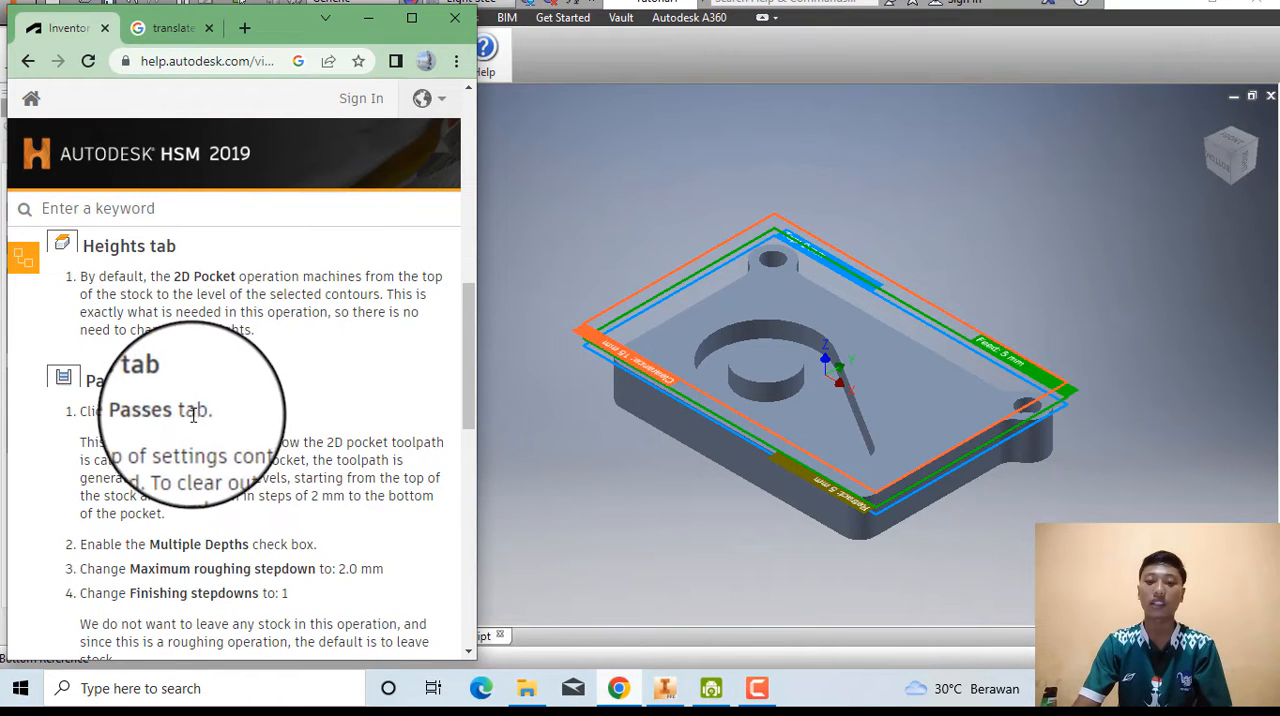
click(586, 480)
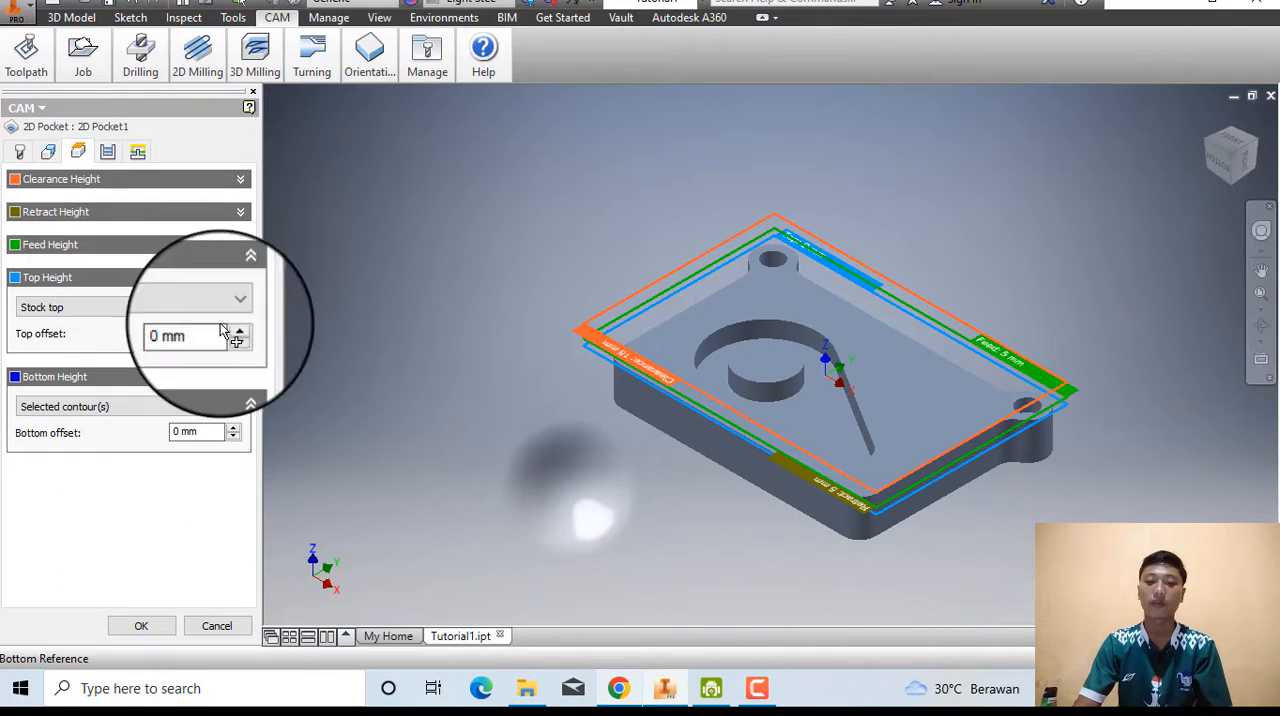
click(107, 151)
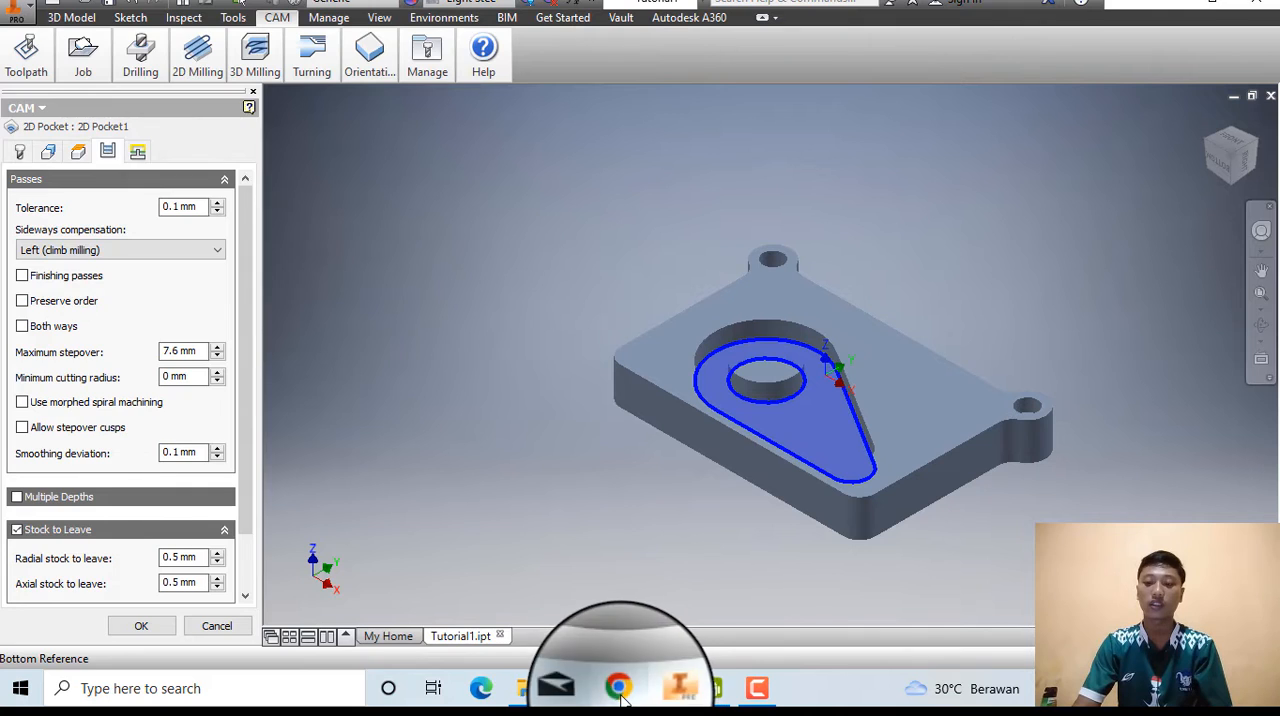
click(618, 688)
scroll(229, 400, down, 3)
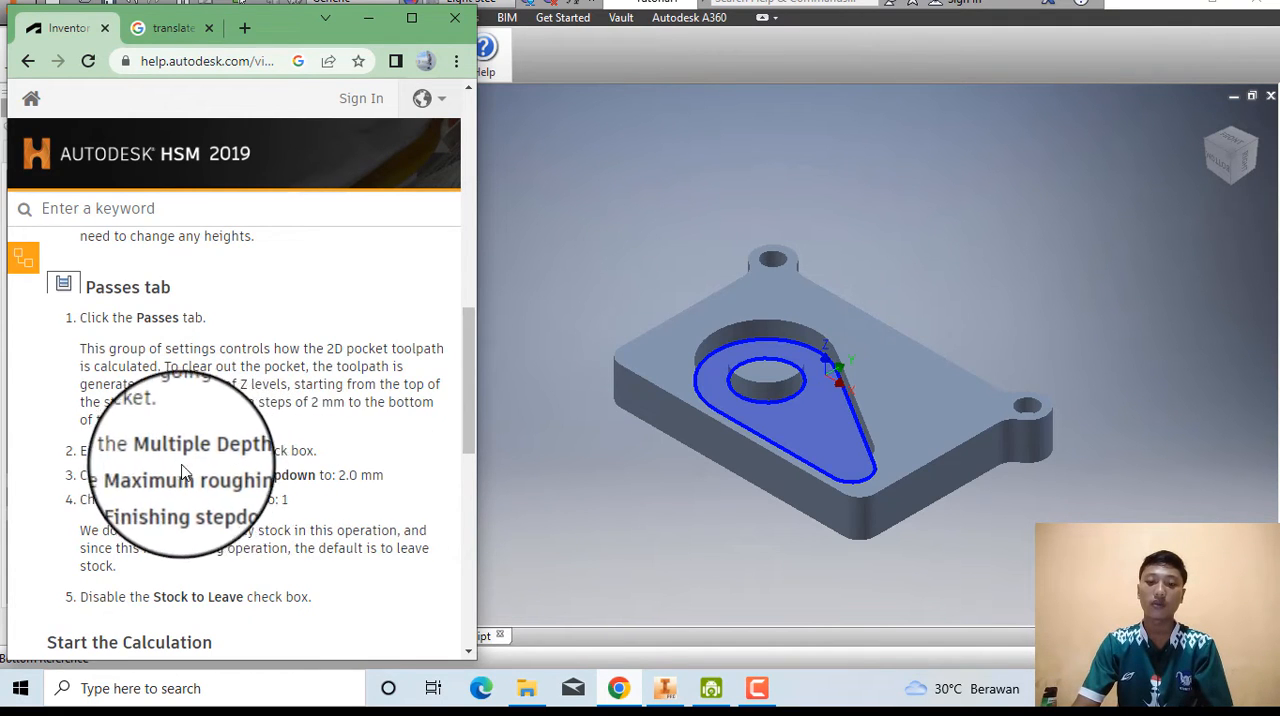
click(528, 497)
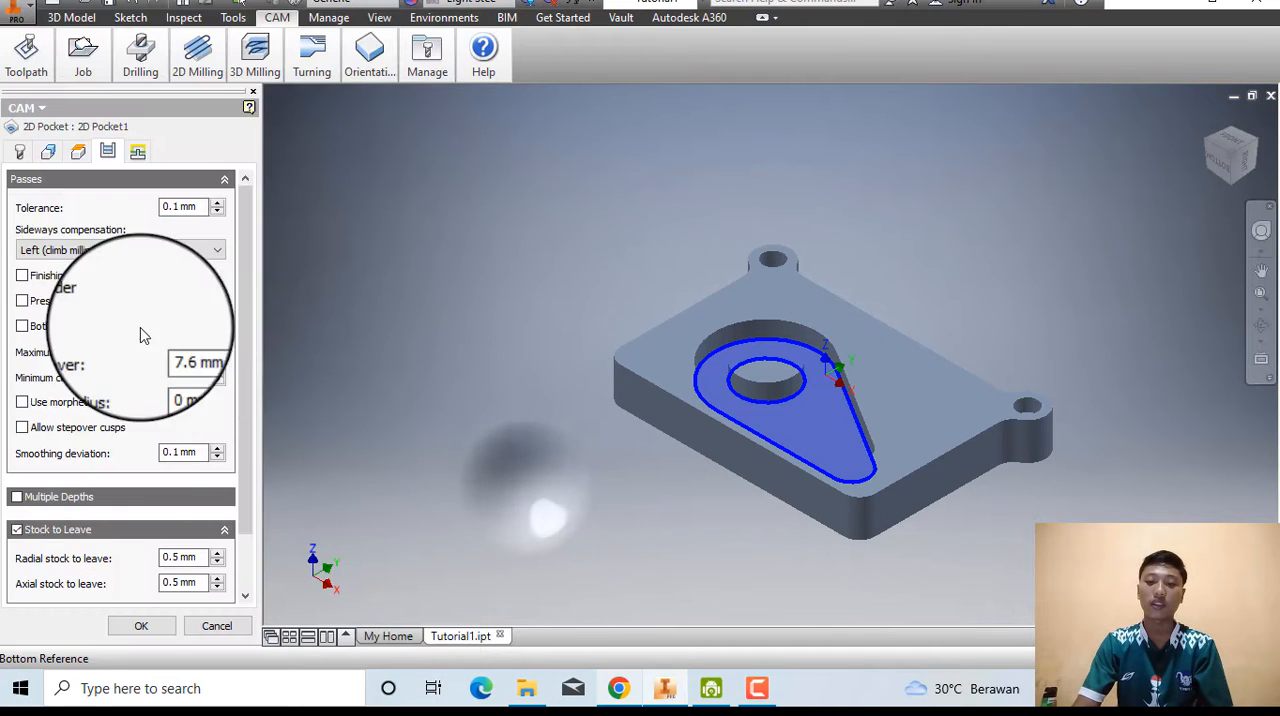
click(17, 497)
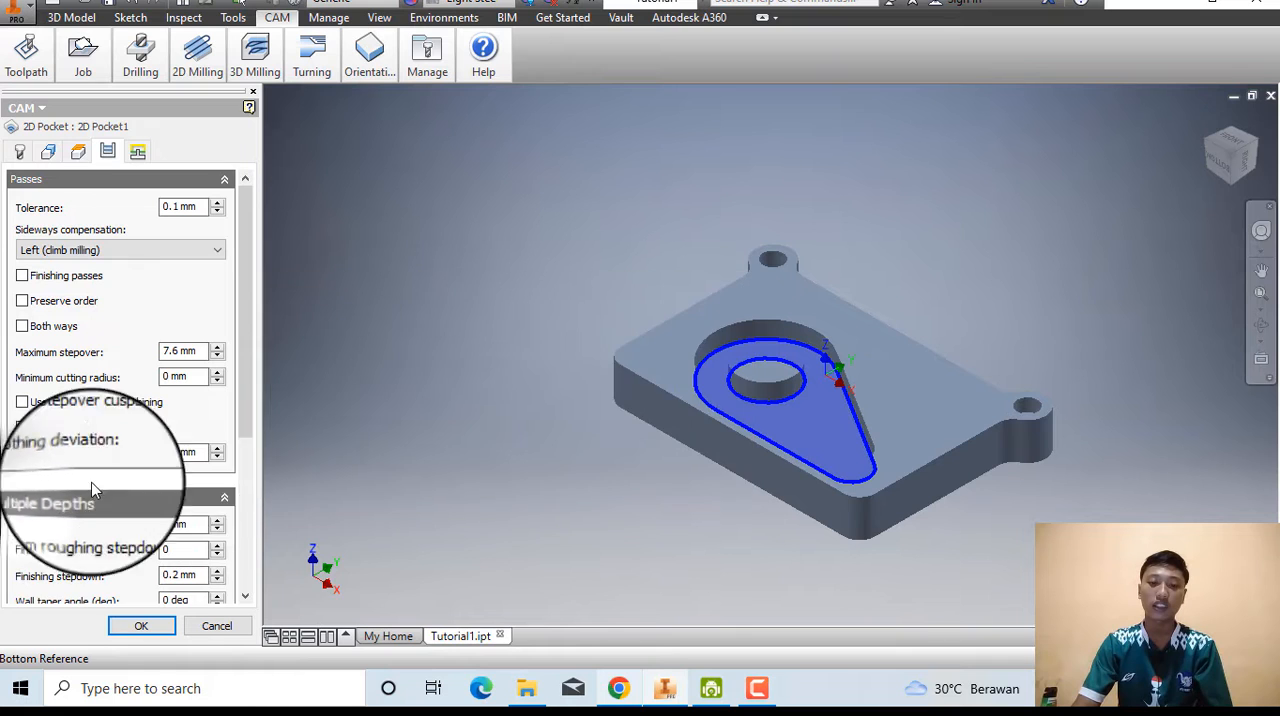
Check the help page's stepdown instruction and set the Maximum roughing stepdown to 2 mm.
scroll(519, 609, down, 3)
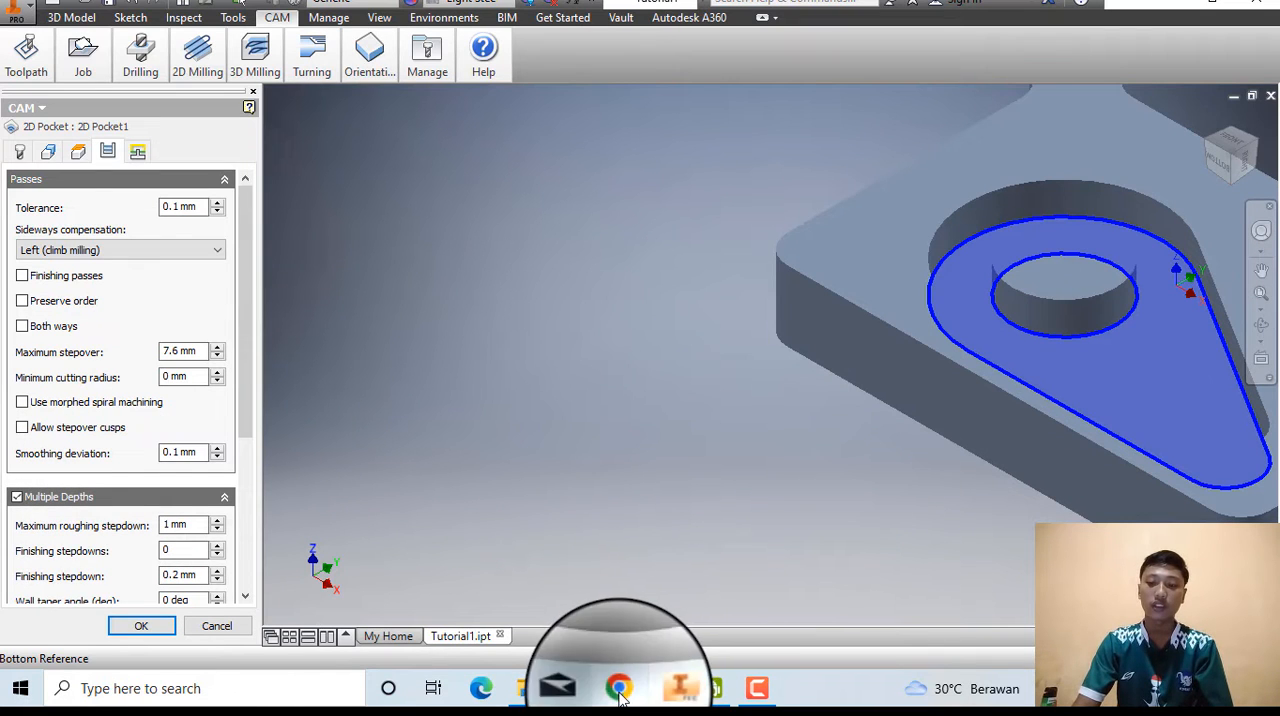
click(619, 688)
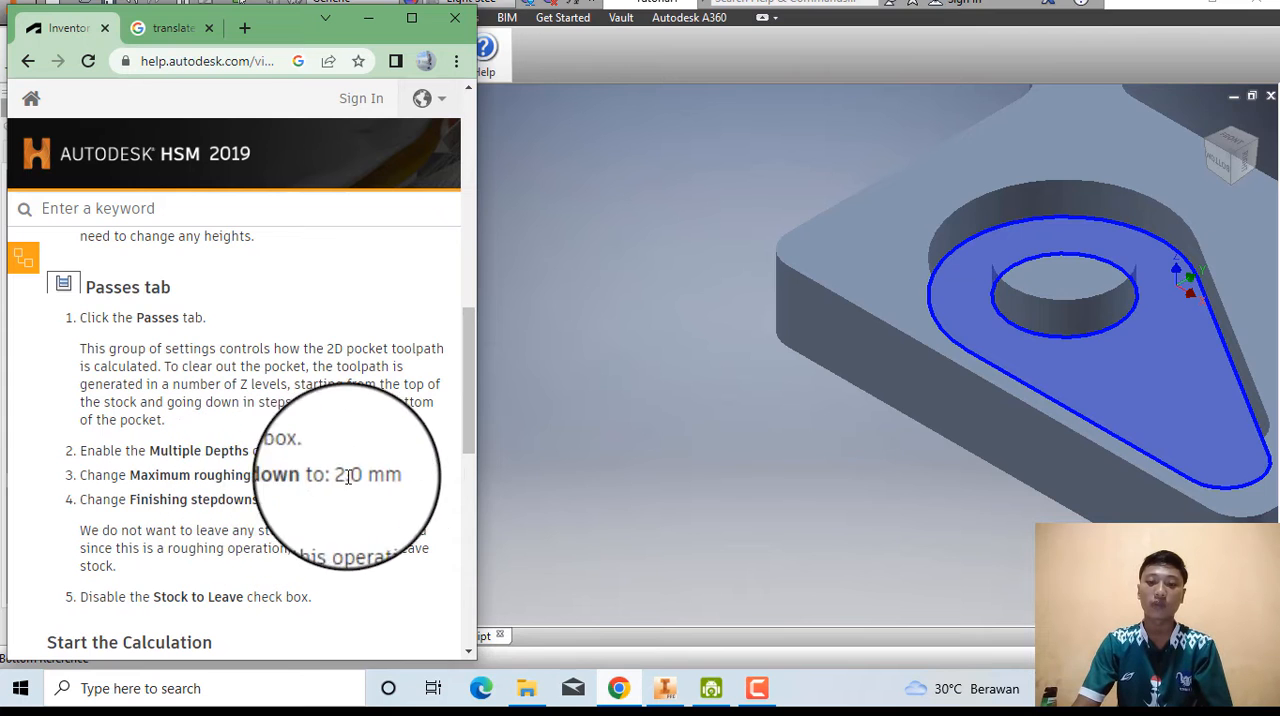
click(527, 513)
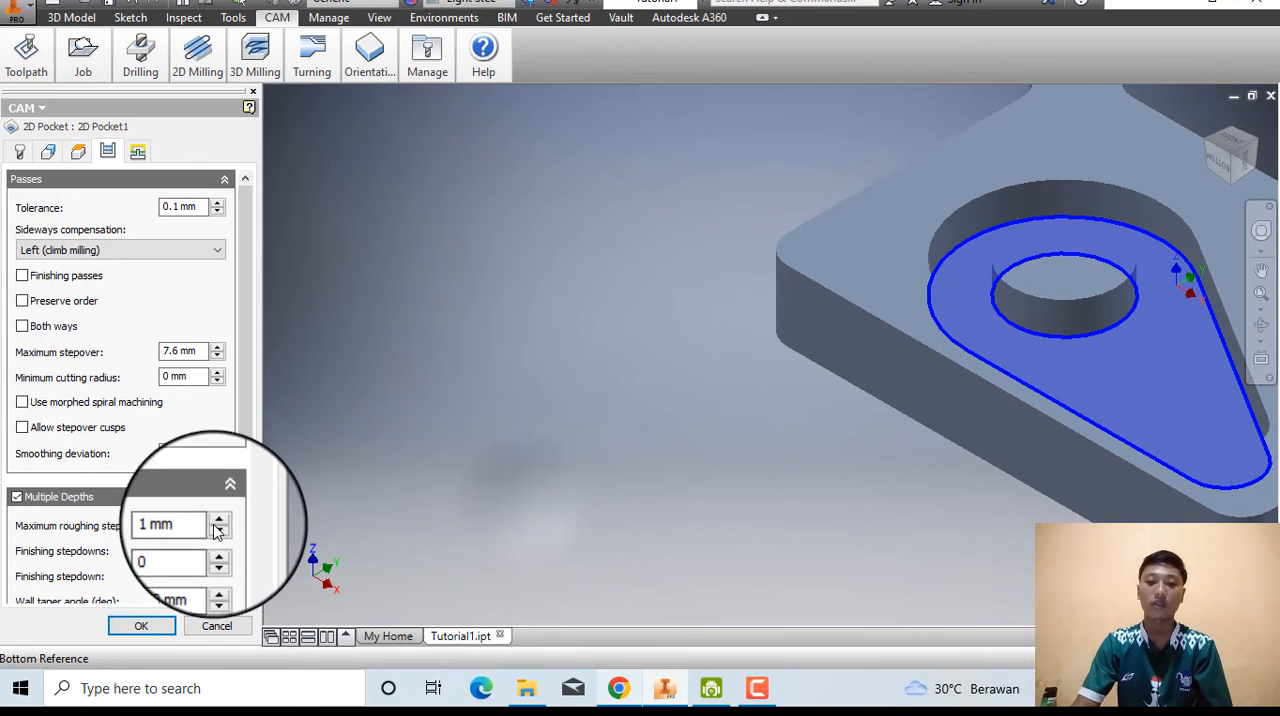
click(217, 522)
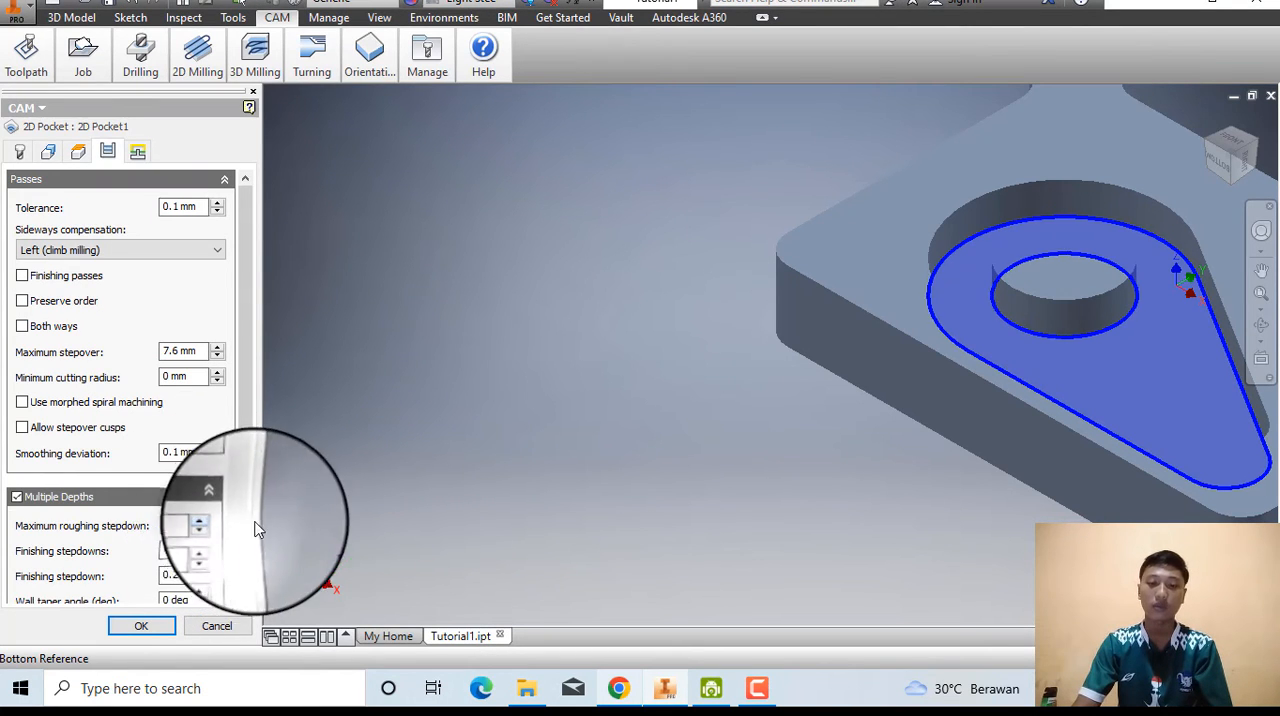
Check the help page's Passes instructions and set the 2D Pocket operation's Finishing stepdowns to 1.
click(620, 688)
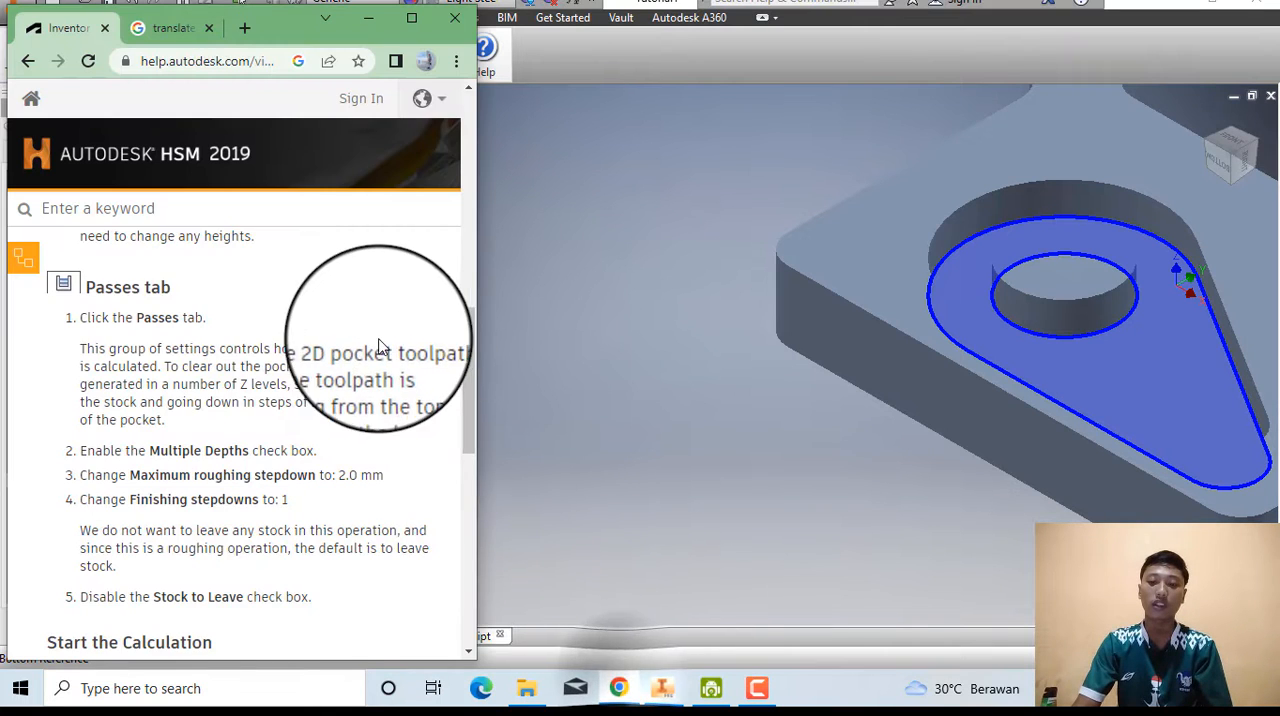
scroll(377, 345, down, 3)
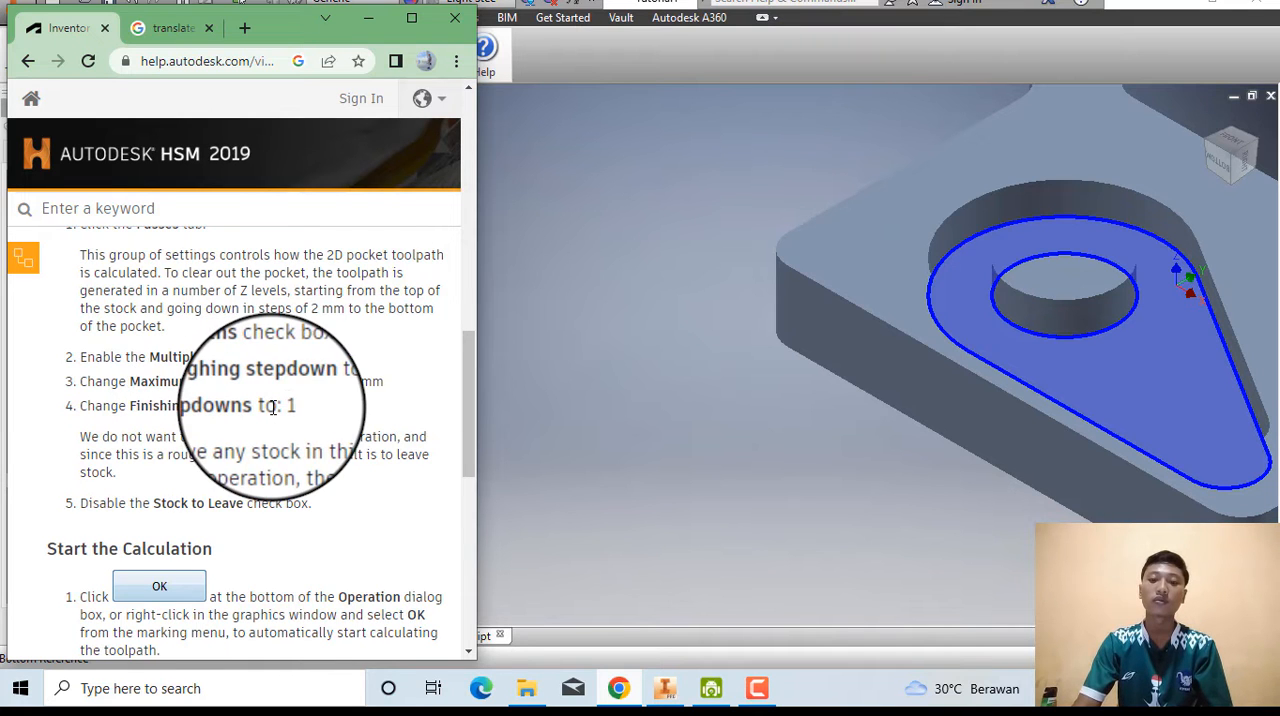
click(537, 424)
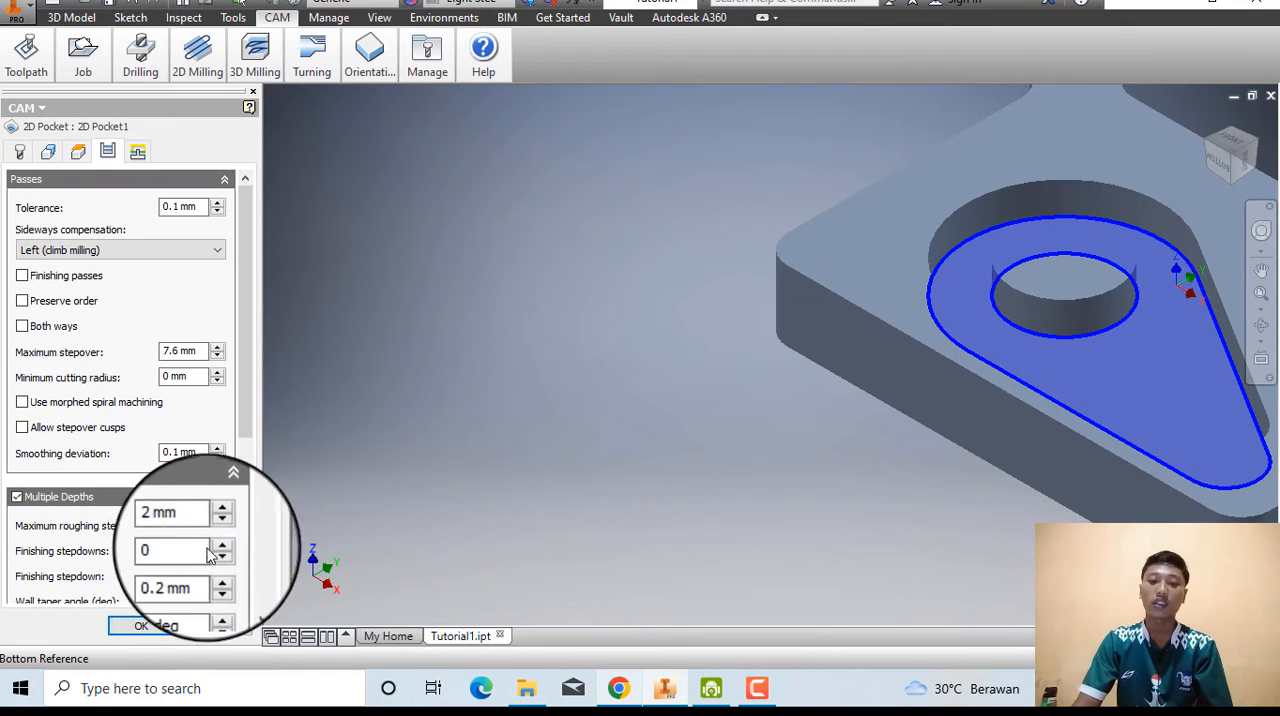
click(218, 546)
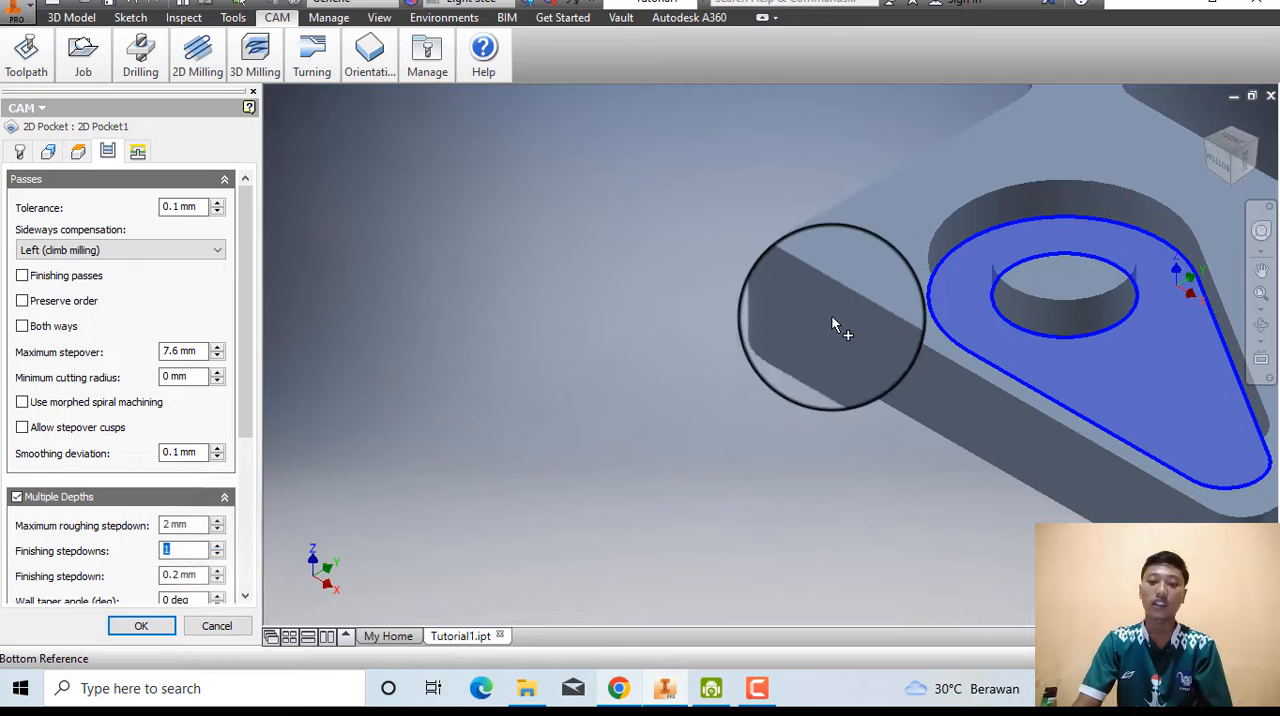
Read the help page's Start the Calculation instructions and accept the 2D Pocket operation to calculate its toolpath.
scroll(838, 318, down, 5)
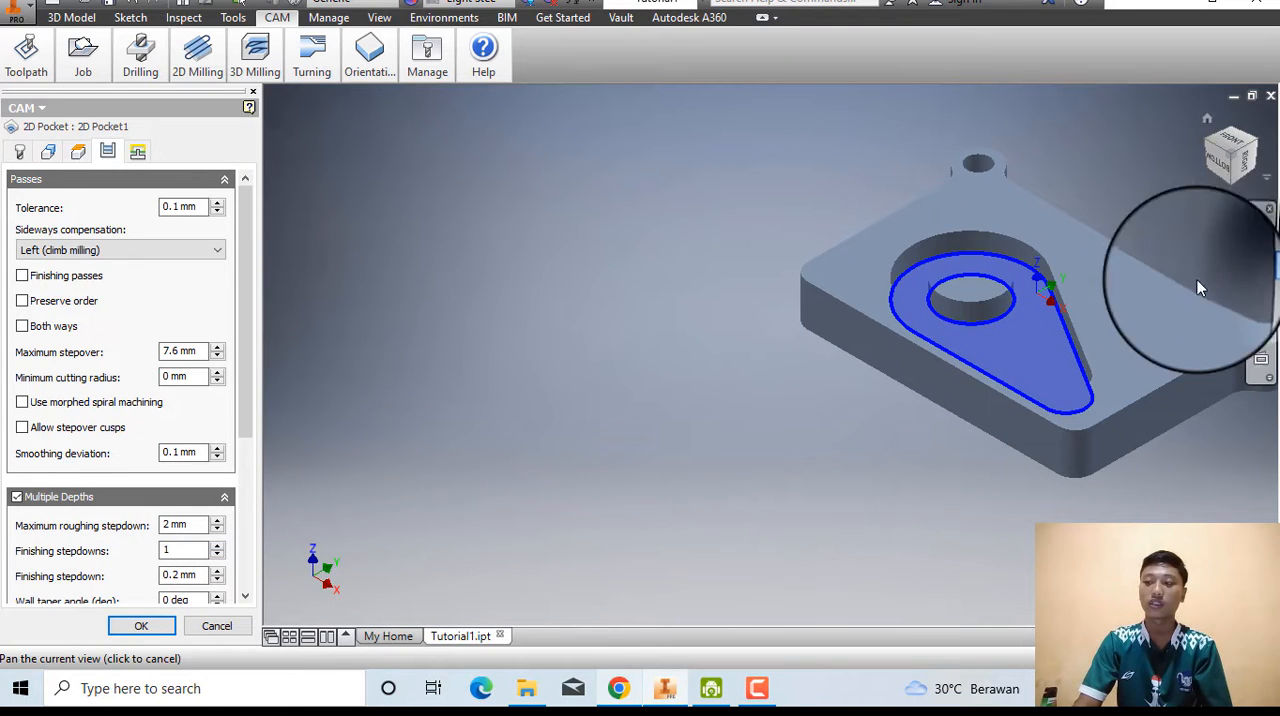
drag(1057, 371, 675, 345)
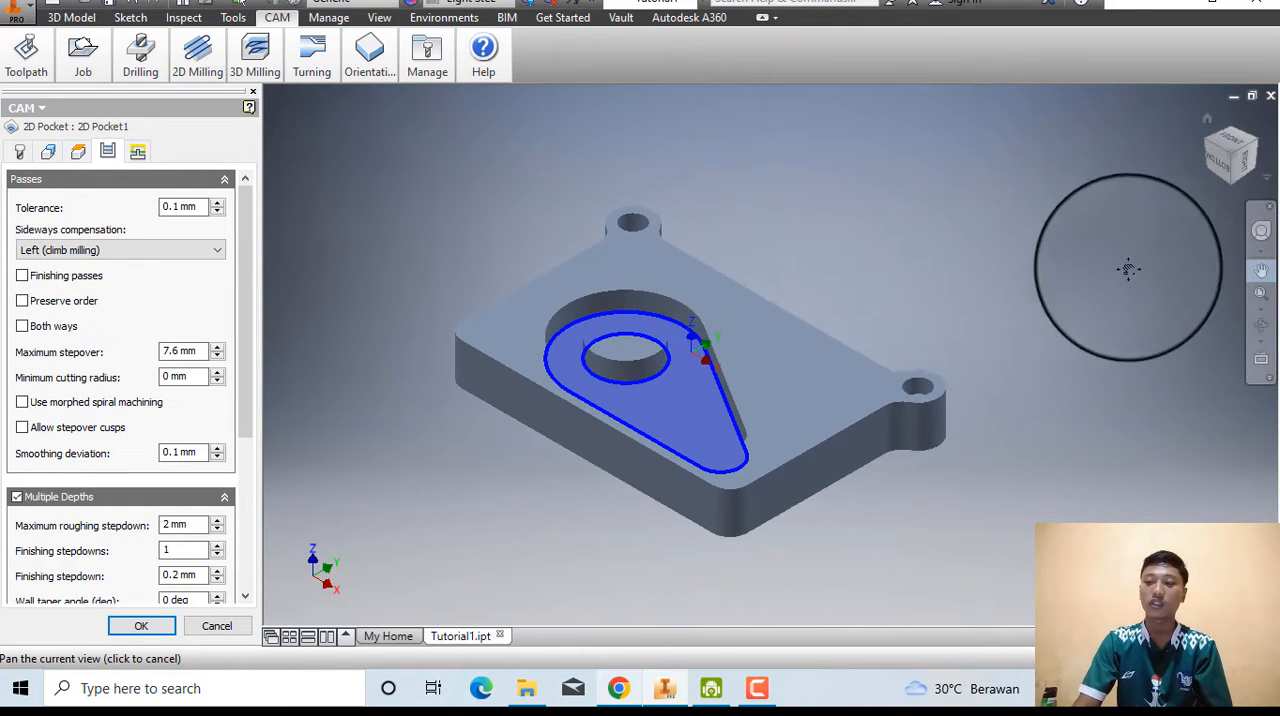
click(1261, 268)
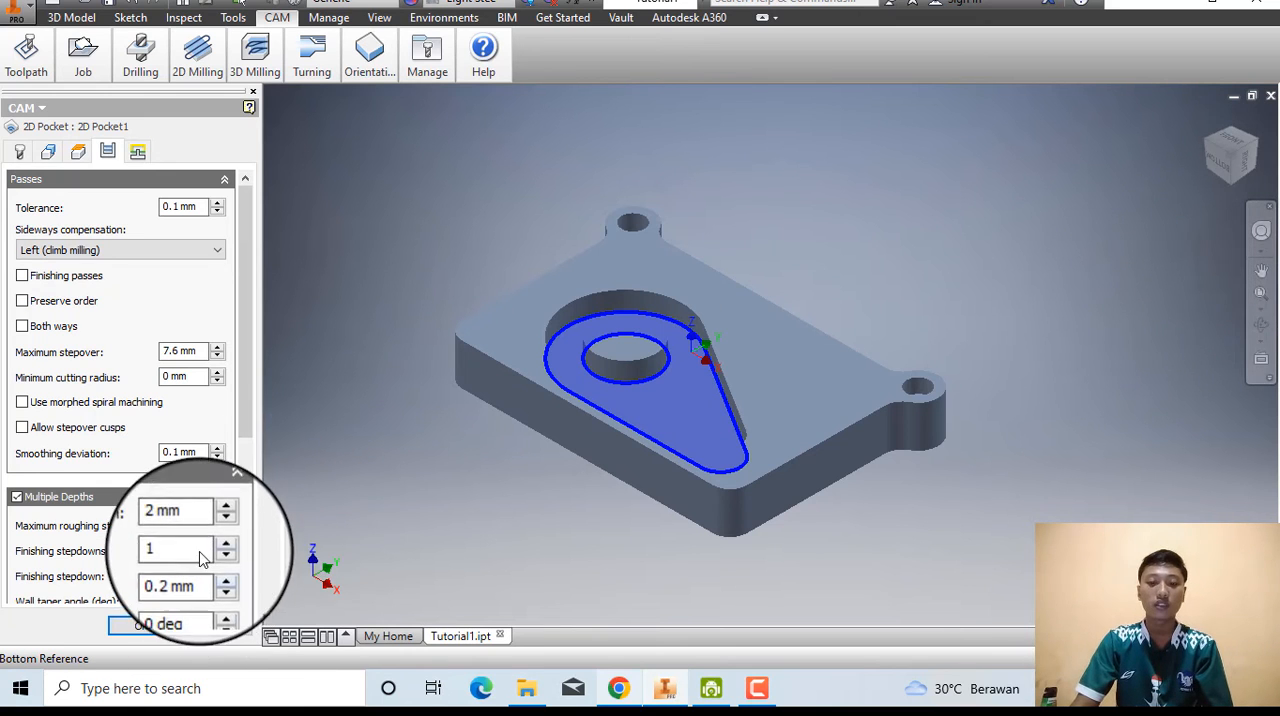
click(620, 688)
scroll(320, 457, down, 3)
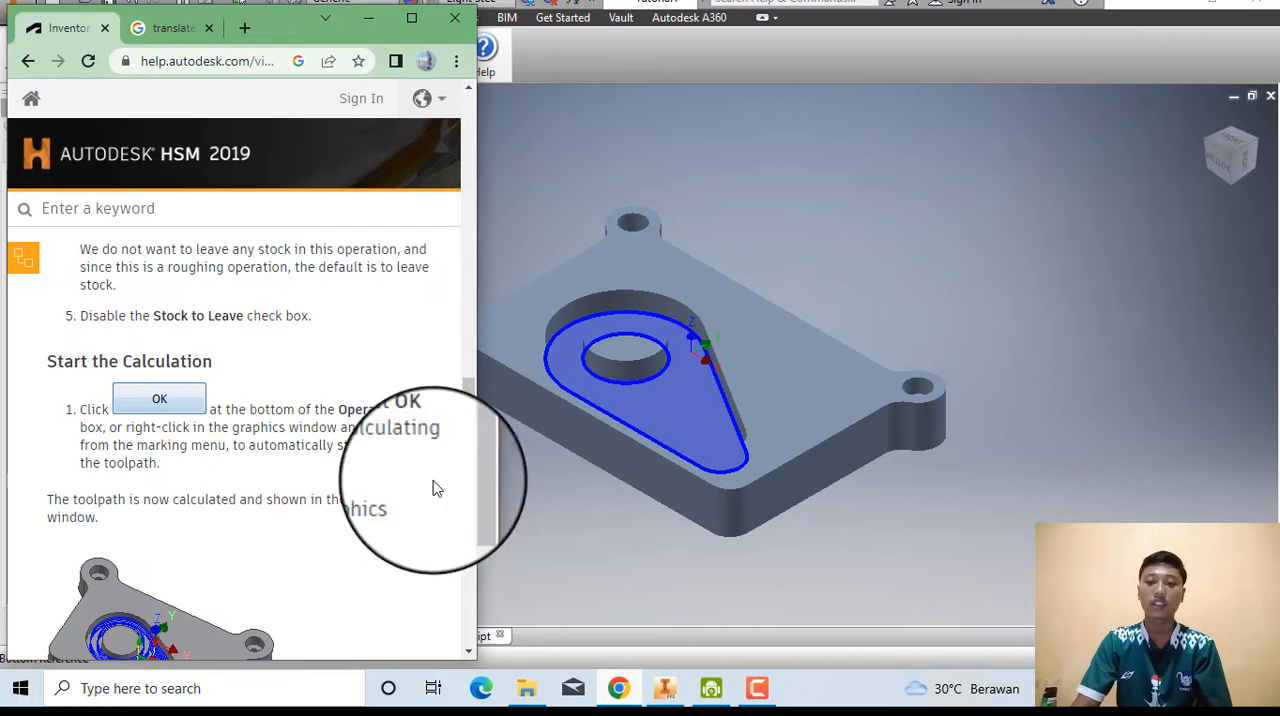
click(536, 532)
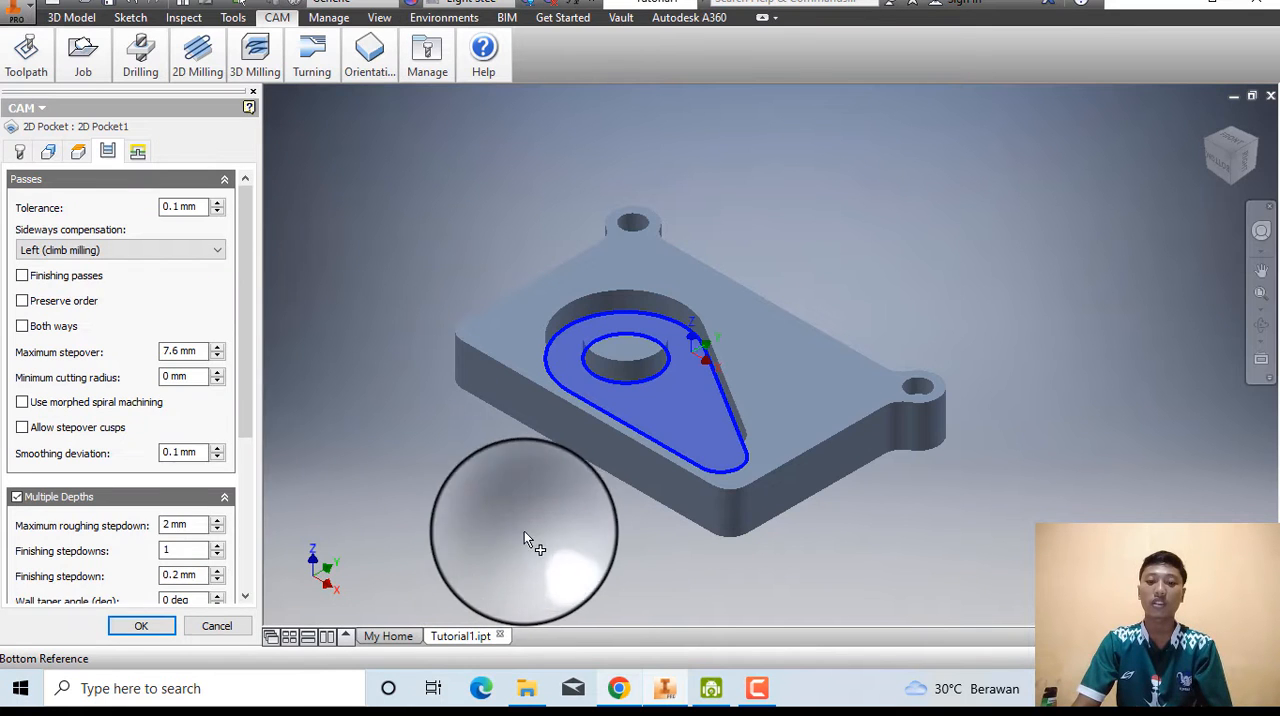
click(143, 628)
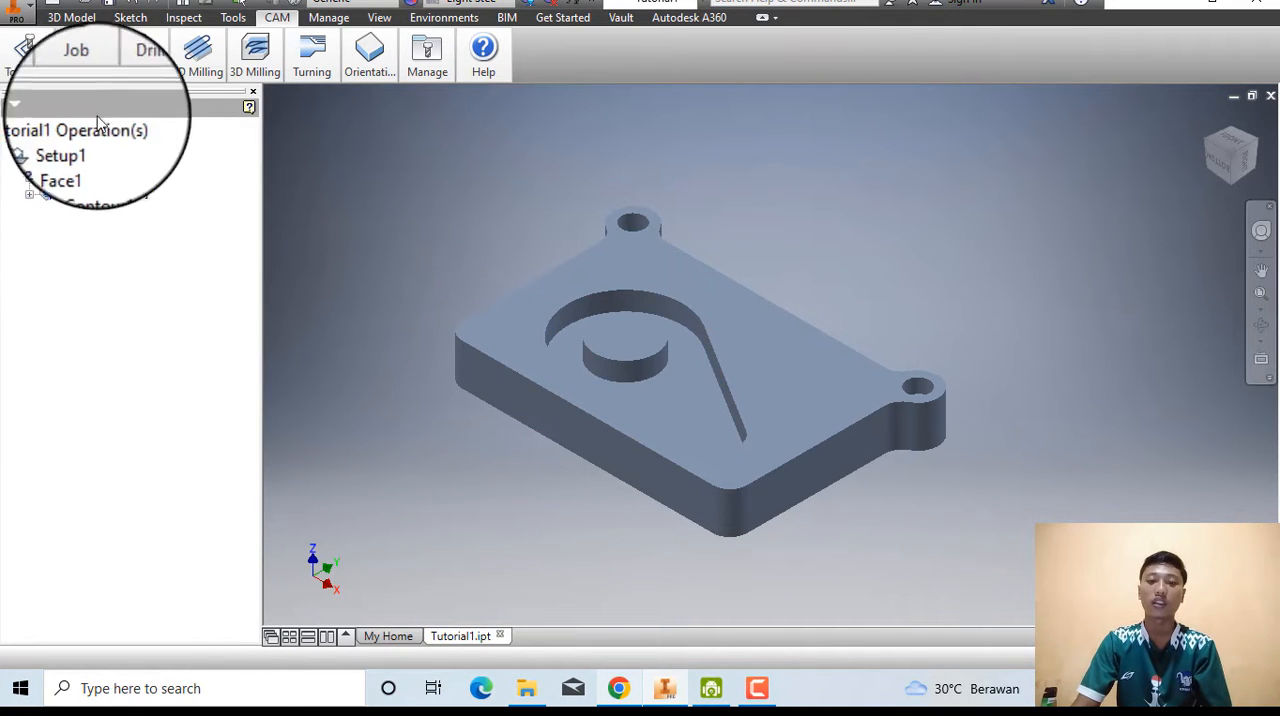
Simulate the 2D Pocket toolpath, raising the playback speed to finish the run, and close the simulation.
click(26, 50)
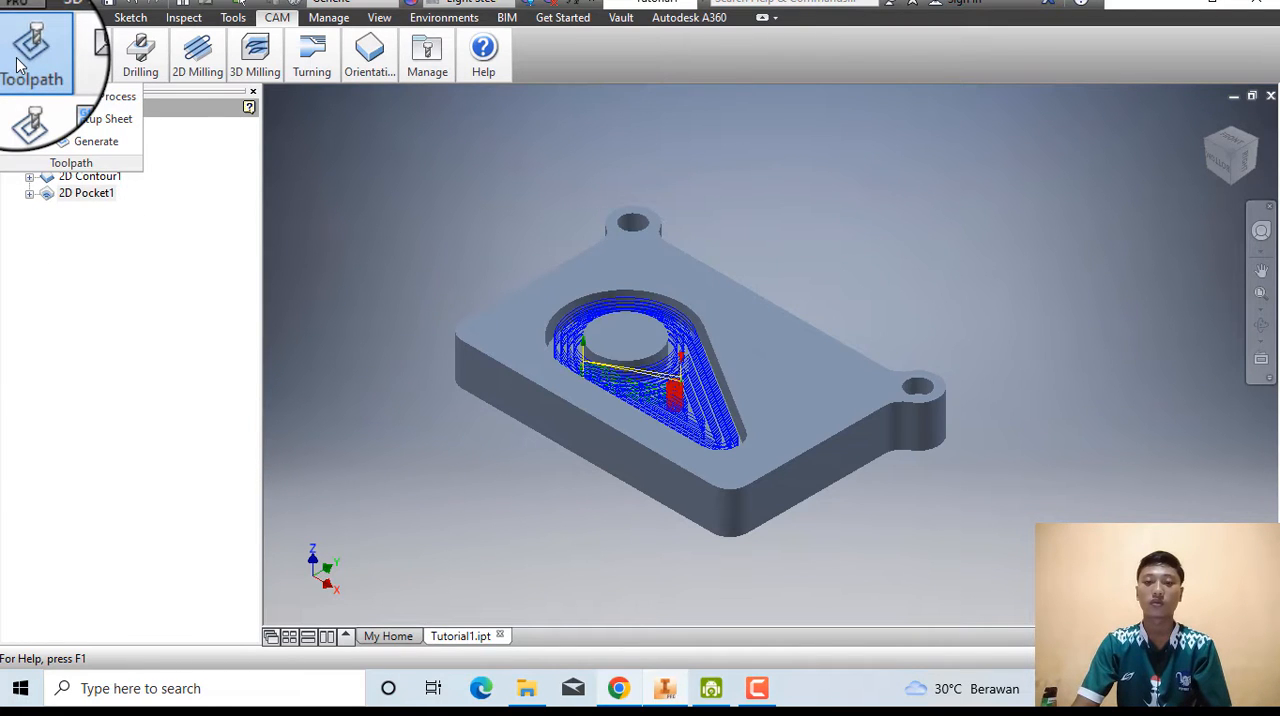
click(33, 108)
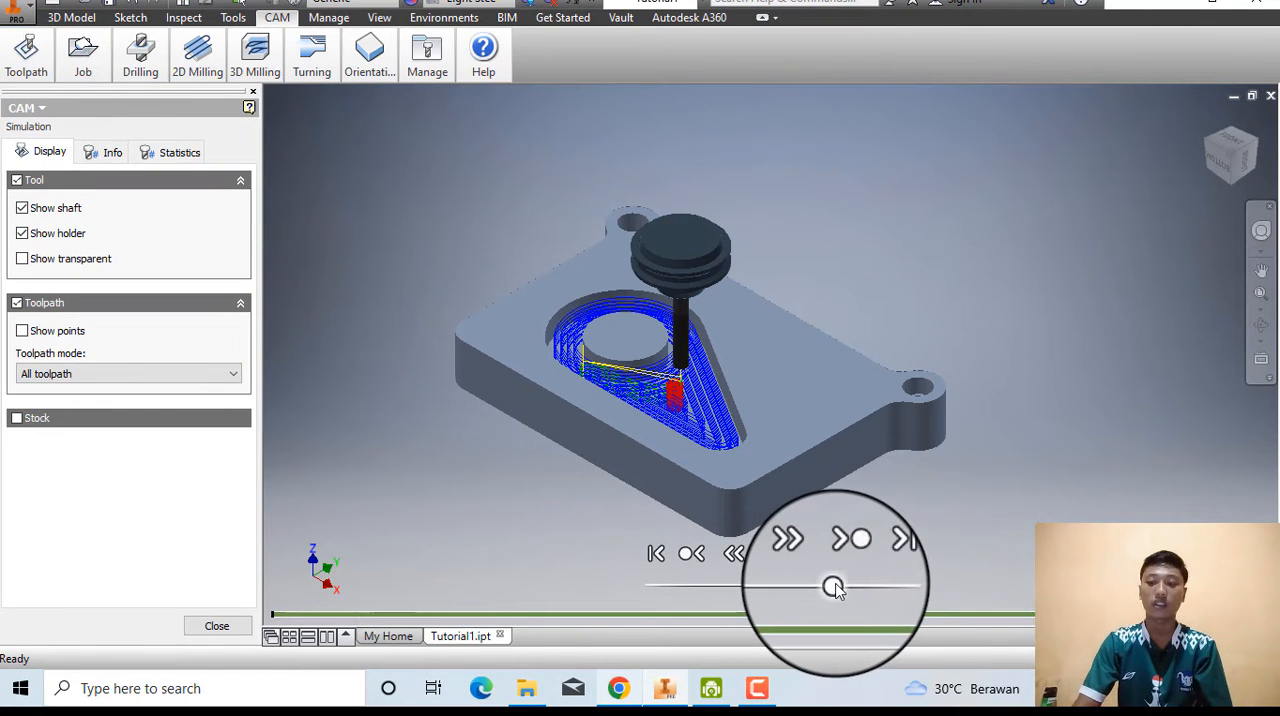
click(763, 552)
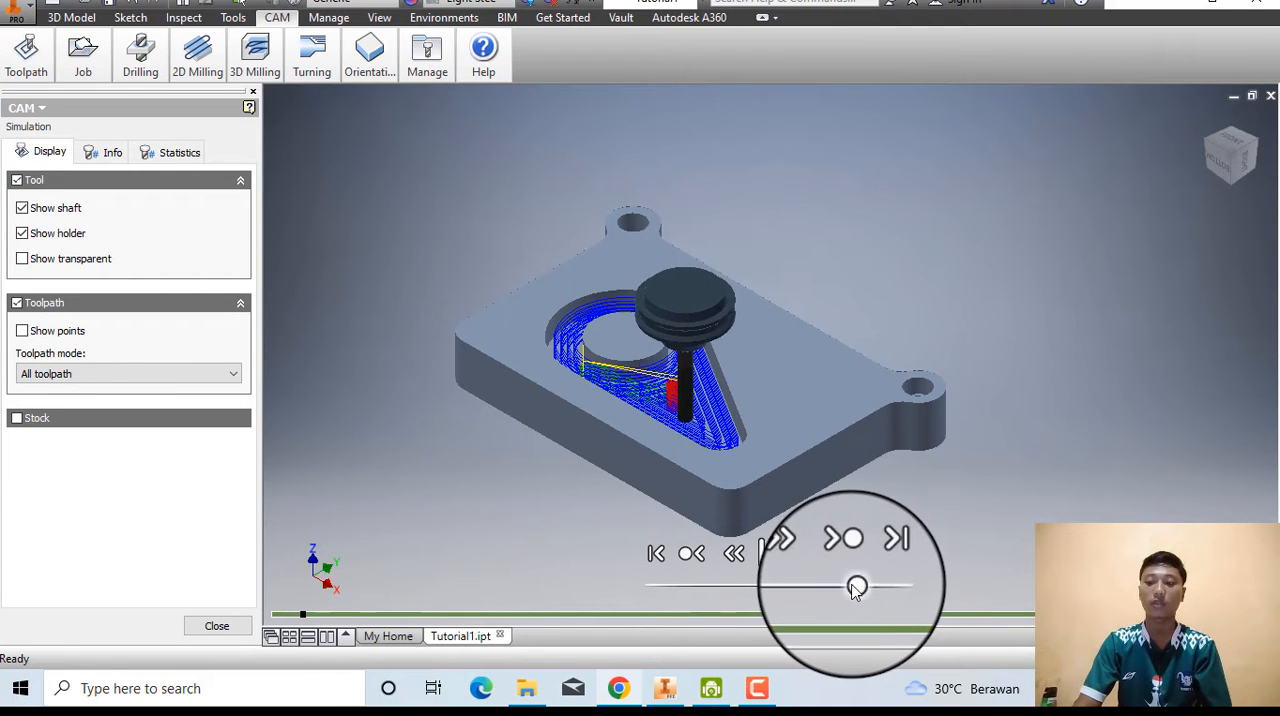
drag(864, 591, 903, 594)
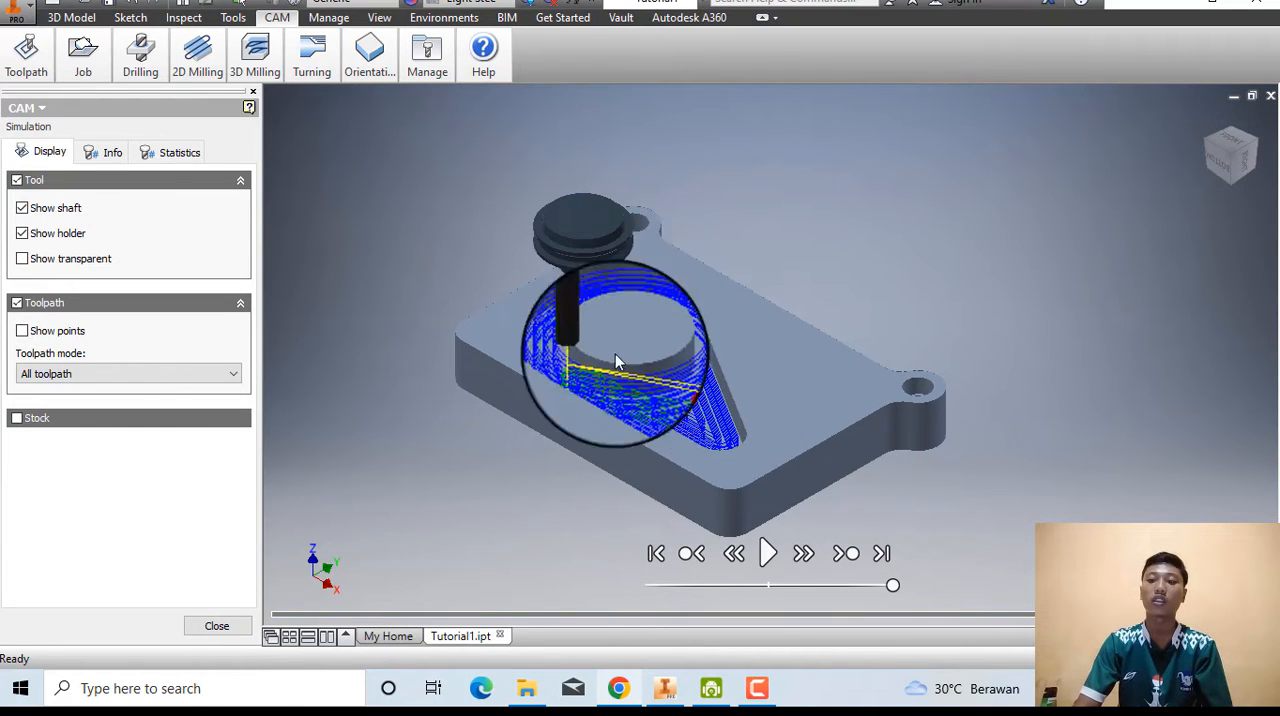
click(218, 627)
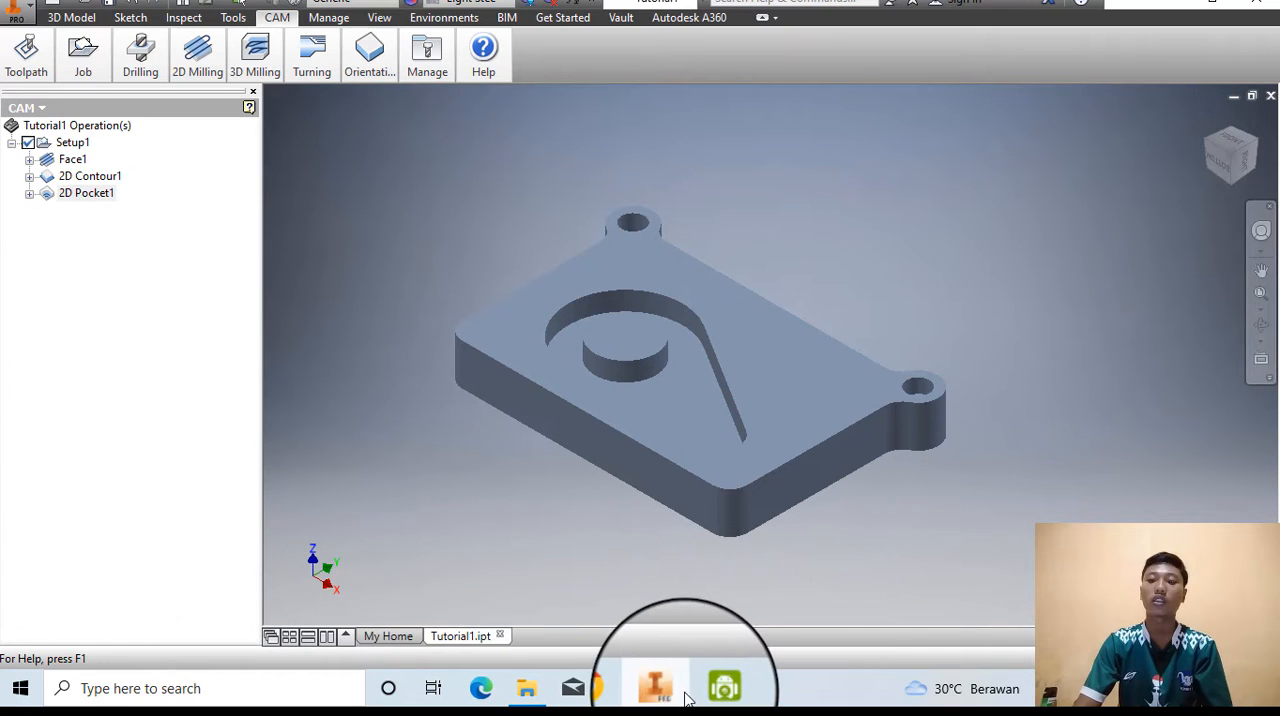
Switch to the browser, open the "Mill the Counterbores (Tutorial 1)" help topic, and return to Inventor.
click(616, 690)
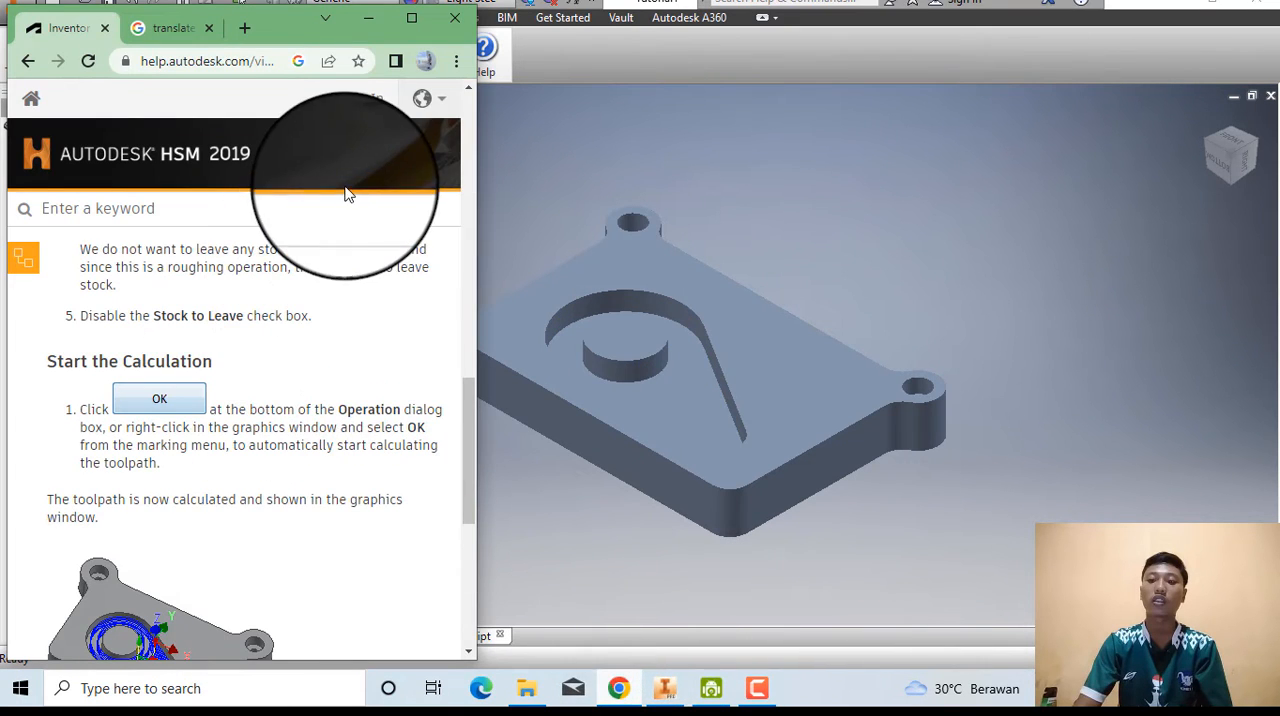
click(404, 20)
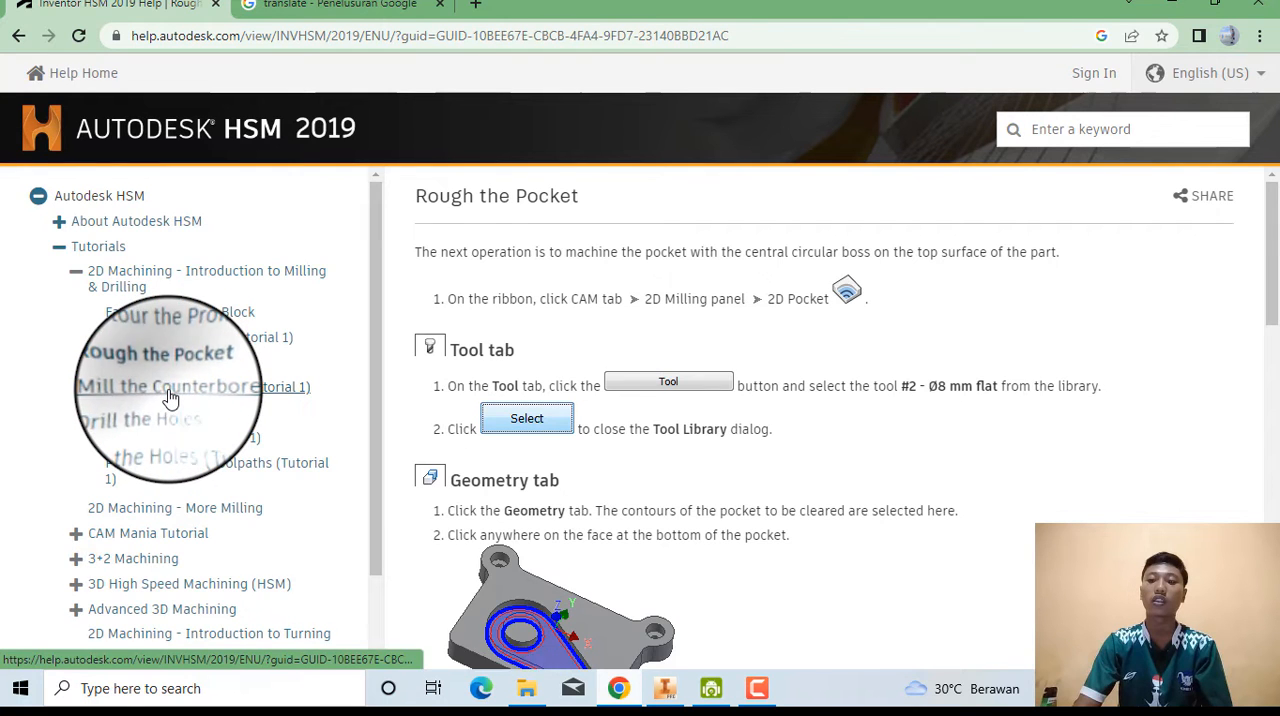
click(171, 396)
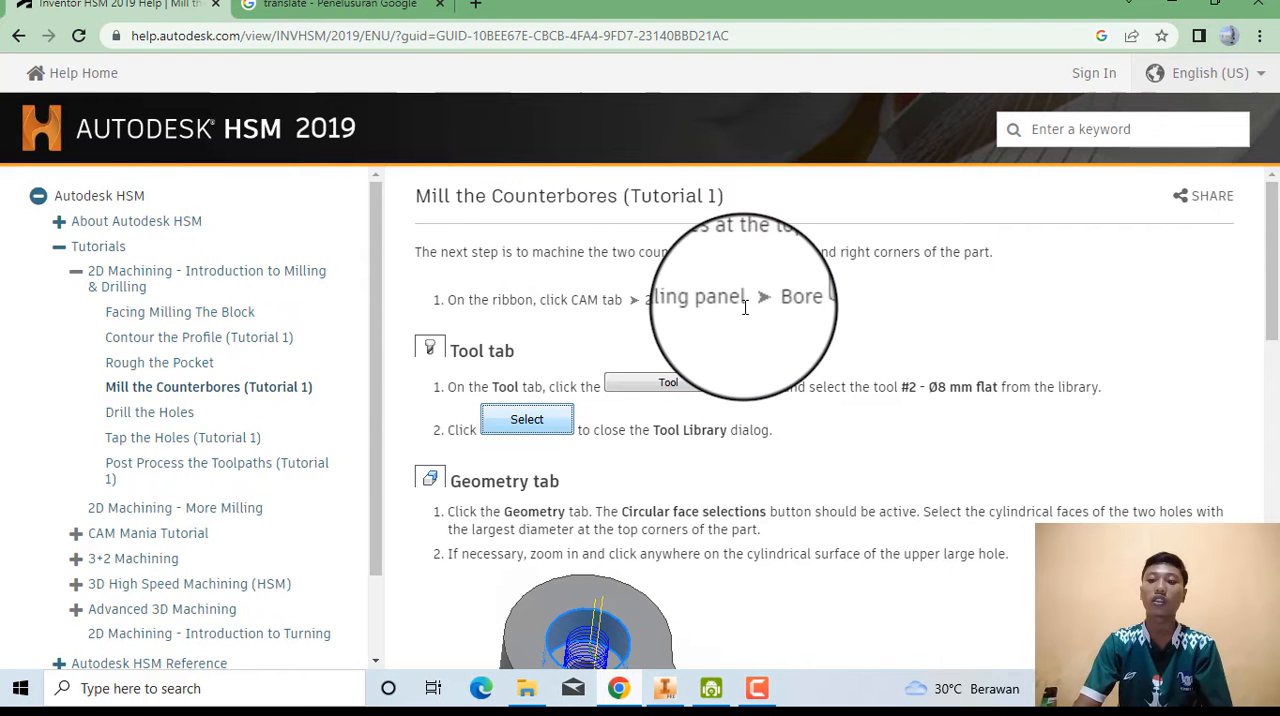
click(1222, 8)
click(580, 166)
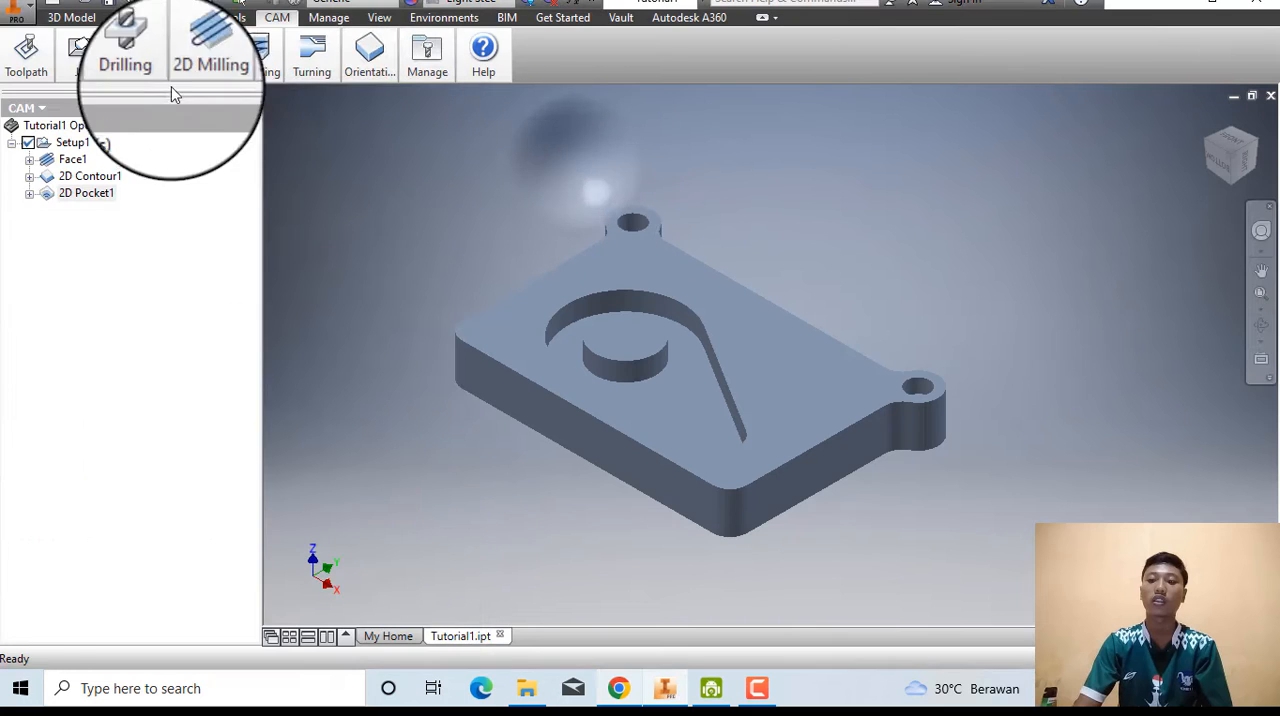
Create a Bore operation and, following the help page's Tool instructions, assign it tool #2 - Ø8 mm flat.
click(203, 60)
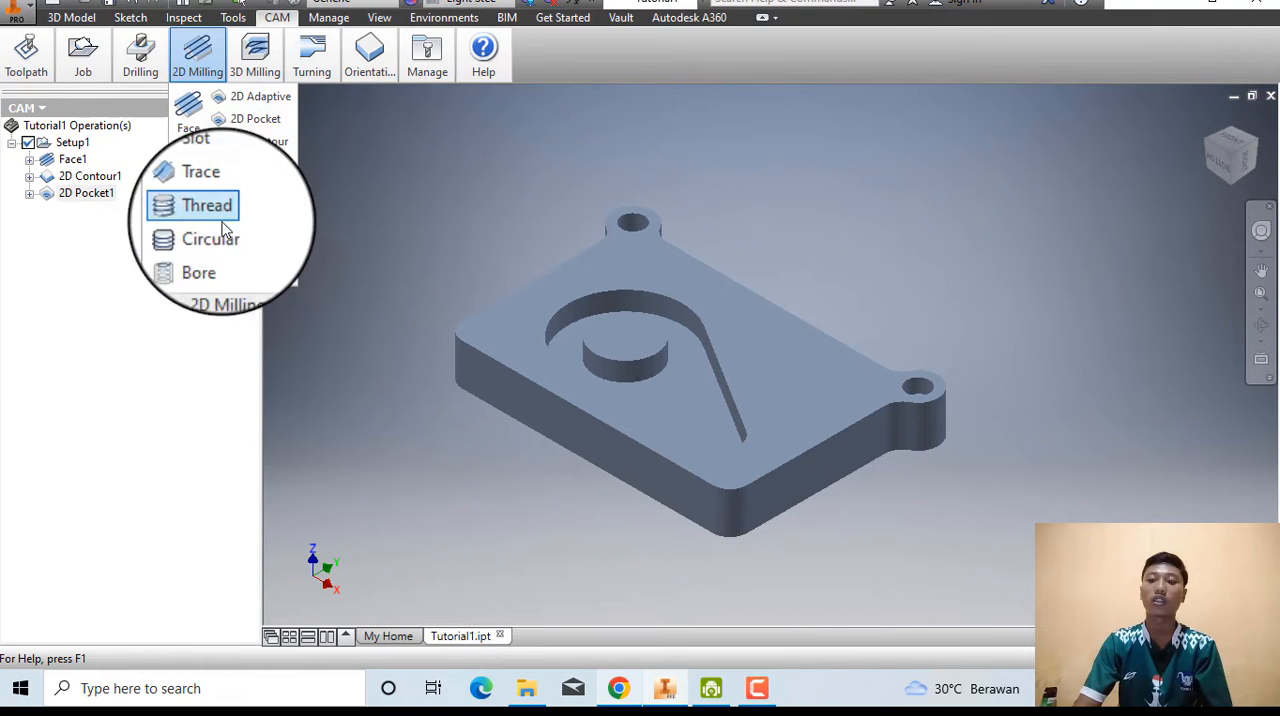
click(198, 256)
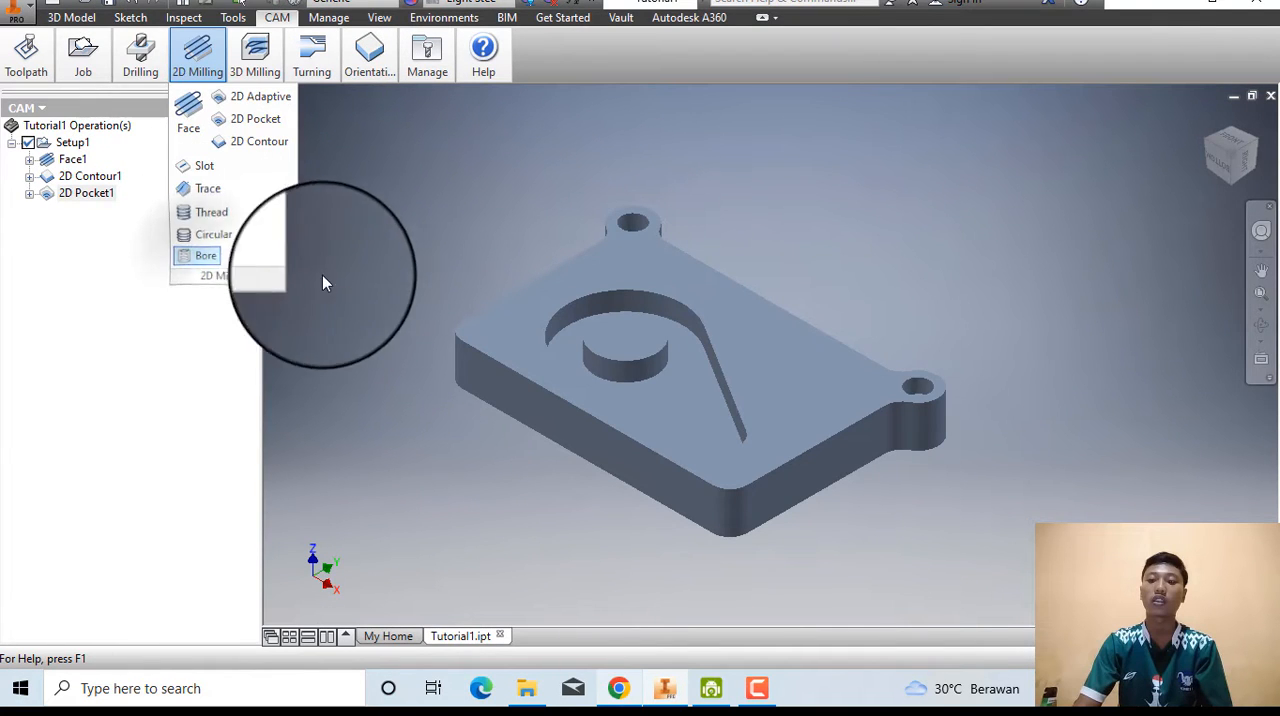
click(609, 688)
scroll(210, 365, down, 1)
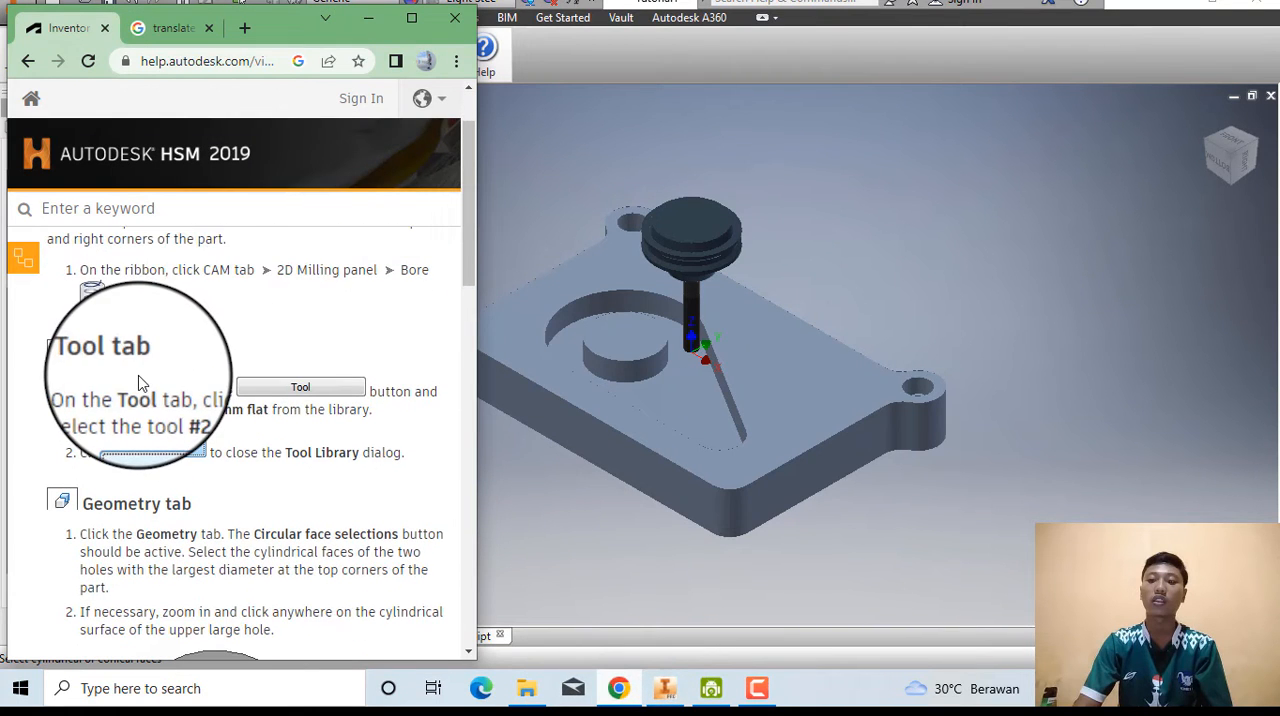
scroll(150, 380, down, 1)
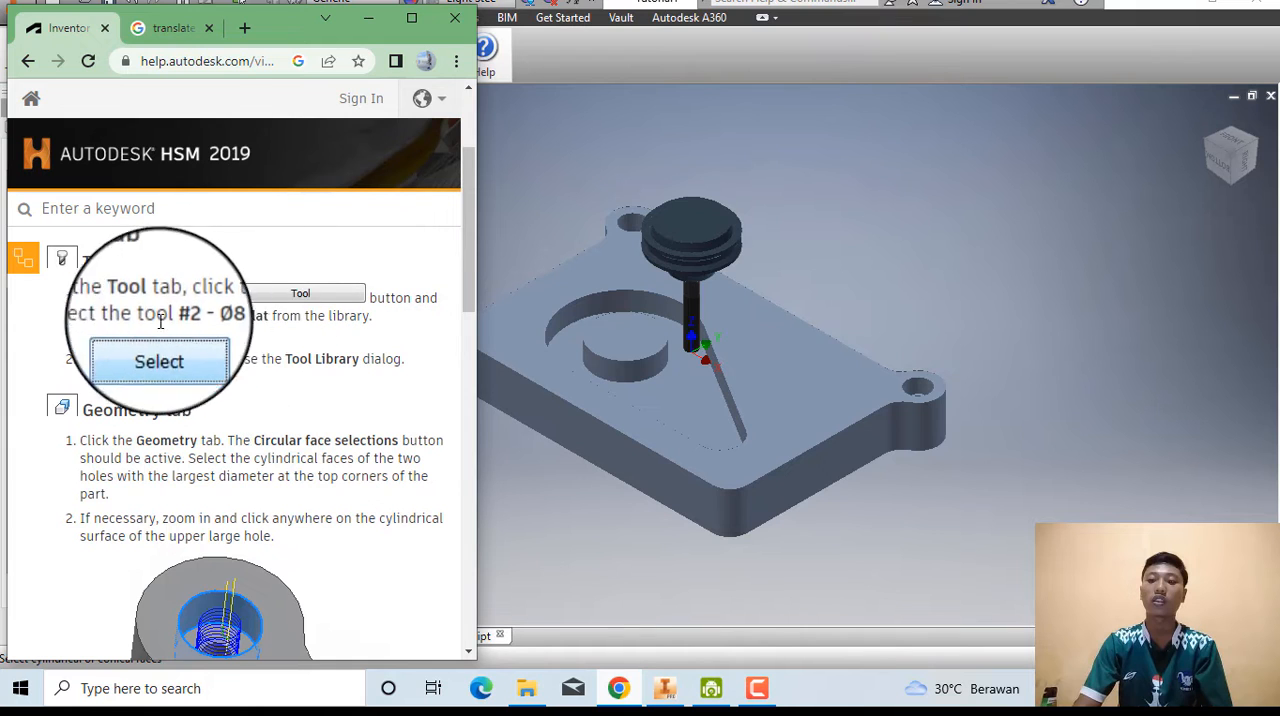
click(599, 475)
click(127, 208)
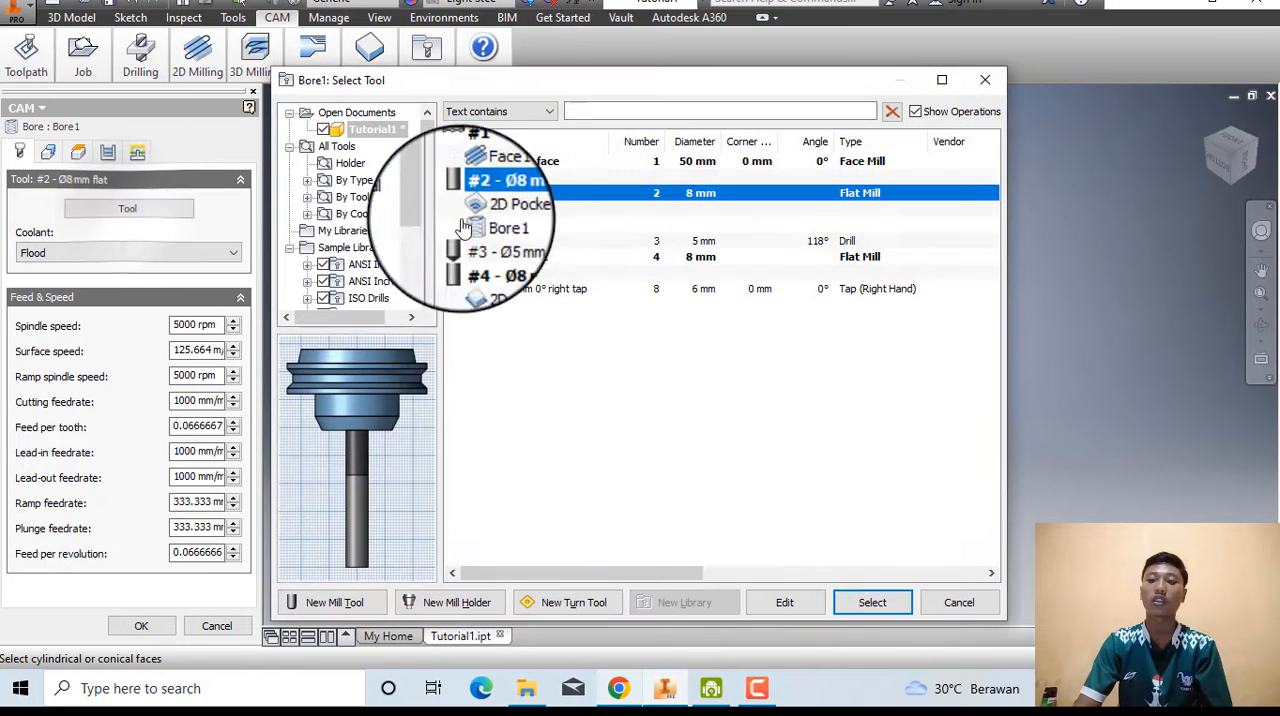
click(870, 605)
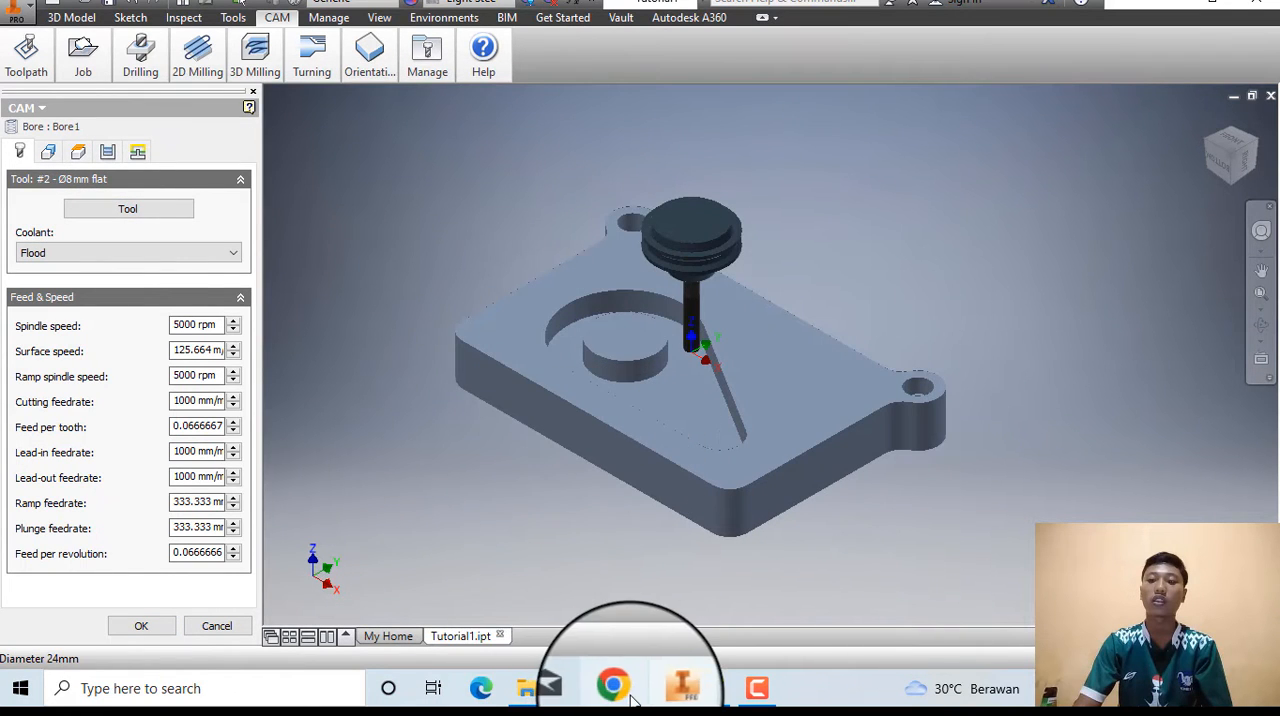
Read the help page's Geometry instructions and select the cylindrical faces of the two large corner holes for the Bore operation.
click(625, 695)
scroll(290, 410, down, 2)
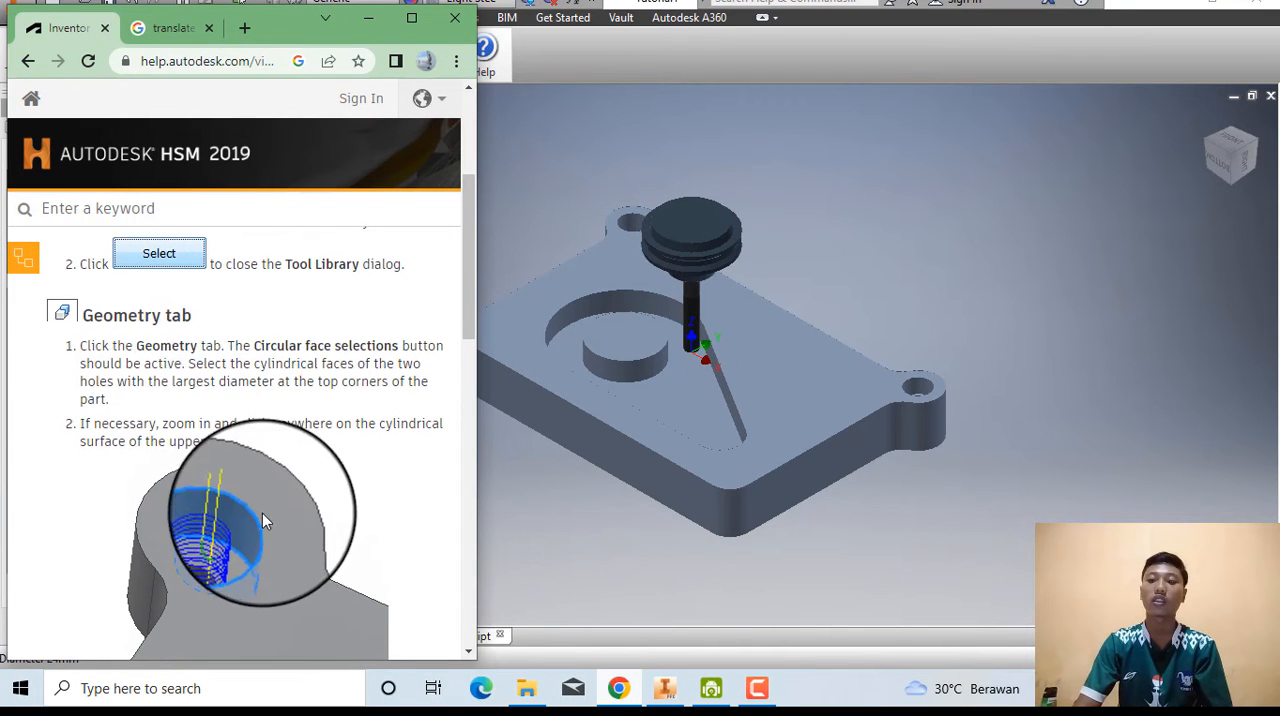
scroll(265, 520, down, 1)
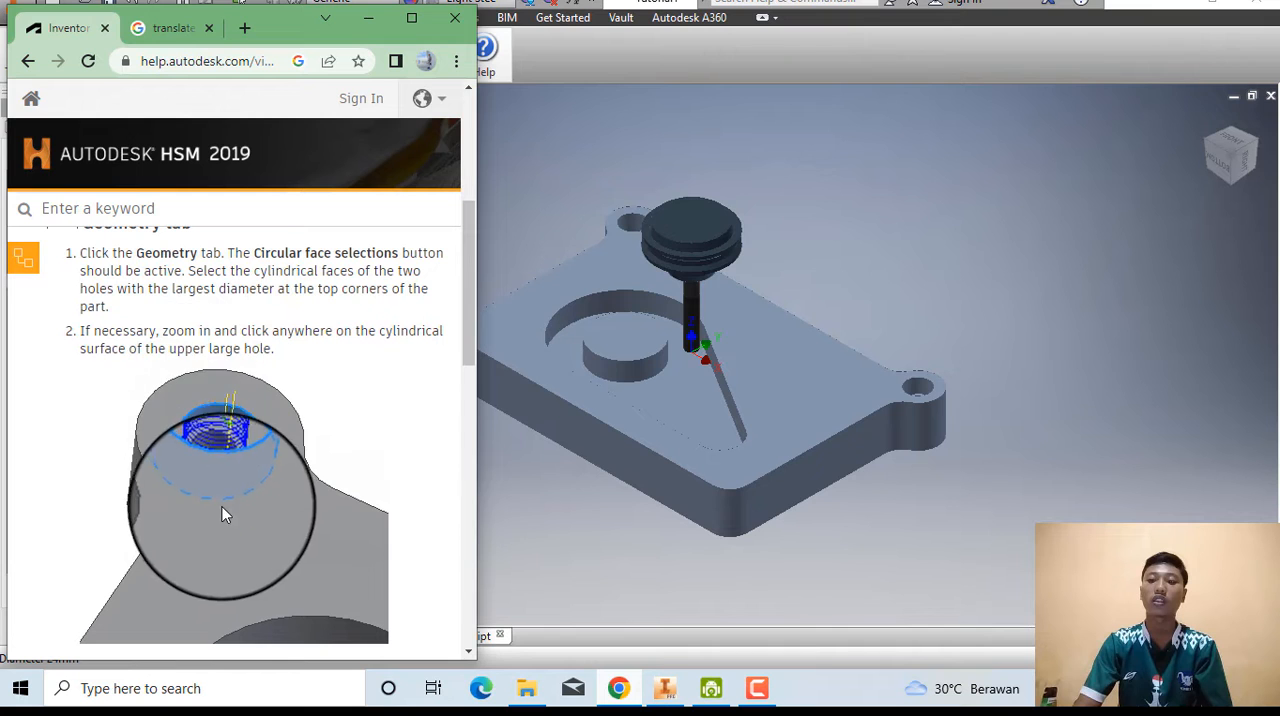
click(526, 505)
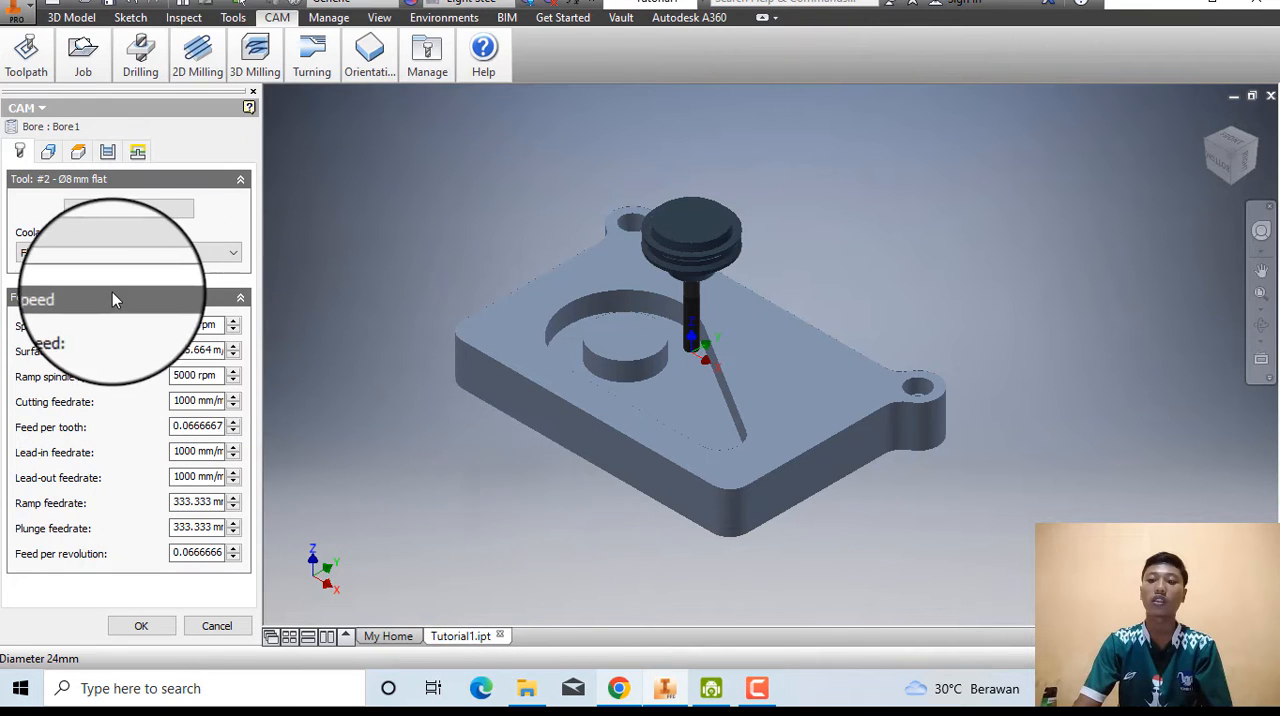
click(50, 154)
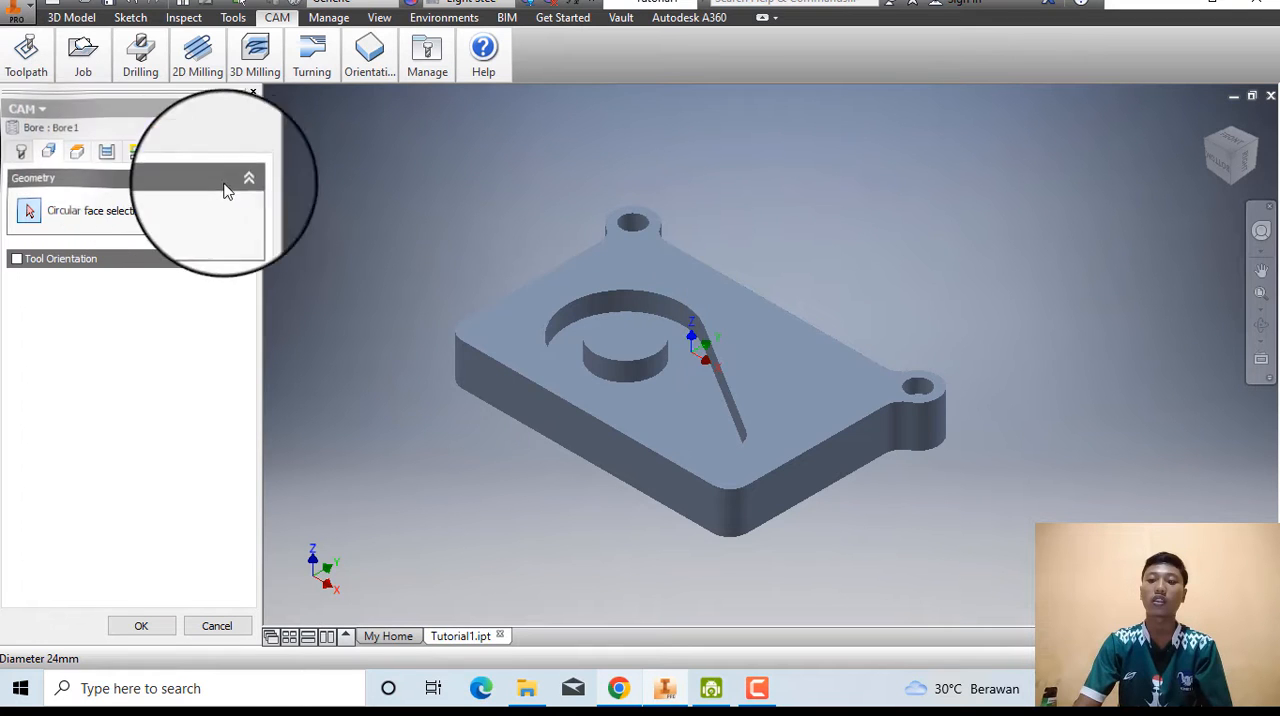
click(630, 226)
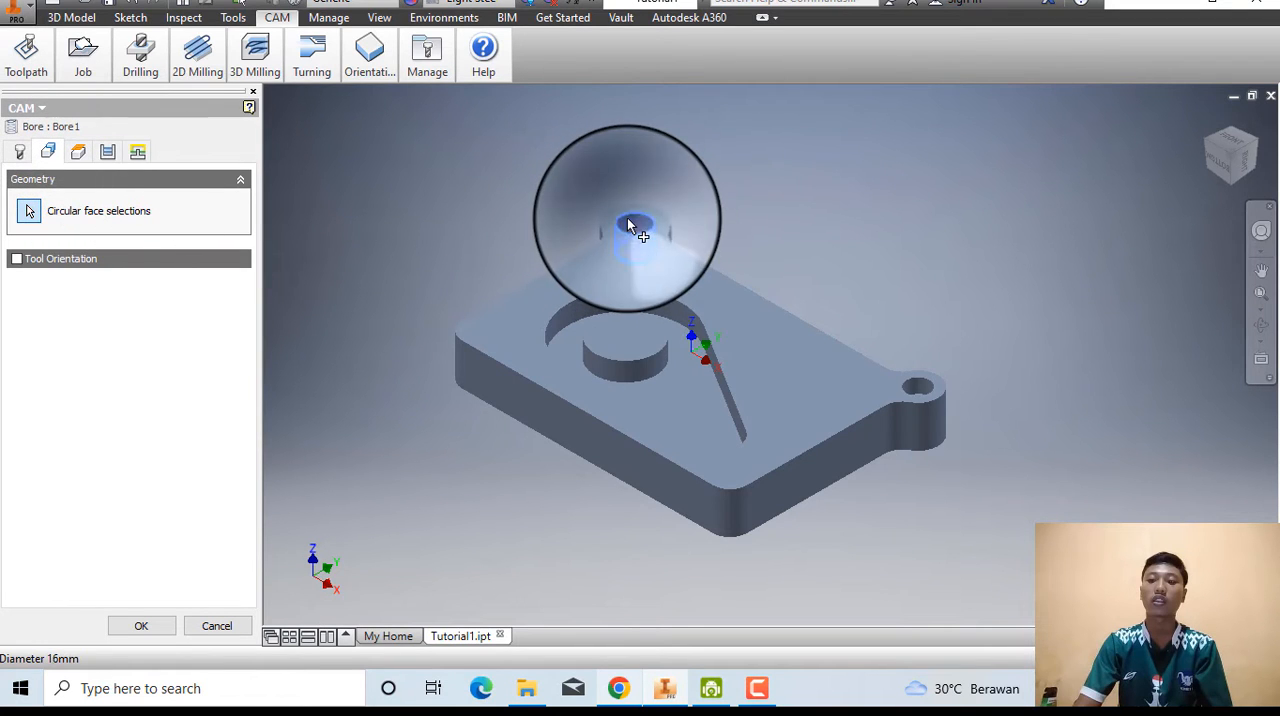
click(921, 394)
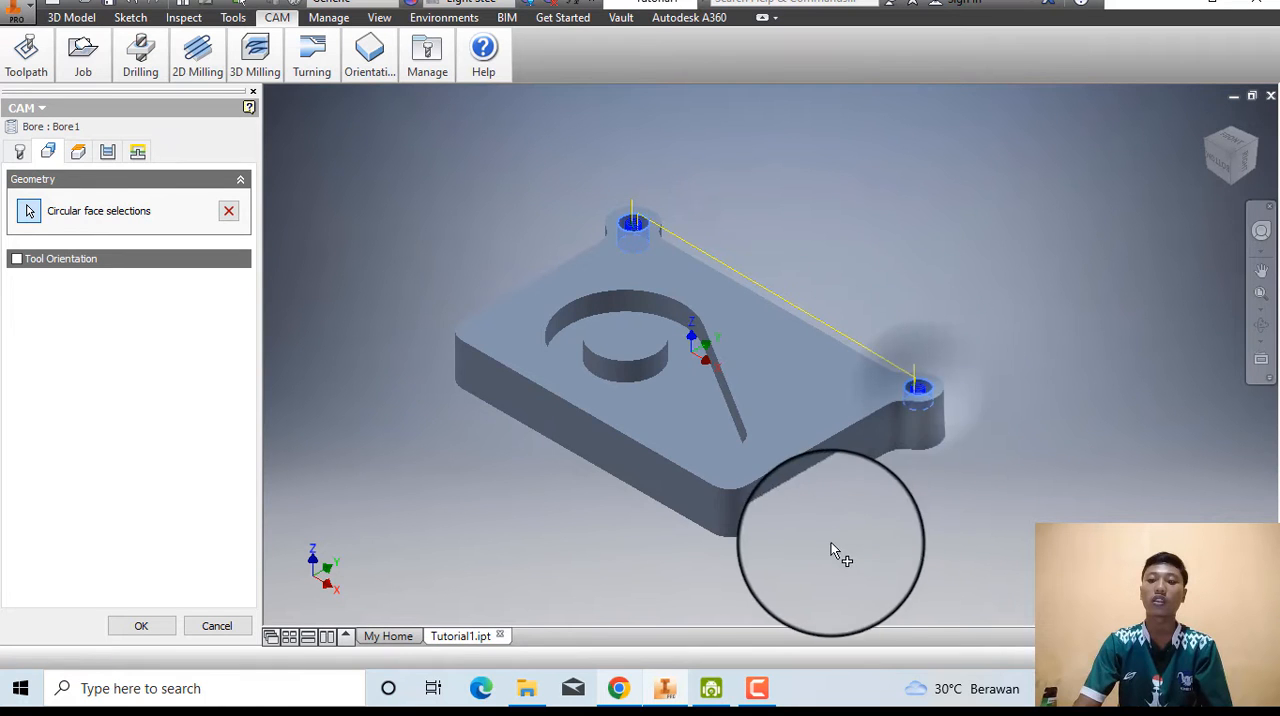
Read the help page's Passes instructions and set the Bore operation's pitch to 2 mm.
click(619, 688)
scroll(240, 420, down, 2)
scroll(235, 425, down, 2)
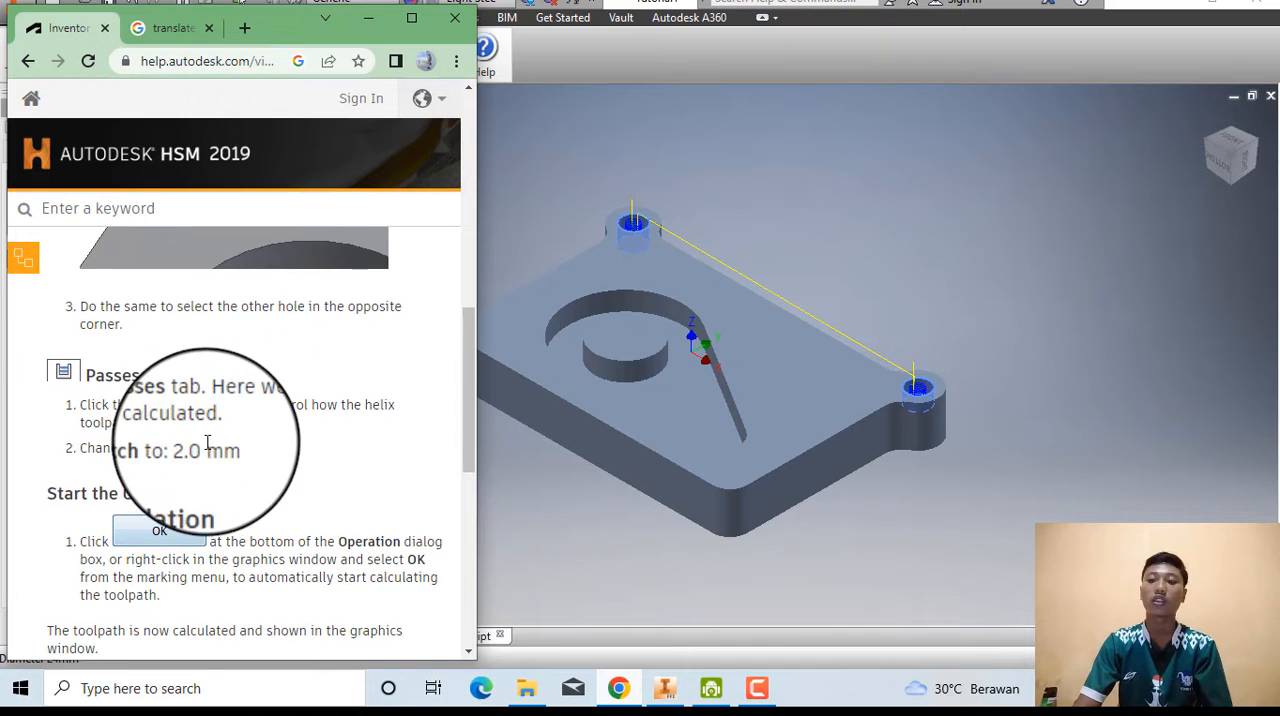
click(539, 476)
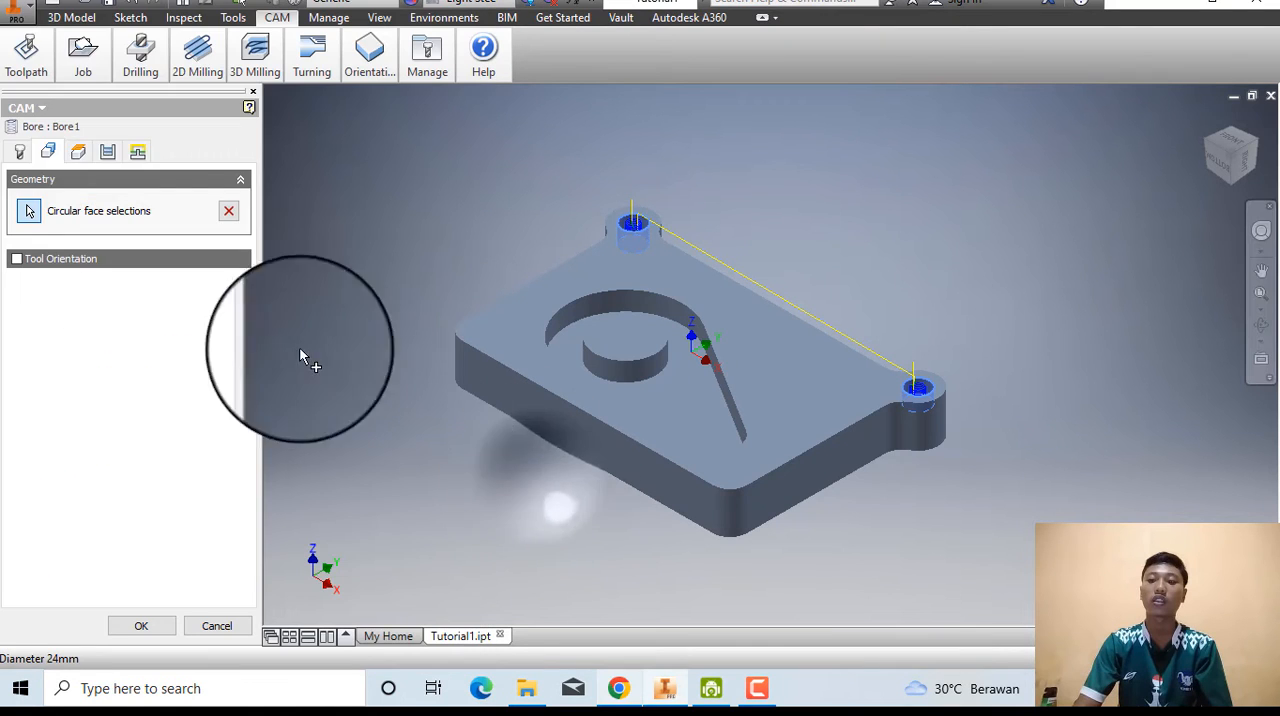
click(105, 158)
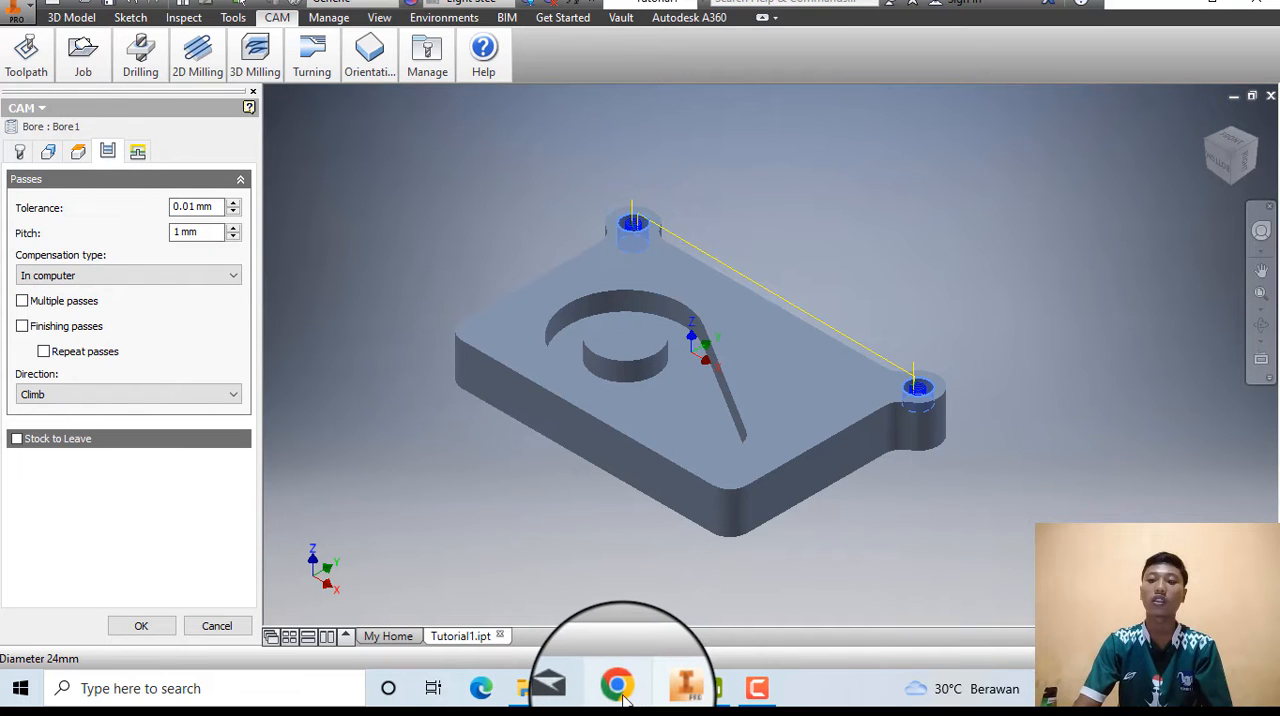
click(571, 645)
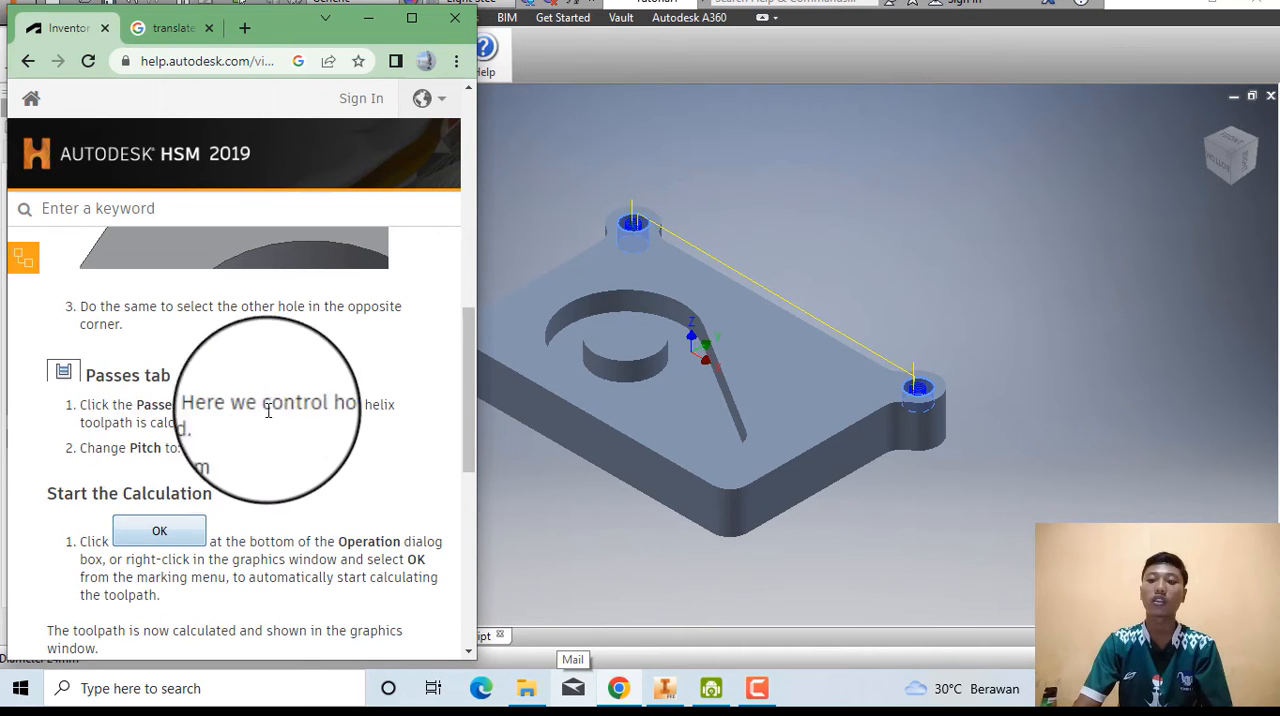
click(501, 500)
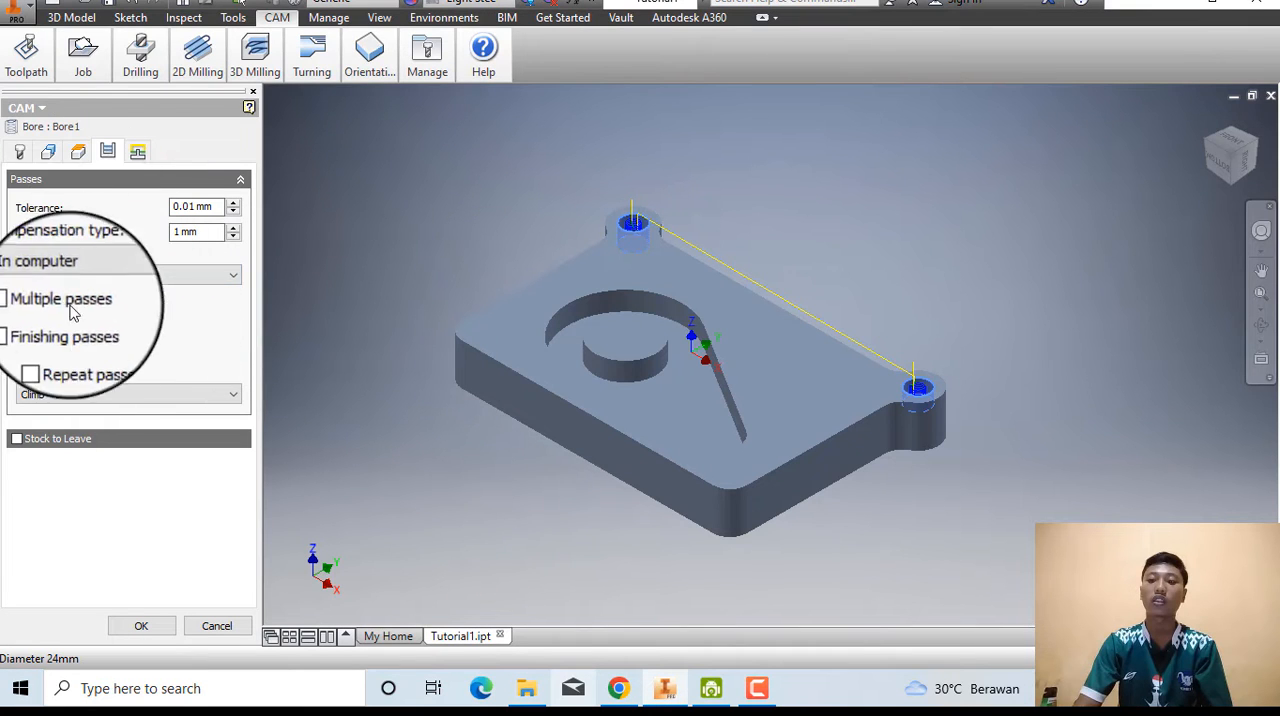
click(230, 233)
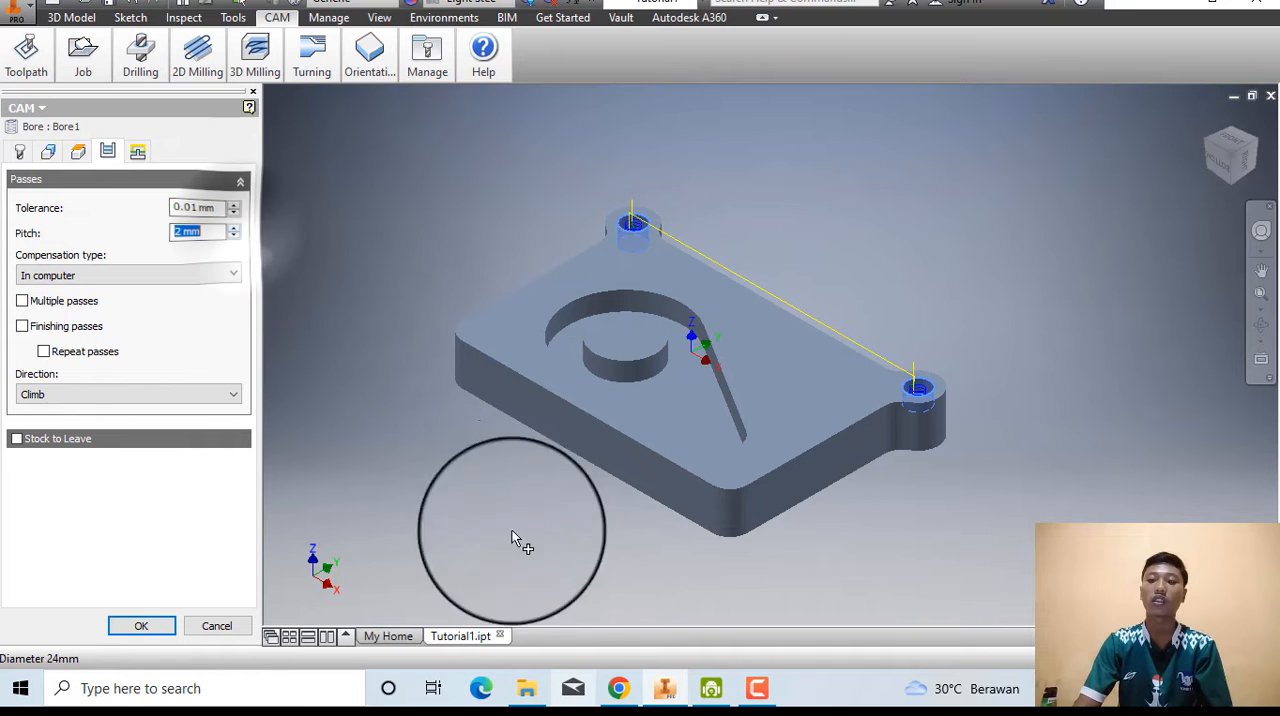
Check the help page's calculation instructions and confirm the Bore operation to calculate its toolpath.
click(619, 688)
scroll(310, 372, down, 2)
scroll(223, 360, up, 1)
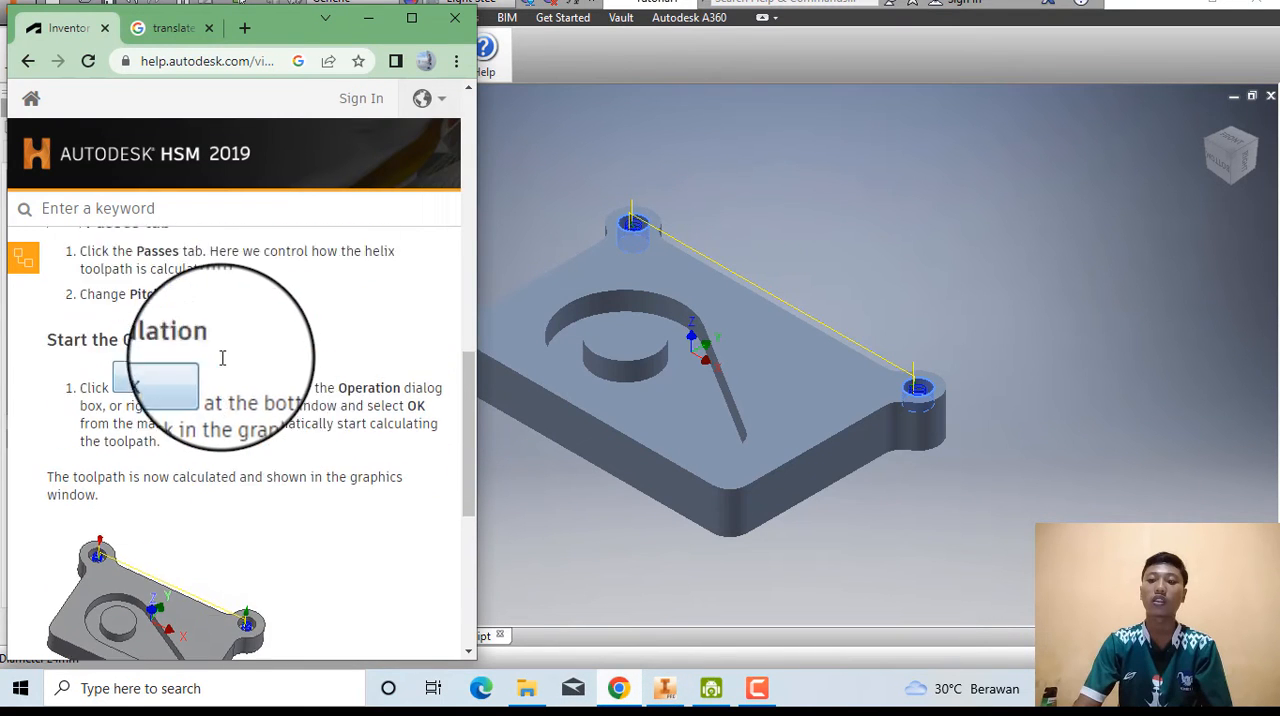
click(546, 531)
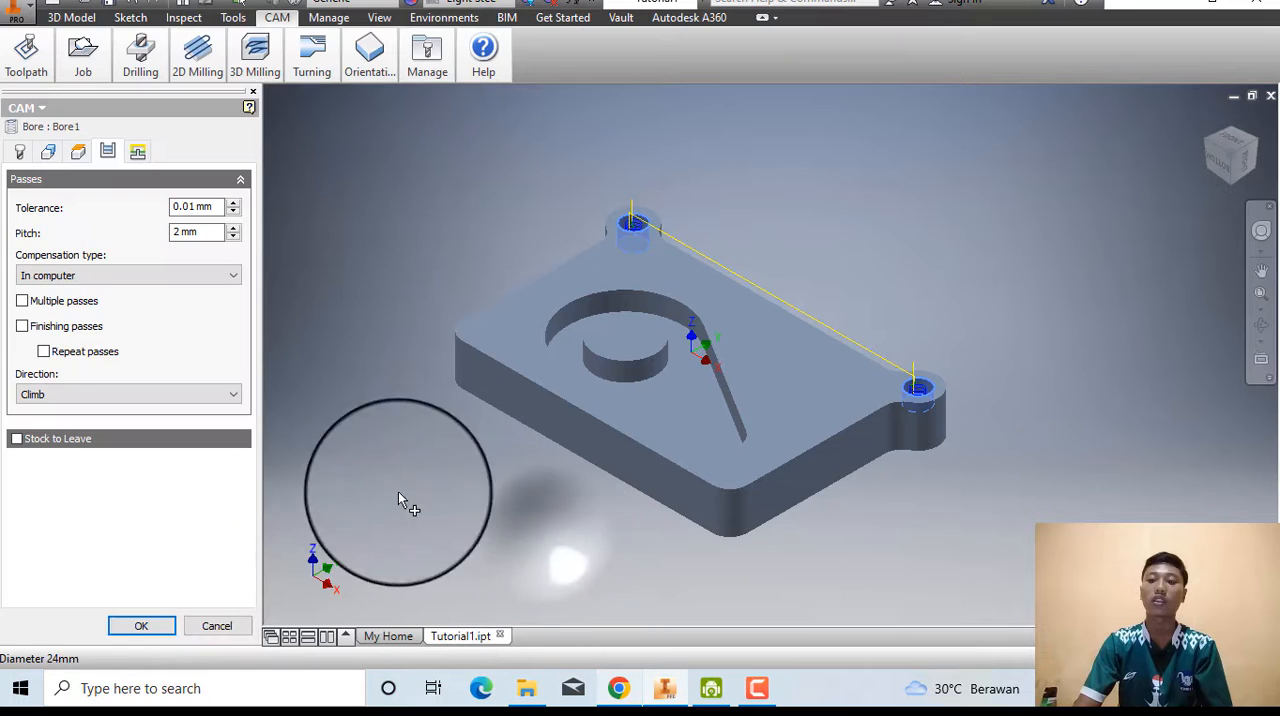
click(157, 636)
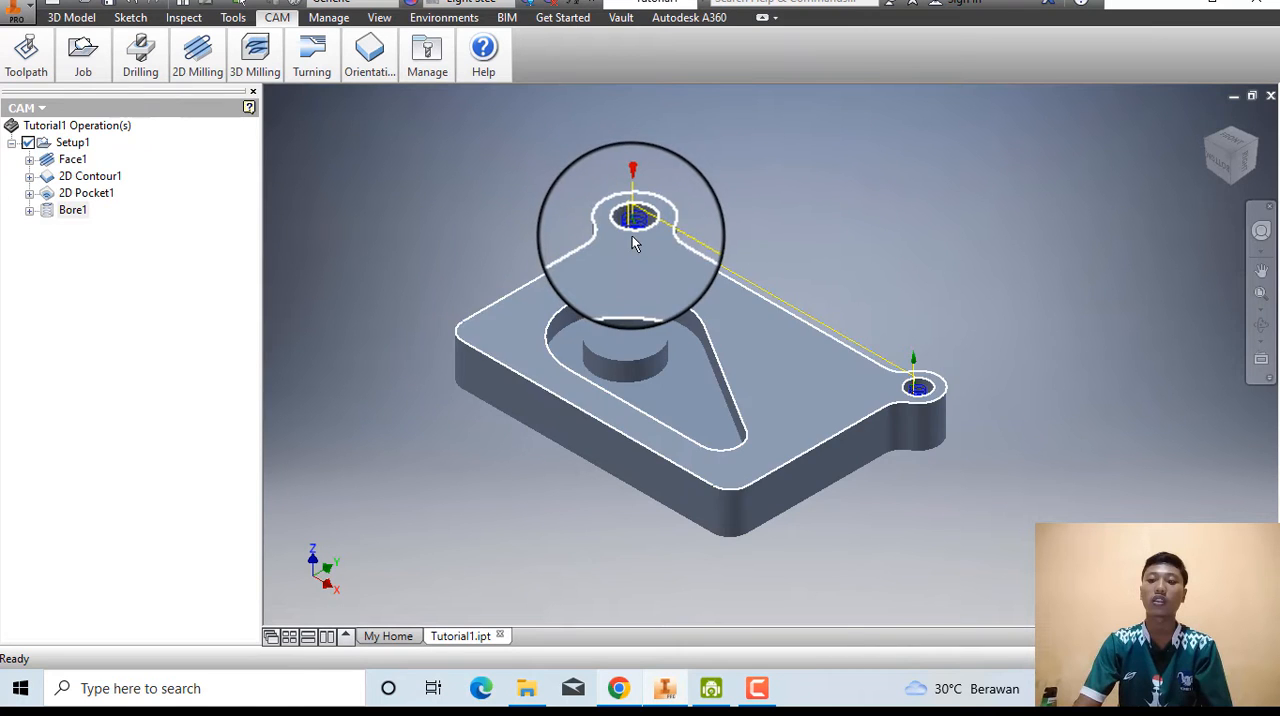
Simulate the Bore toolpath on the two corner holes and close the simulation.
click(27, 55)
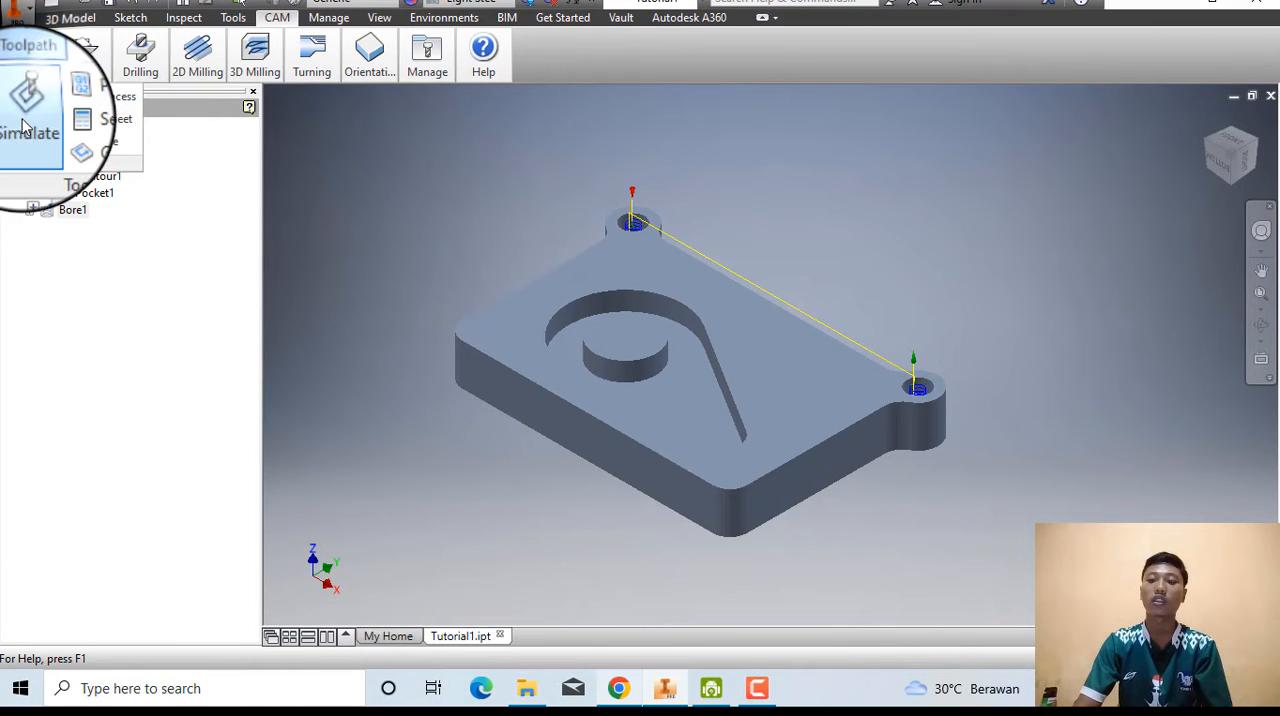
click(25, 112)
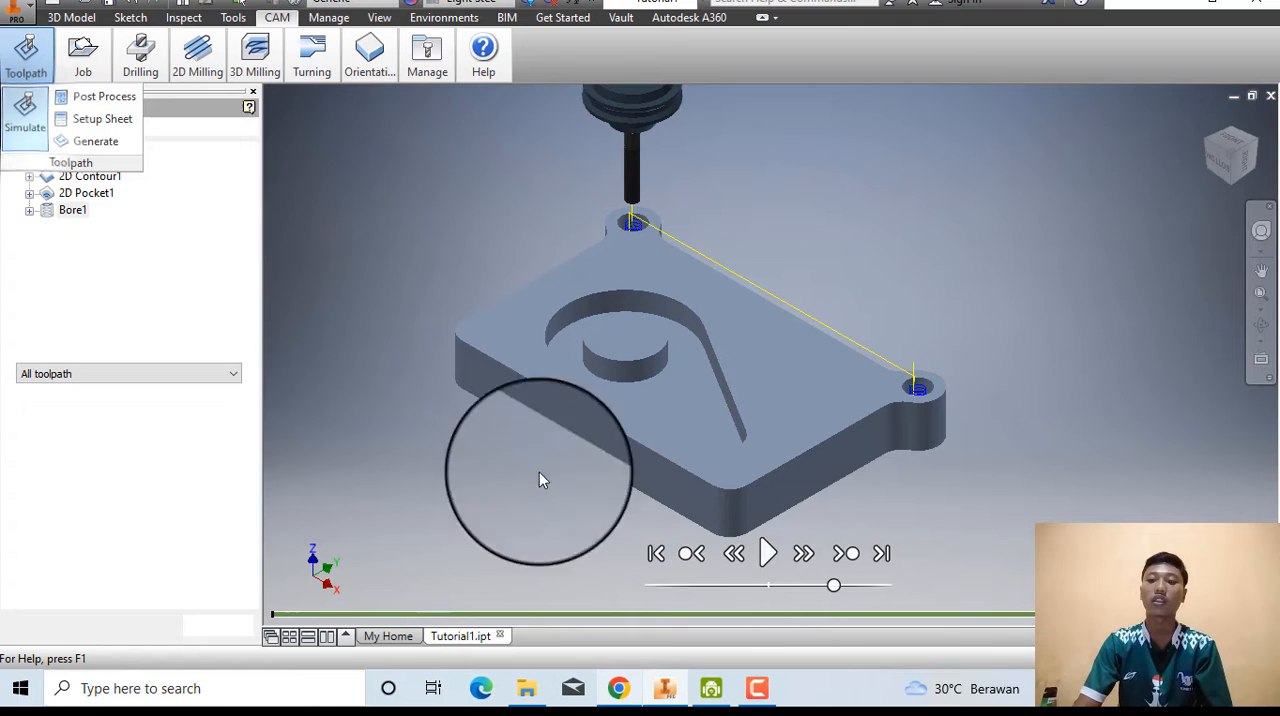
click(773, 552)
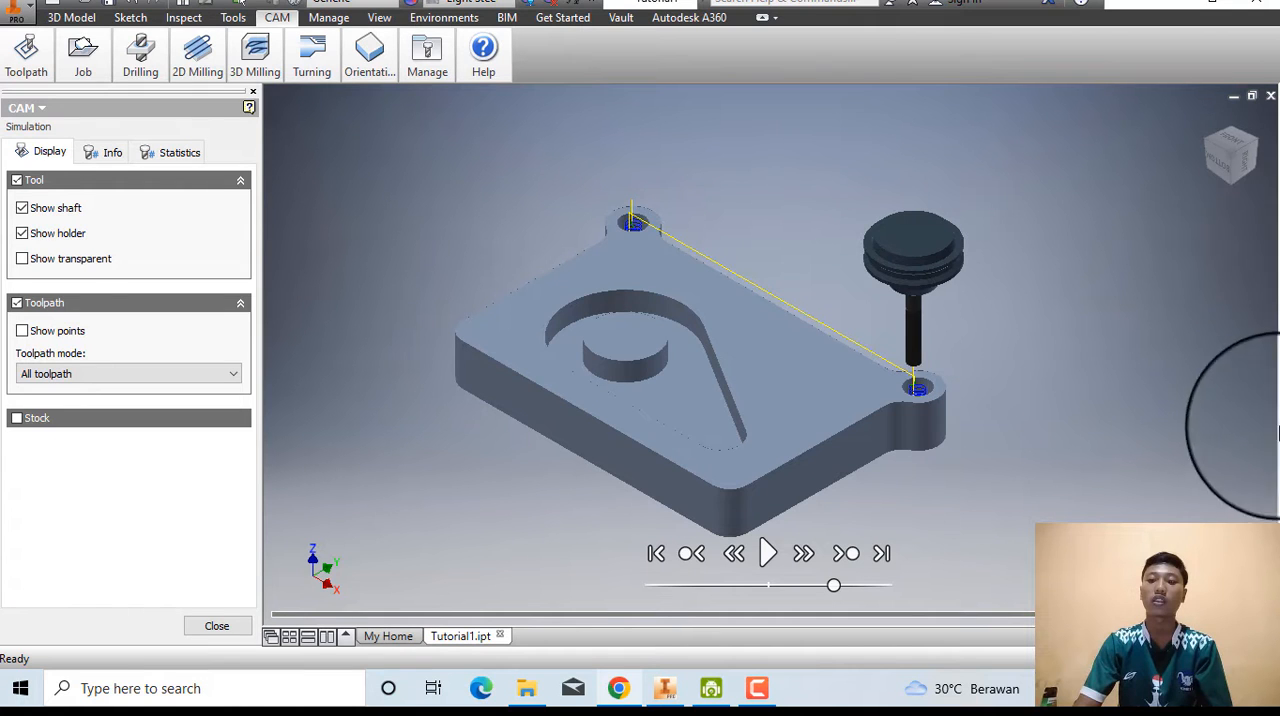
click(222, 628)
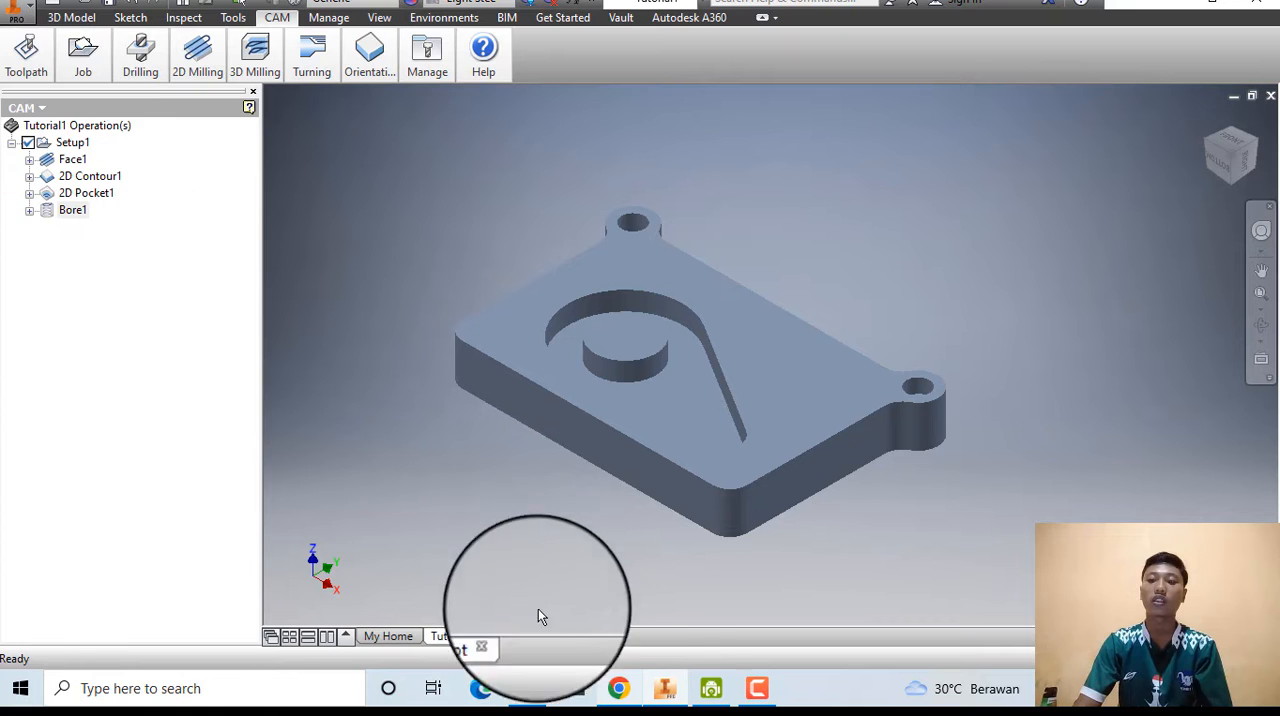
Switch to the browser, open the "Drill the Holes" help topic, and return to Inventor.
click(617, 688)
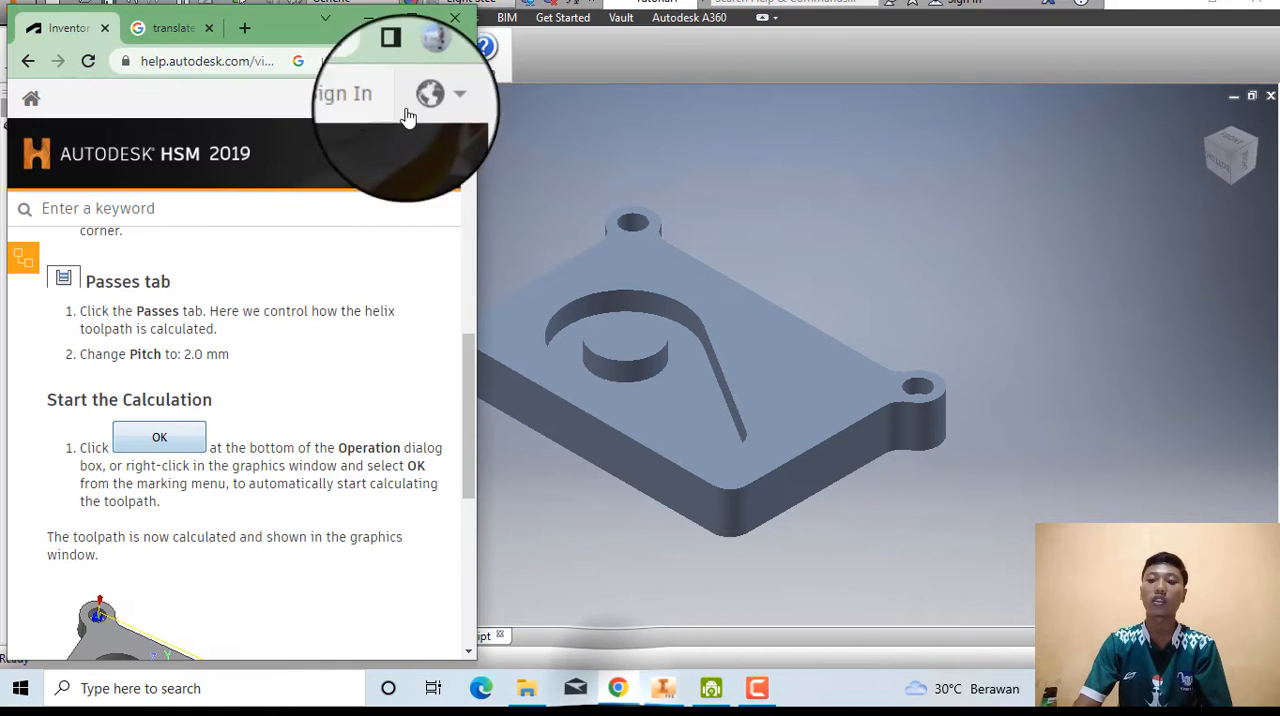
click(409, 15)
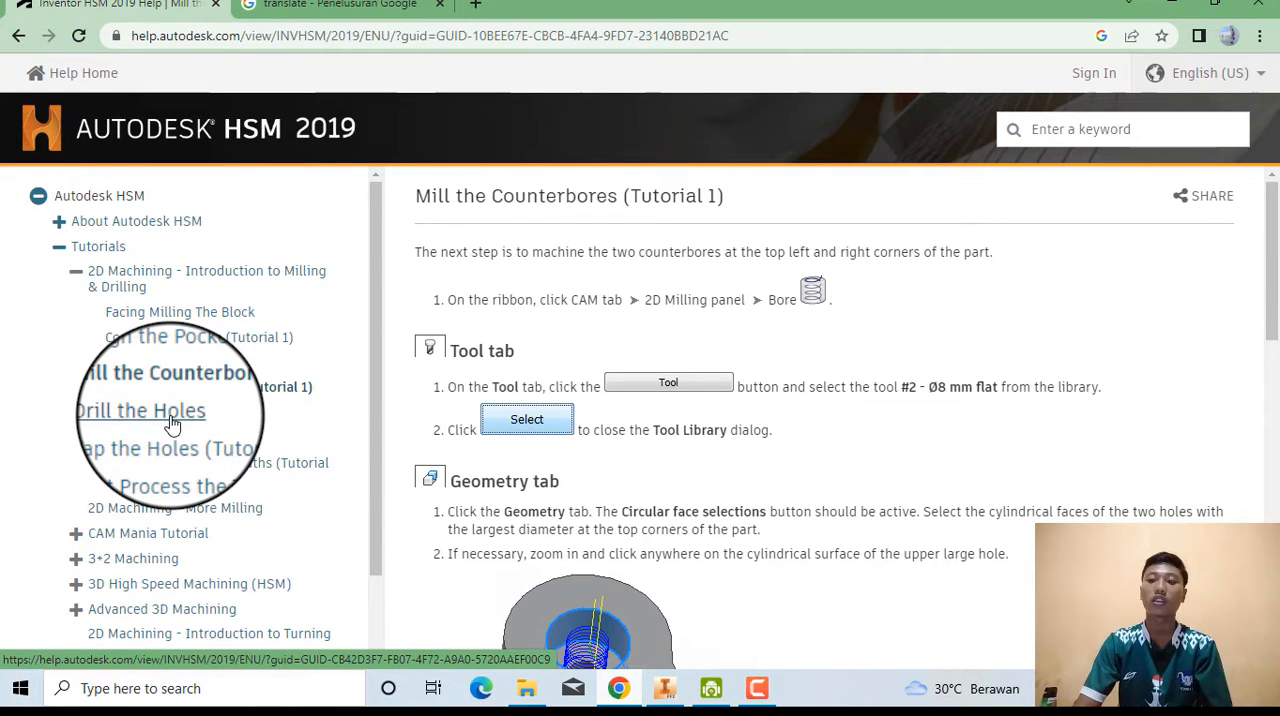
click(172, 424)
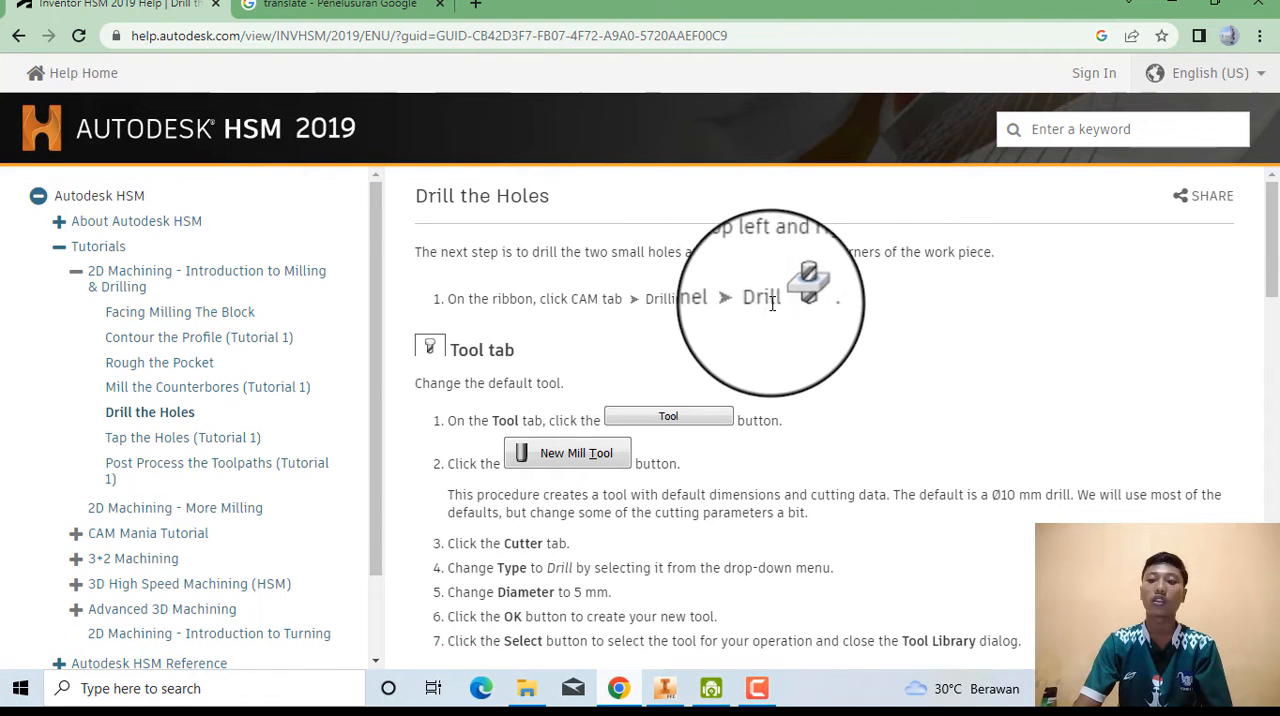
click(1230, 3)
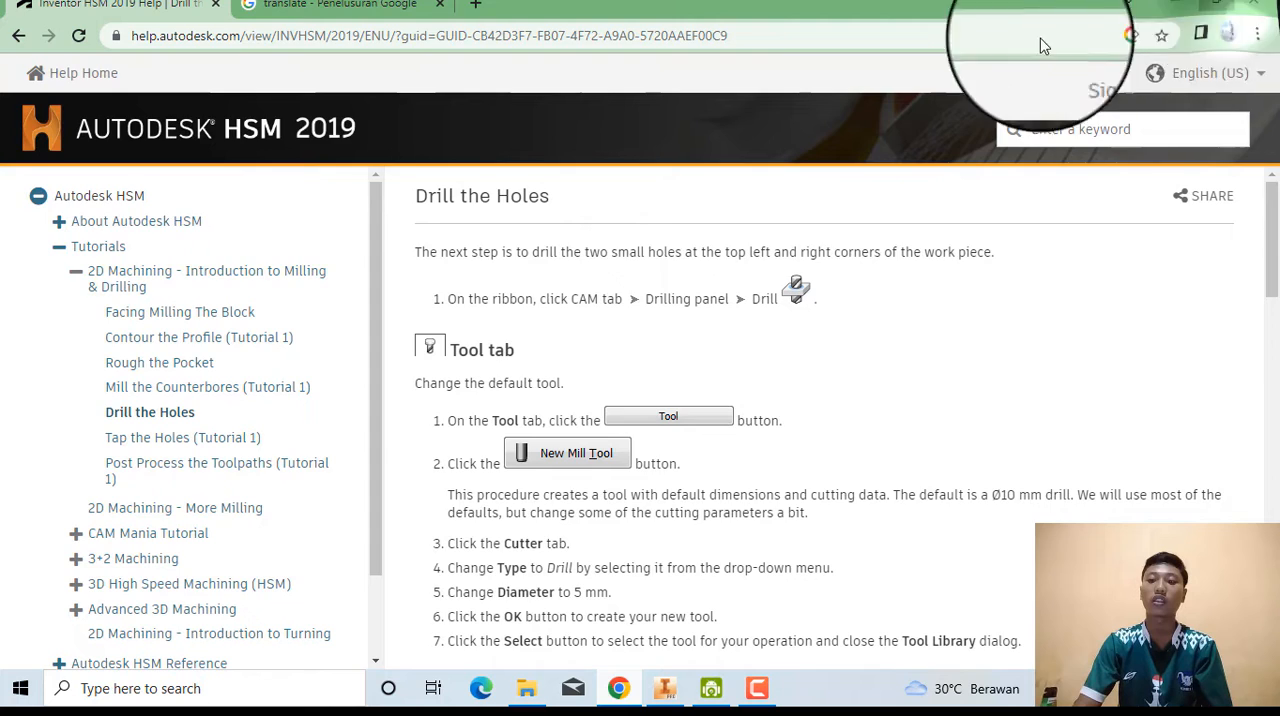
click(514, 140)
Create a Drill operation and, following the help page's Tool instructions, start a new mill tool from its tool library.
click(126, 80)
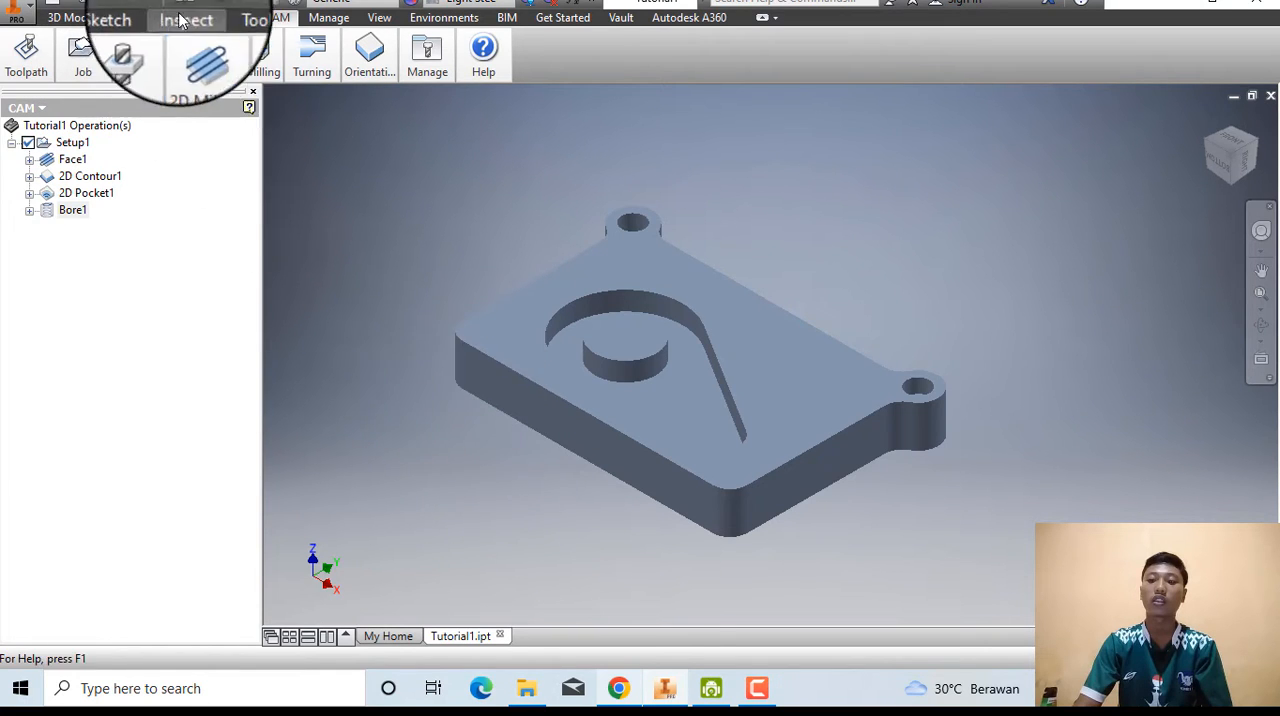
click(138, 58)
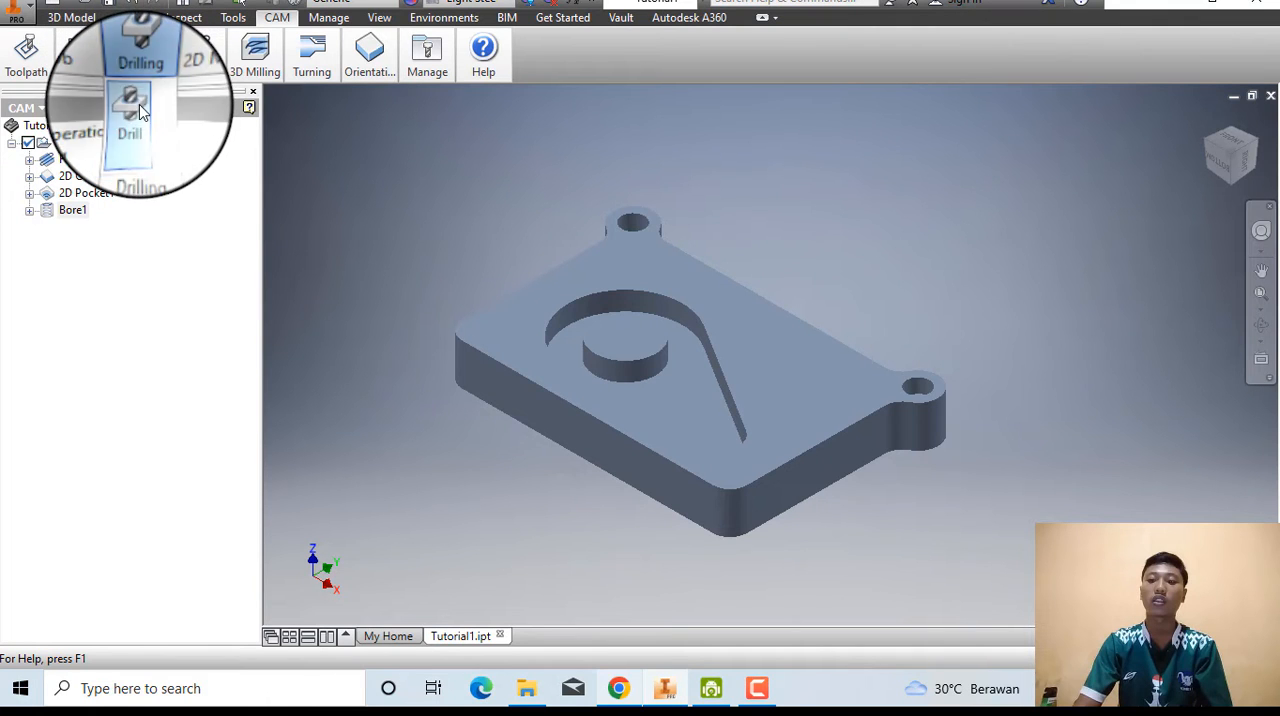
click(133, 106)
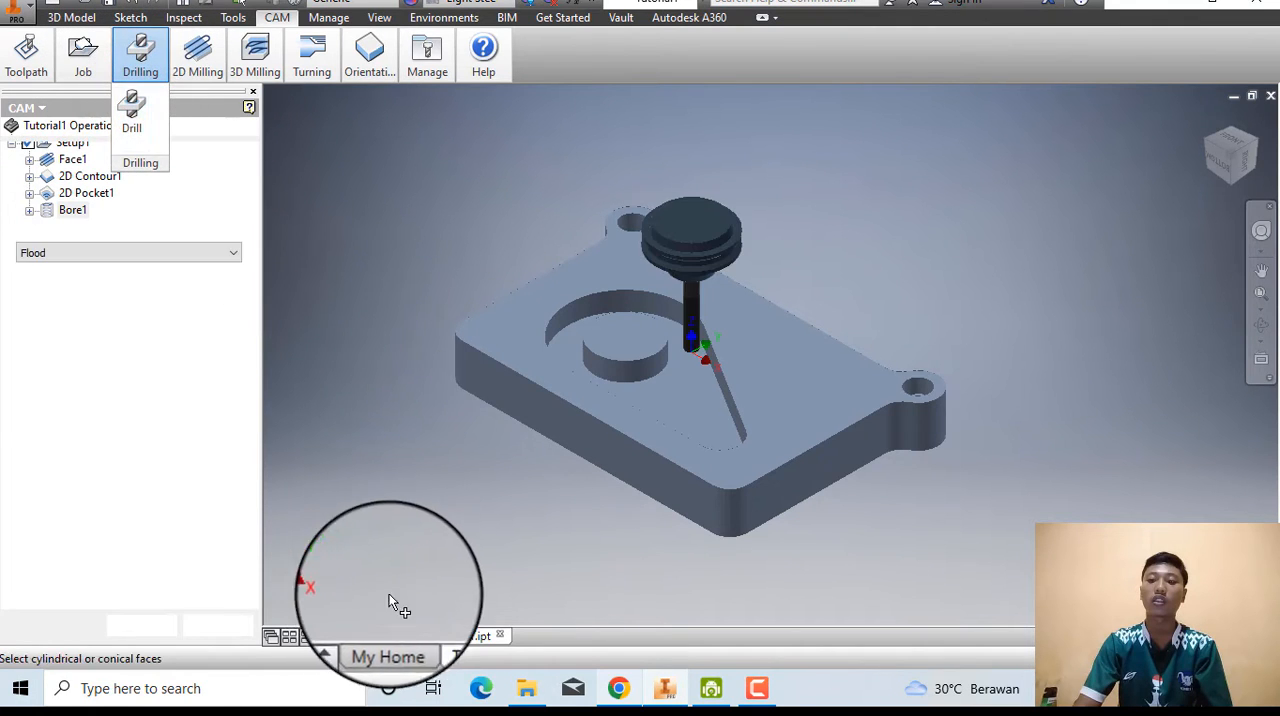
click(619, 688)
scroll(251, 435, down, 1)
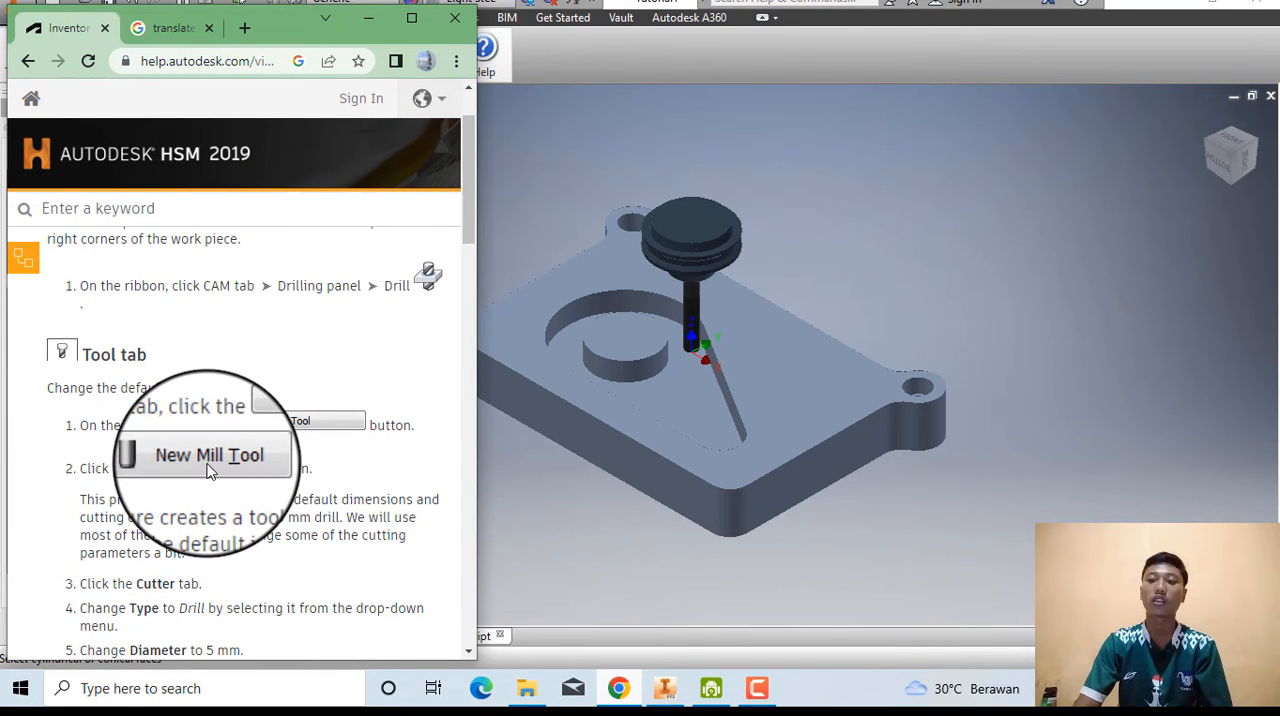
click(518, 570)
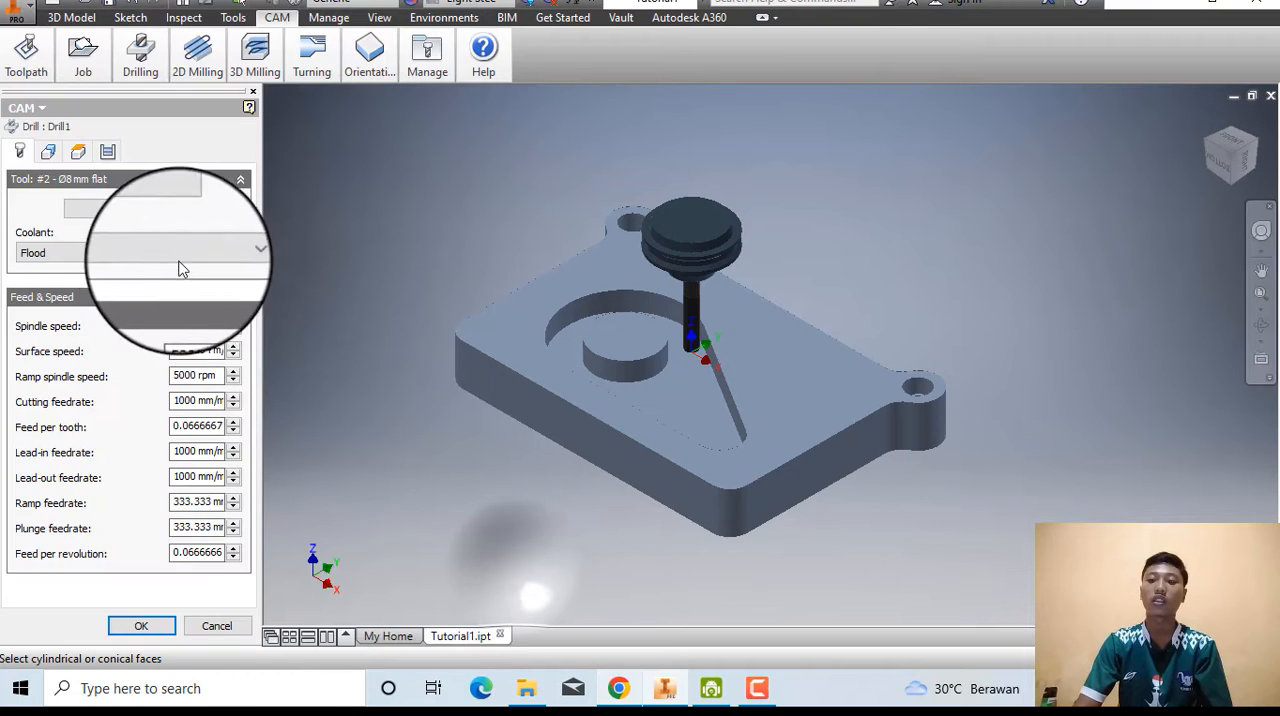
click(127, 208)
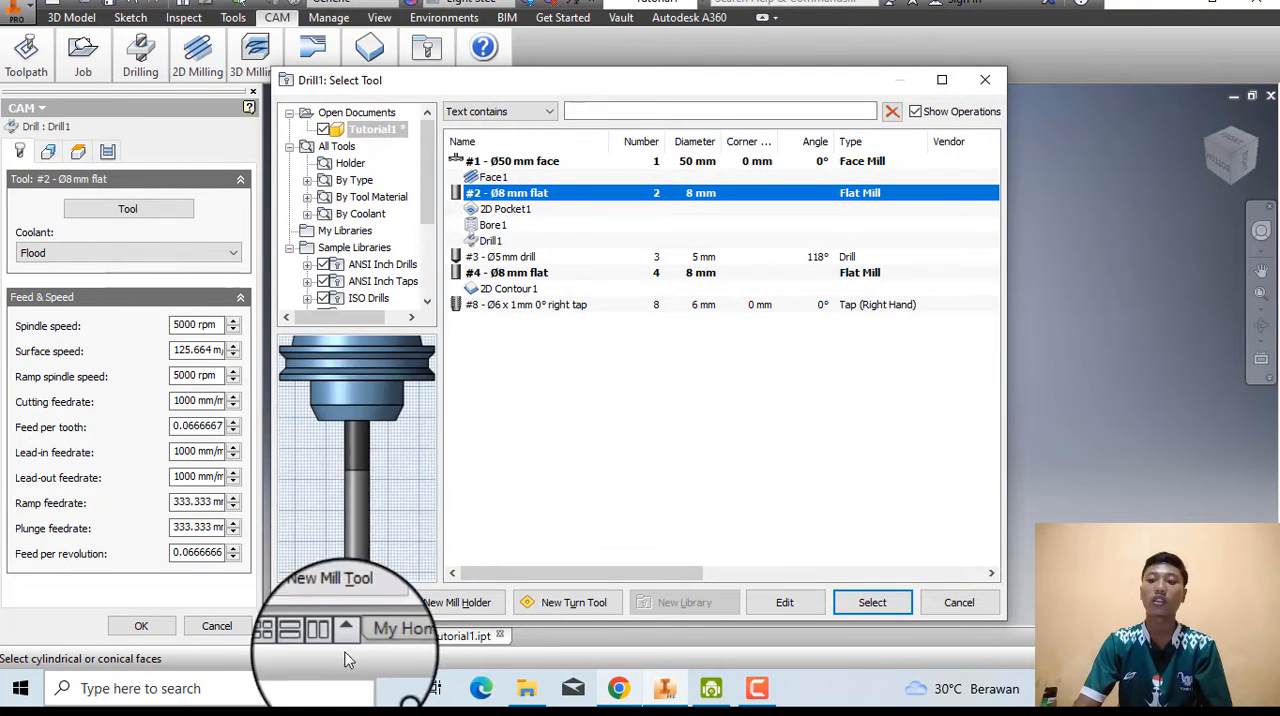
click(341, 594)
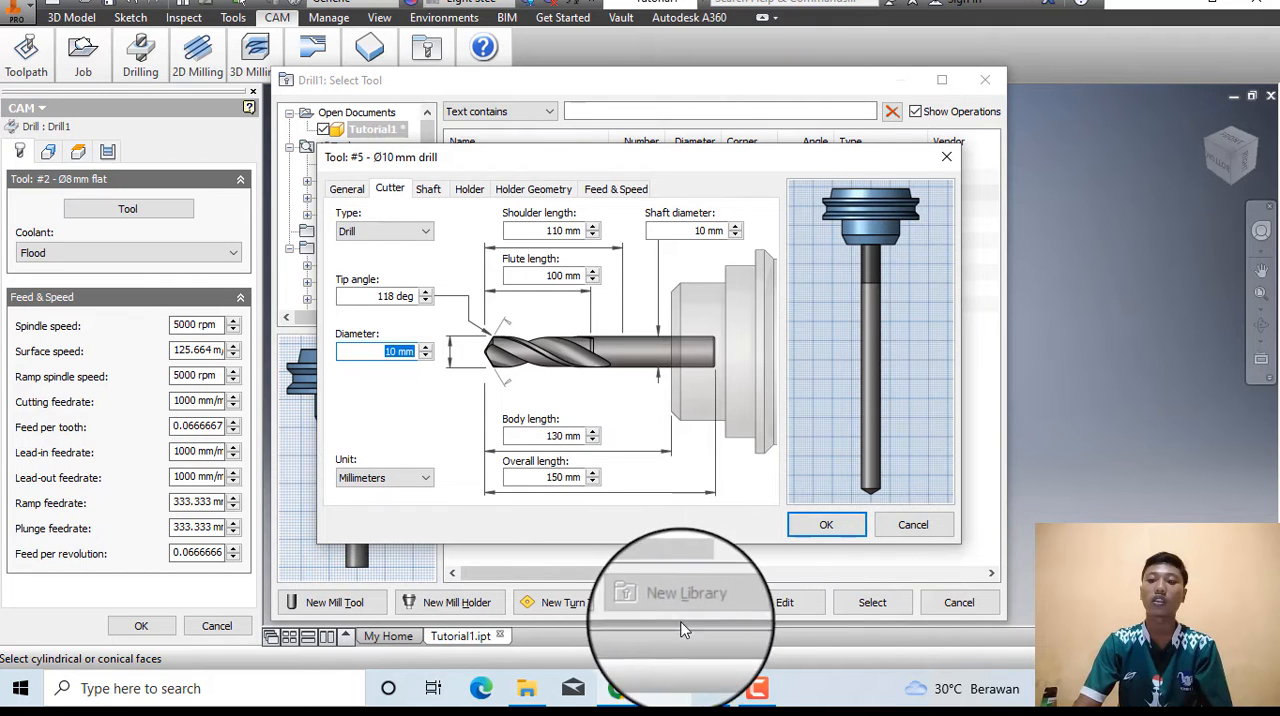
Follow the help page's Cutter instructions, keeping the new tool's type as Drill and setting its diameter to 5 mm.
click(618, 688)
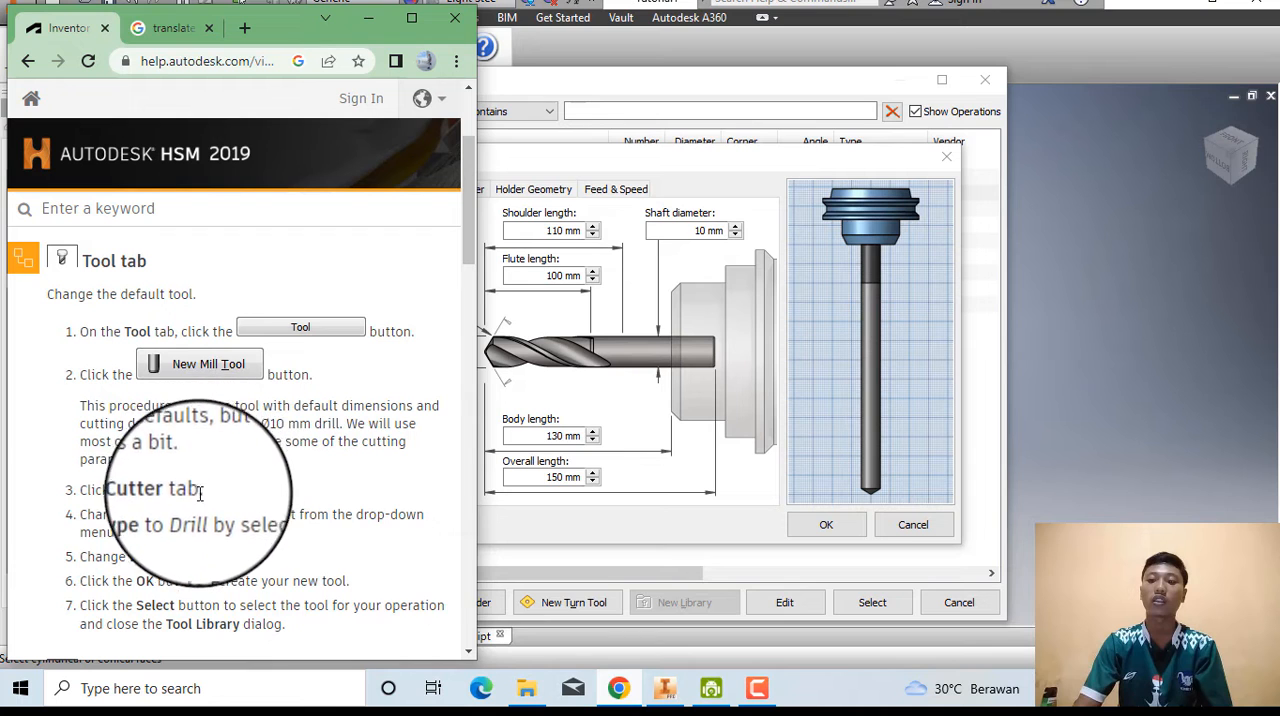
click(515, 578)
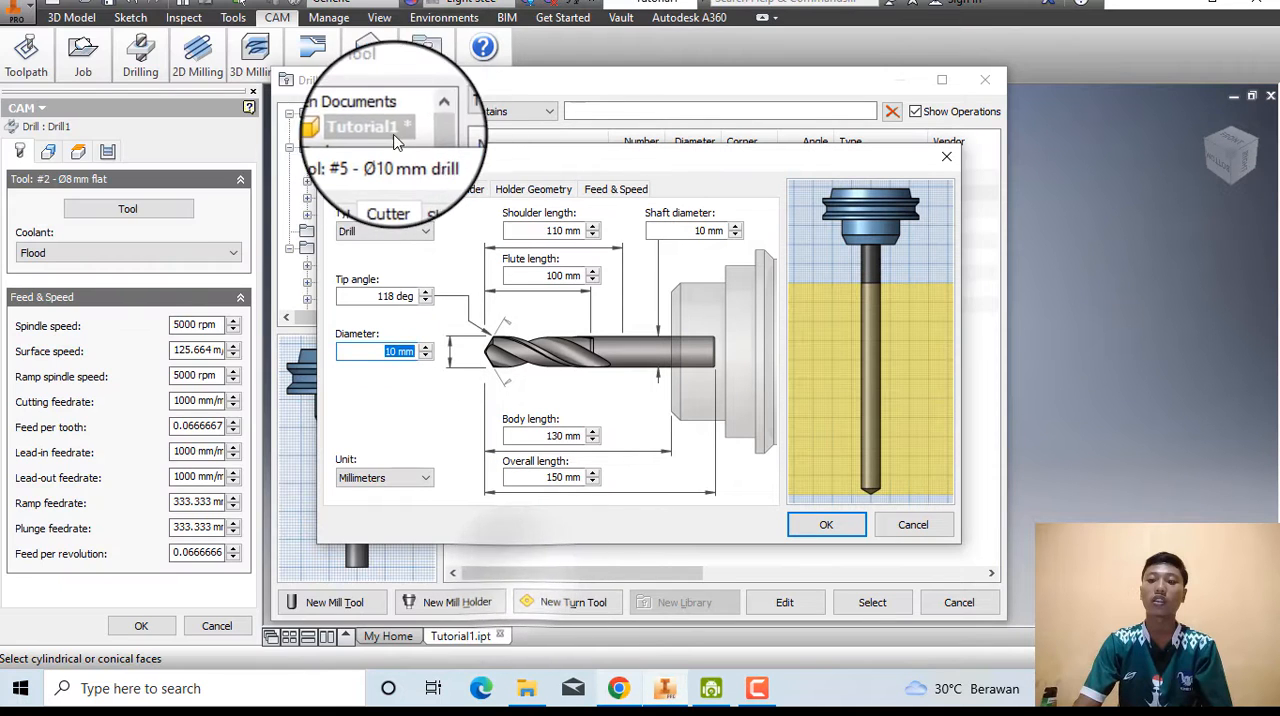
click(618, 688)
scroll(190, 450, down, 1)
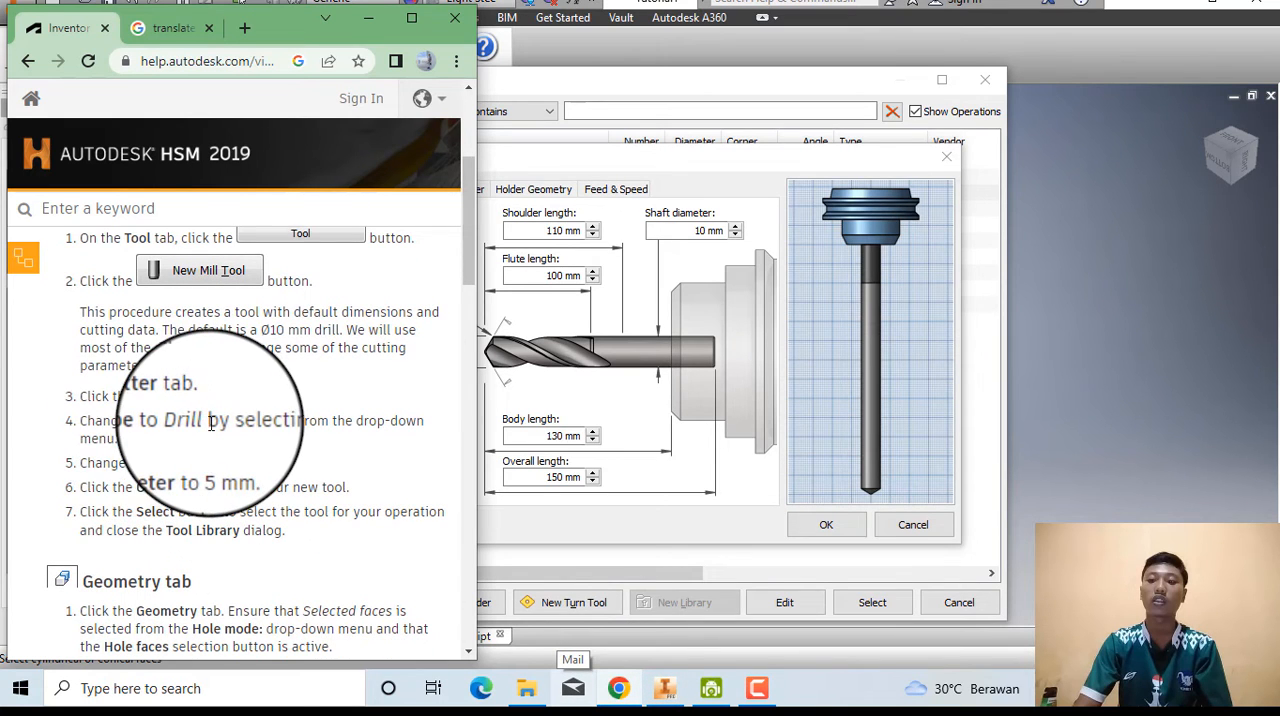
click(526, 537)
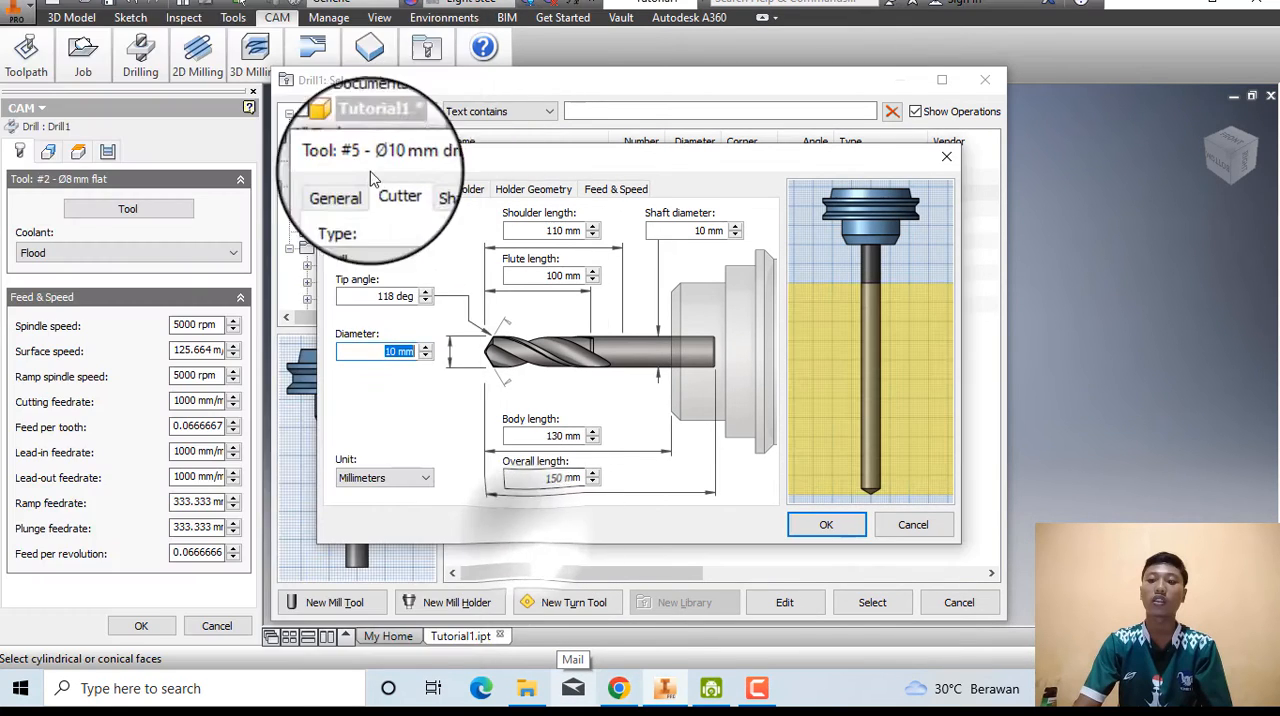
click(617, 688)
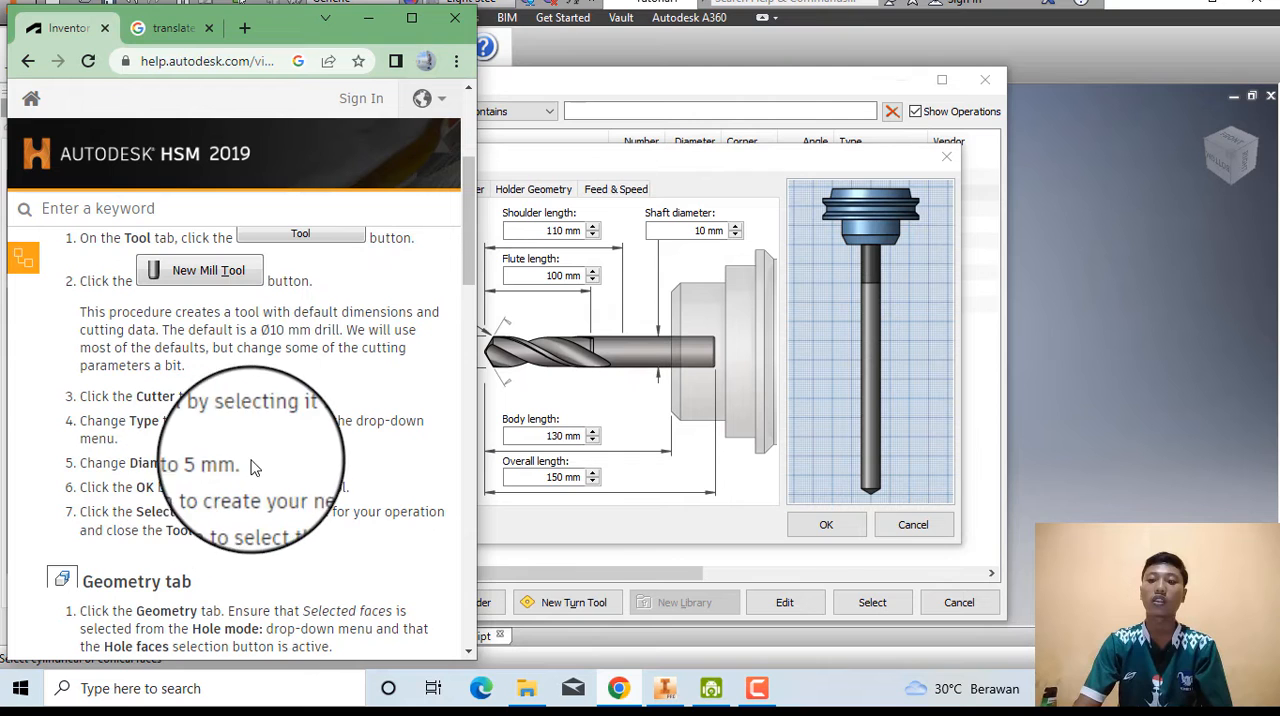
click(535, 537)
click(424, 355)
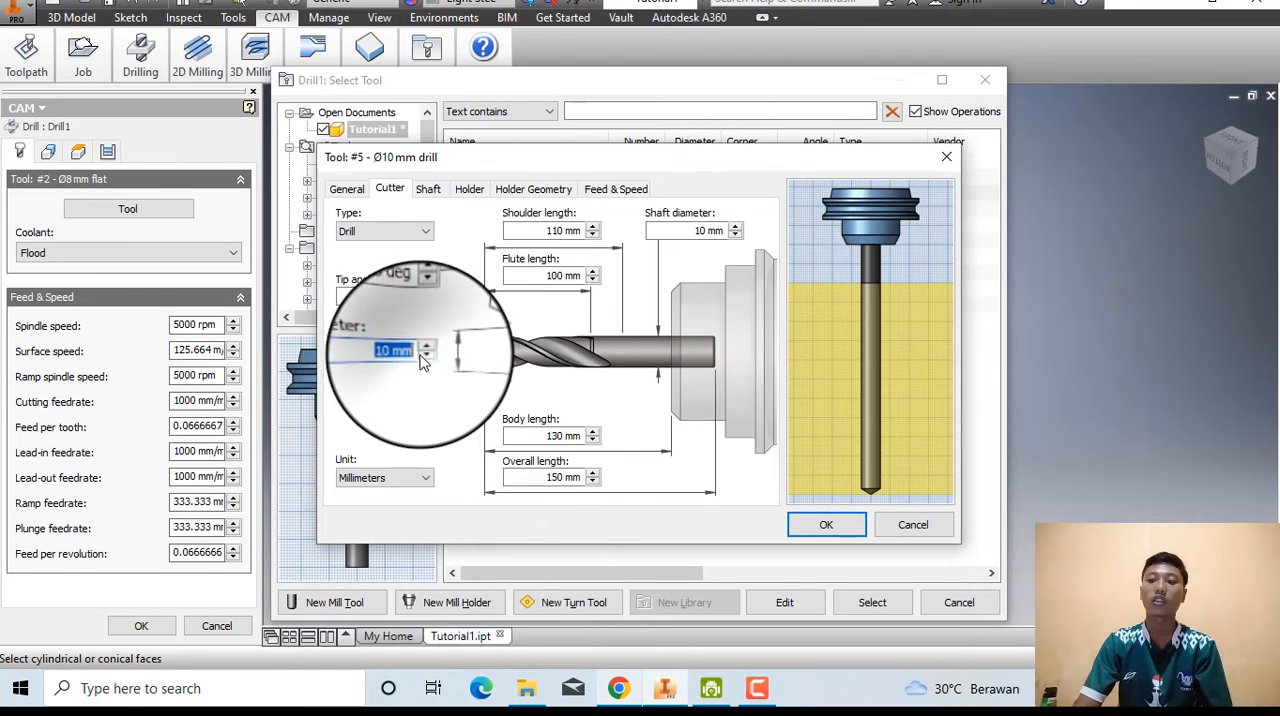
click(424, 355)
click(424, 355)
click(424, 356)
click(424, 356)
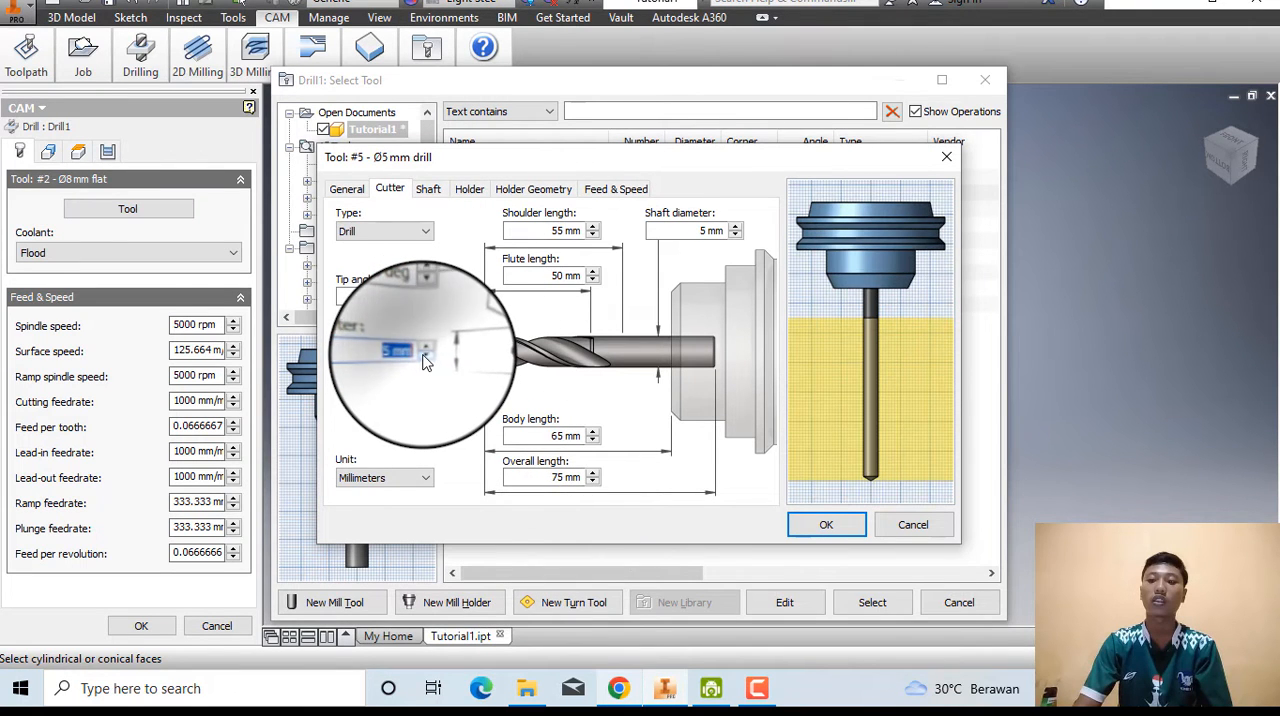
Read the help page's remaining Tool instructions and confirm the new Ø5 mm drill to add it to the tool library.
click(618, 688)
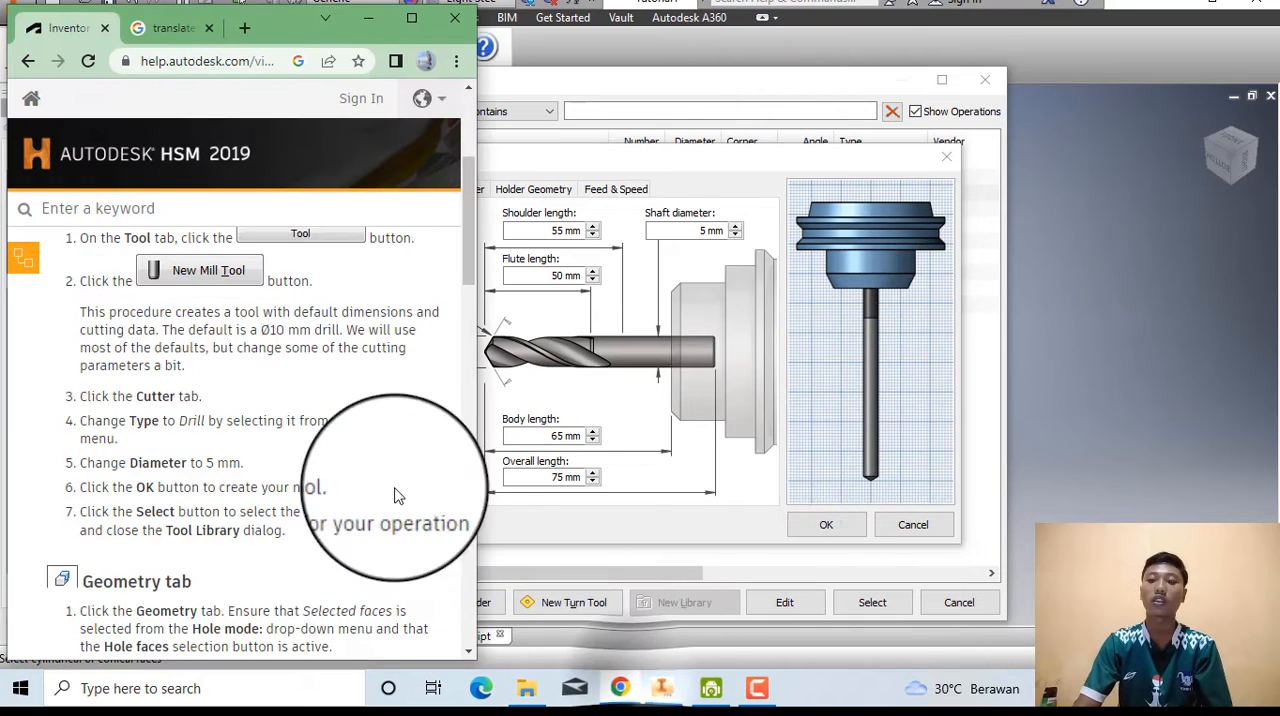
scroll(250, 440, down, 2)
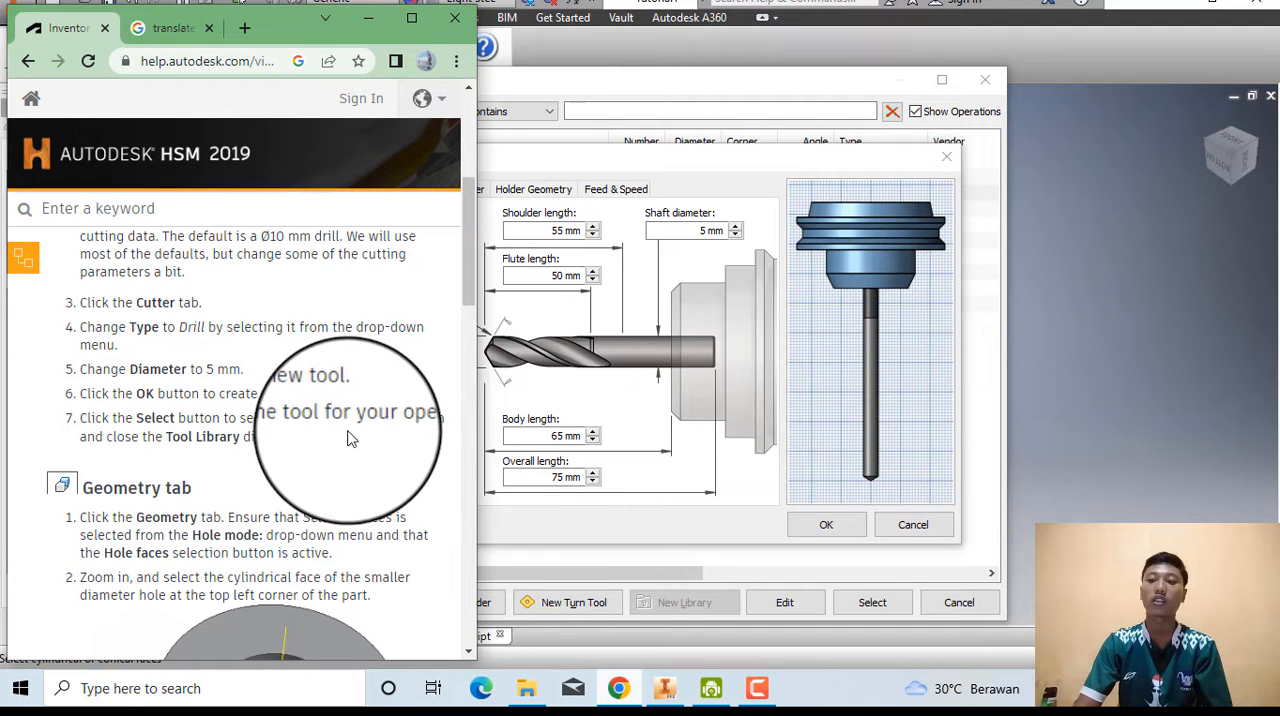
click(588, 528)
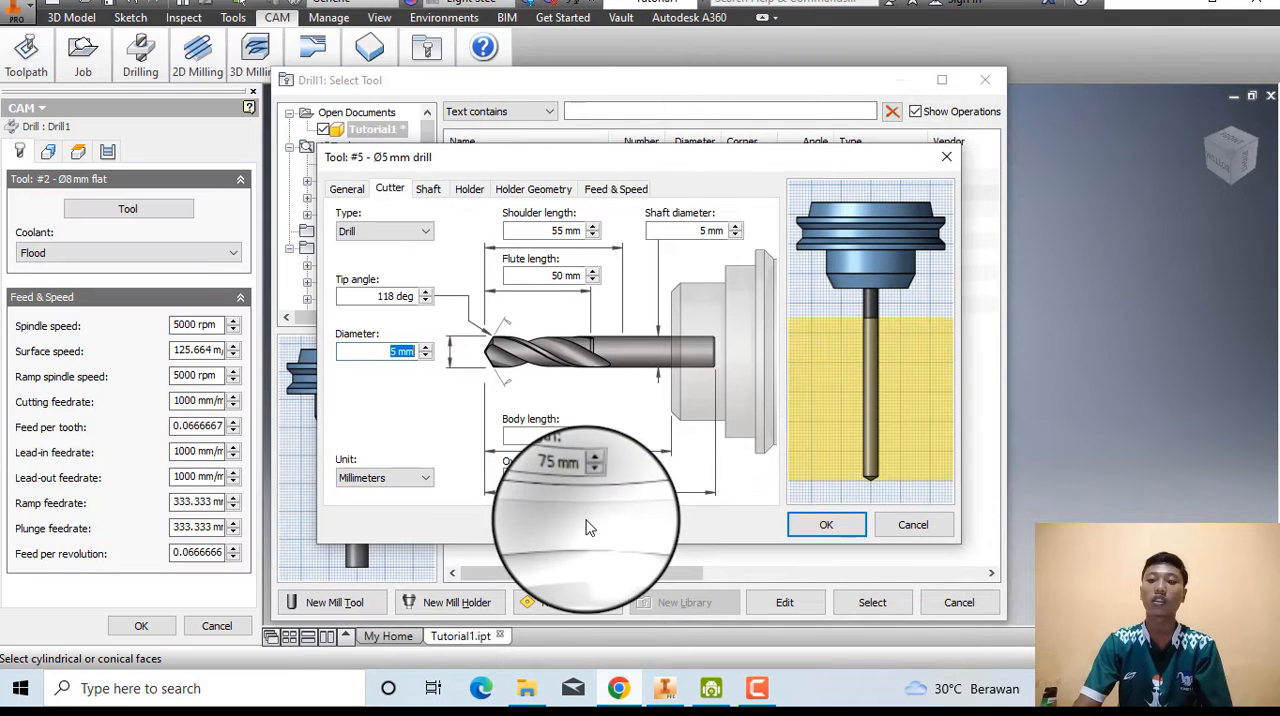
click(828, 526)
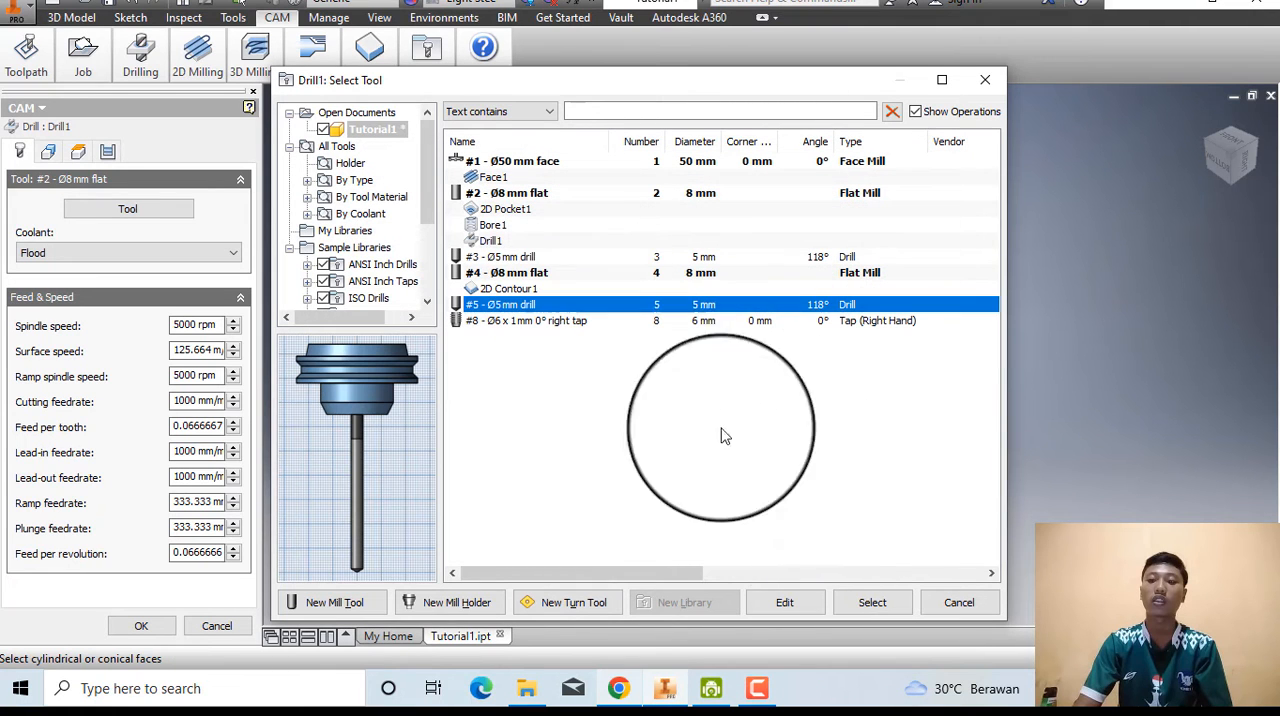
Assign the #5 Ø5 mm drill to the drilling operation and read the help page's Geometry instructions.
click(870, 605)
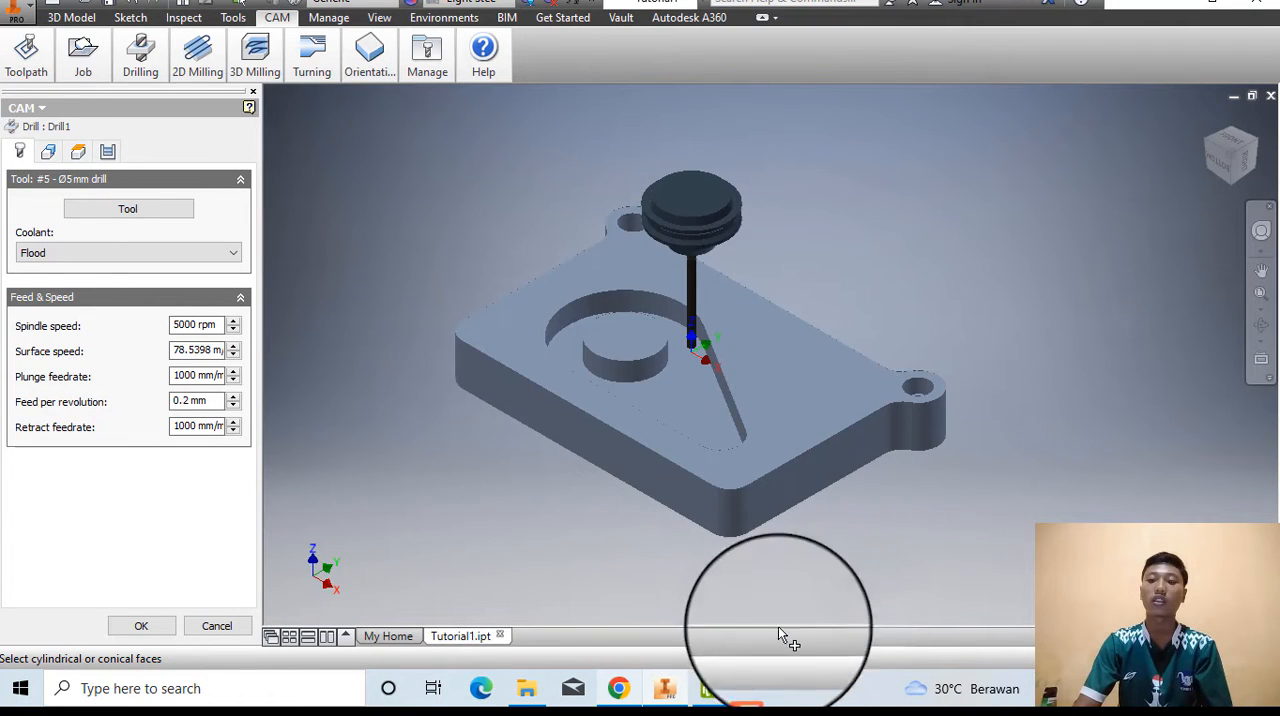
click(619, 688)
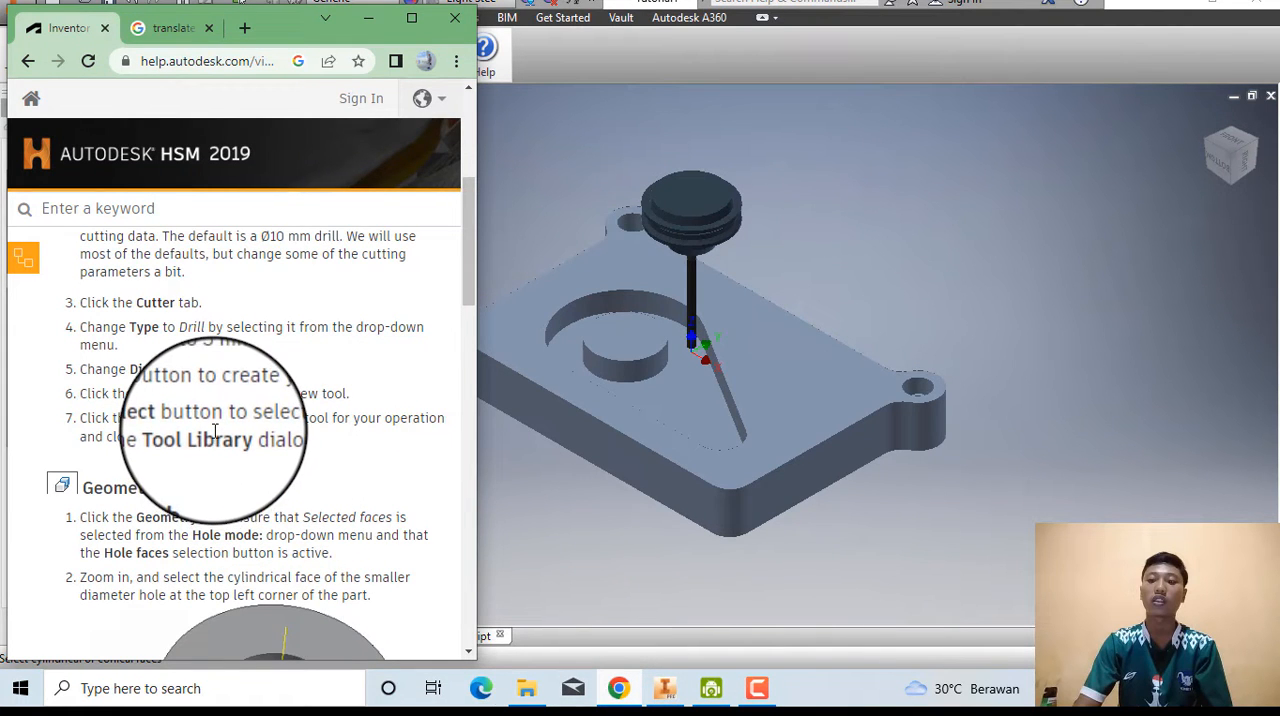
scroll(214, 430, down, 4)
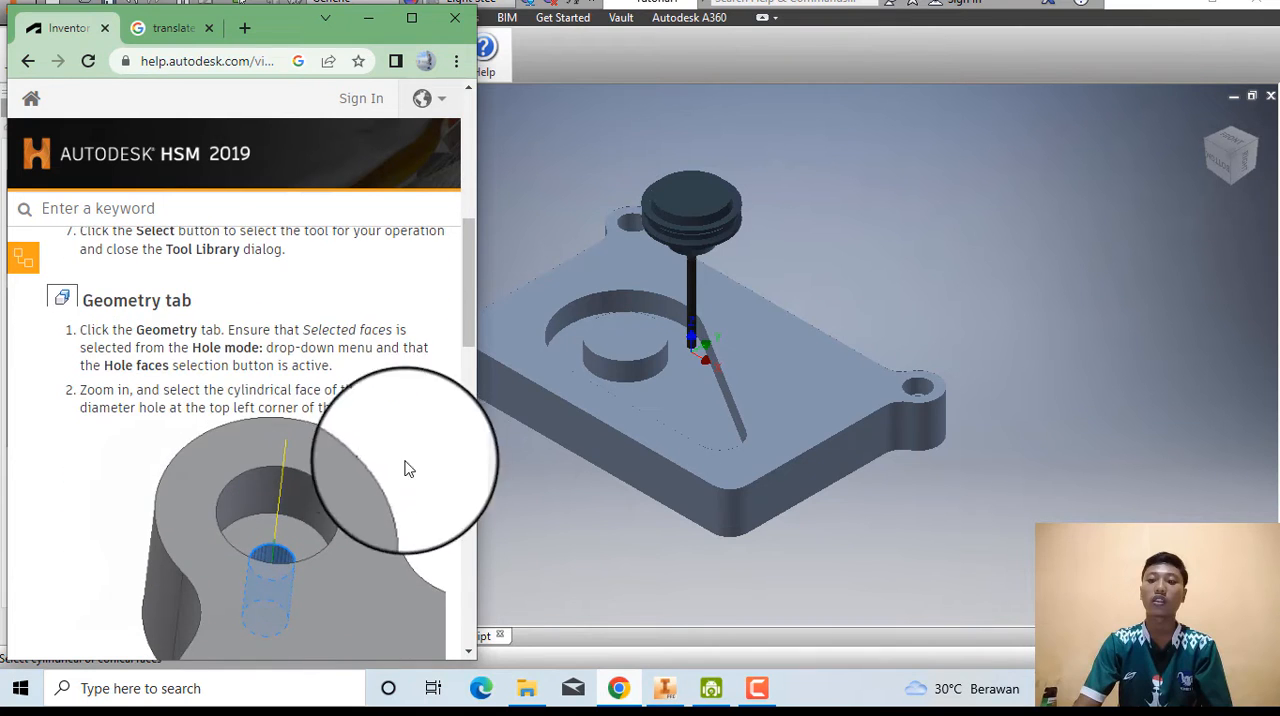
click(628, 568)
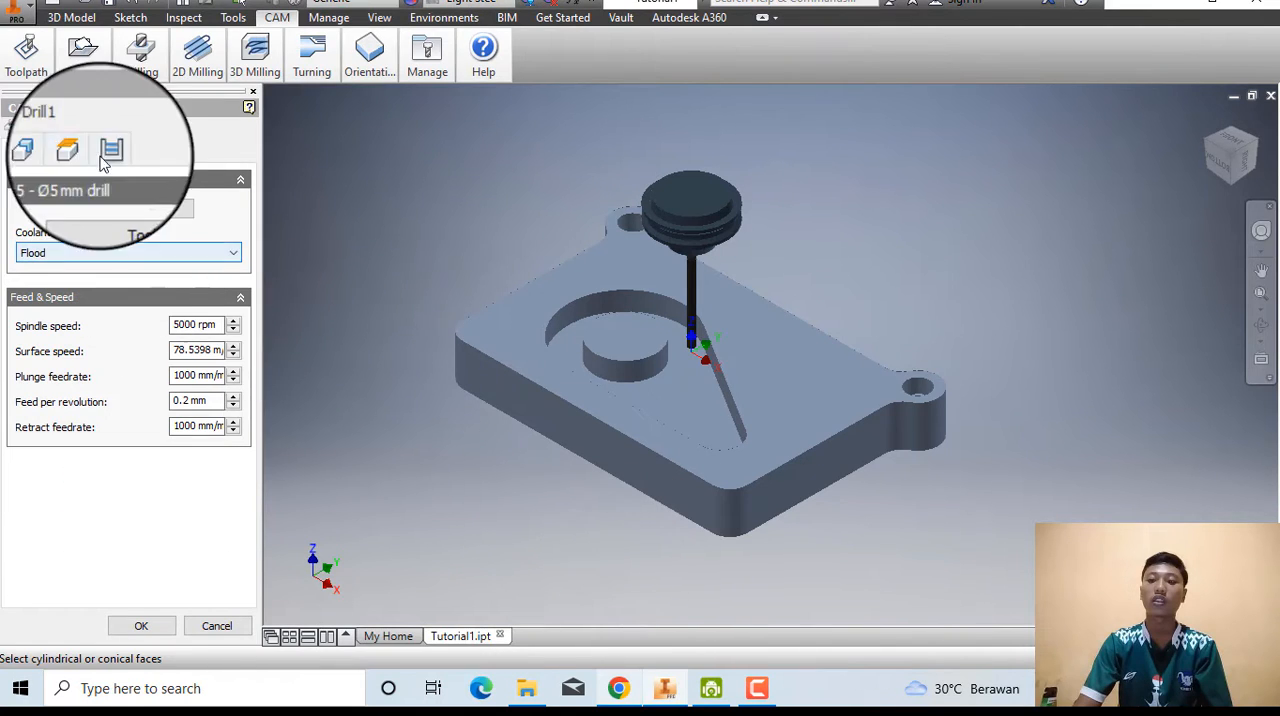
Pick the smaller 5 mm cylindrical faces beneath the counterbores in both corner lugs as the operation's hole faces.
click(49, 152)
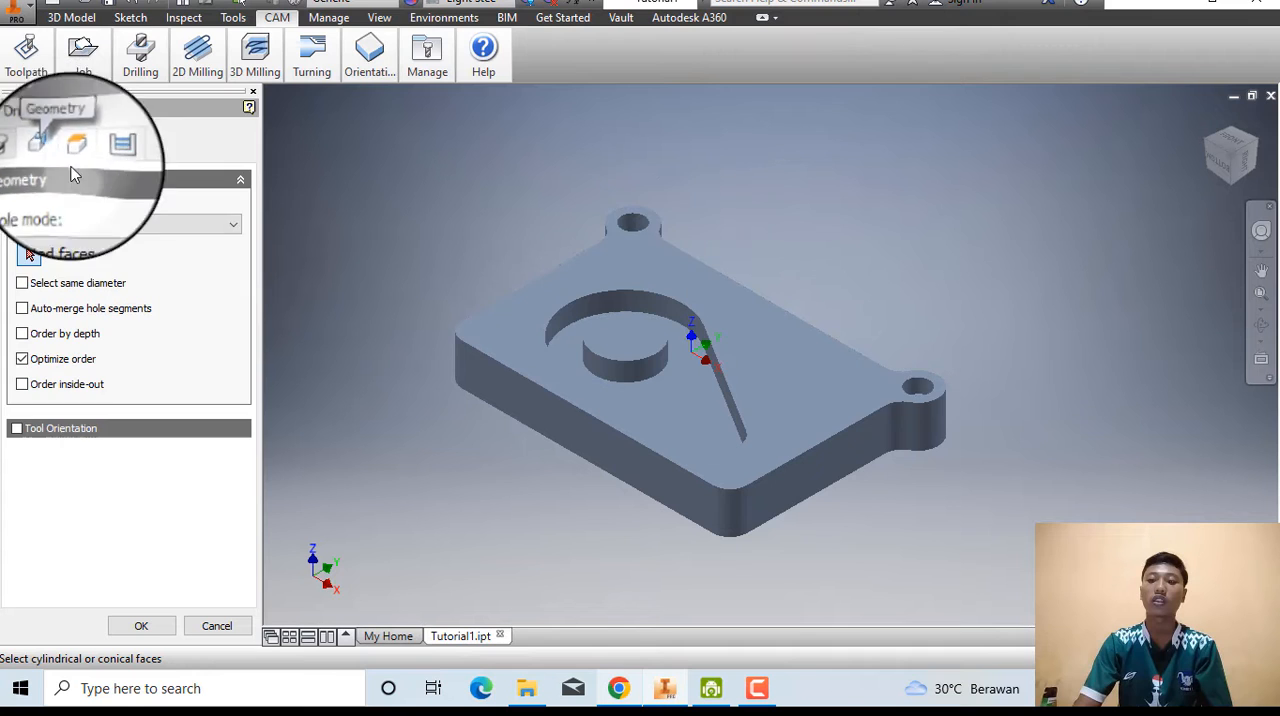
click(634, 262)
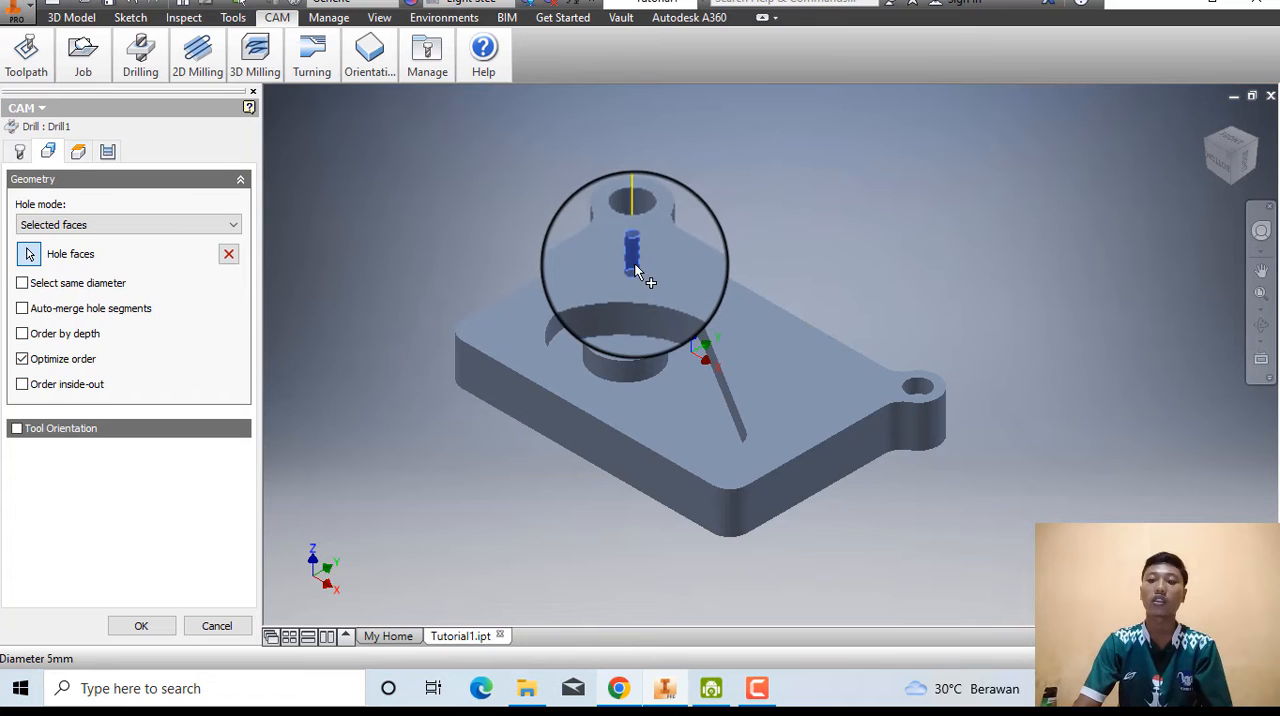
click(1261, 270)
scroll(922, 374, down, 6)
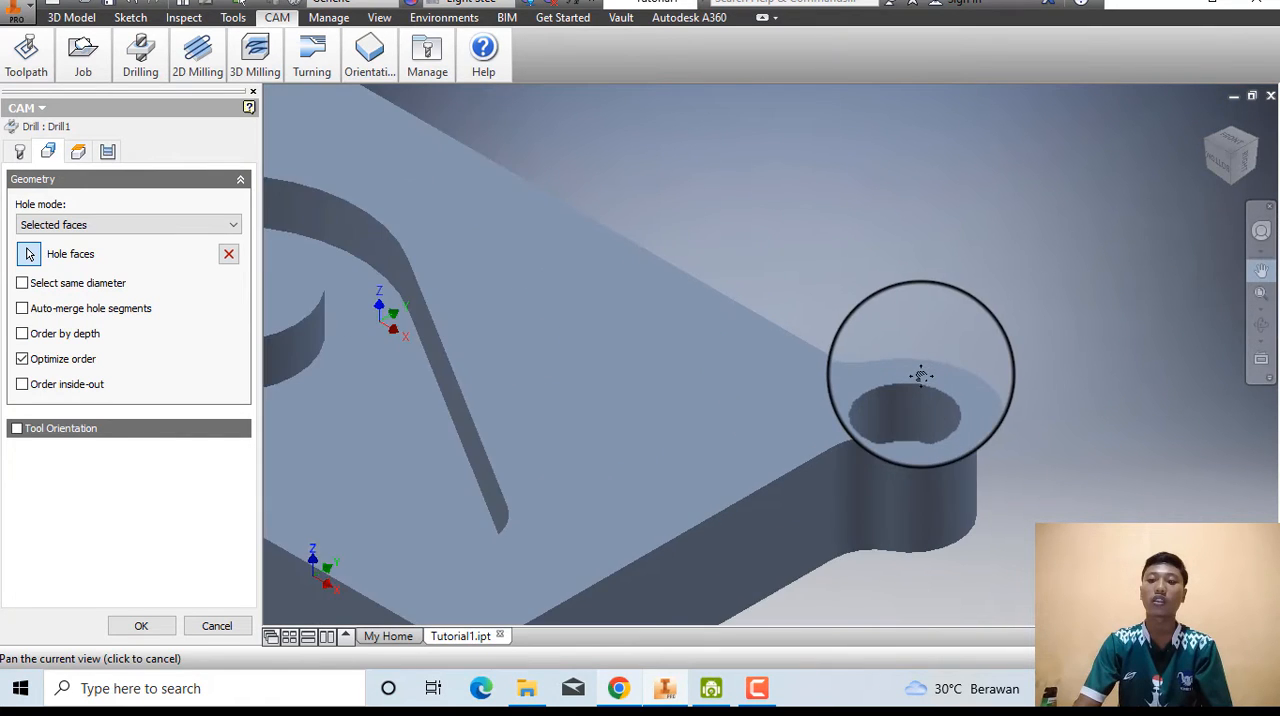
drag(911, 537, 692, 334)
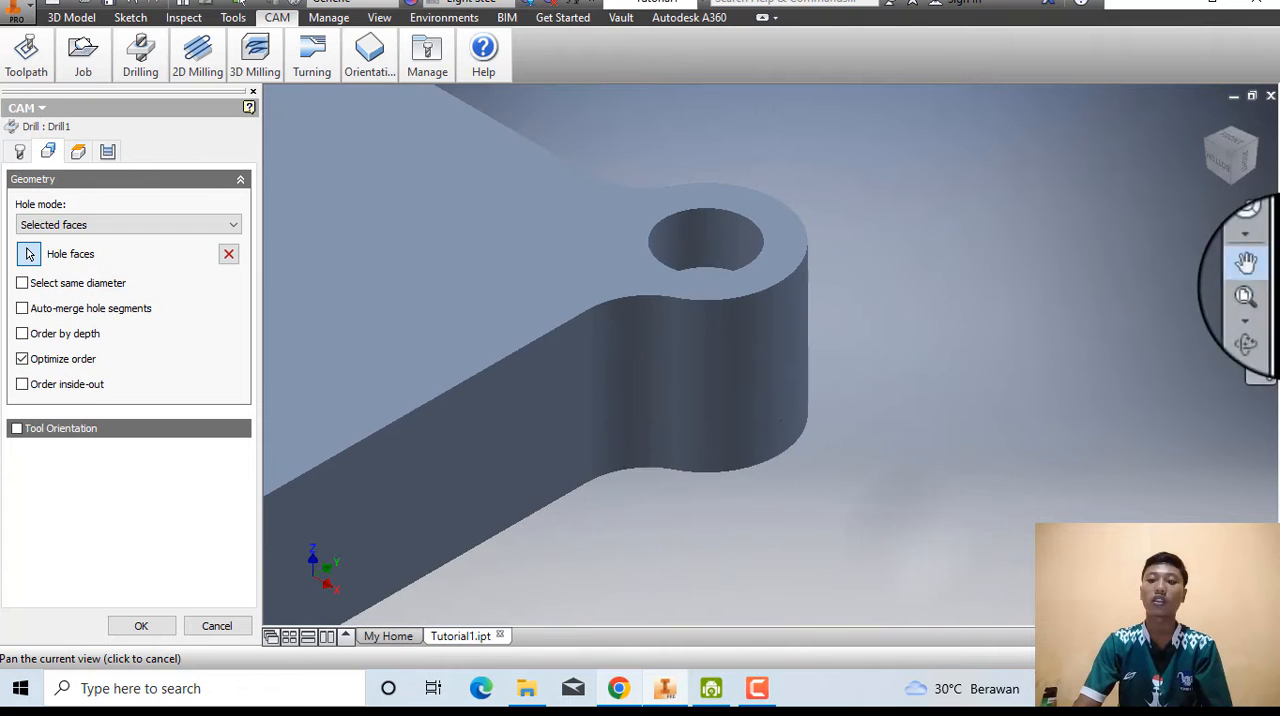
click(1269, 269)
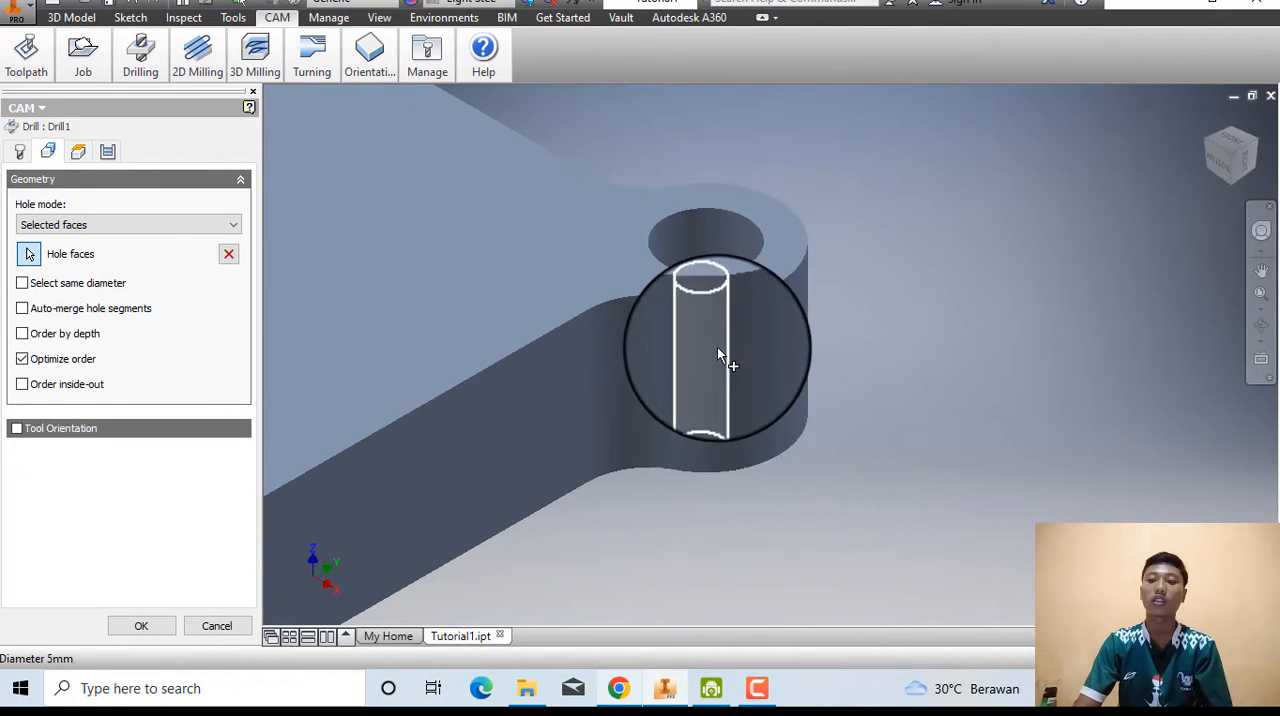
click(718, 350)
scroll(630, 390, down, 5)
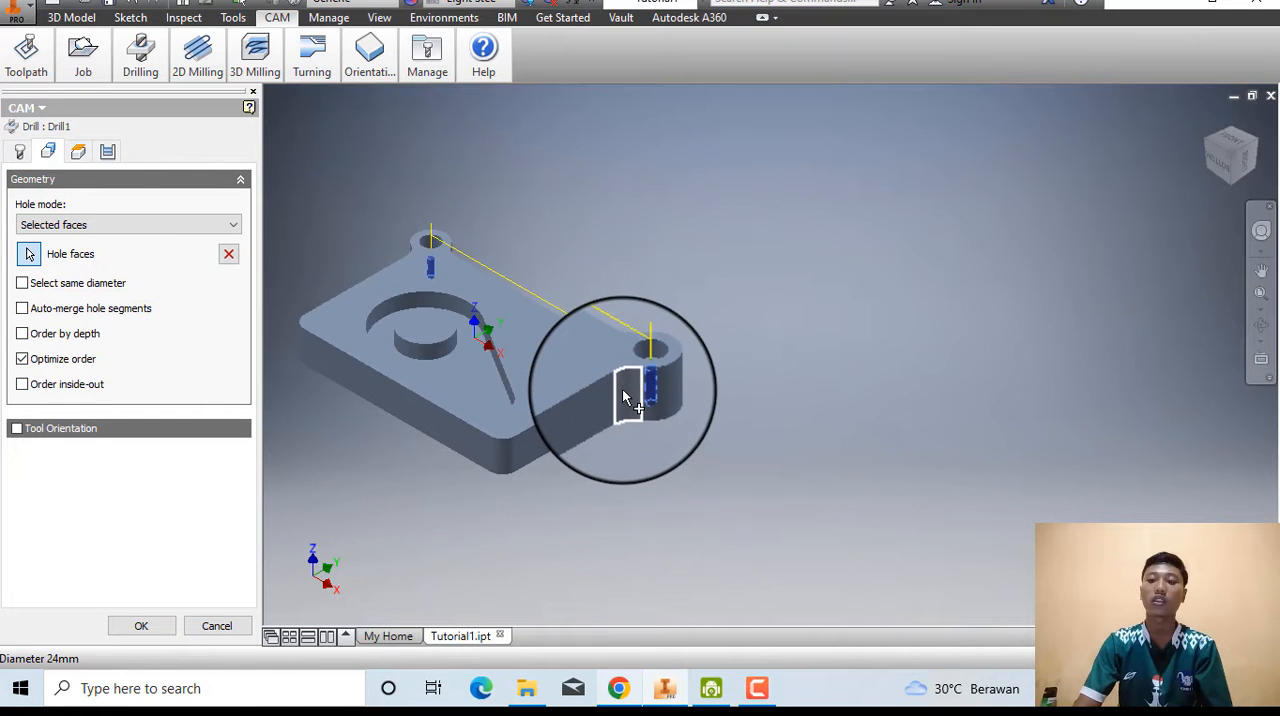
click(1261, 270)
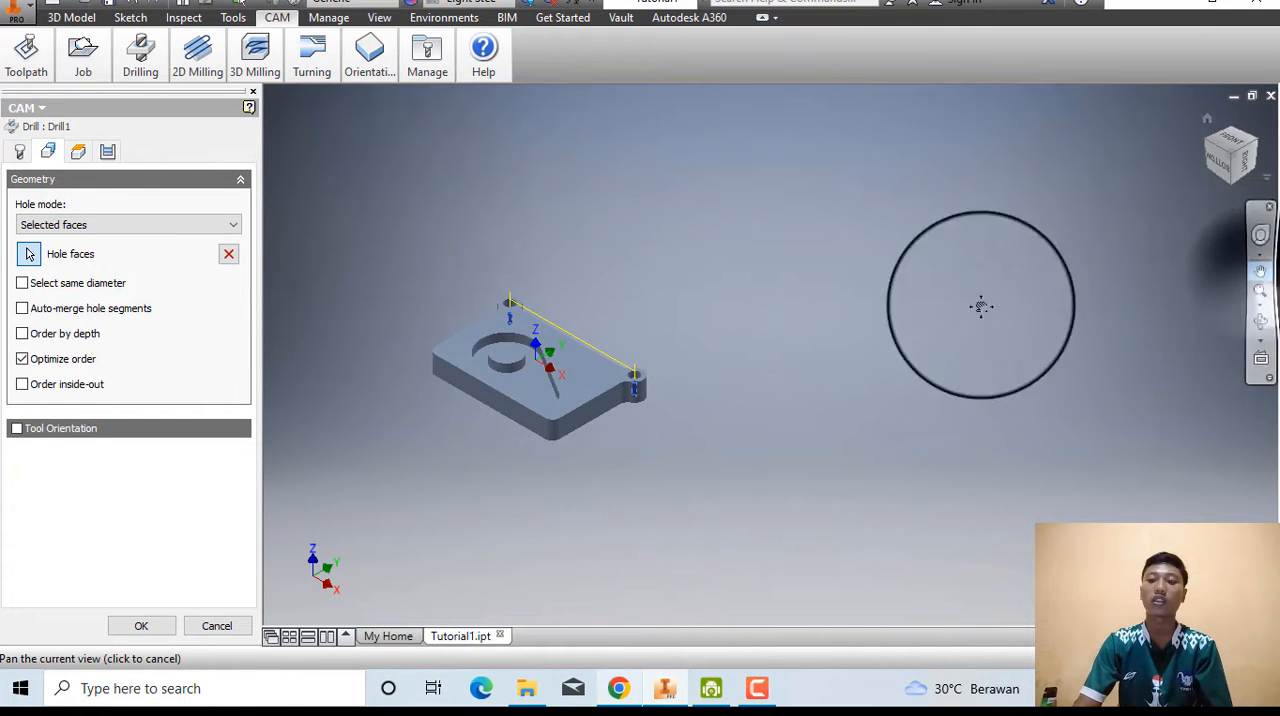
drag(540, 368, 732, 368)
scroll(734, 368, up, 4)
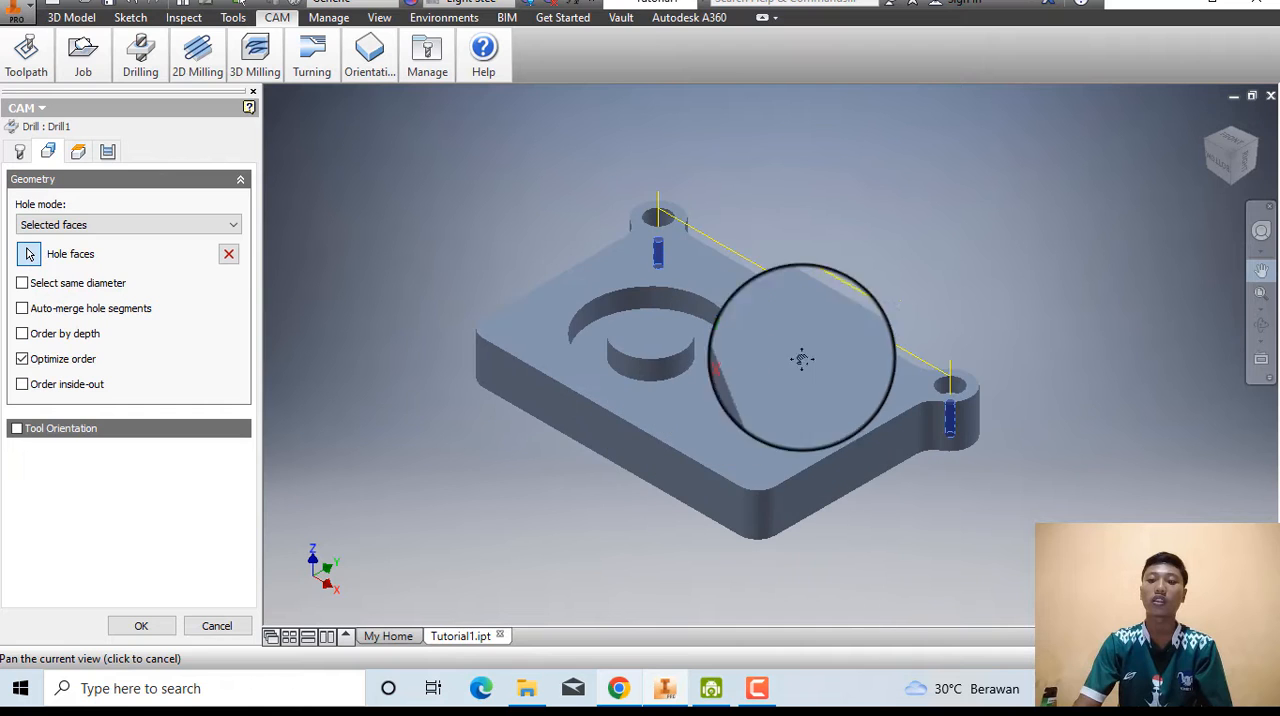
Follow the help page's Heights instructions and enable Drill tip through bottom for the drilling operation.
click(619, 688)
scroll(330, 465, down, 4)
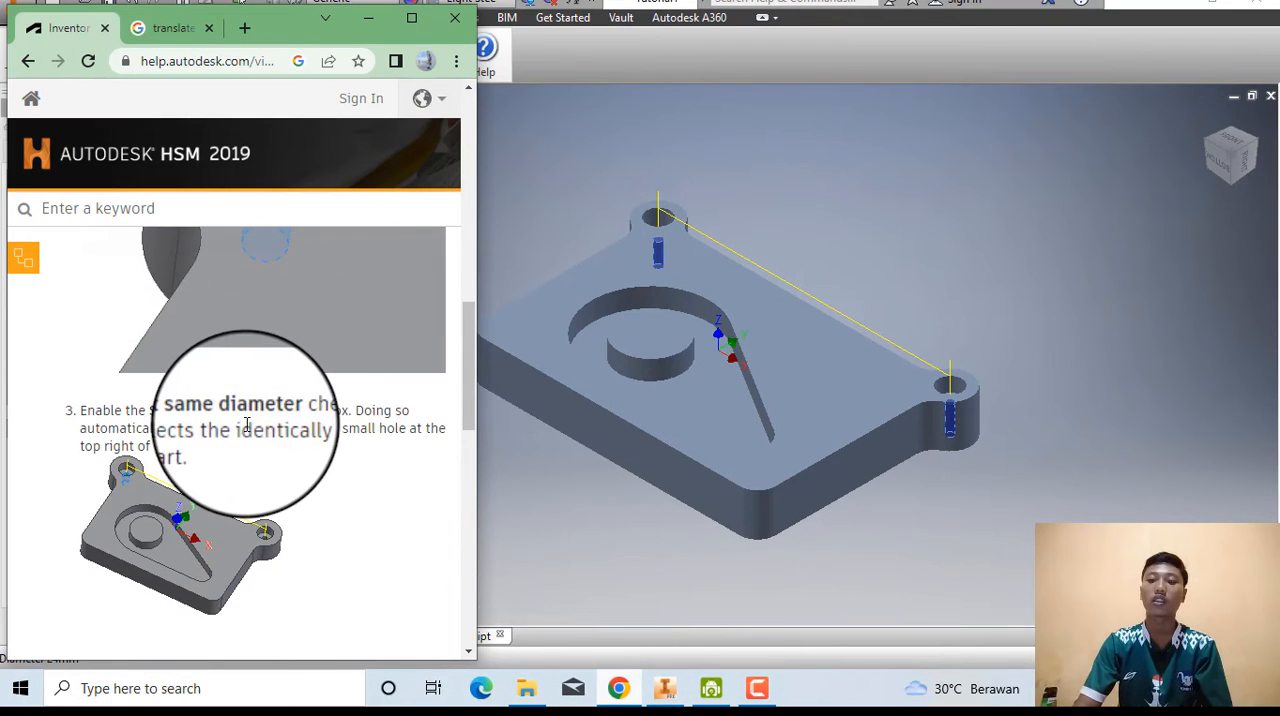
scroll(221, 430, down, 3)
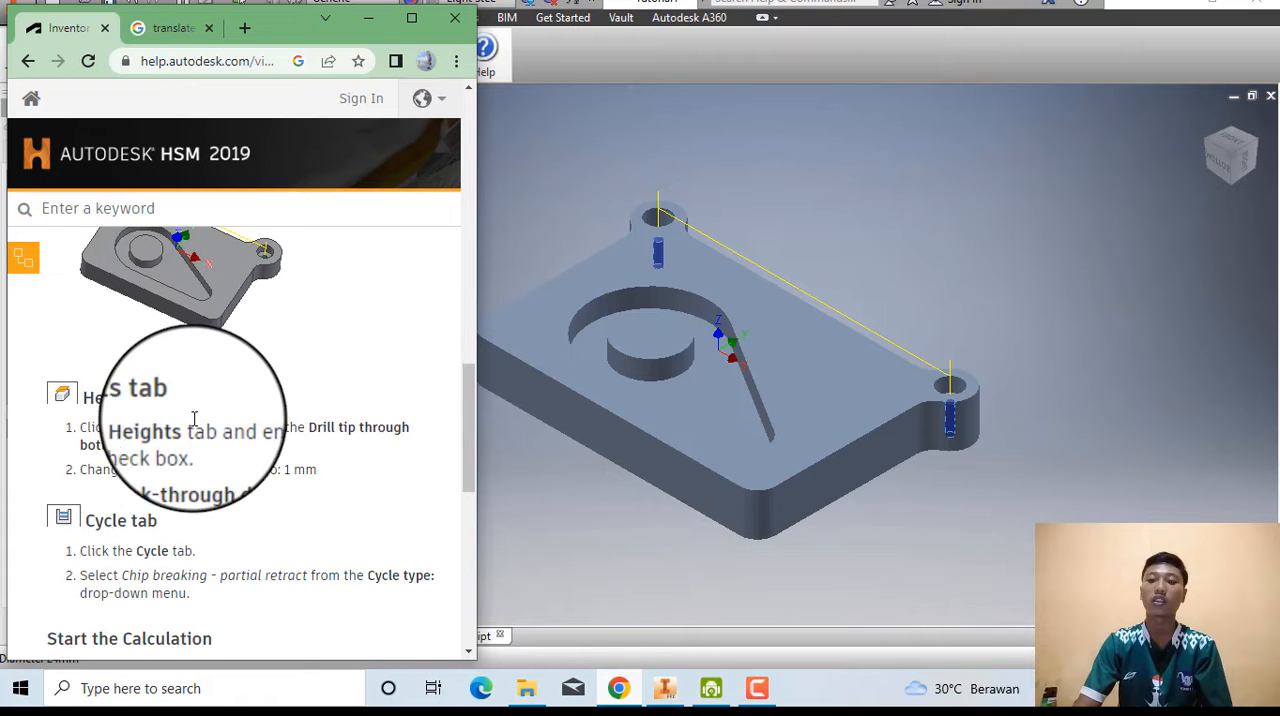
click(669, 566)
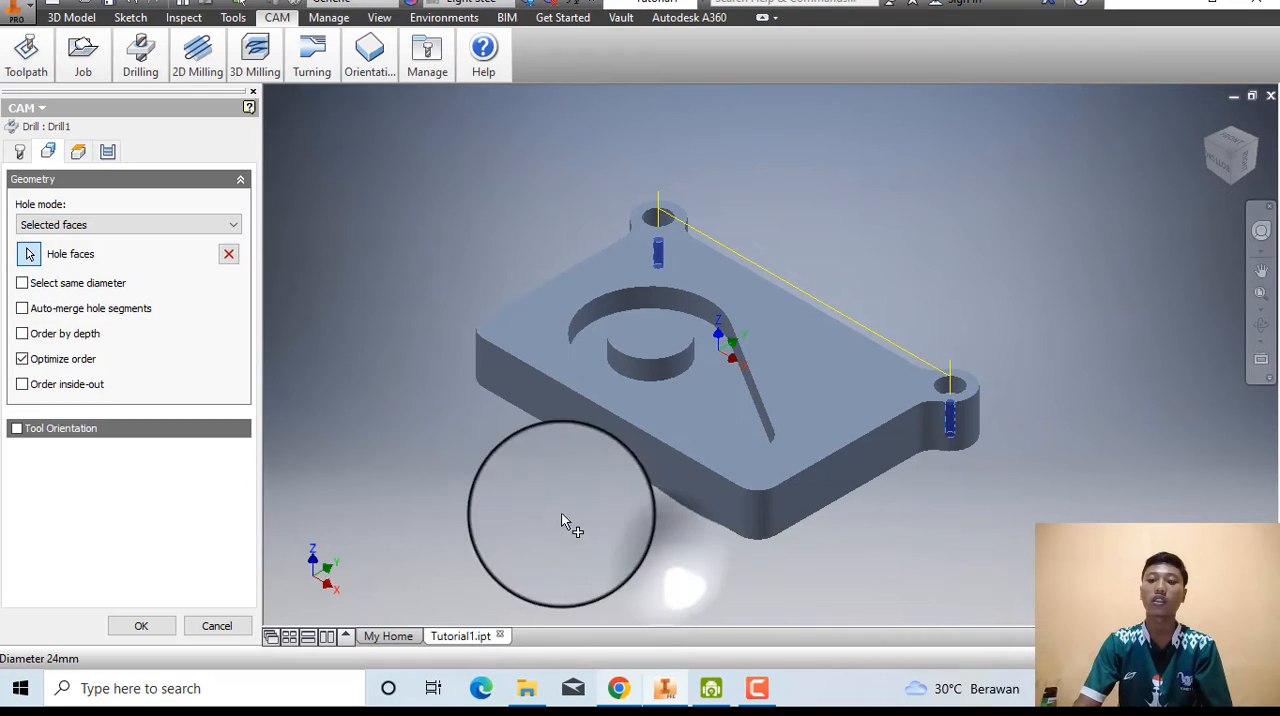
click(78, 151)
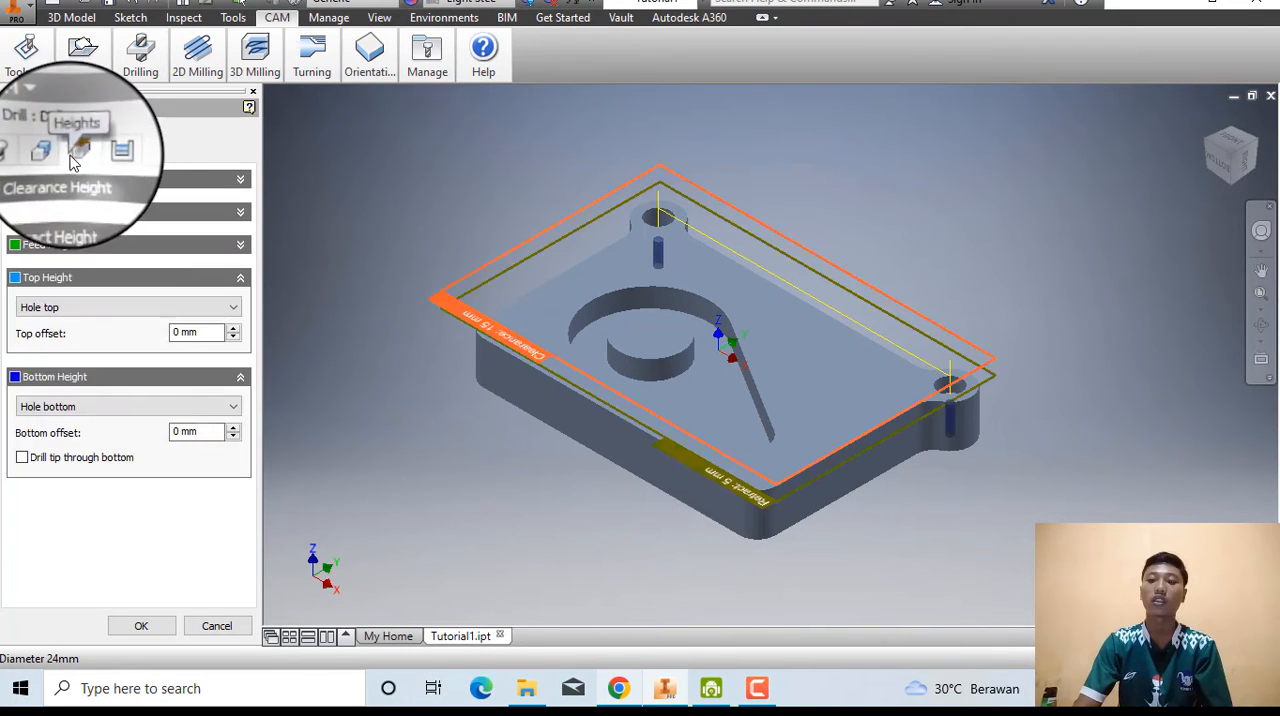
click(610, 688)
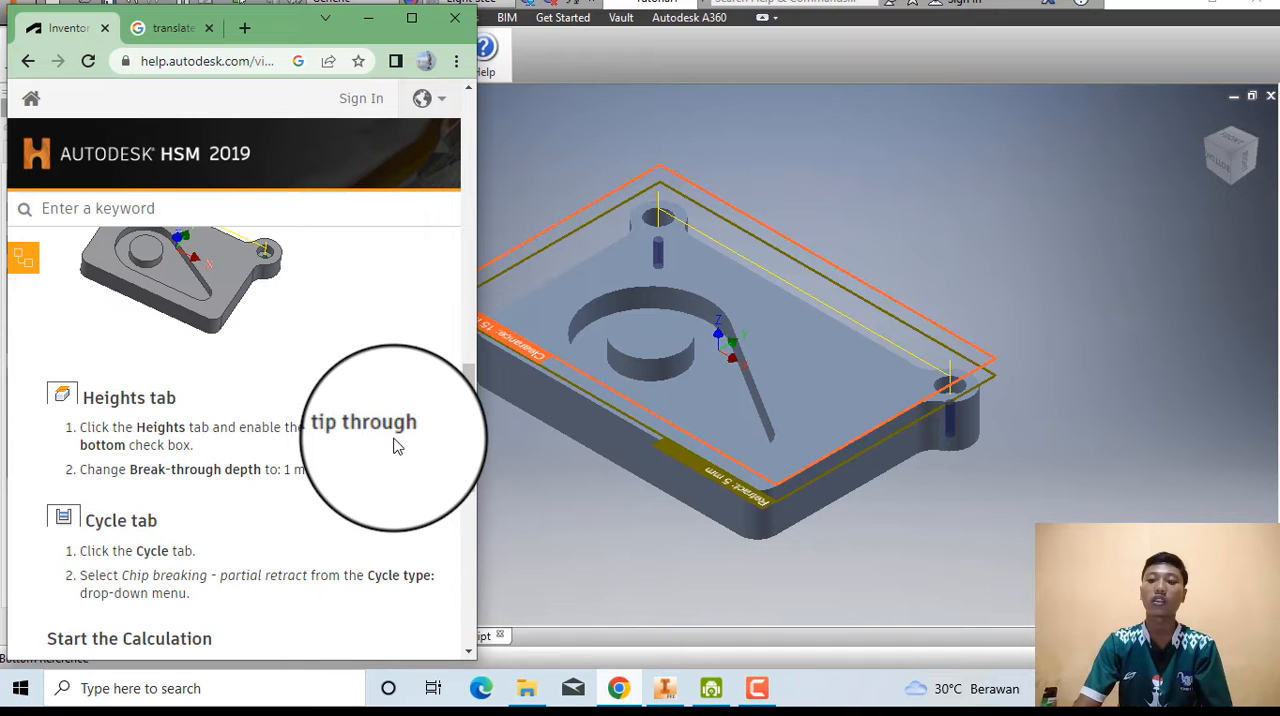
click(577, 524)
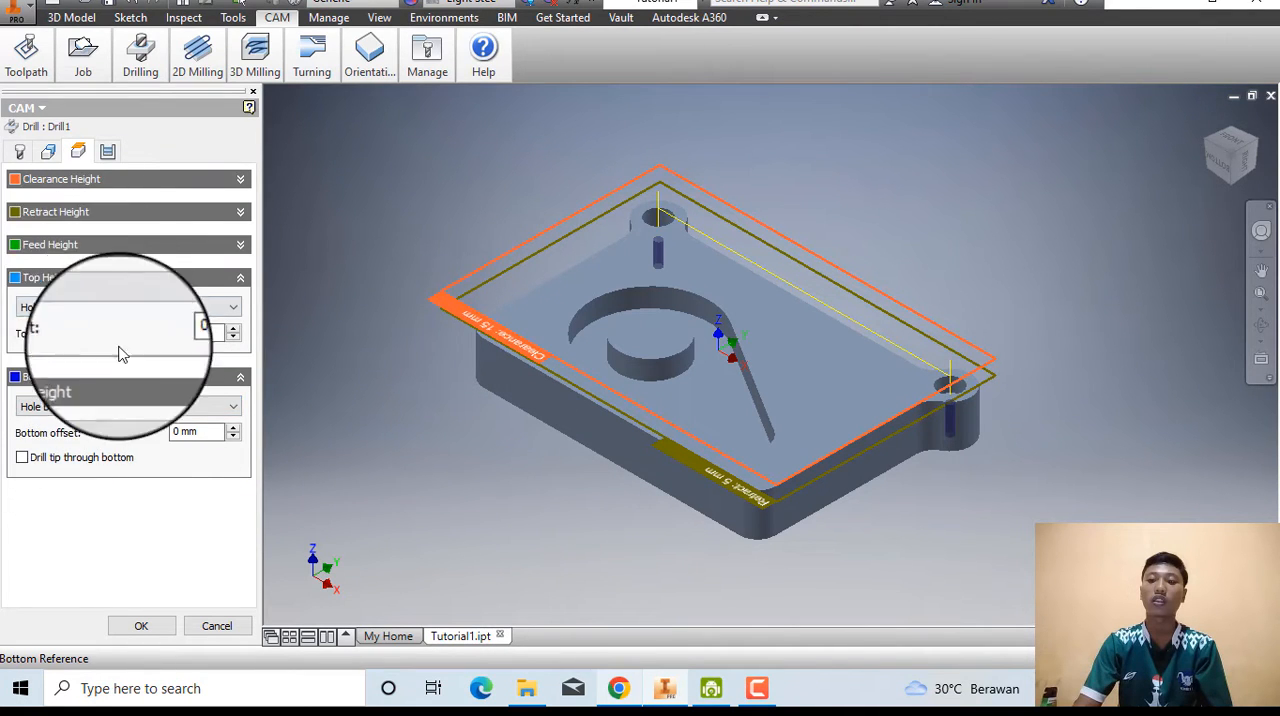
click(36, 464)
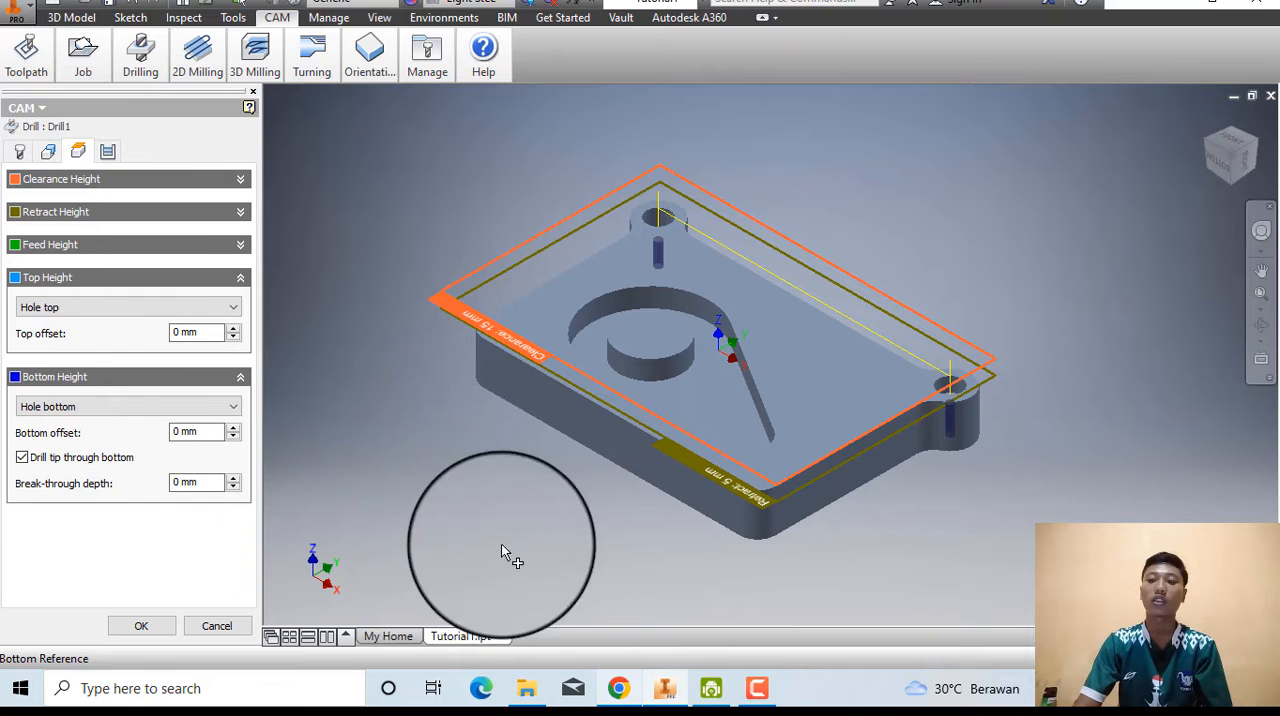
Check the help page's break-through value and set the drilling operation's Break-through depth to 1 mm.
click(619, 690)
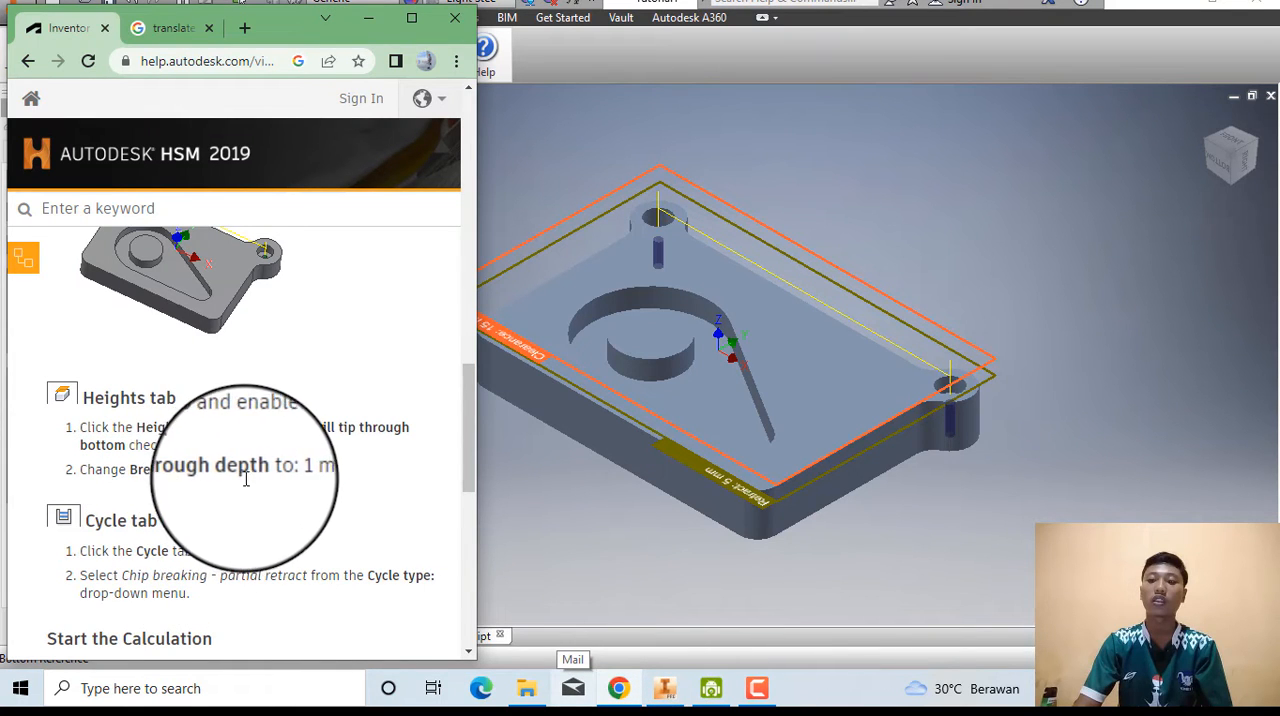
click(570, 545)
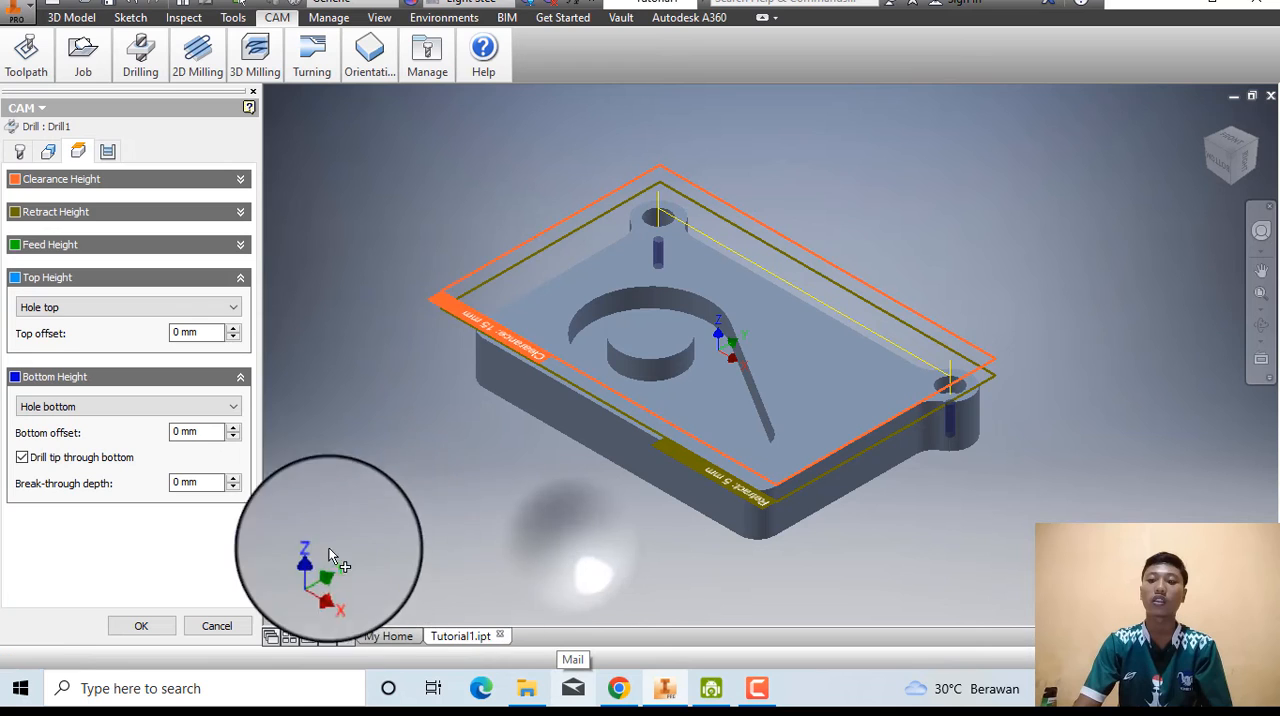
click(234, 480)
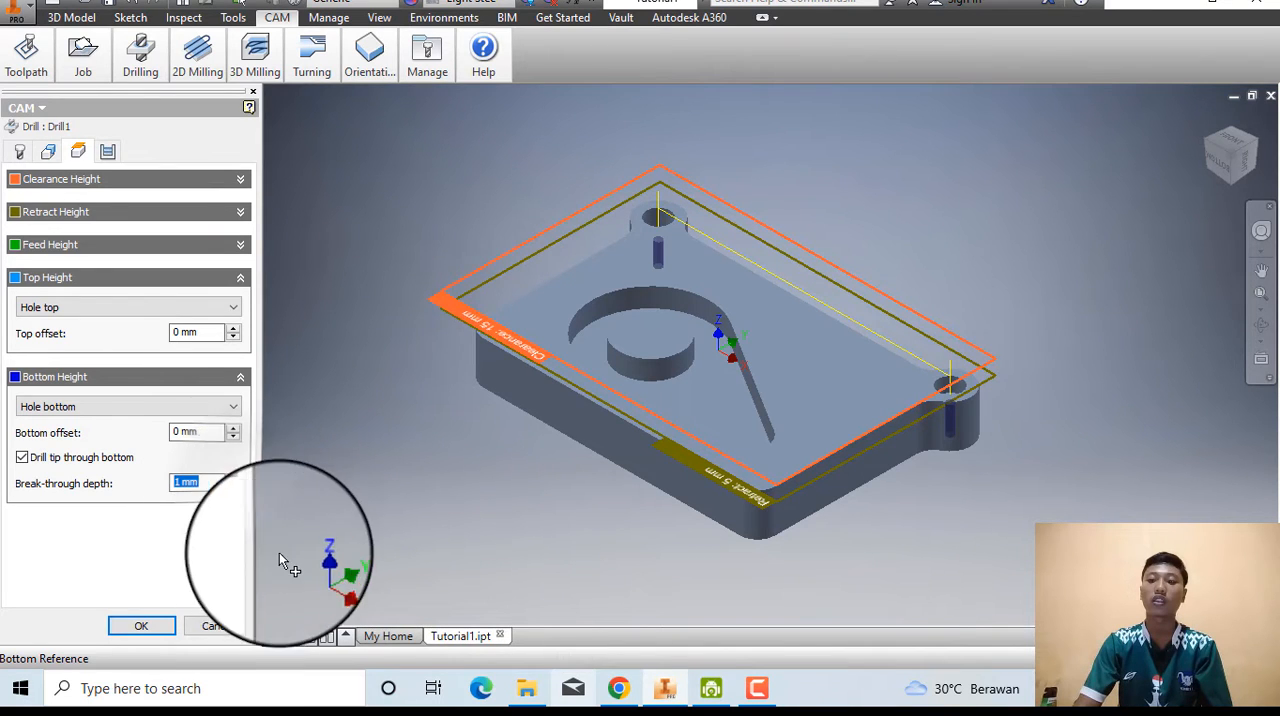
Follow the help page's Cycle instructions and set the drilling cycle type to Chip breaking - partial retract.
click(619, 688)
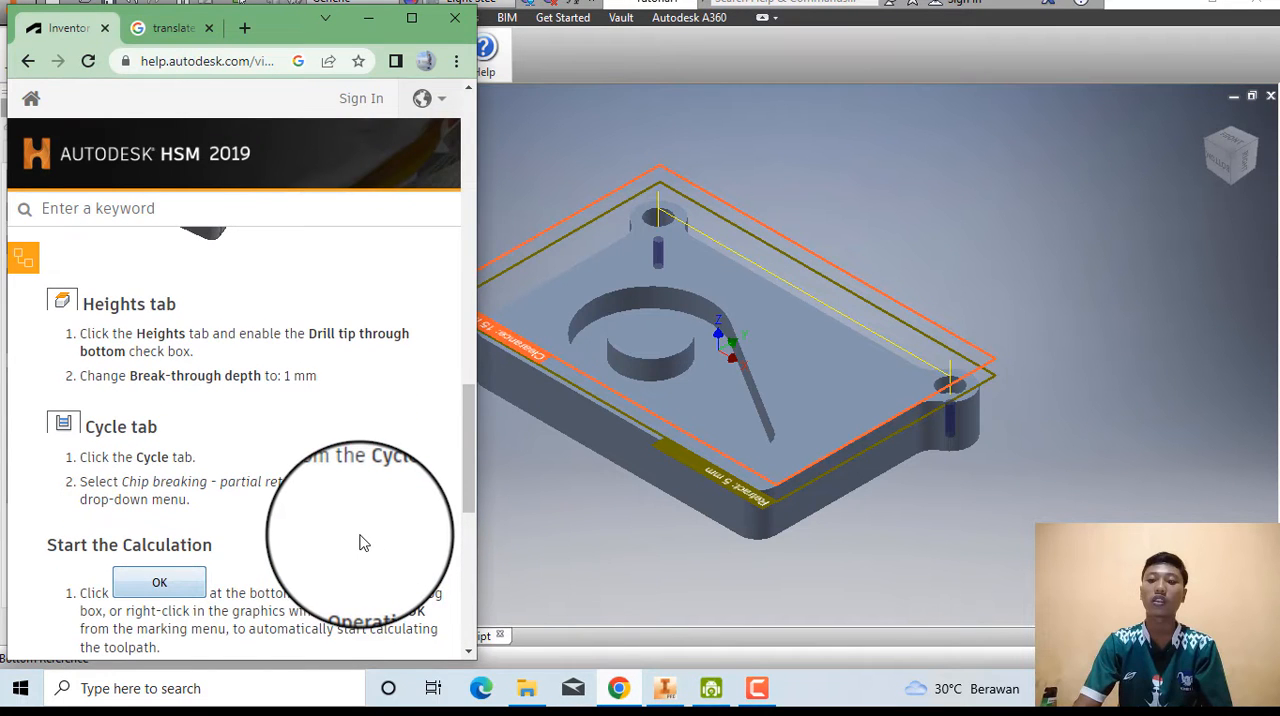
click(543, 537)
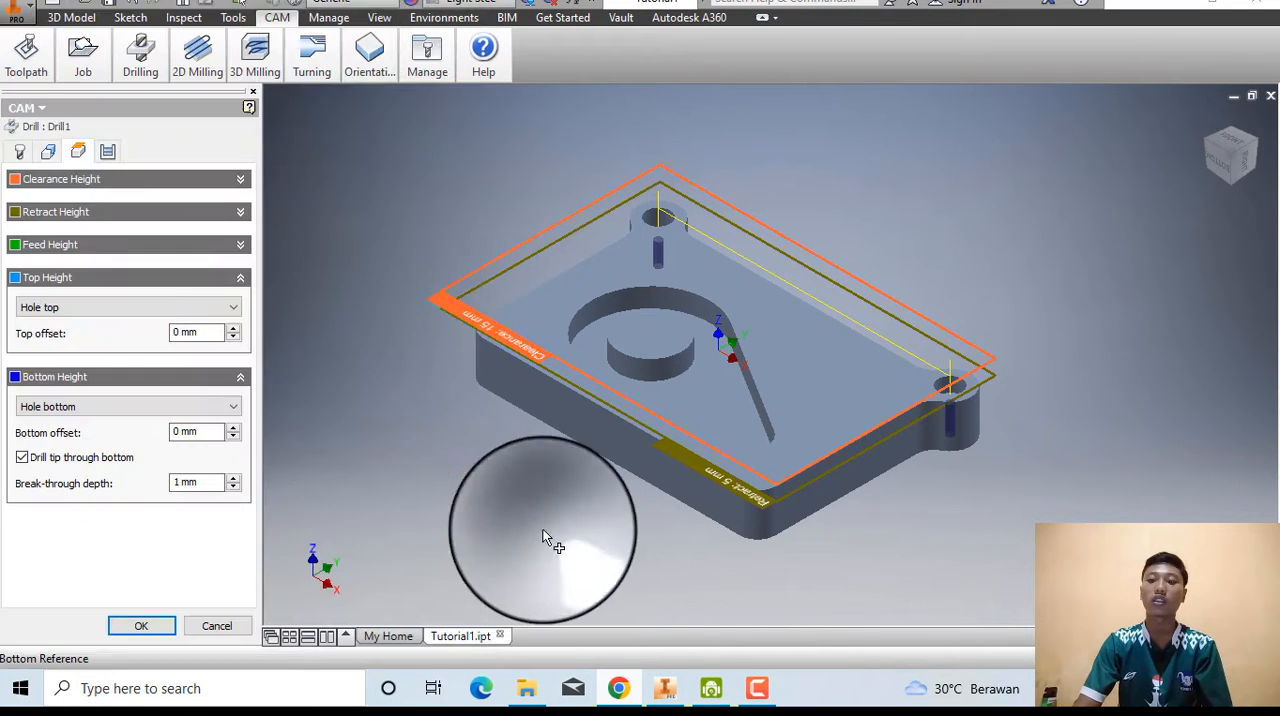
click(107, 152)
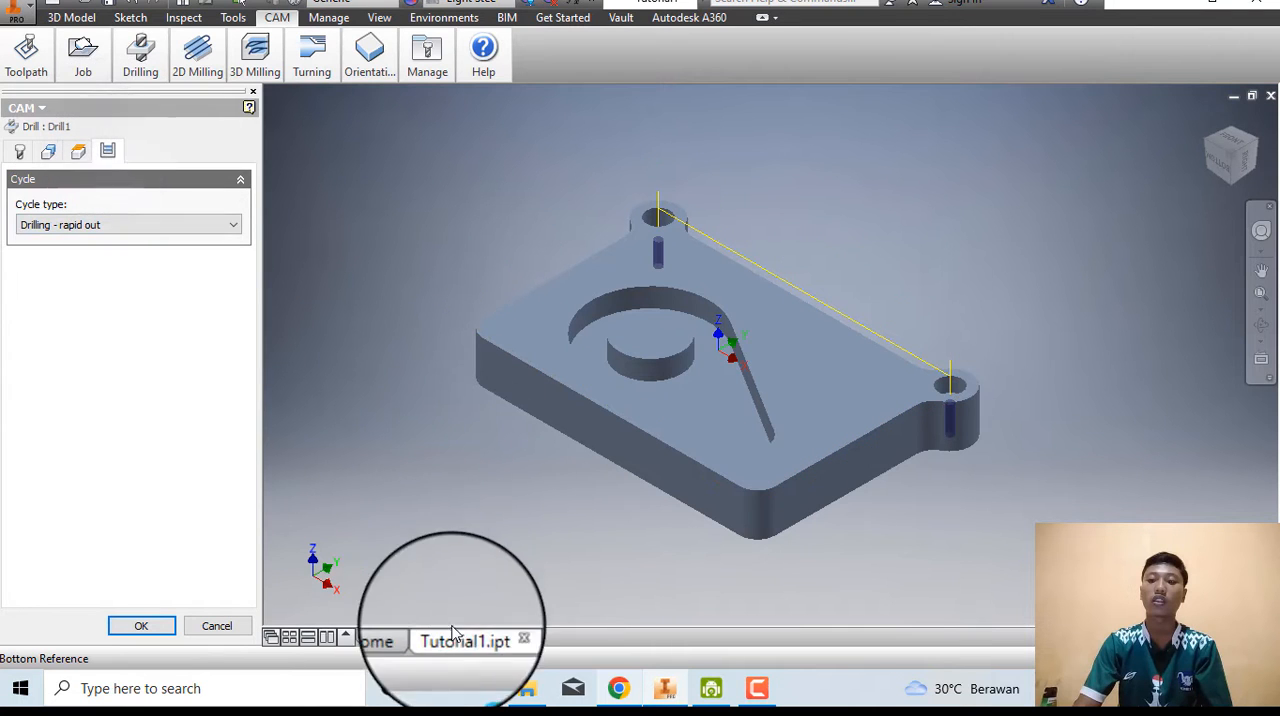
click(619, 688)
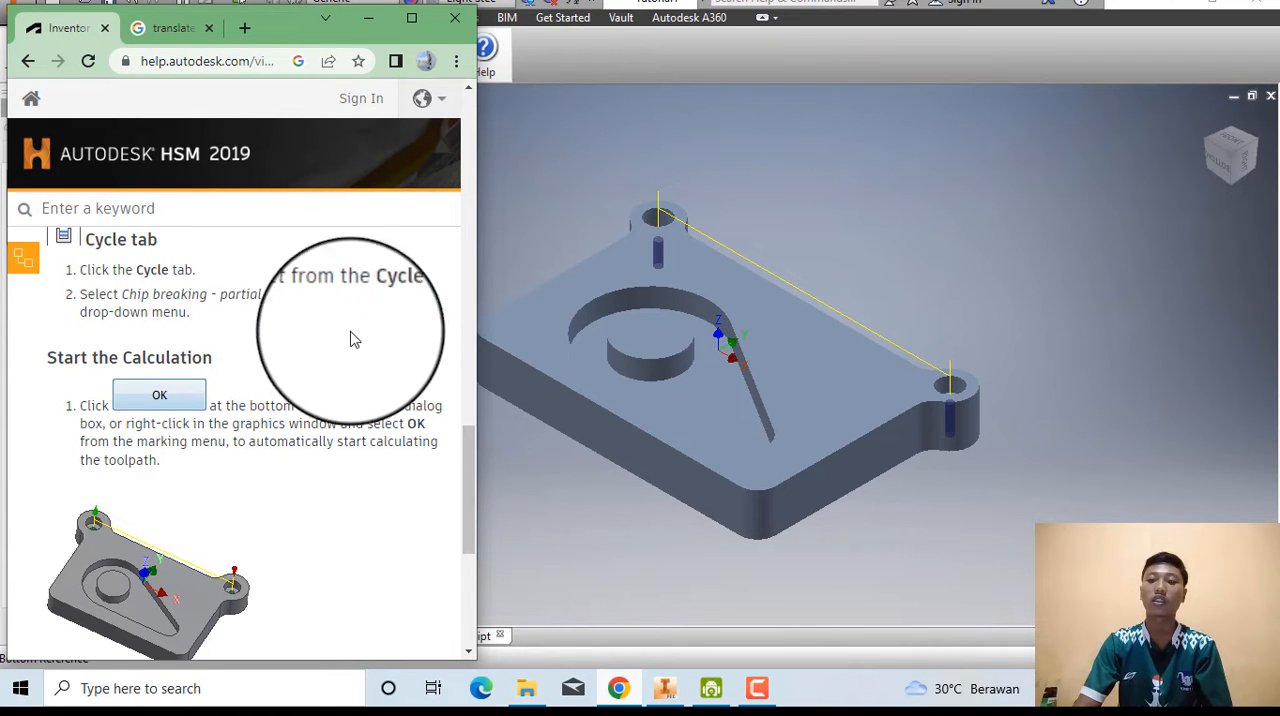
click(550, 445)
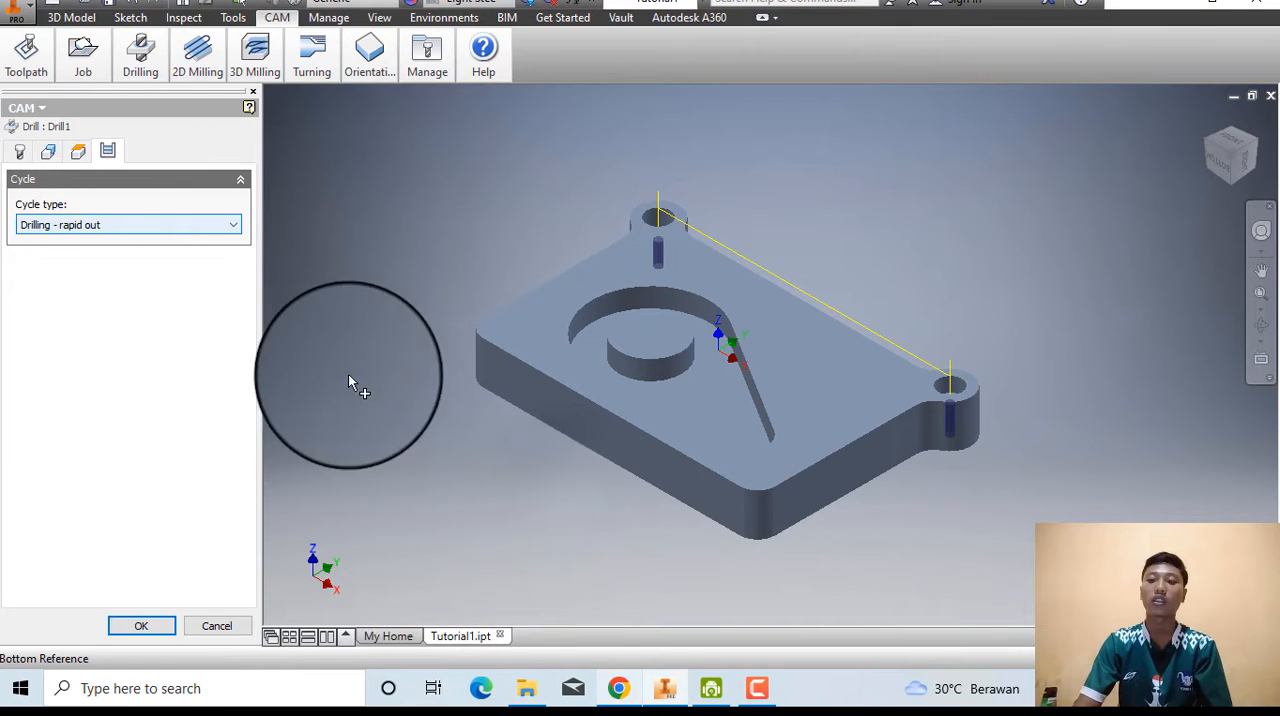
click(618, 688)
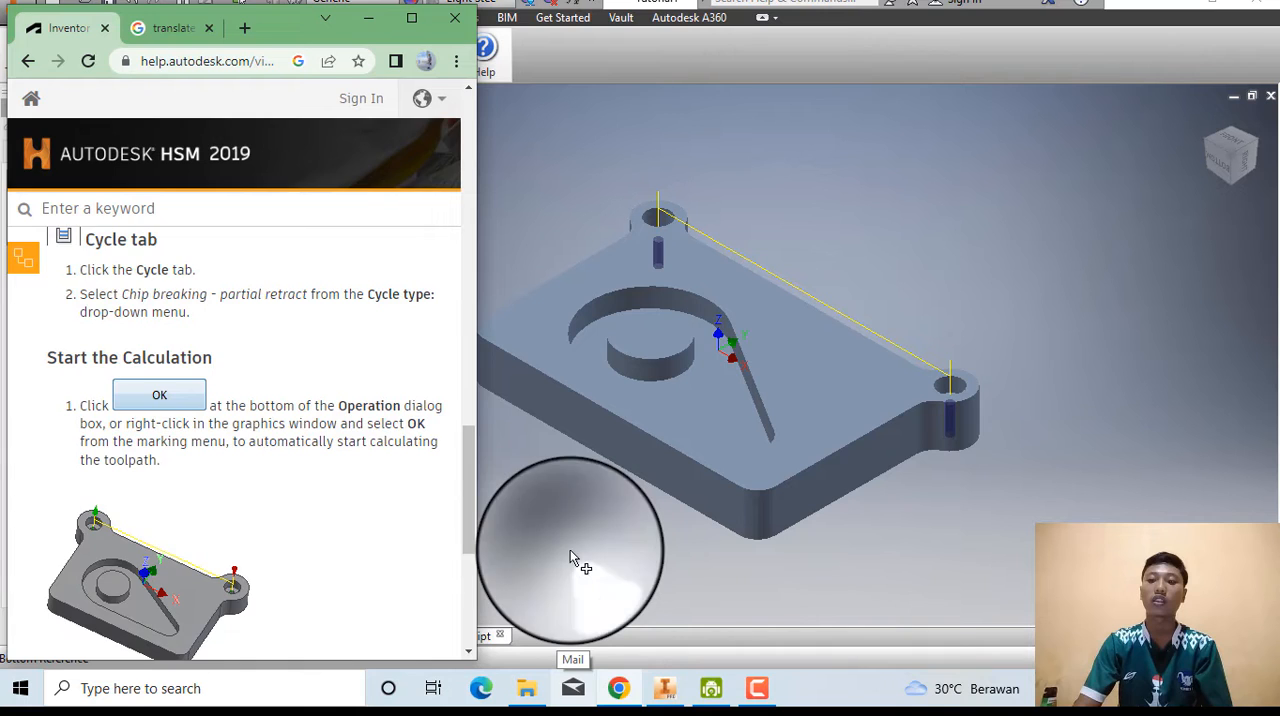
click(570, 550)
click(107, 150)
click(160, 225)
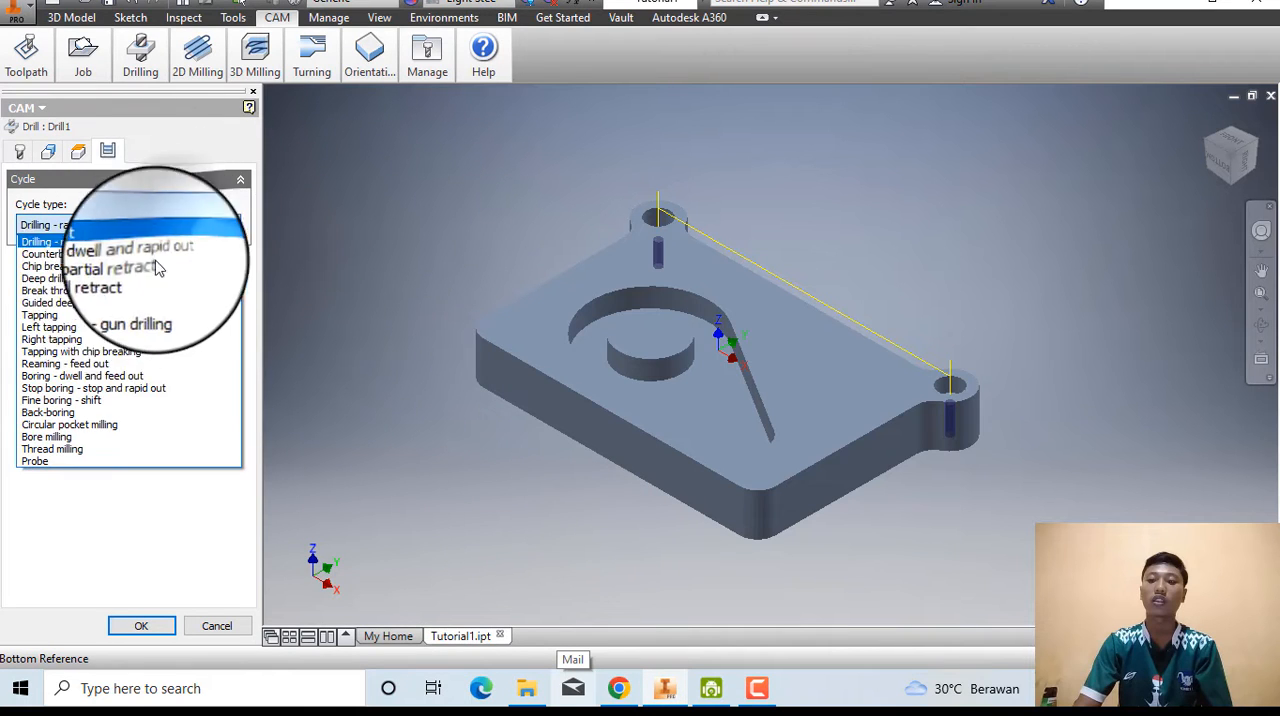
click(95, 268)
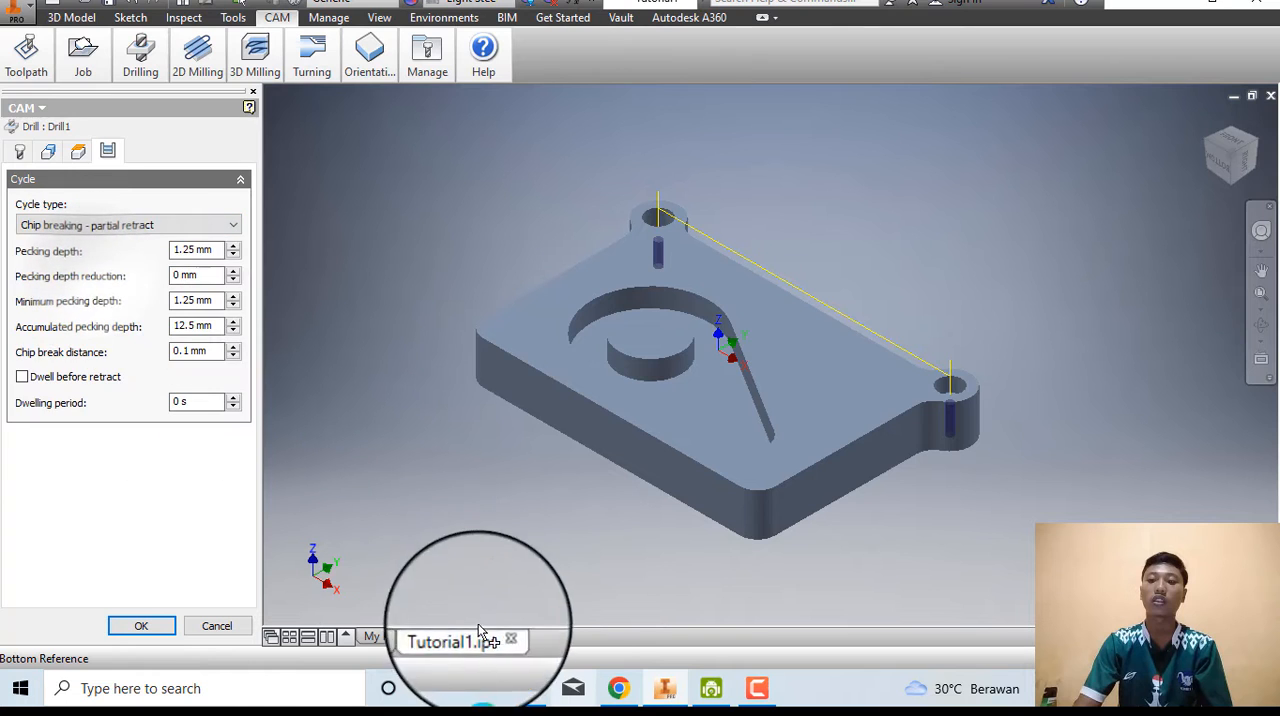
Read the help page's Start the Calculation instructions and confirm the Drill operation to generate its toolpath.
click(615, 697)
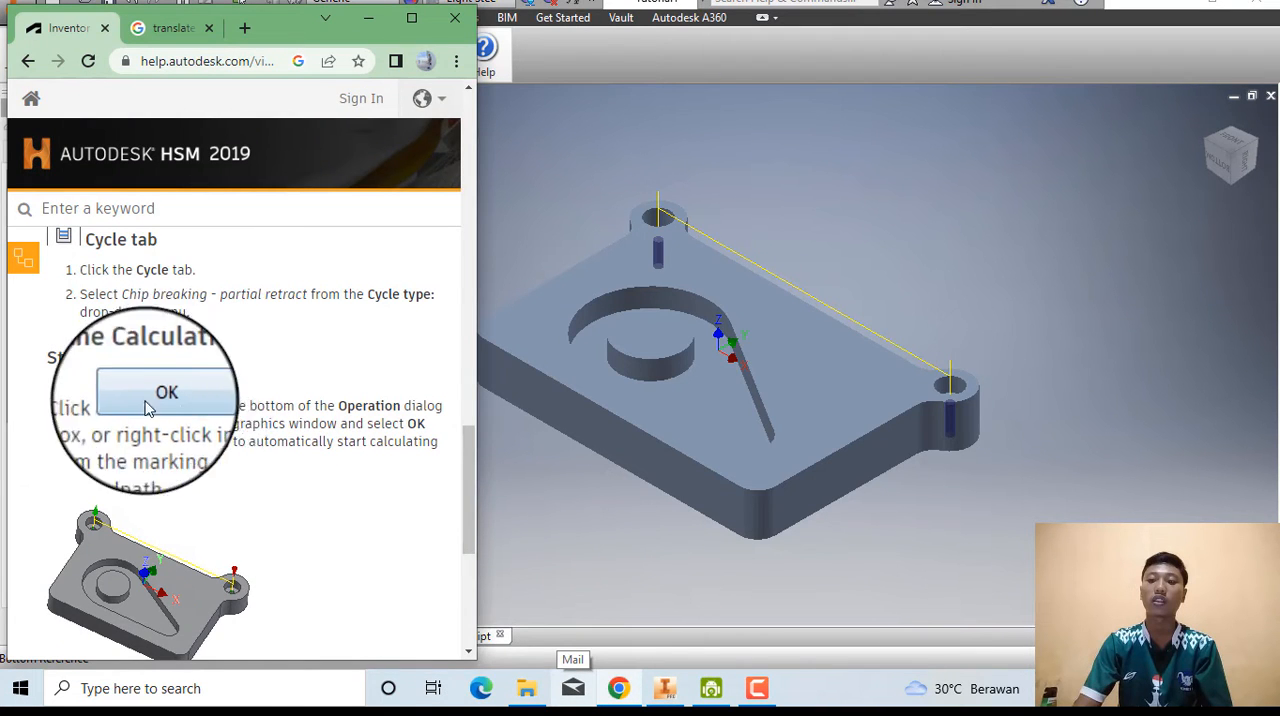
click(538, 497)
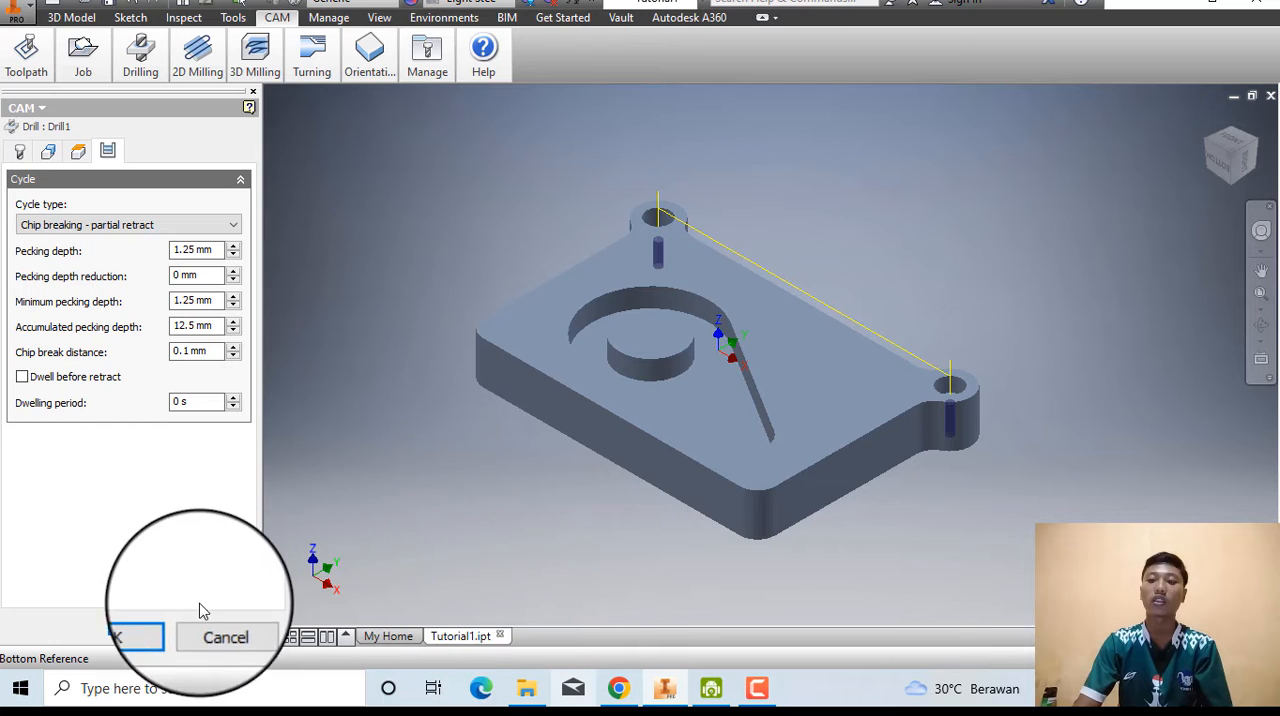
click(141, 625)
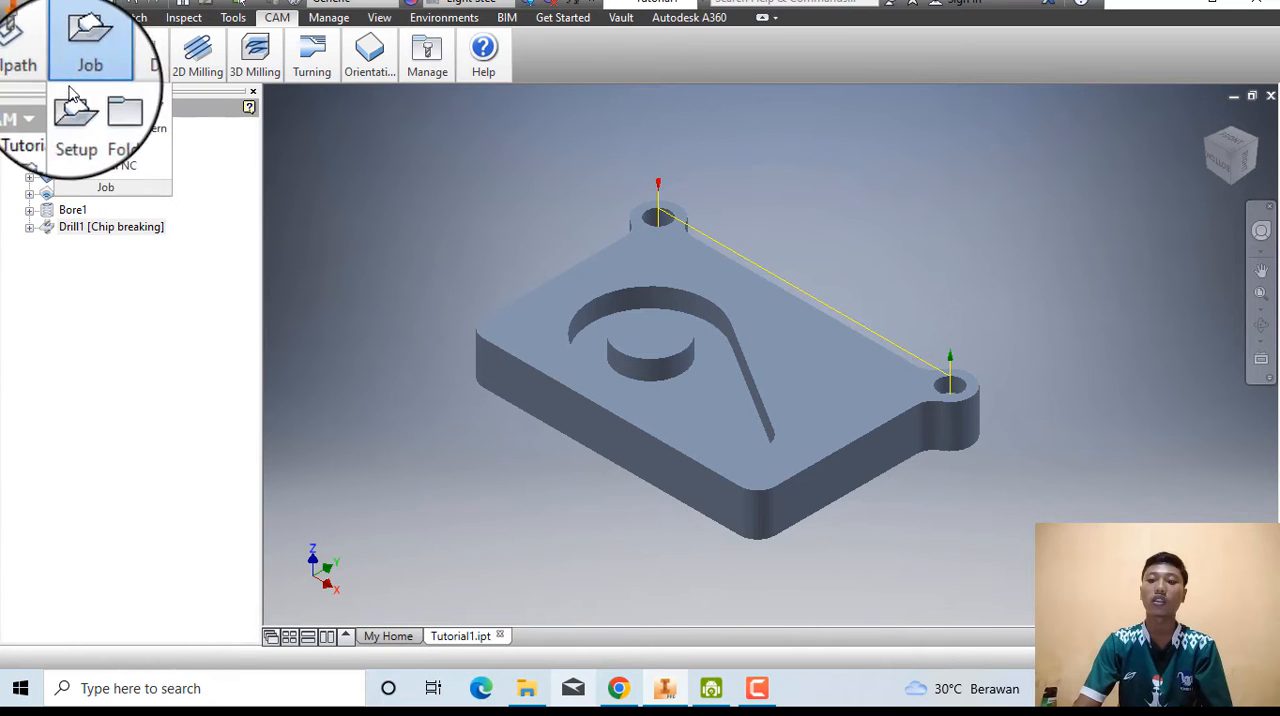
Simulate the Drill1 chip-breaking toolpath through both corner holes and close the simulation.
mouse_move(28, 72)
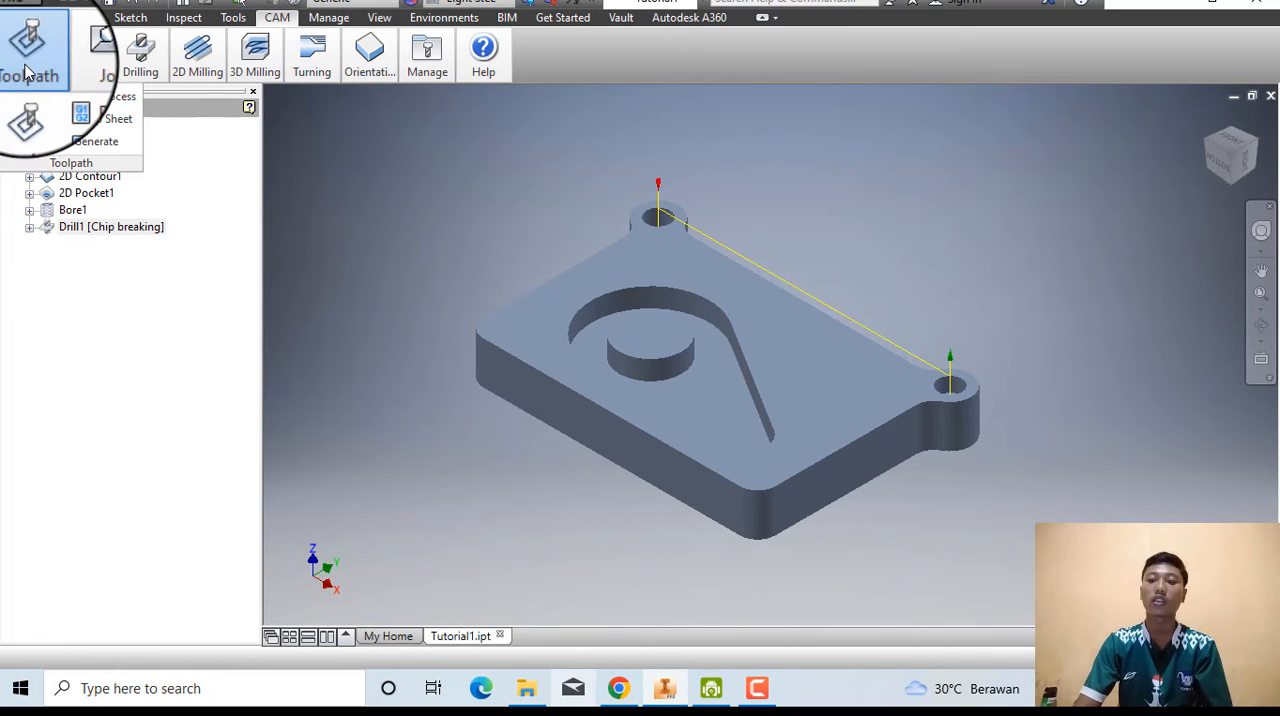
click(28, 116)
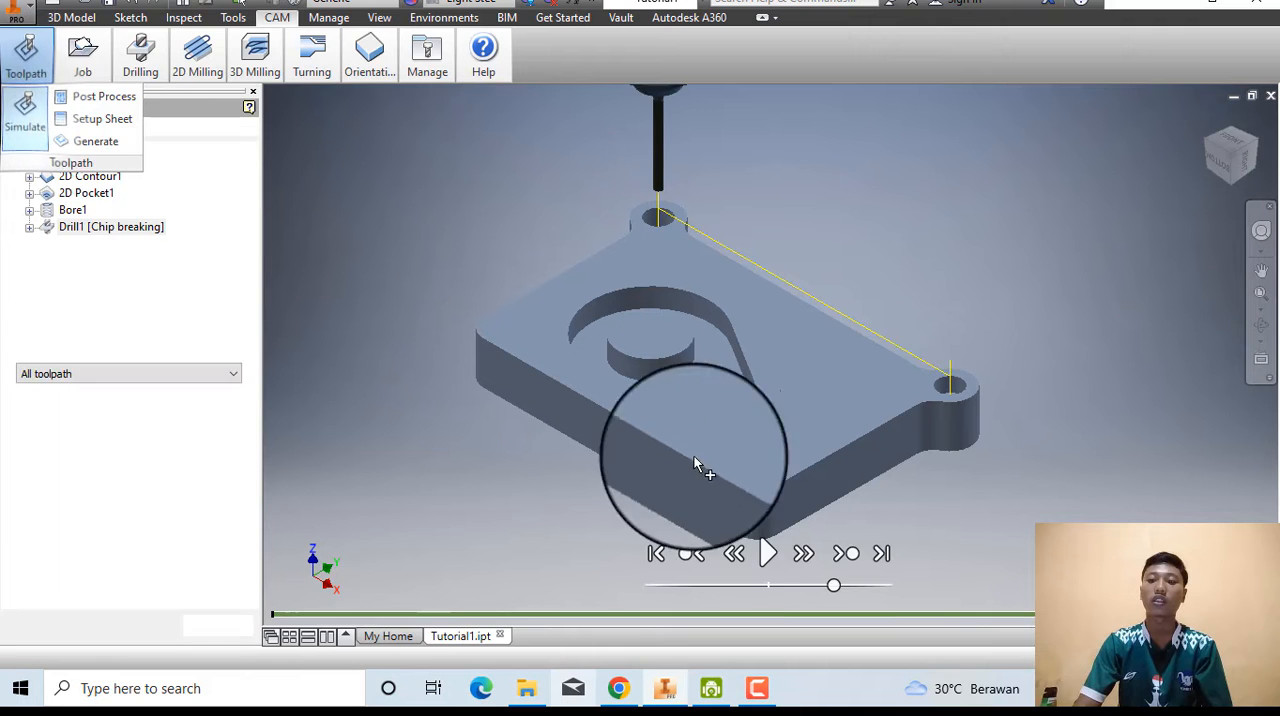
click(764, 555)
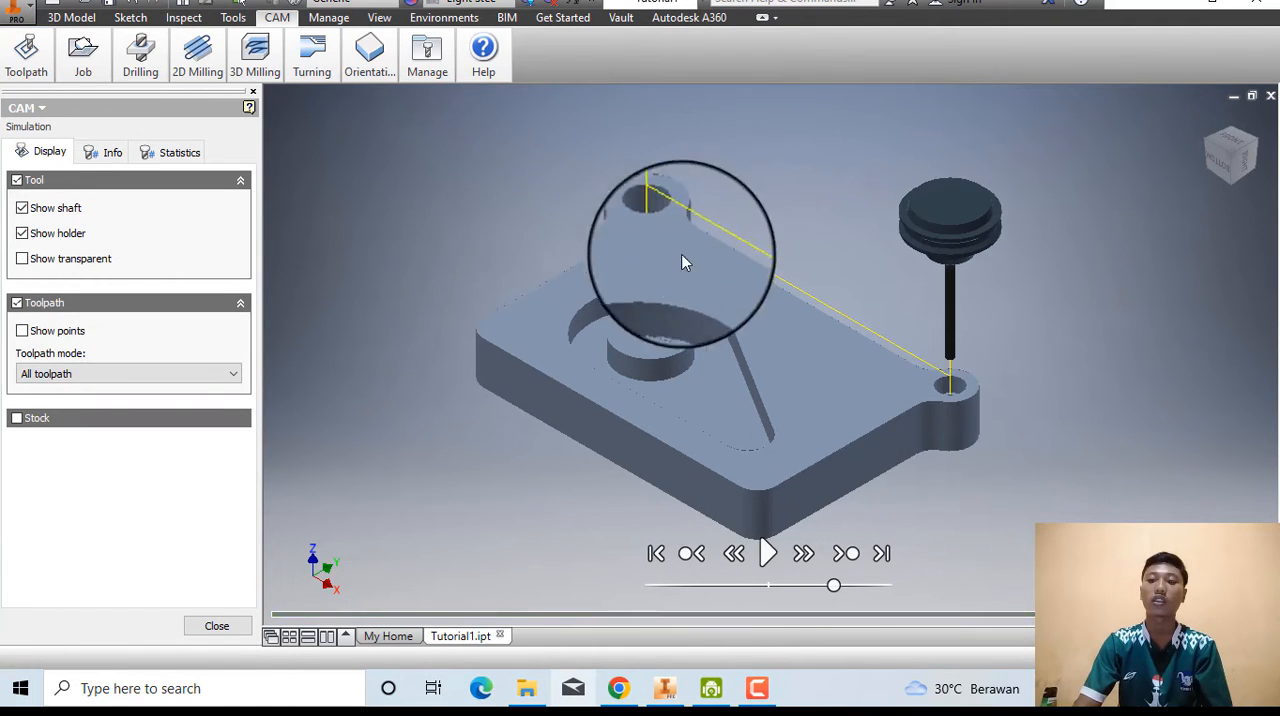
click(228, 622)
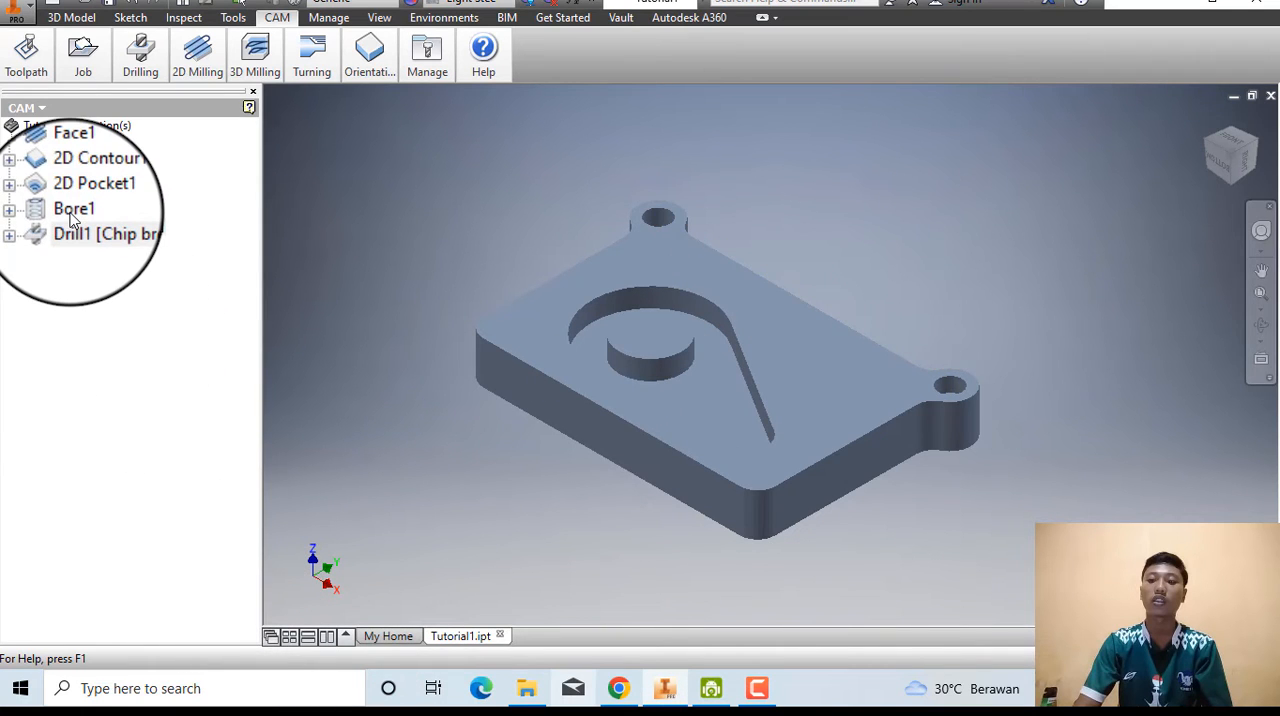
Run the toolpath simulation for the Bore1 operation on the counterbores, then exit the simulation.
click(26, 50)
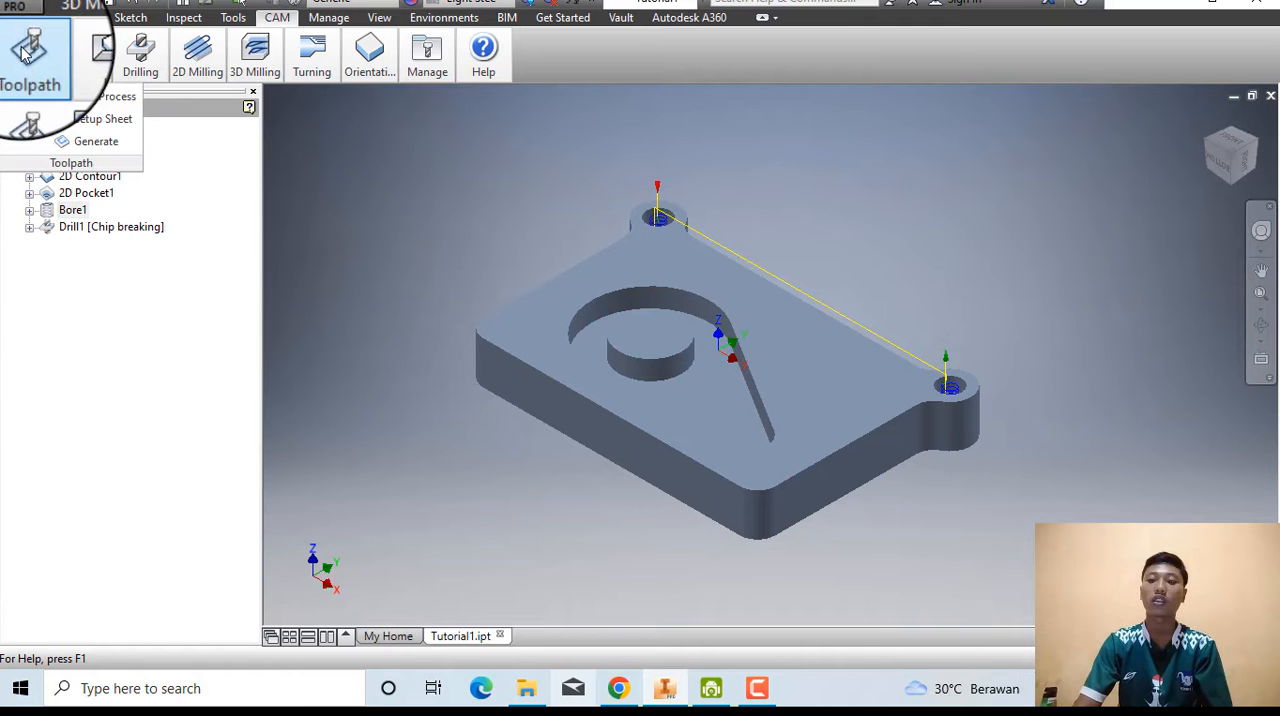
click(26, 114)
click(766, 553)
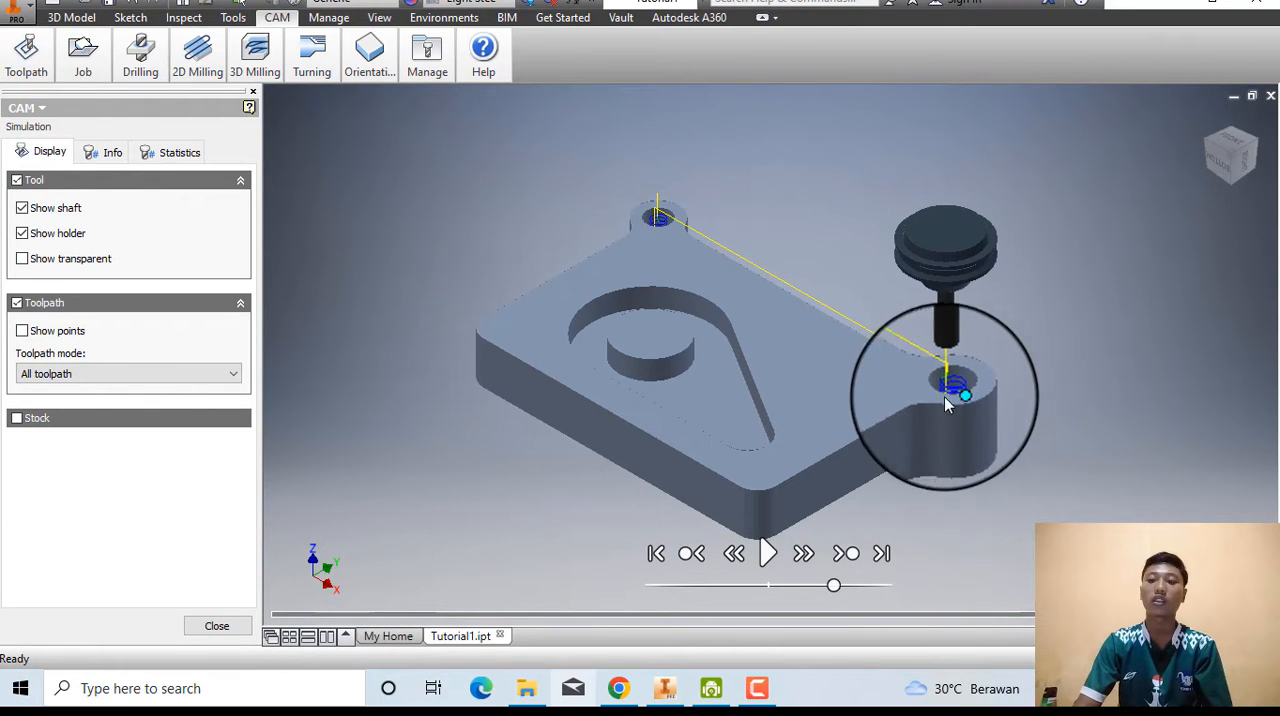
click(217, 626)
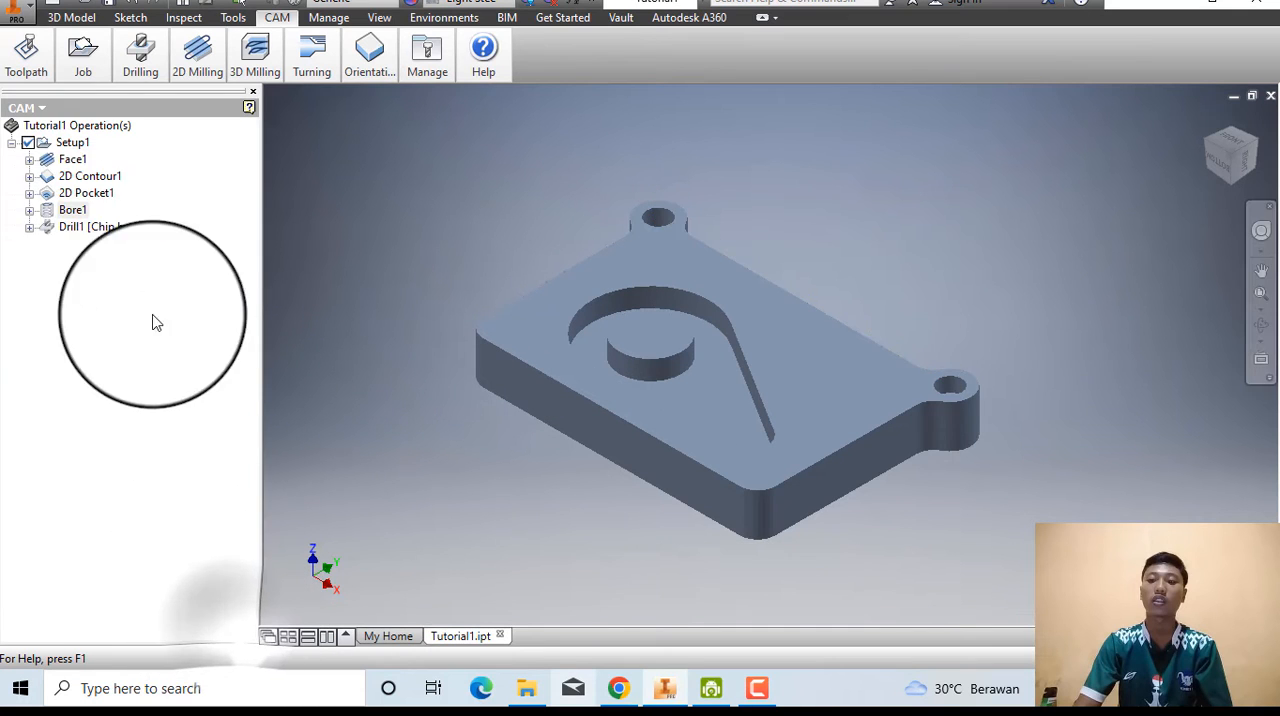
Select the Drill1 operation again, replay its toolpath simulation, and close it.
click(94, 228)
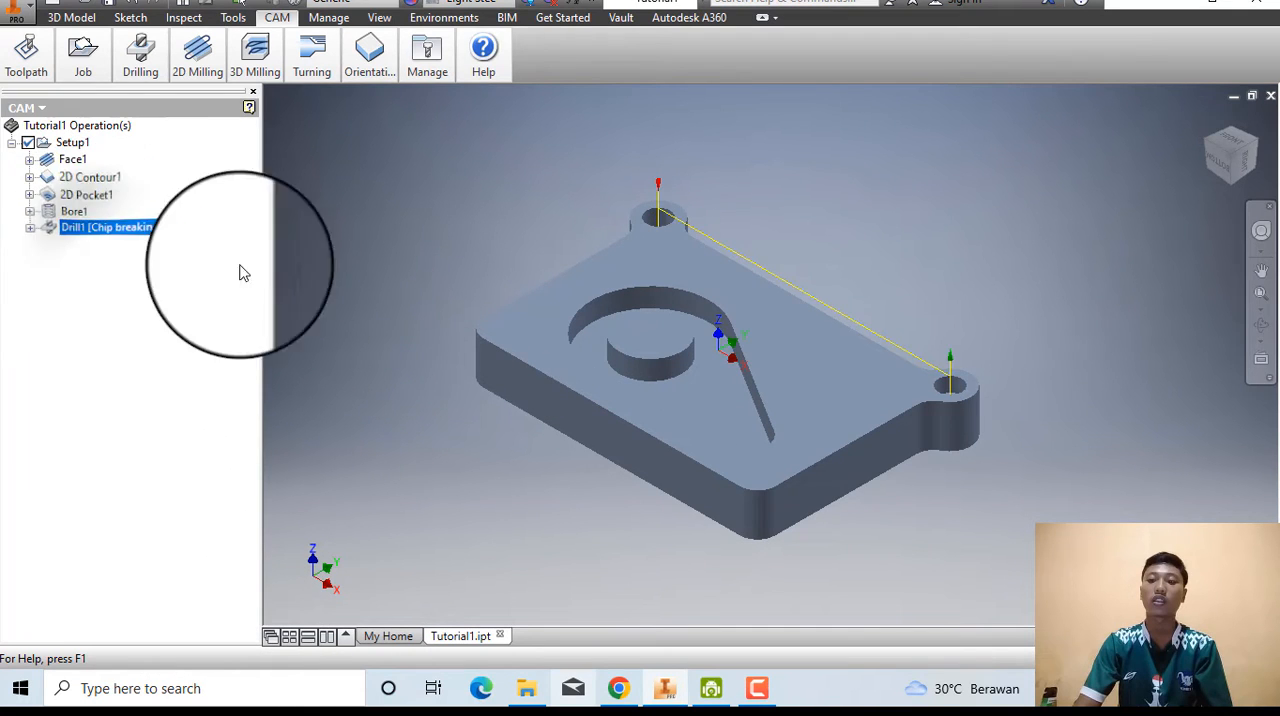
click(180, 303)
click(143, 228)
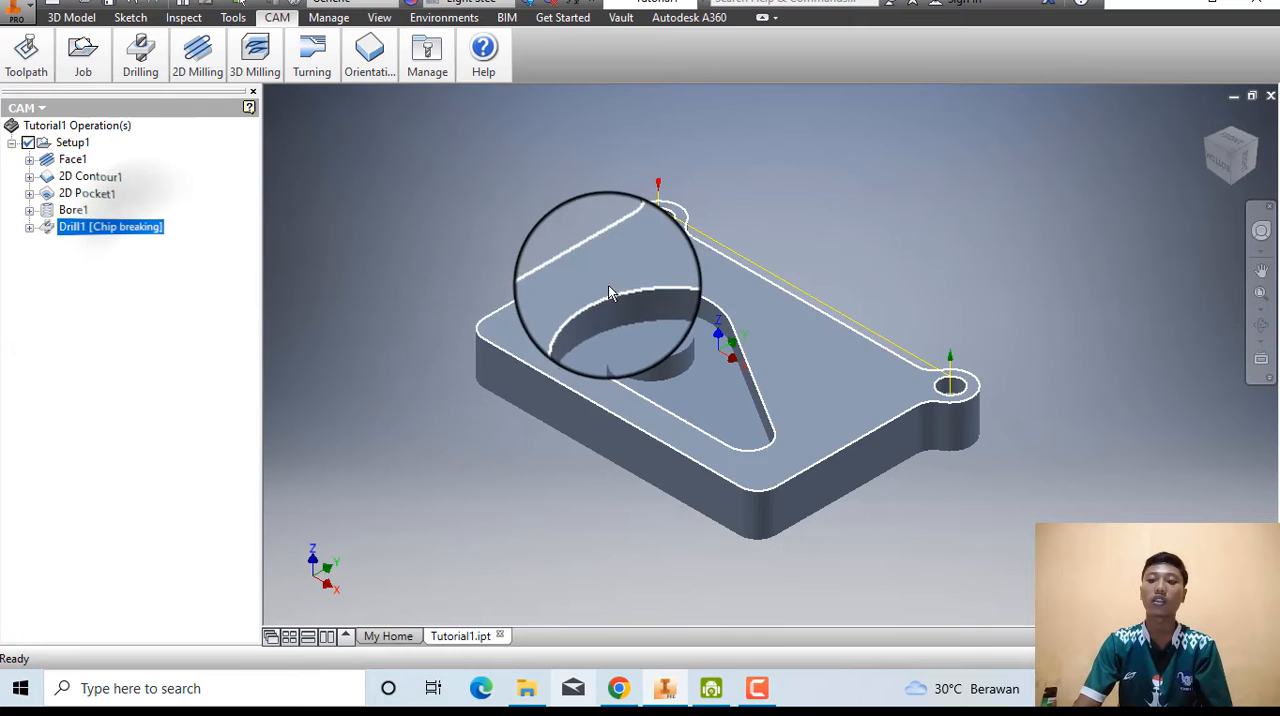
click(52, 88)
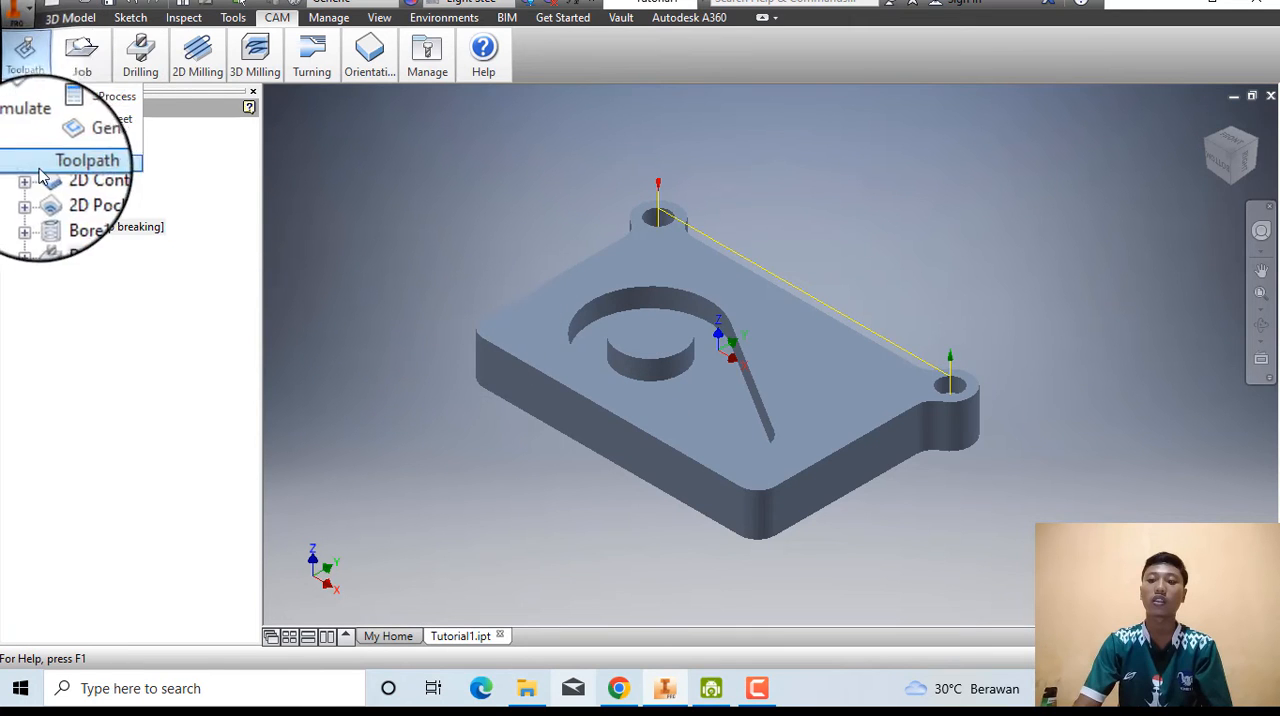
click(25, 112)
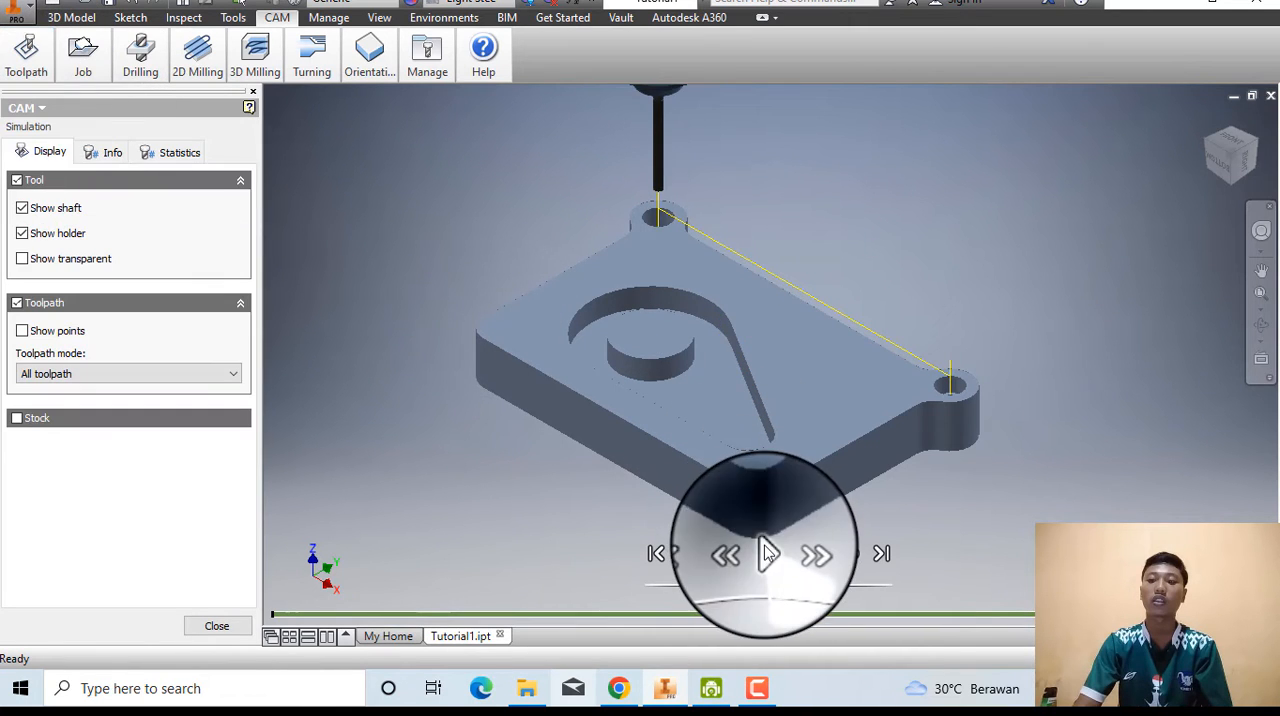
click(766, 553)
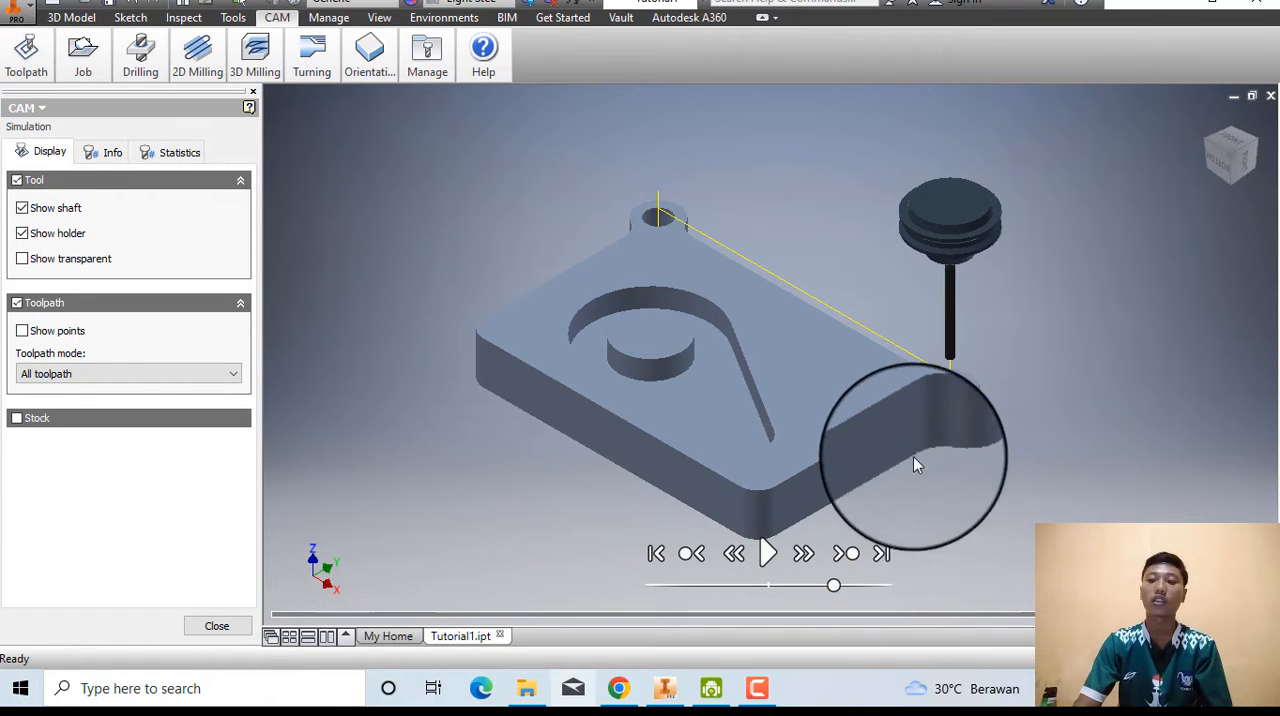
click(210, 625)
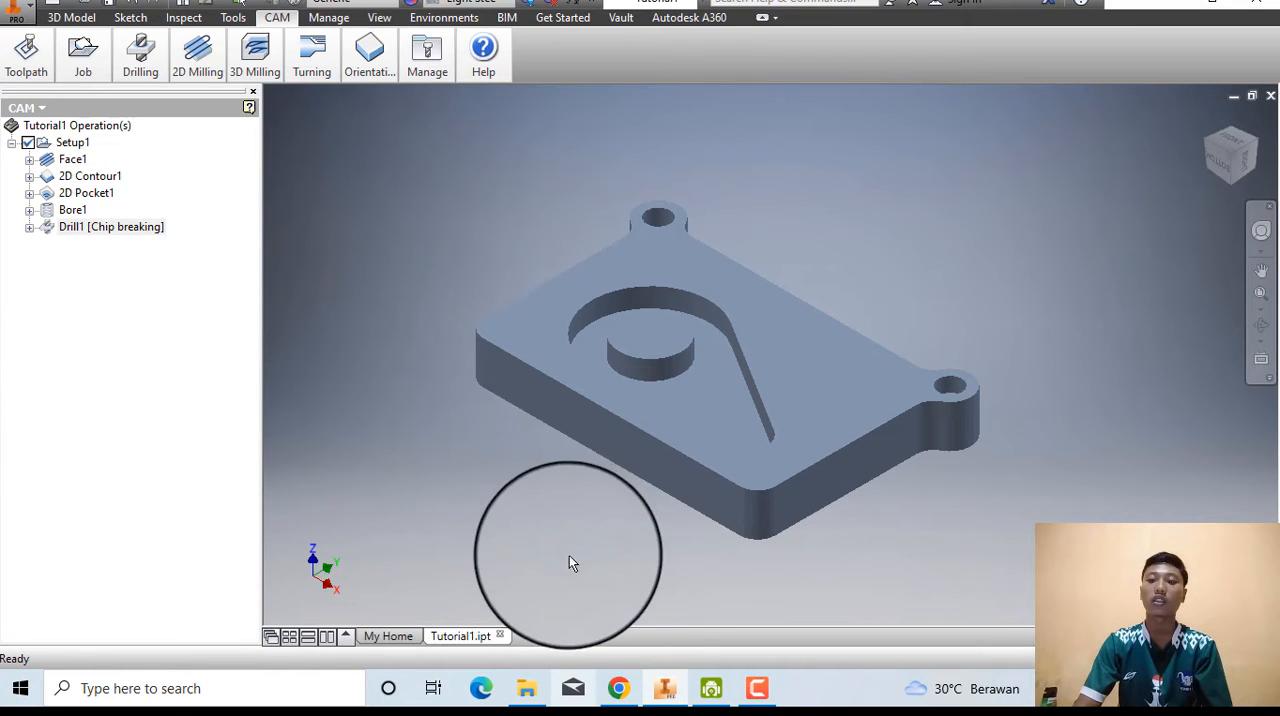
Switch to the Autodesk HSM help in Chrome, maximize its window, and open the Tap the Holes (Tutorial 1) page.
click(617, 688)
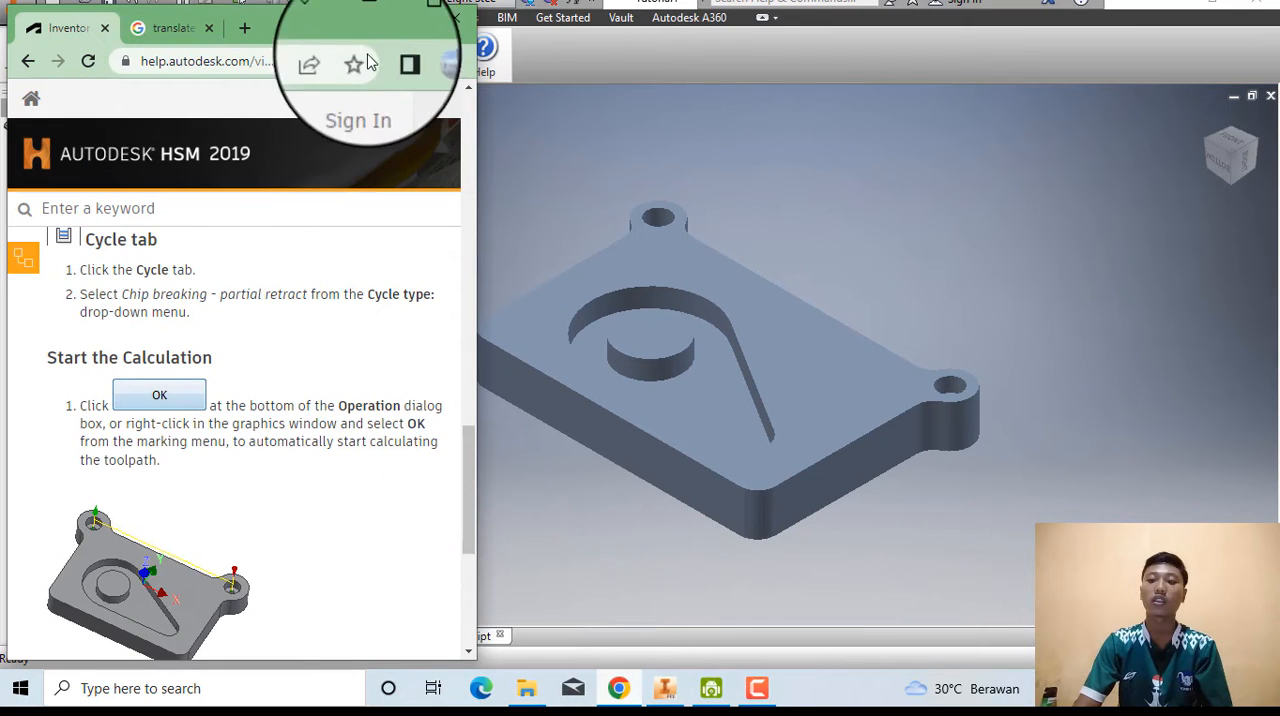
click(416, 17)
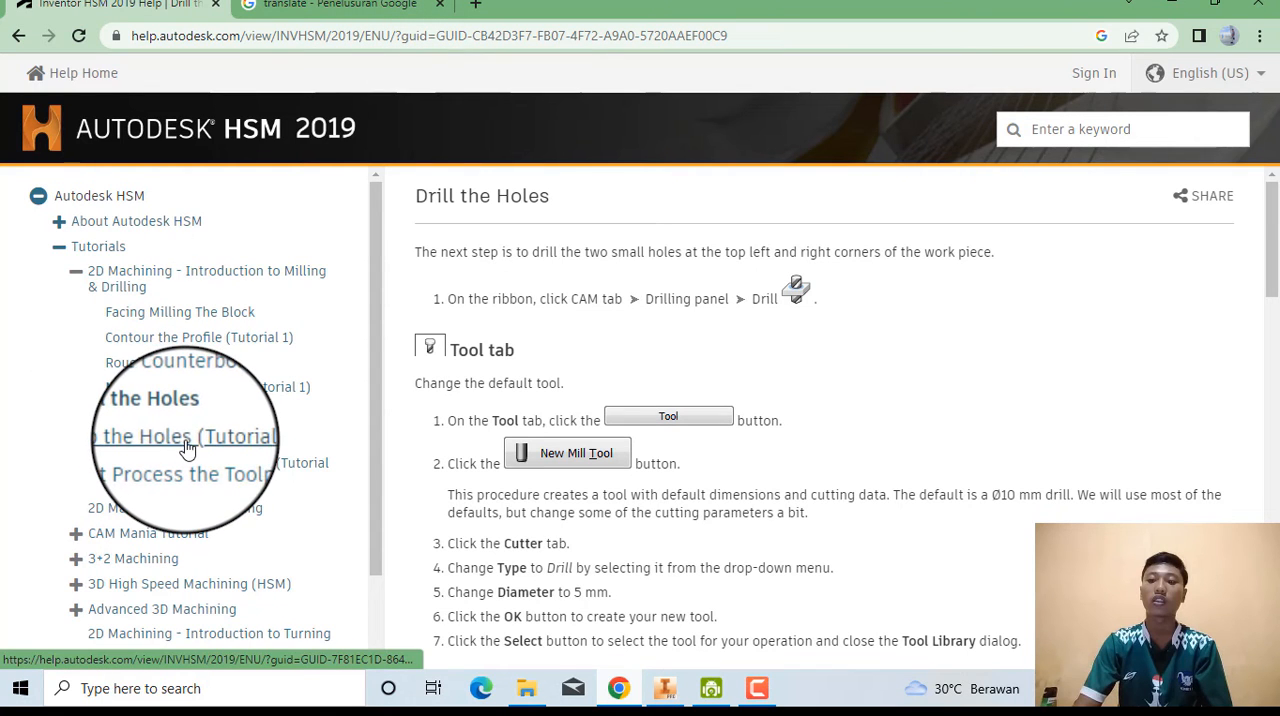
click(184, 442)
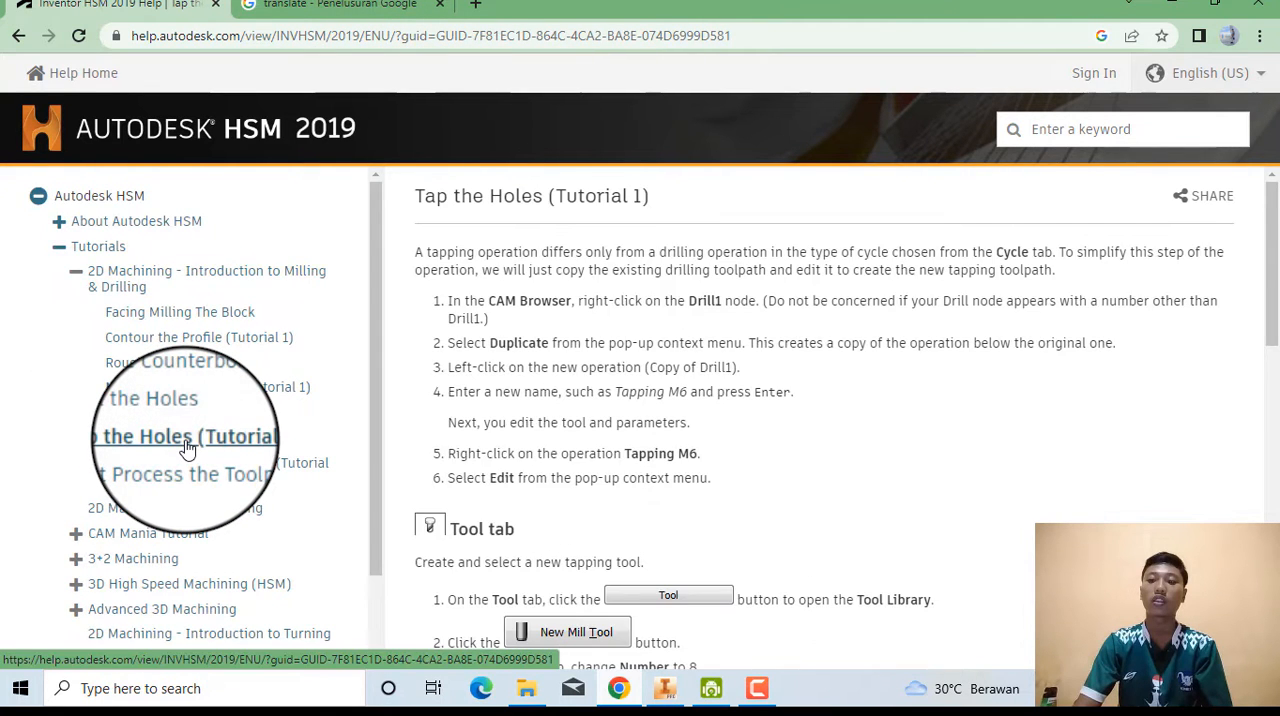
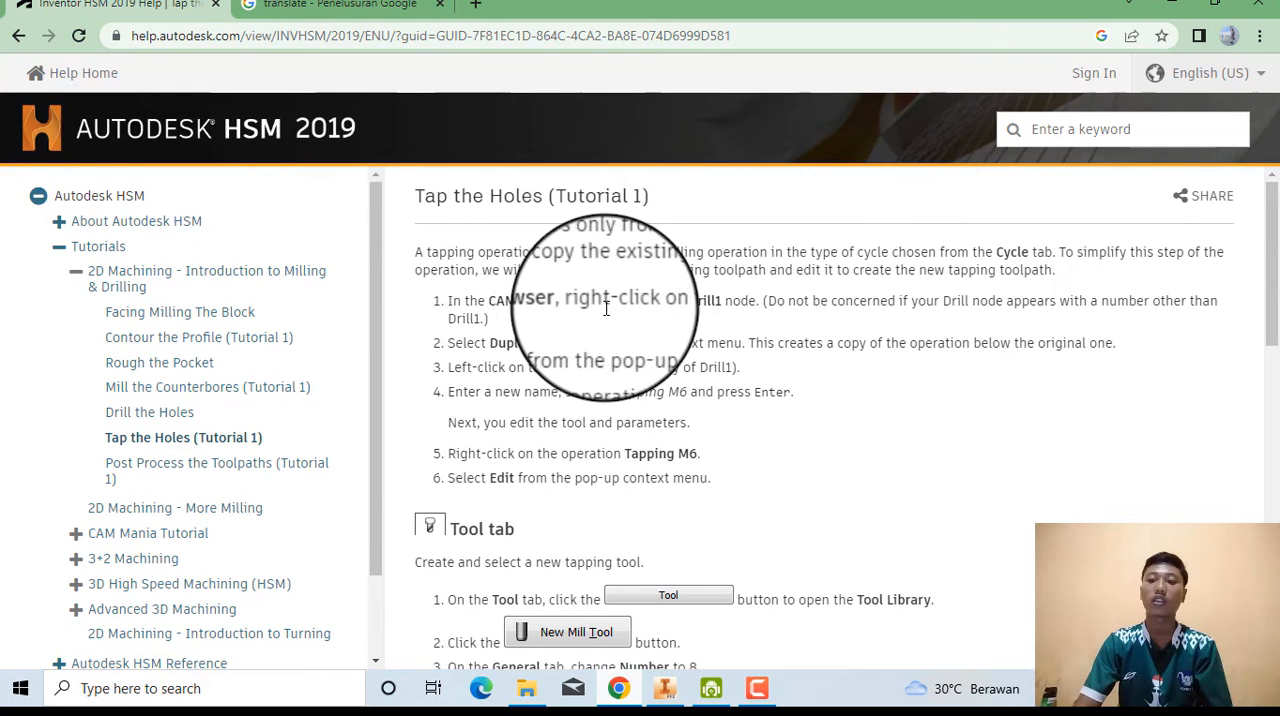
Restore the help window to its smaller size, switch back to Inventor, and duplicate the Drill1 operation in Setup1.
click(1232, 16)
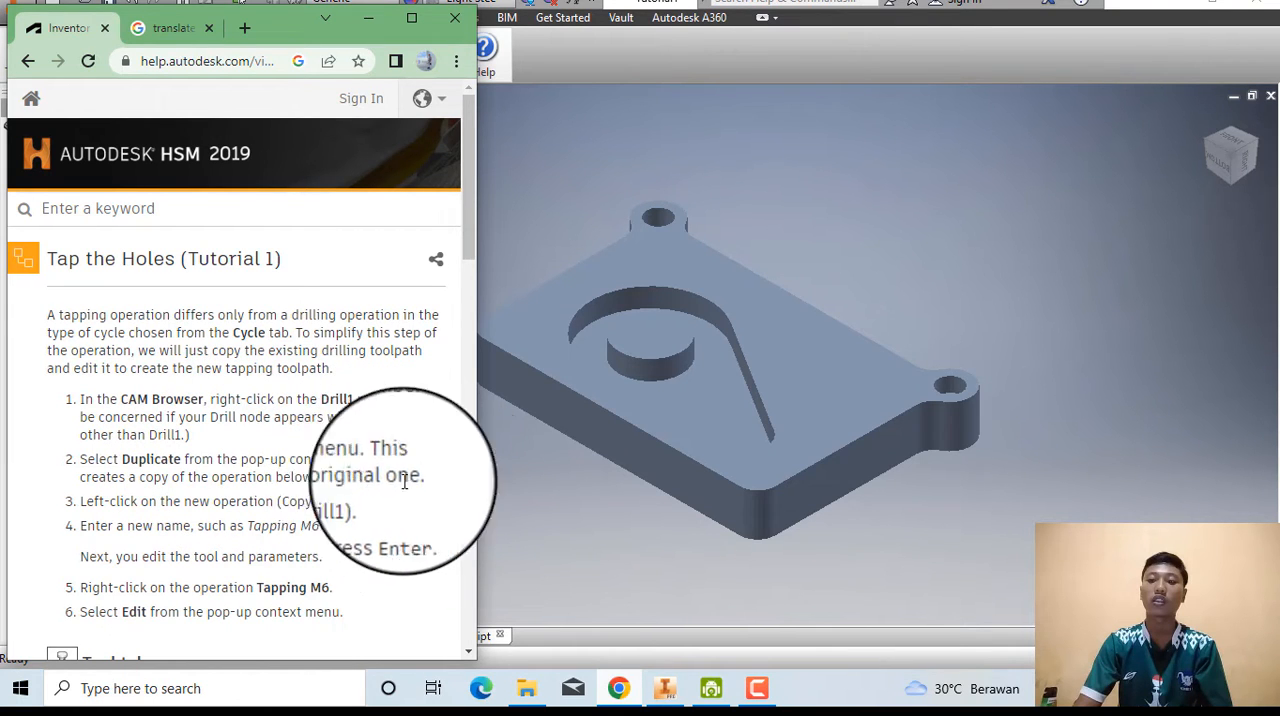
click(519, 518)
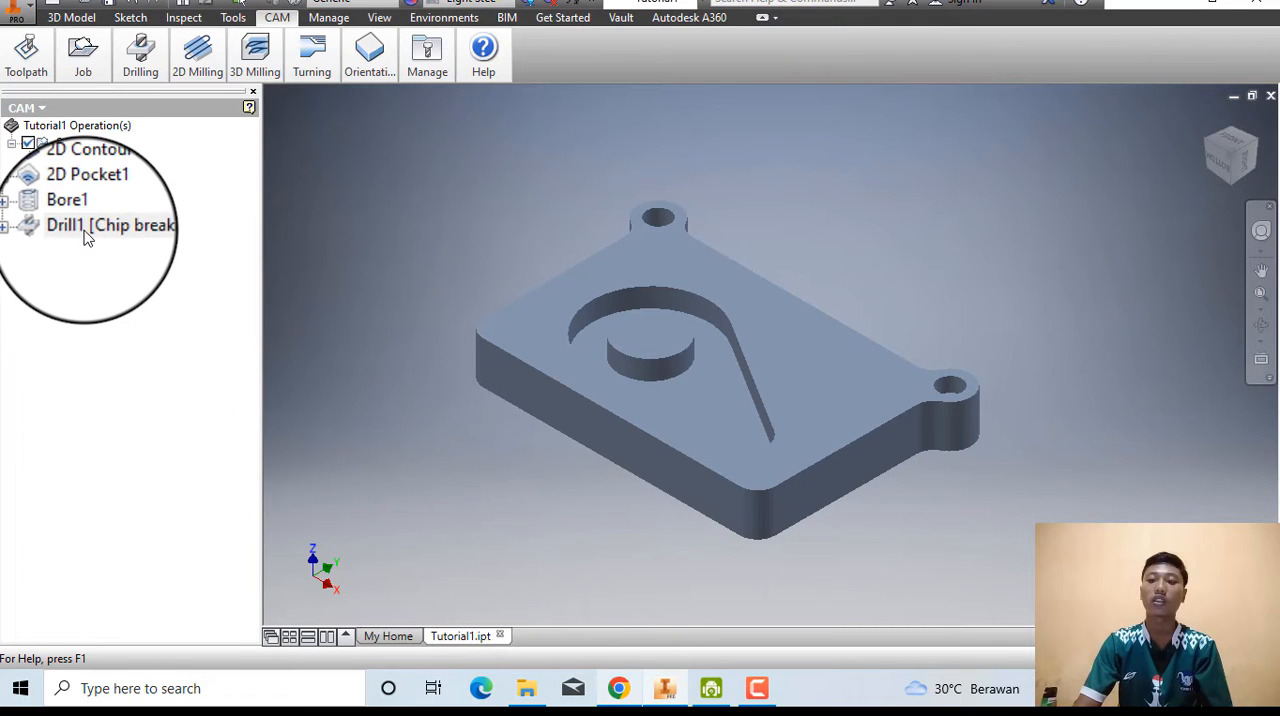
right_click(85, 232)
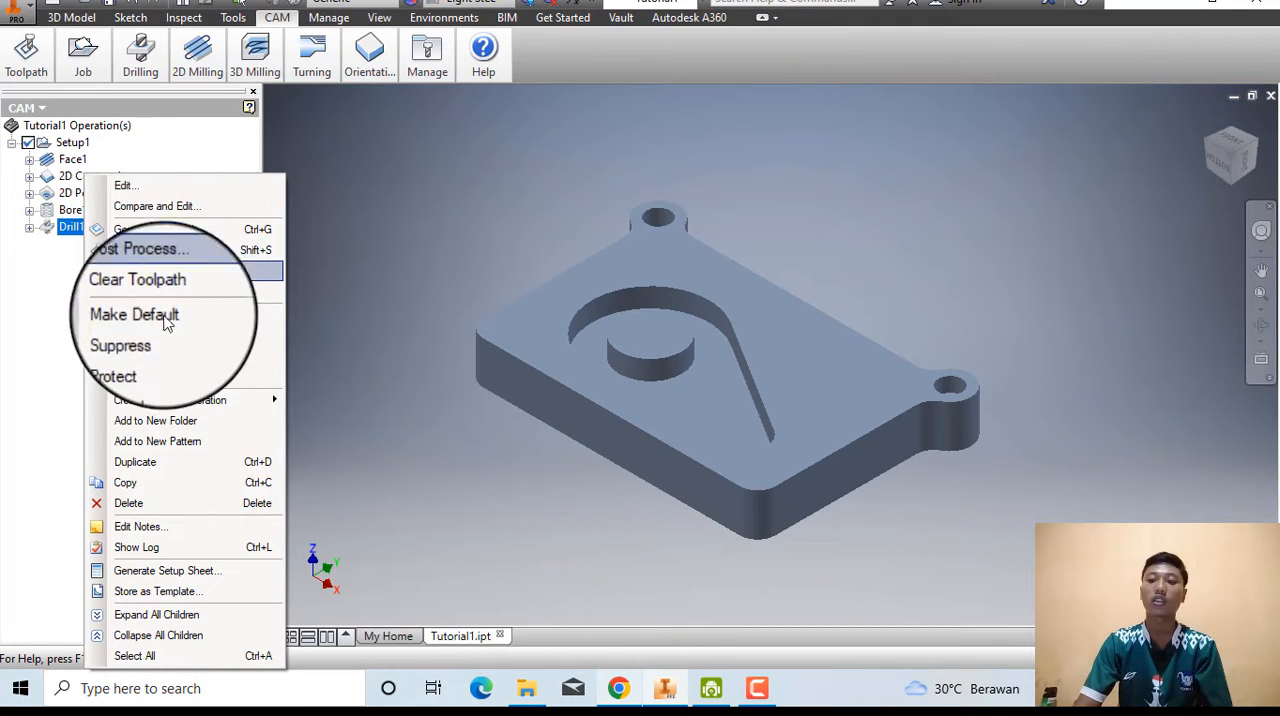
click(135, 462)
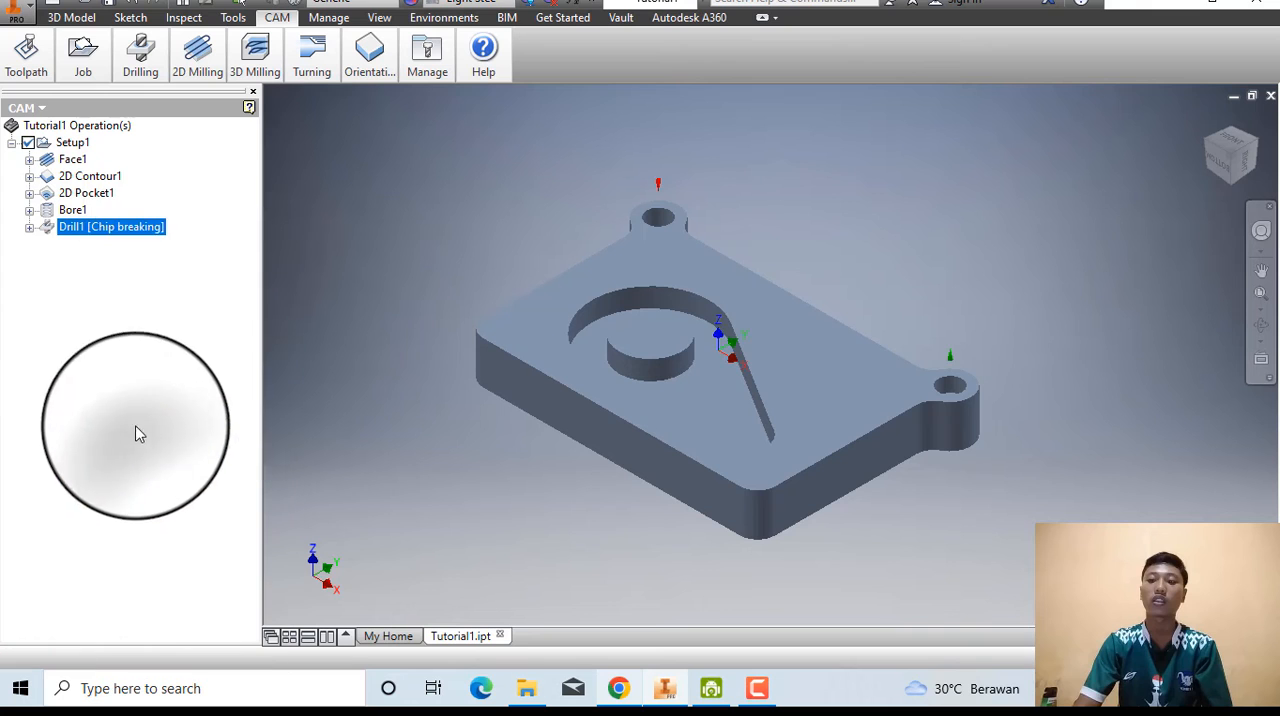
Look up the suggested operation name in the Chrome help page and rename the duplicated drill operation as Tapping M6 in Inventor.
click(628, 692)
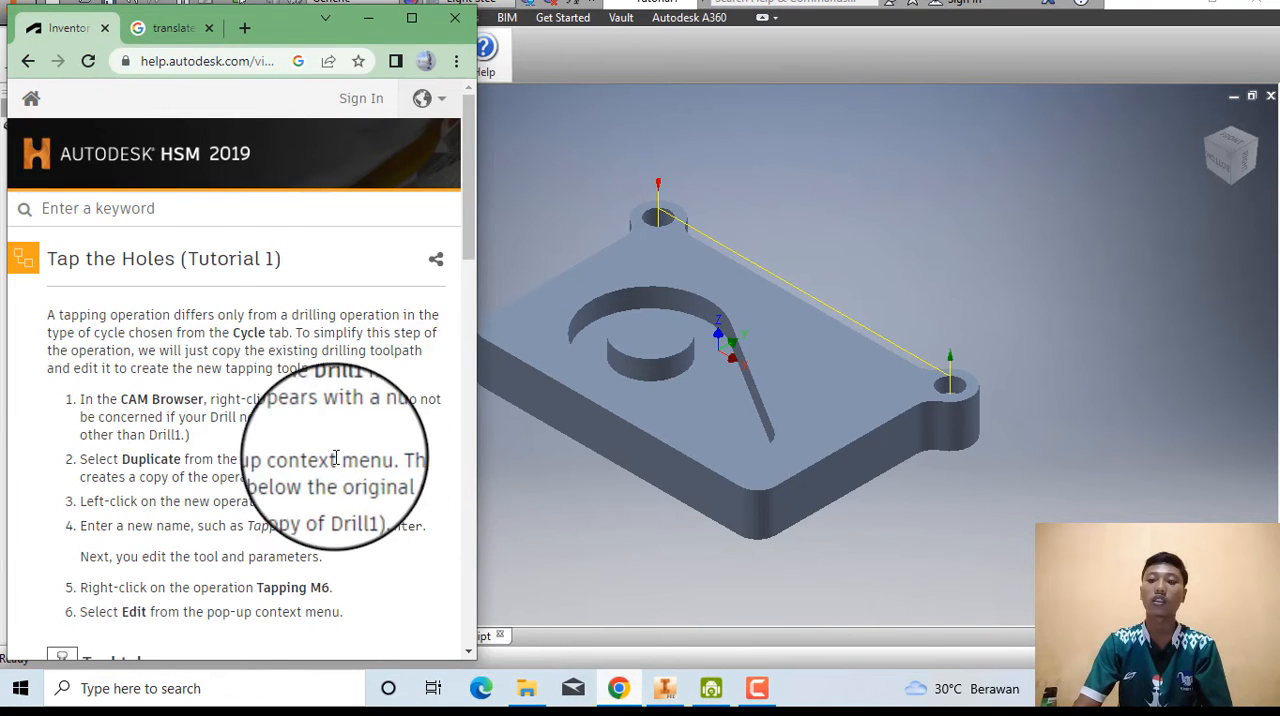
scroll(330, 469, down, 2)
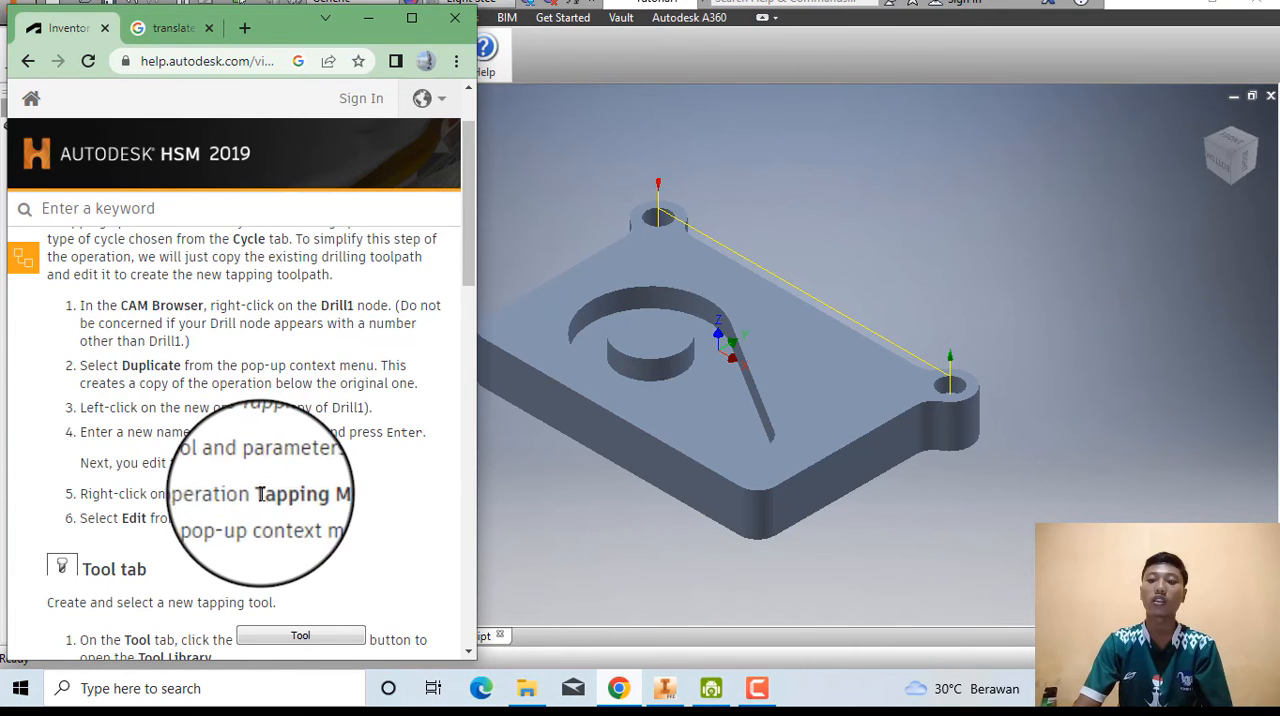
drag(259, 494, 325, 494)
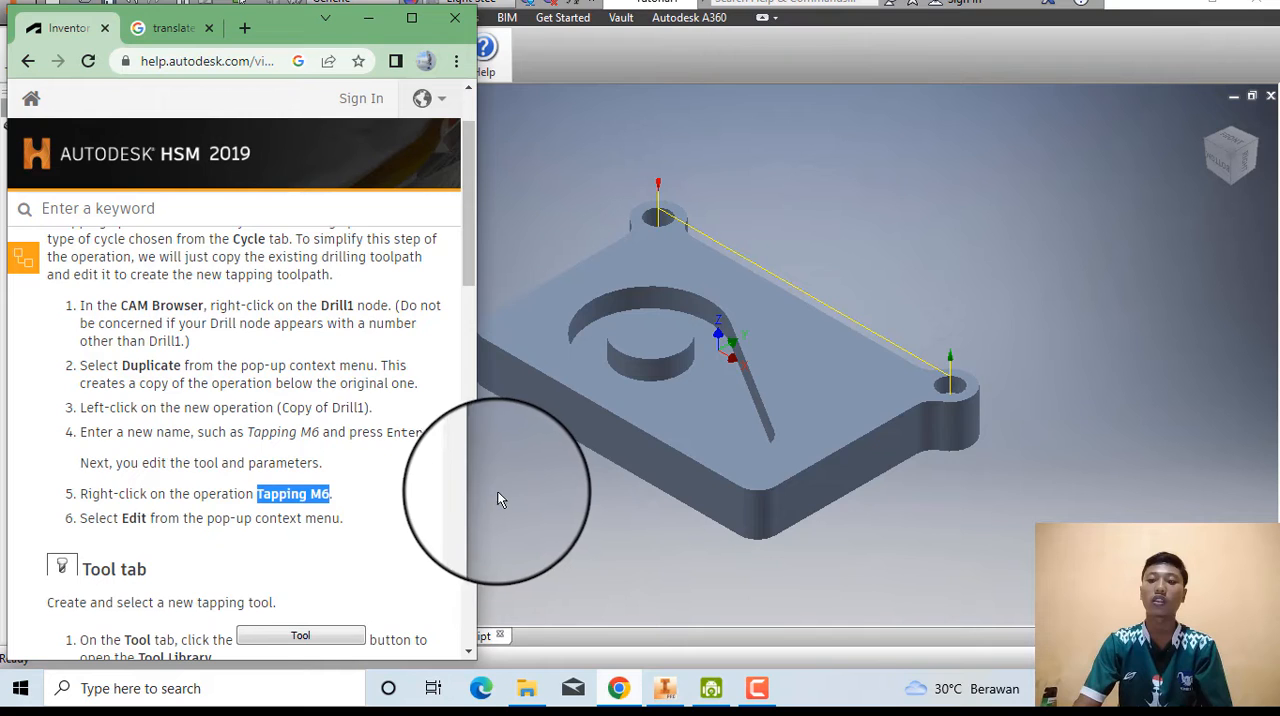
click(520, 504)
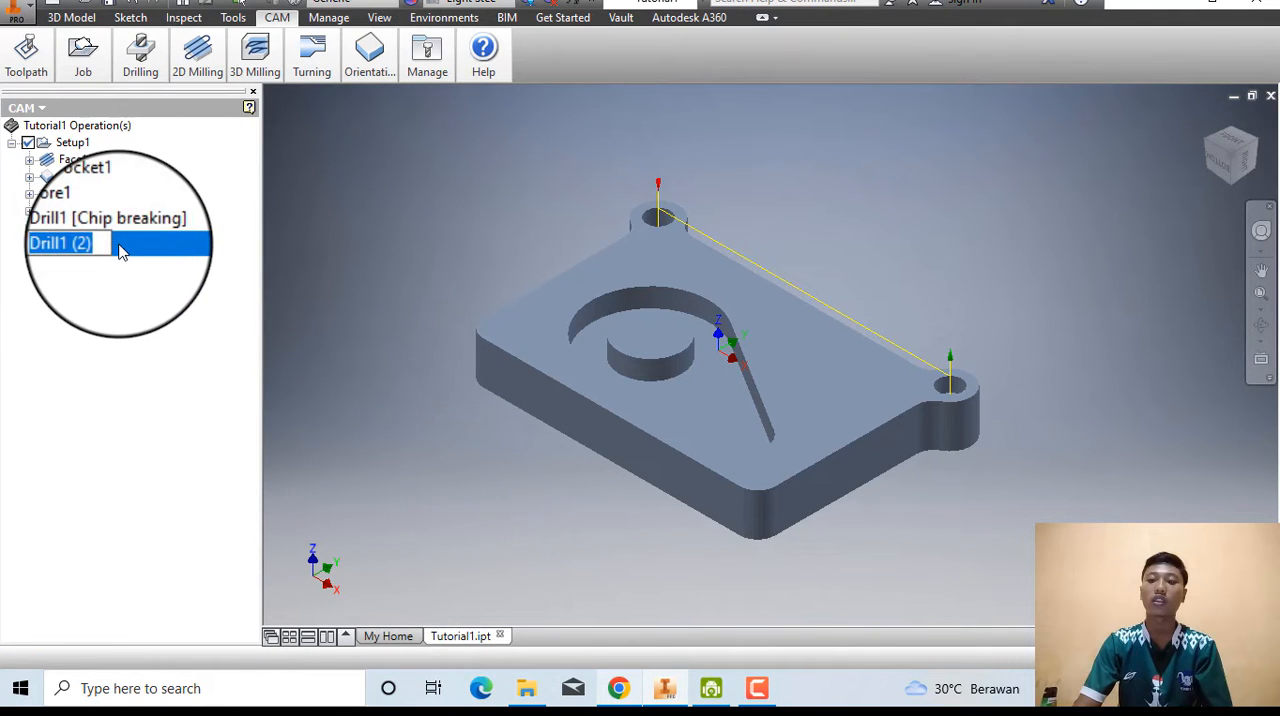
key(Return)
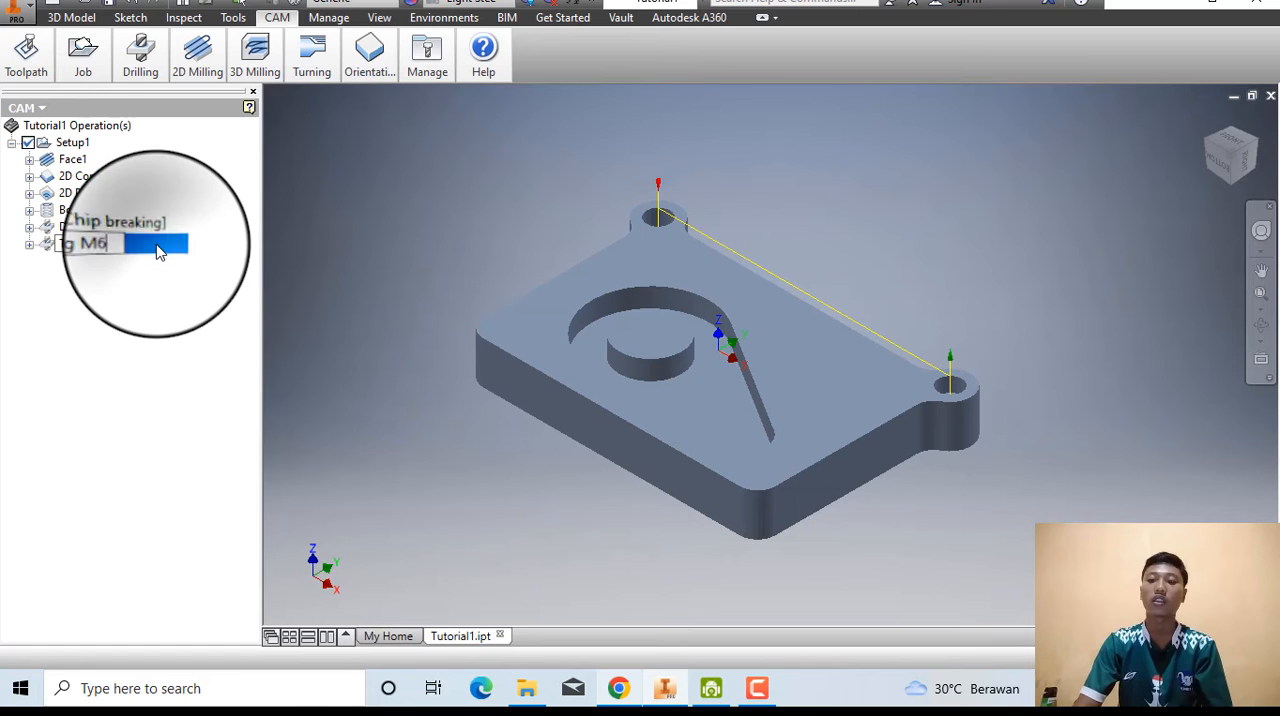
Check the next instruction in the Chrome help page and open the Tapping M6 operation for editing in Inventor.
right_click(141, 250)
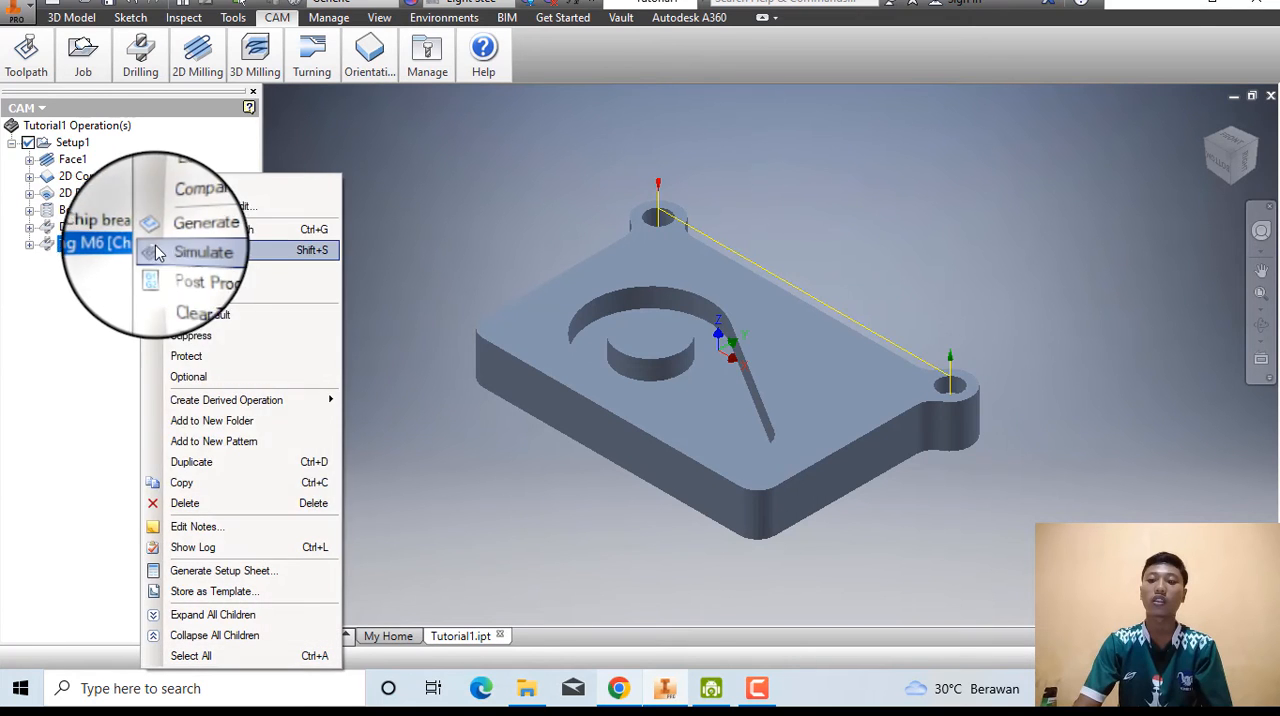
click(514, 563)
click(628, 690)
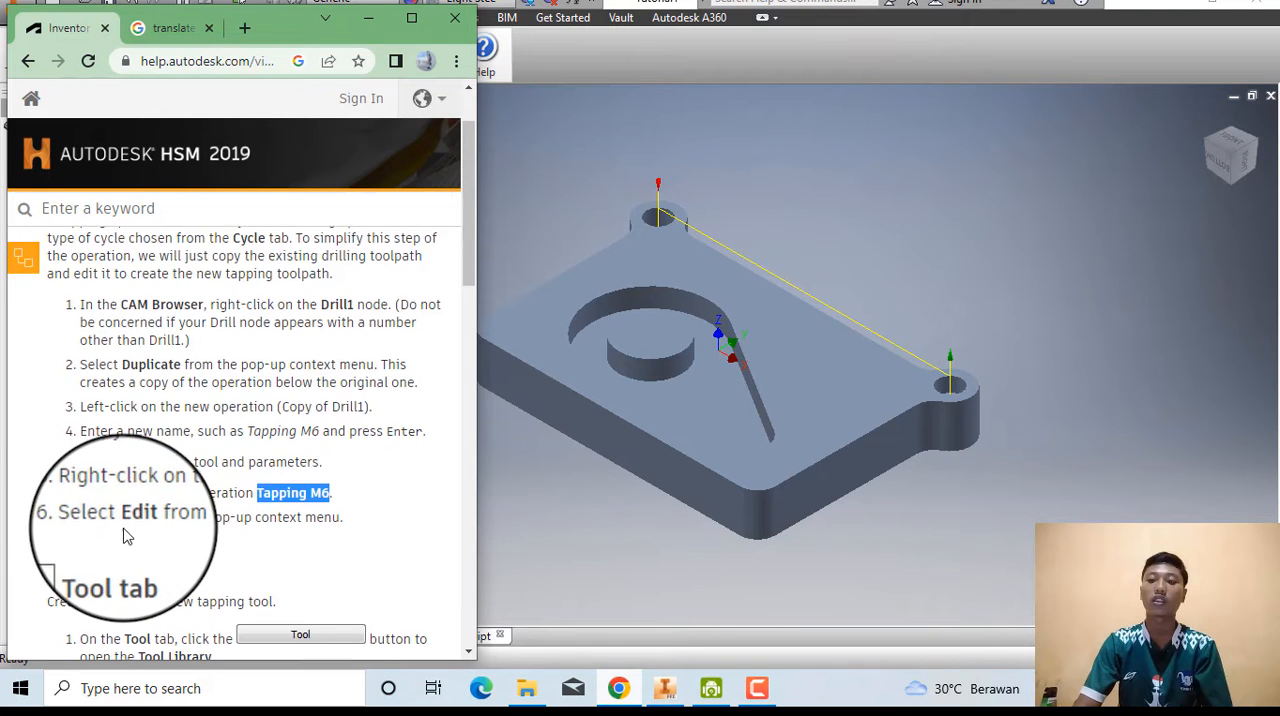
scroll(250, 485, down, 1)
click(543, 520)
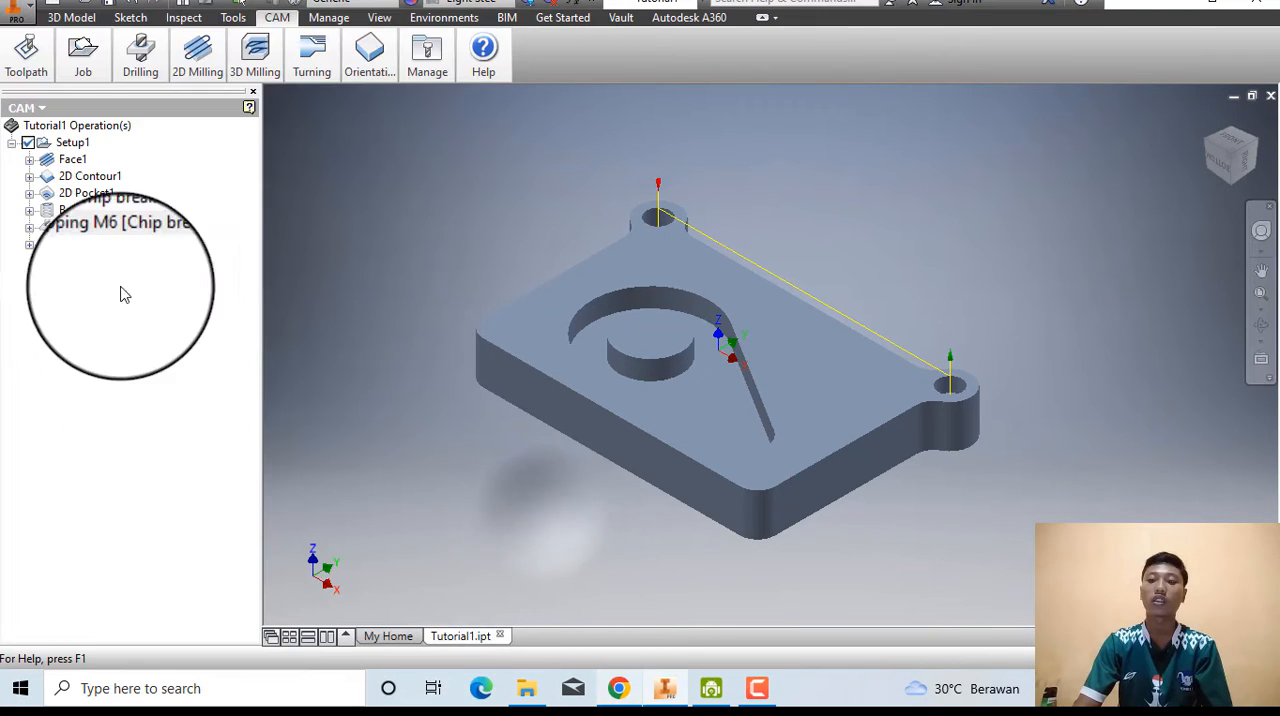
right_click(100, 248)
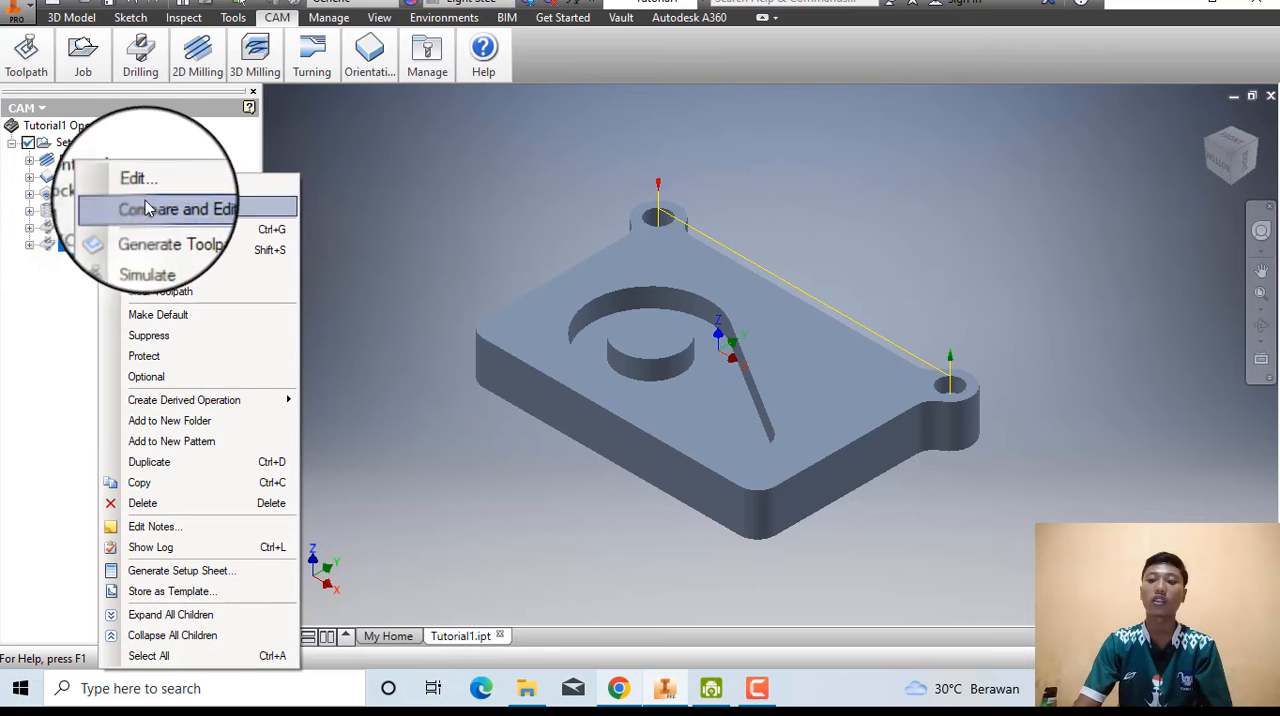
click(140, 186)
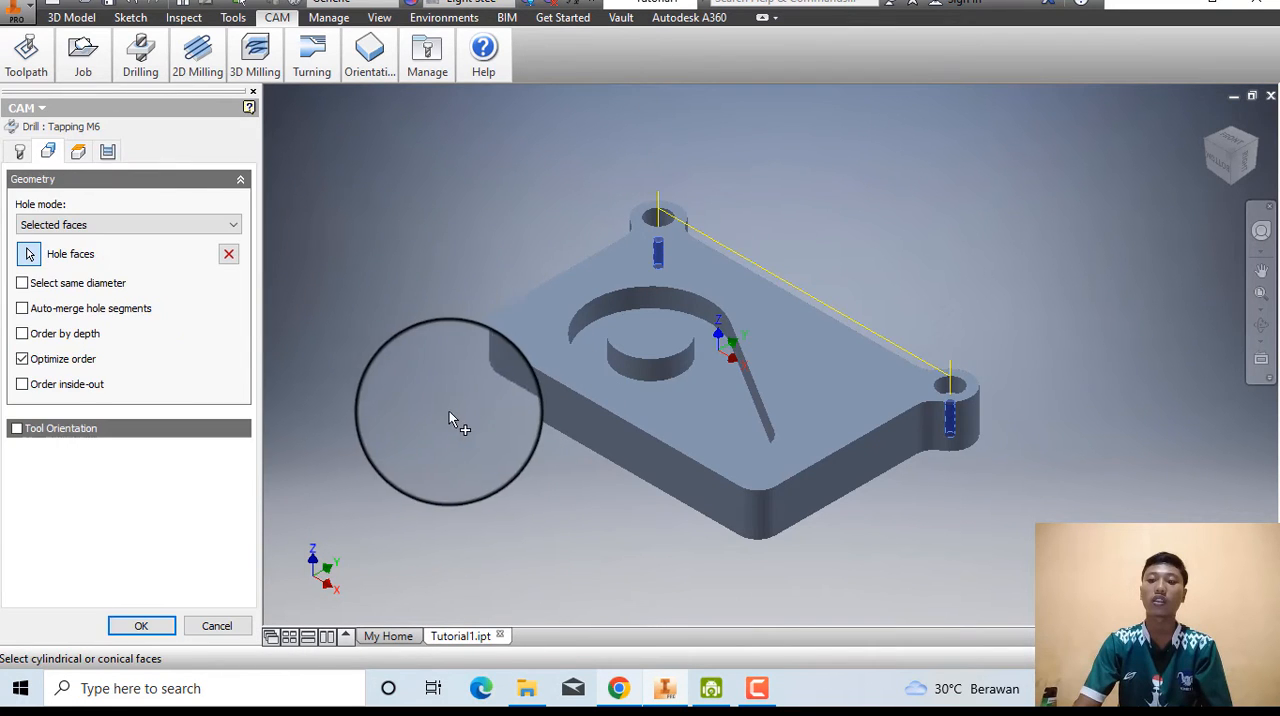
Consult the tool instructions in Chrome, then open the tool library for Tapping M6 in Inventor and create a new mill tool.
click(626, 686)
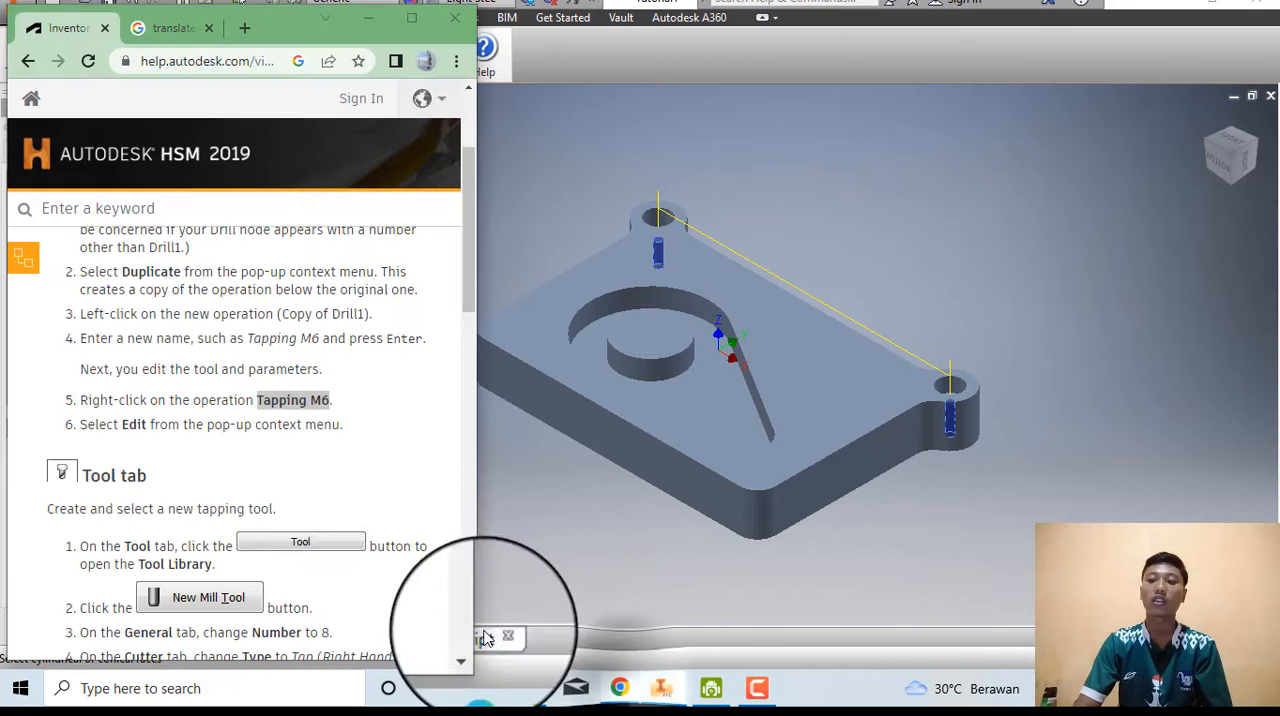
scroll(286, 490, down, 2)
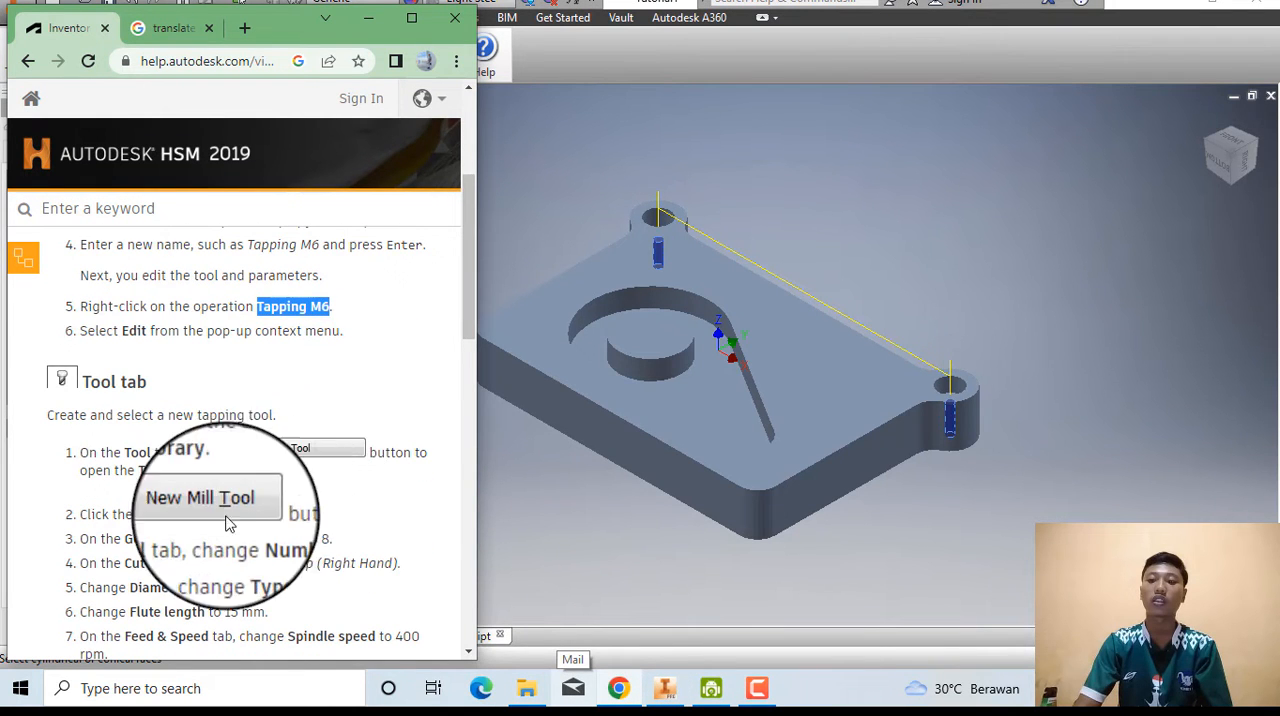
click(653, 550)
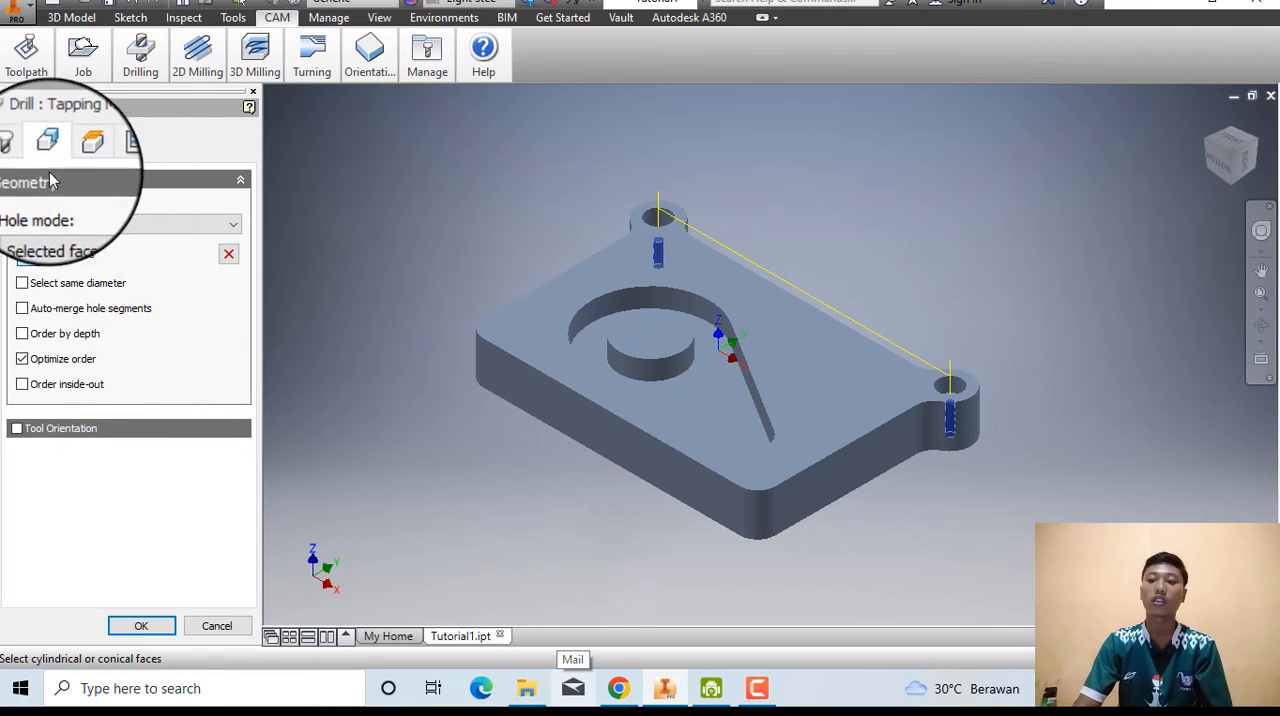
click(19, 151)
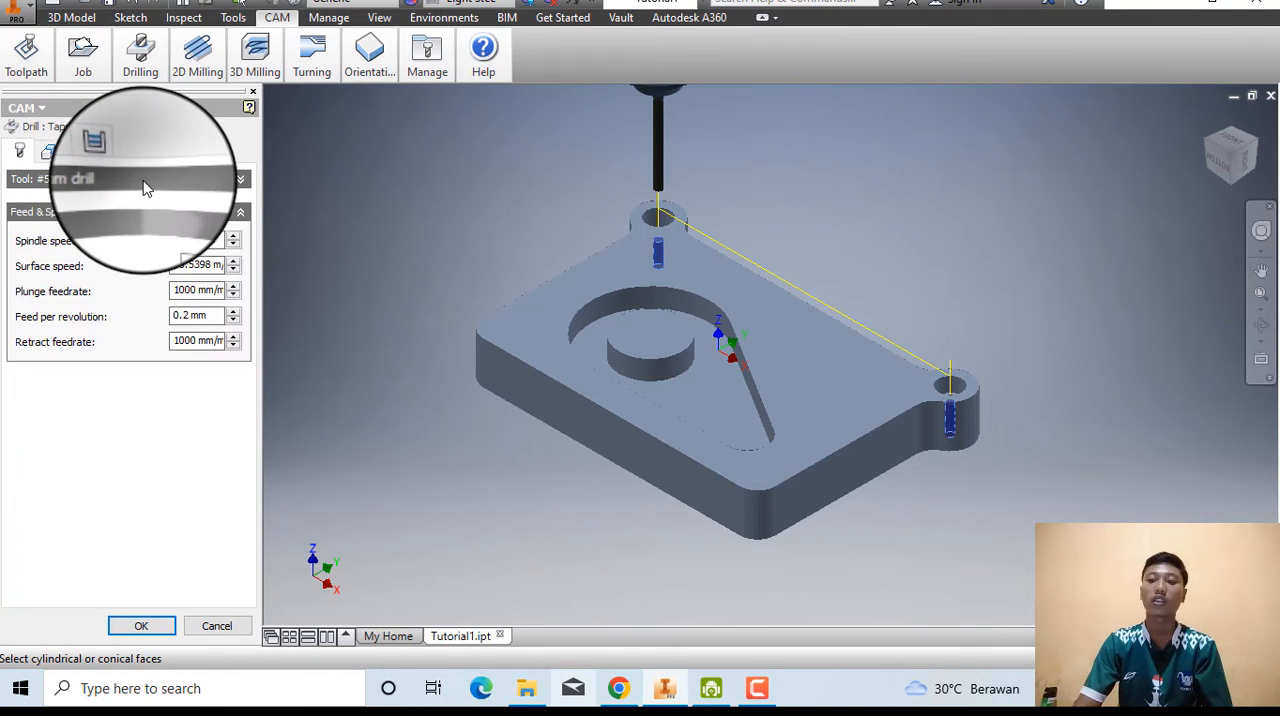
click(128, 210)
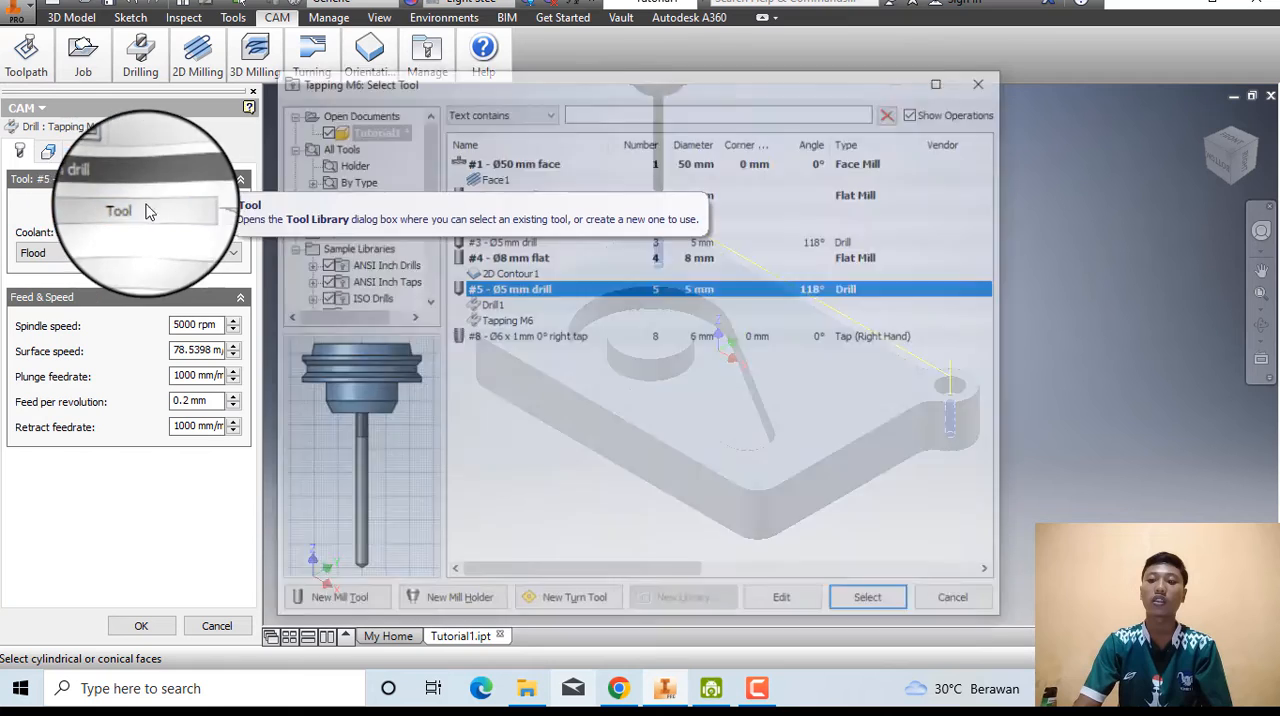
click(356, 600)
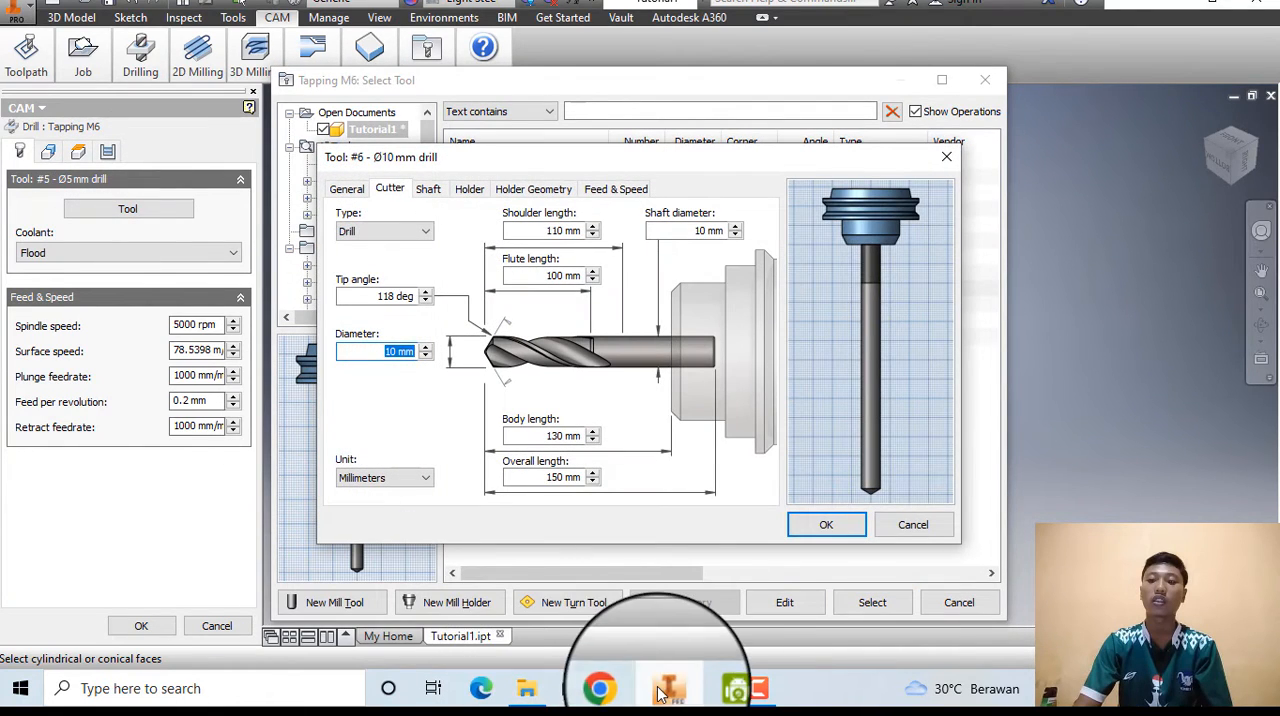
Check the required tool number in the Chrome help page and set the new tool's number to 8 in Inventor.
click(618, 688)
scroll(203, 463, down, 2)
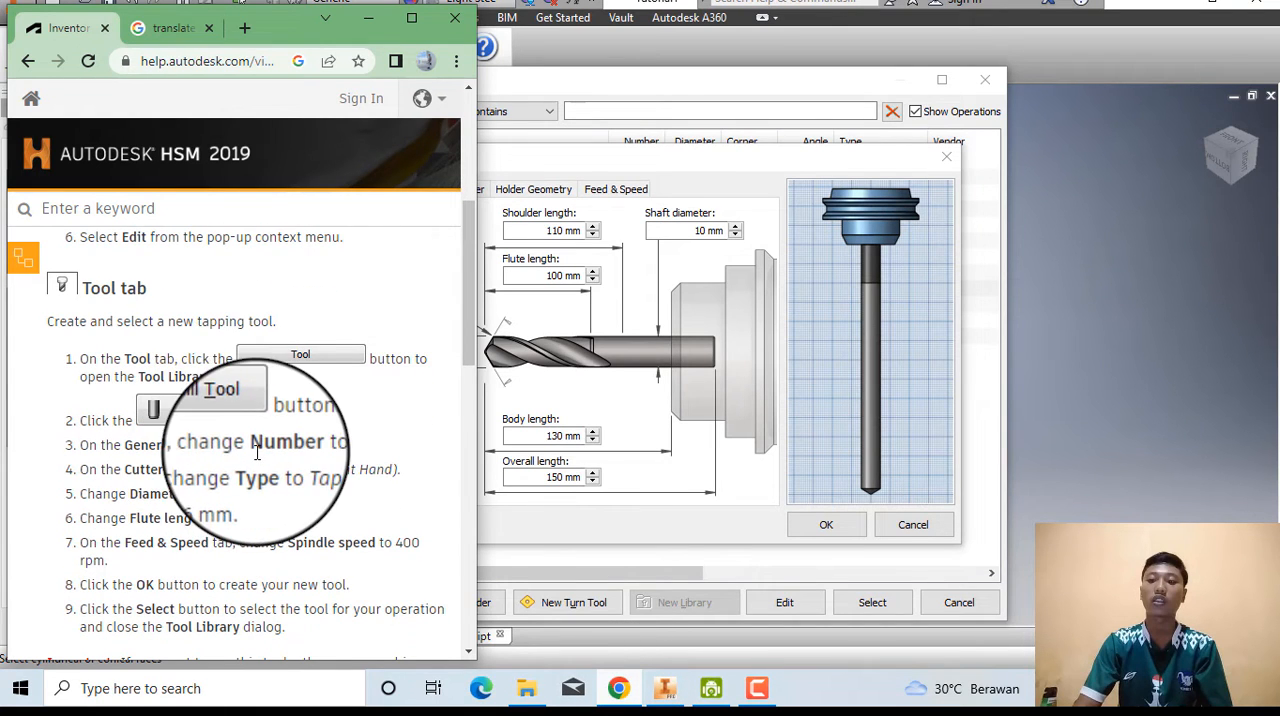
click(512, 530)
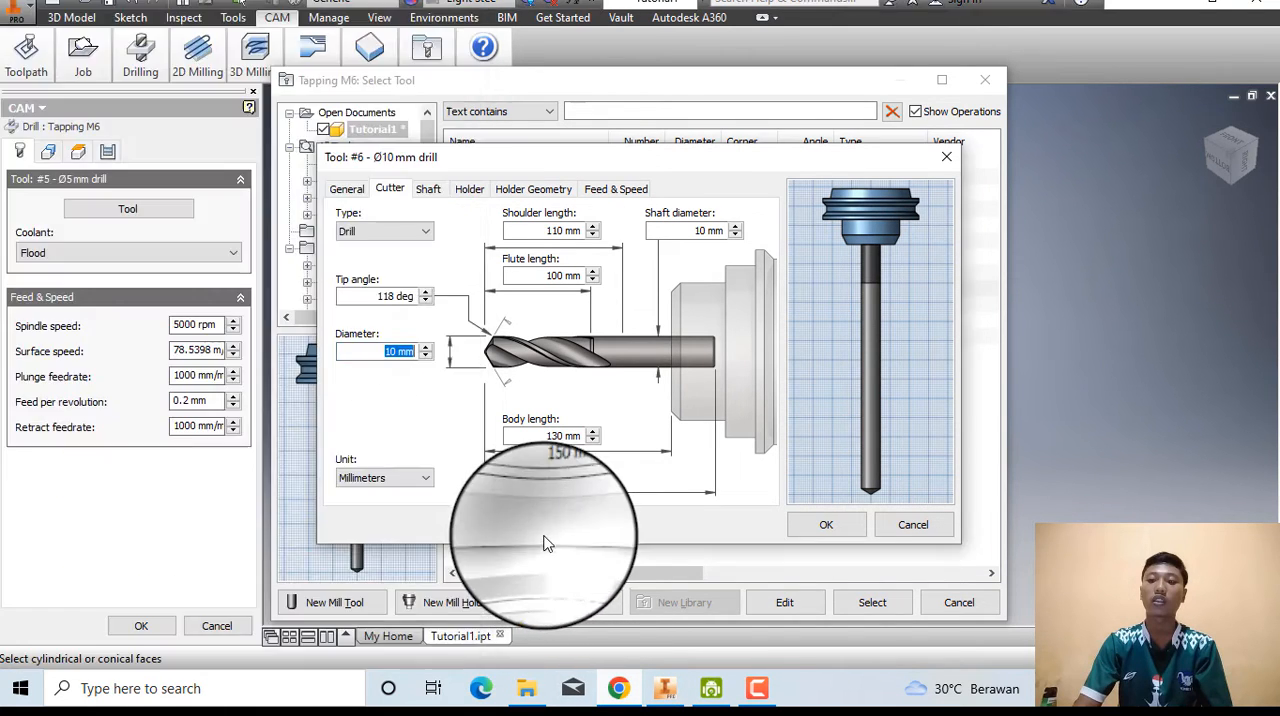
click(345, 190)
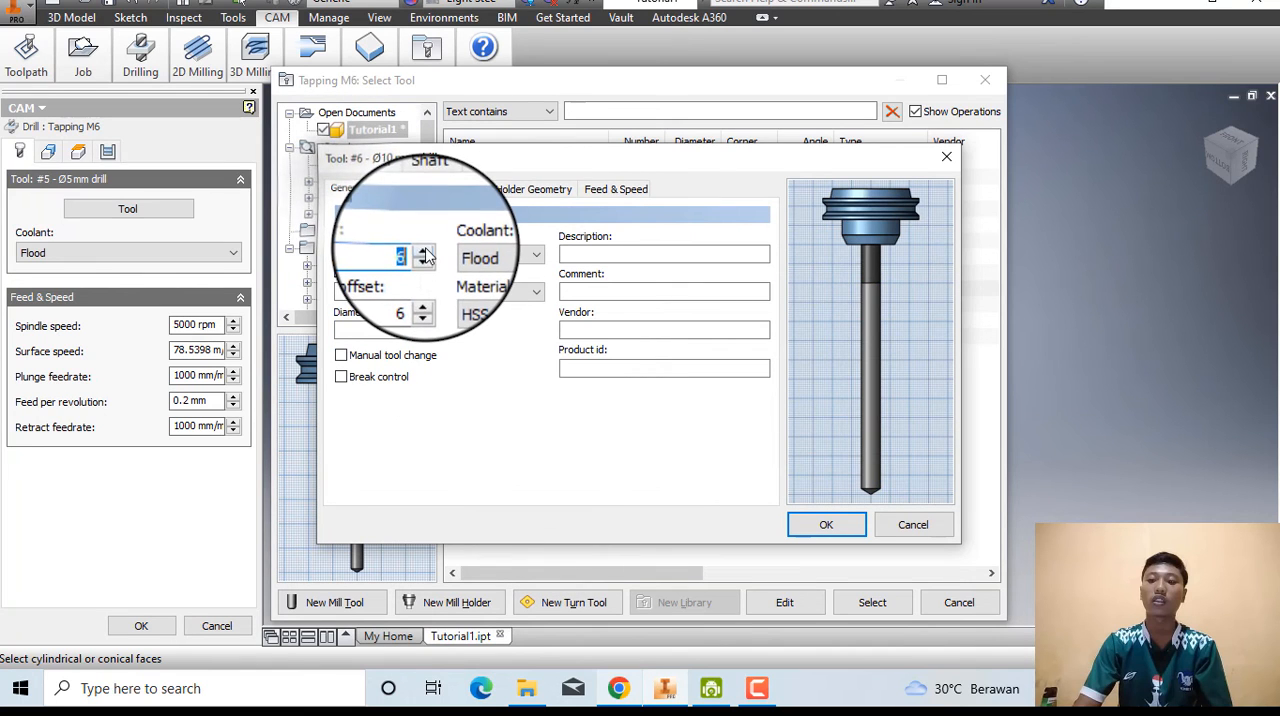
click(424, 253)
click(424, 253)
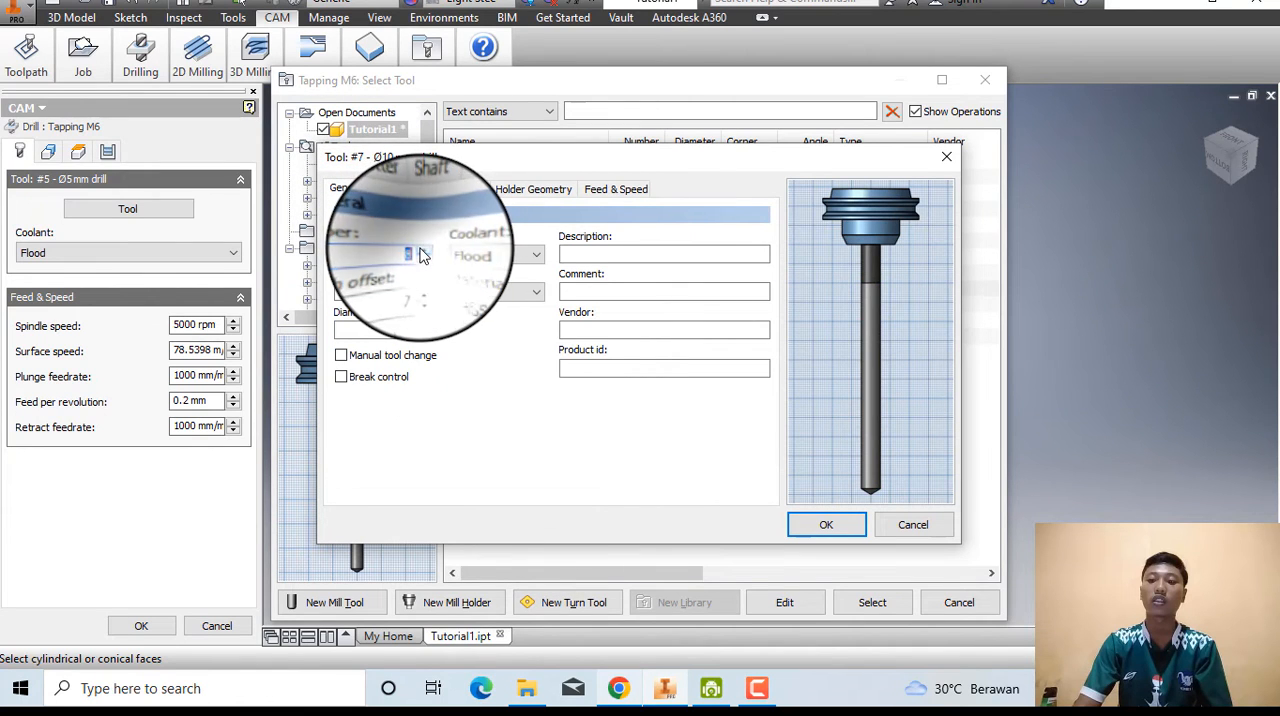
Check the cutter instructions in Chrome and change the new tool's cutter type to Tap (Right Hand) in Inventor.
click(636, 690)
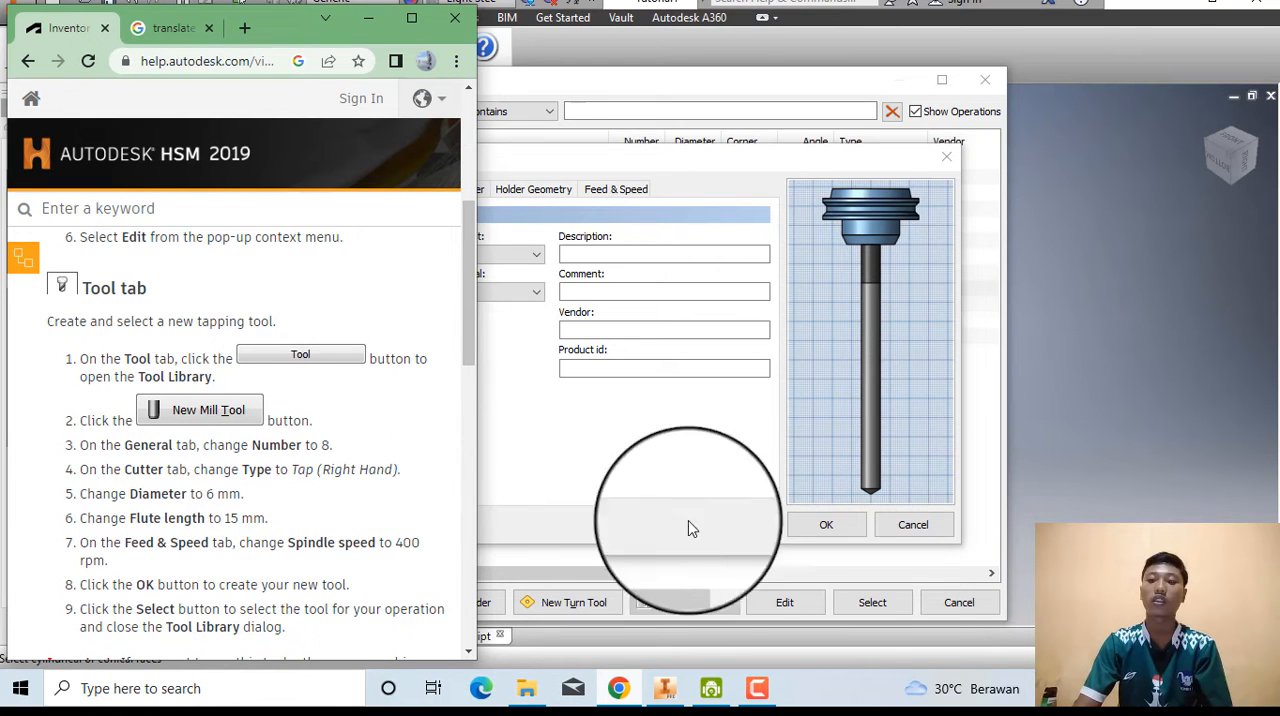
click(612, 688)
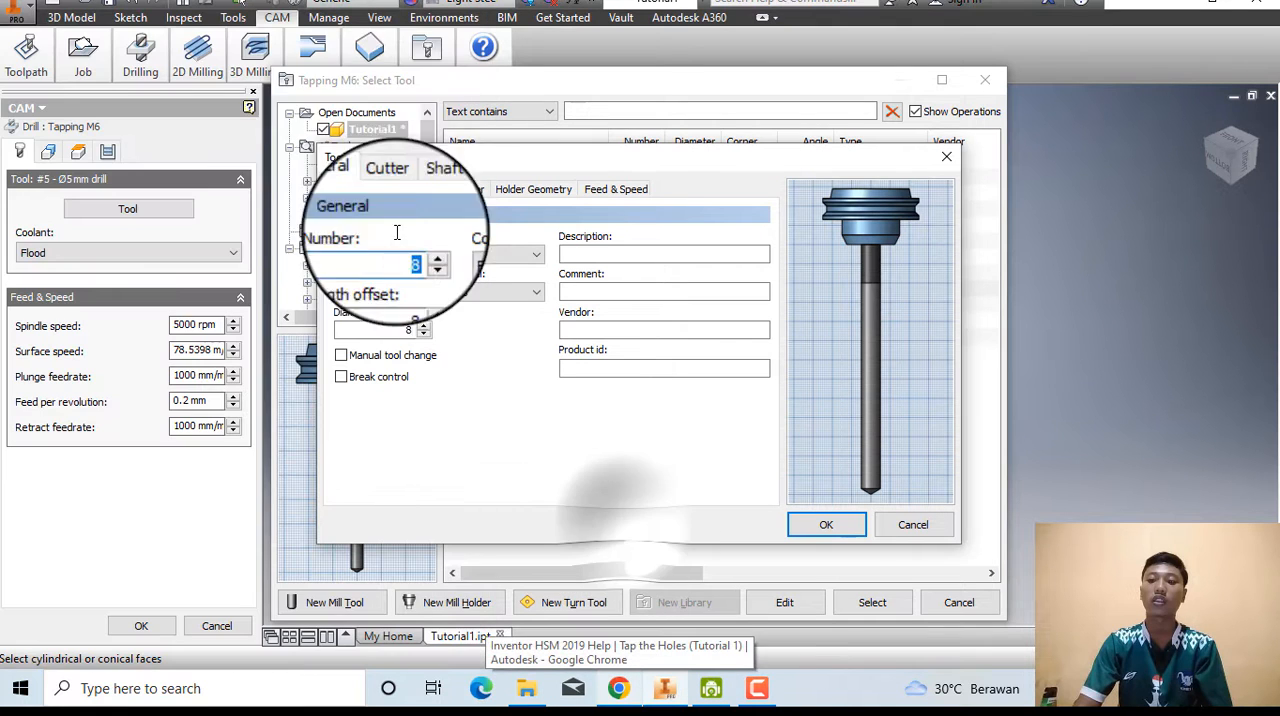
click(390, 190)
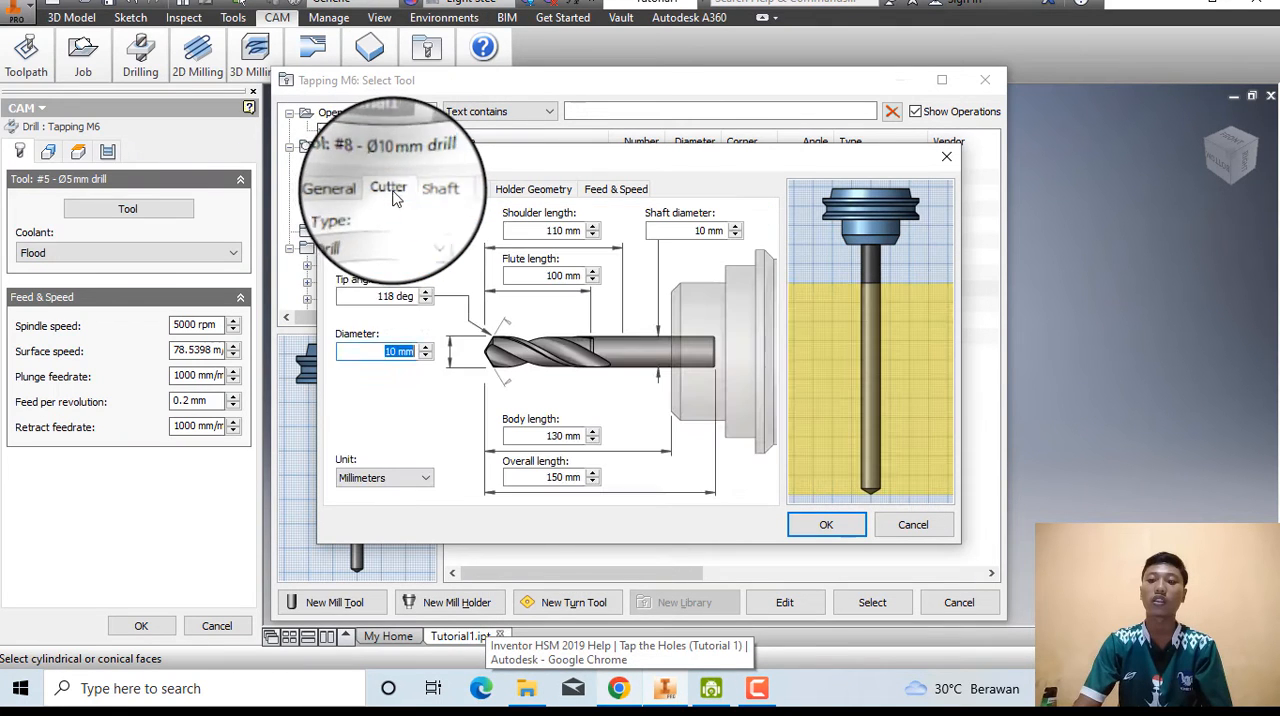
click(423, 236)
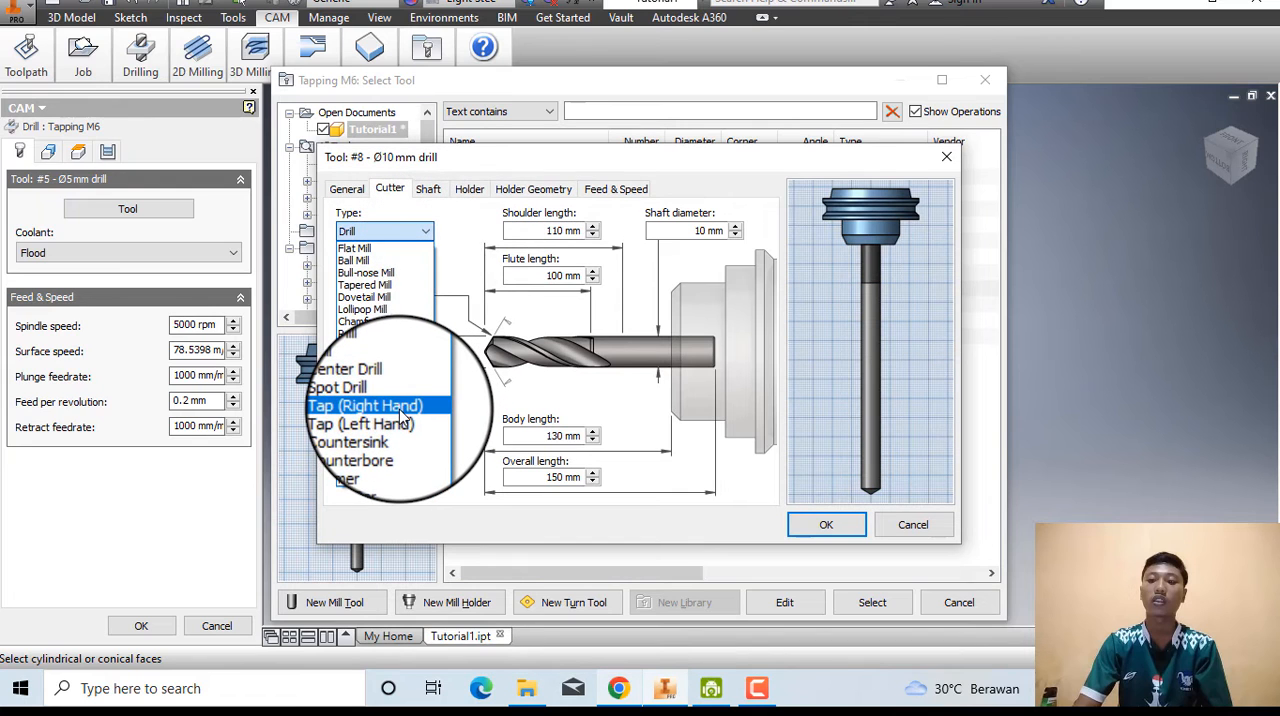
click(396, 406)
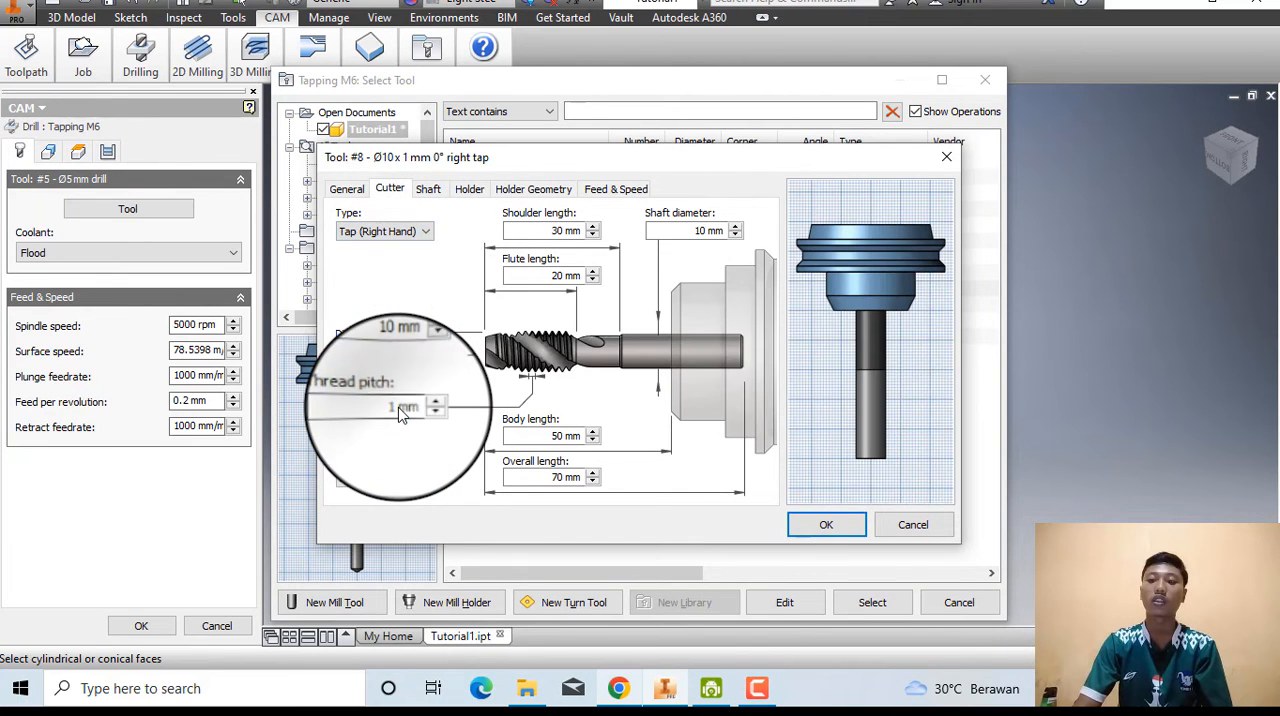
Check the required tap size in the Chrome help page and set the tap's diameter to 6 mm in Inventor.
click(618, 688)
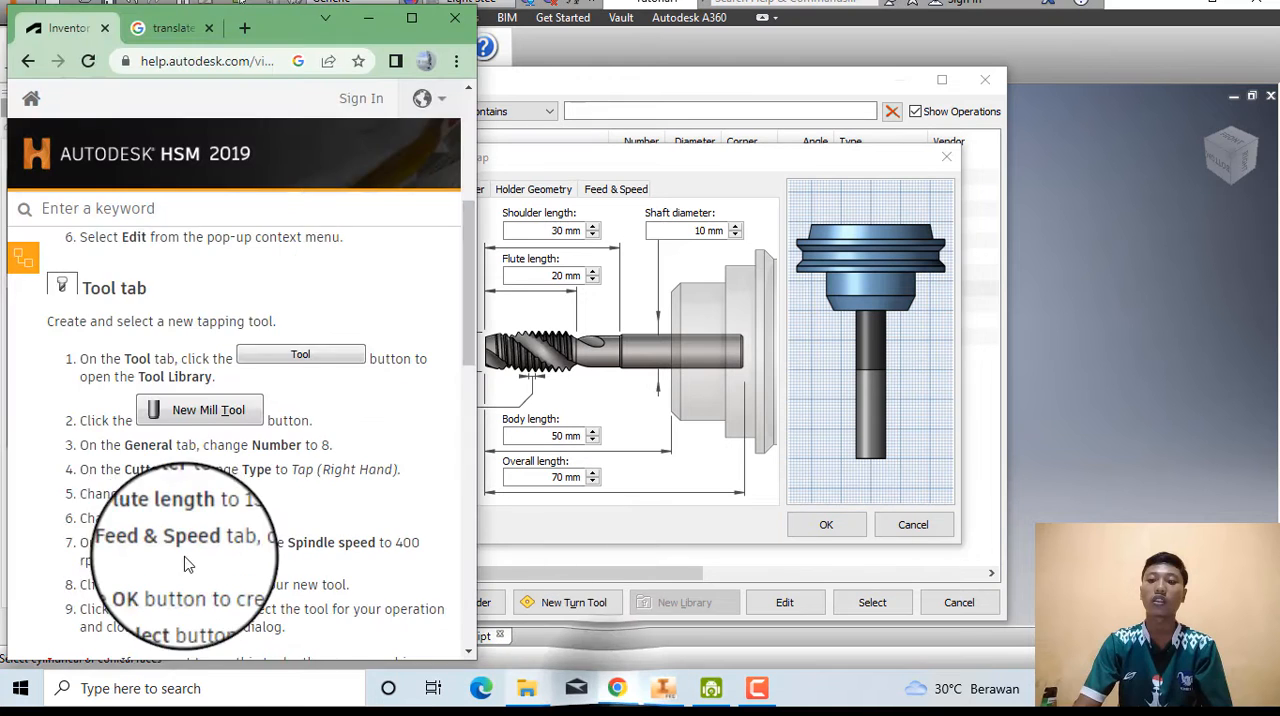
scroll(186, 560, down, 3)
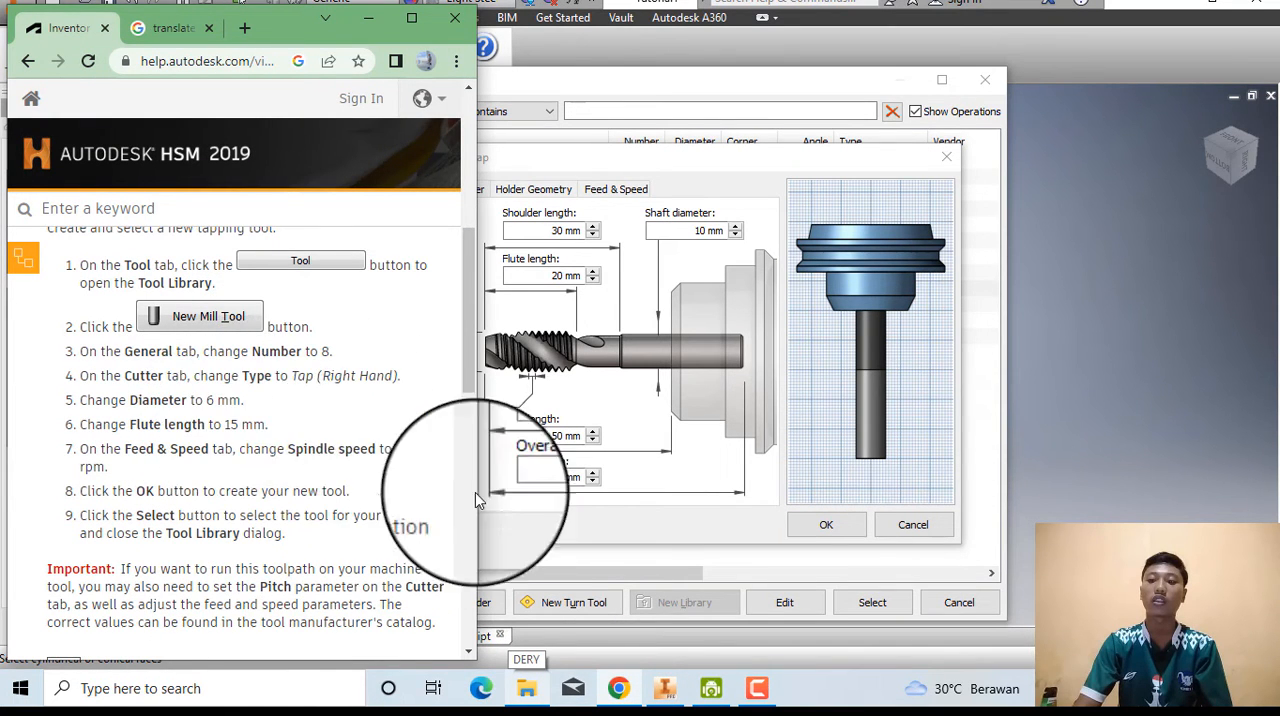
click(489, 523)
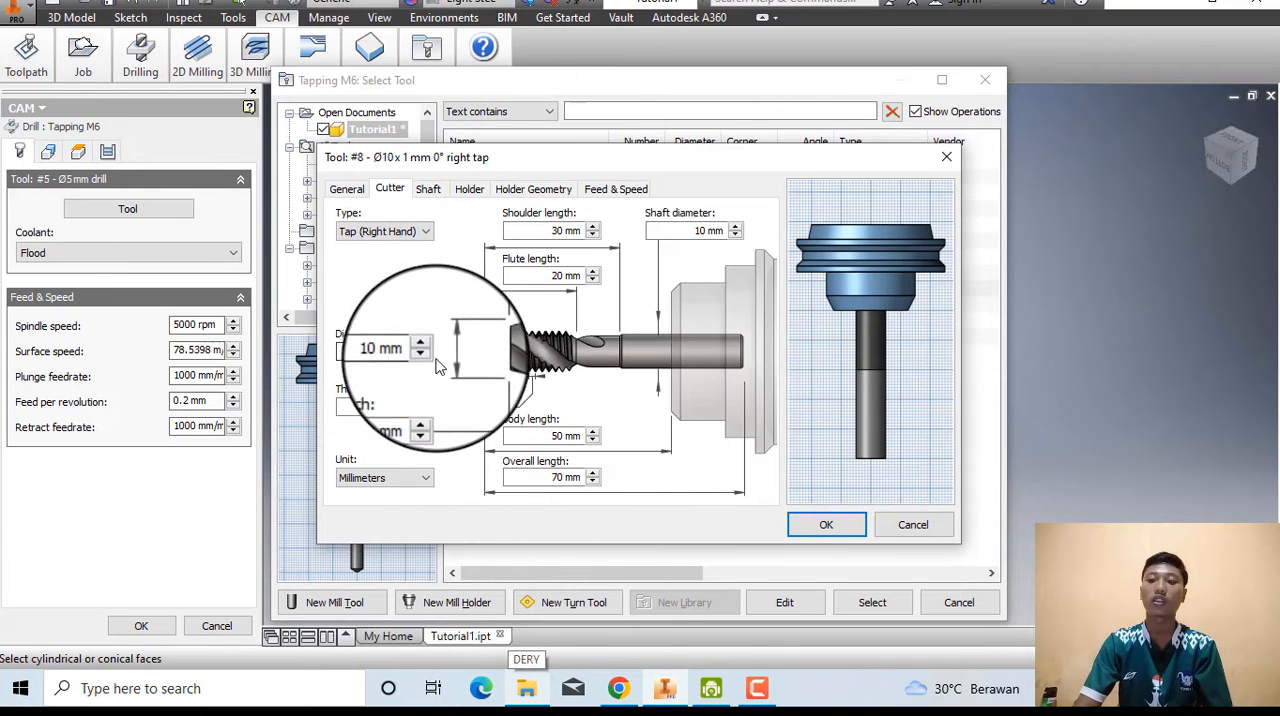
click(426, 355)
click(426, 355)
click(426, 355)
click(426, 355)
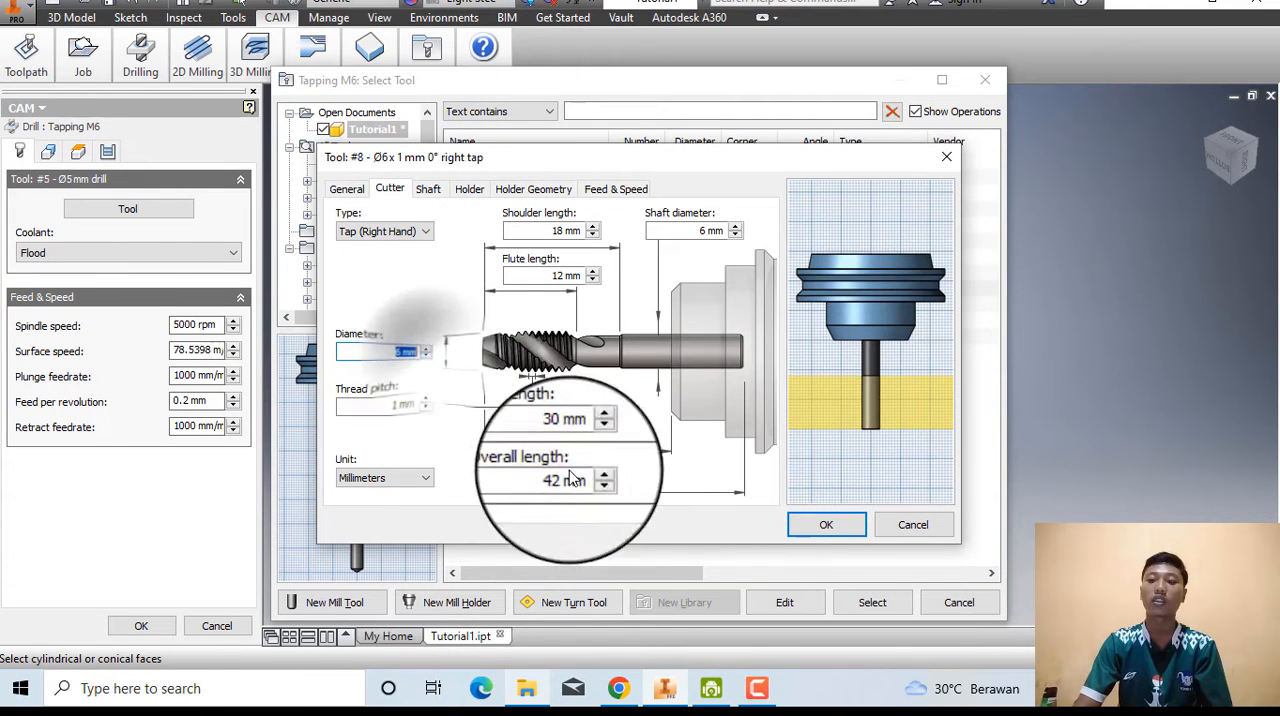
Check the required flute length in the Chrome help page and set the tap's flute length to 15 mm in Inventor.
click(620, 690)
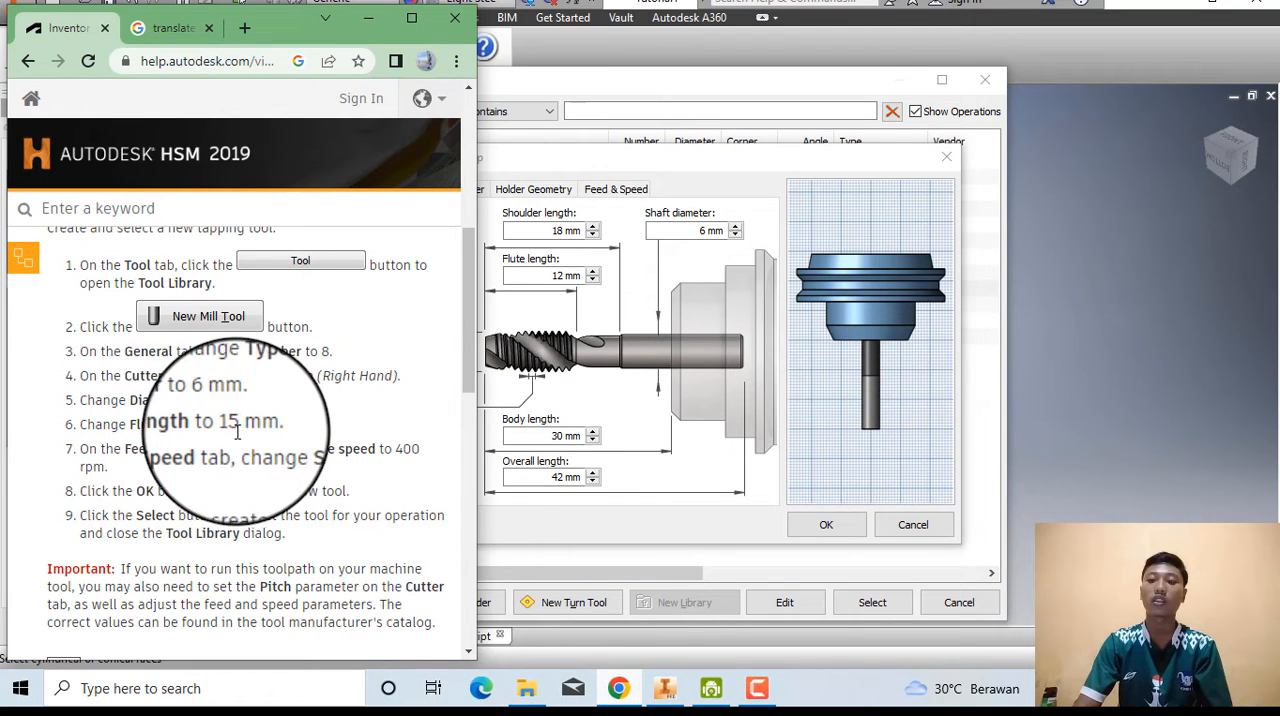
click(523, 530)
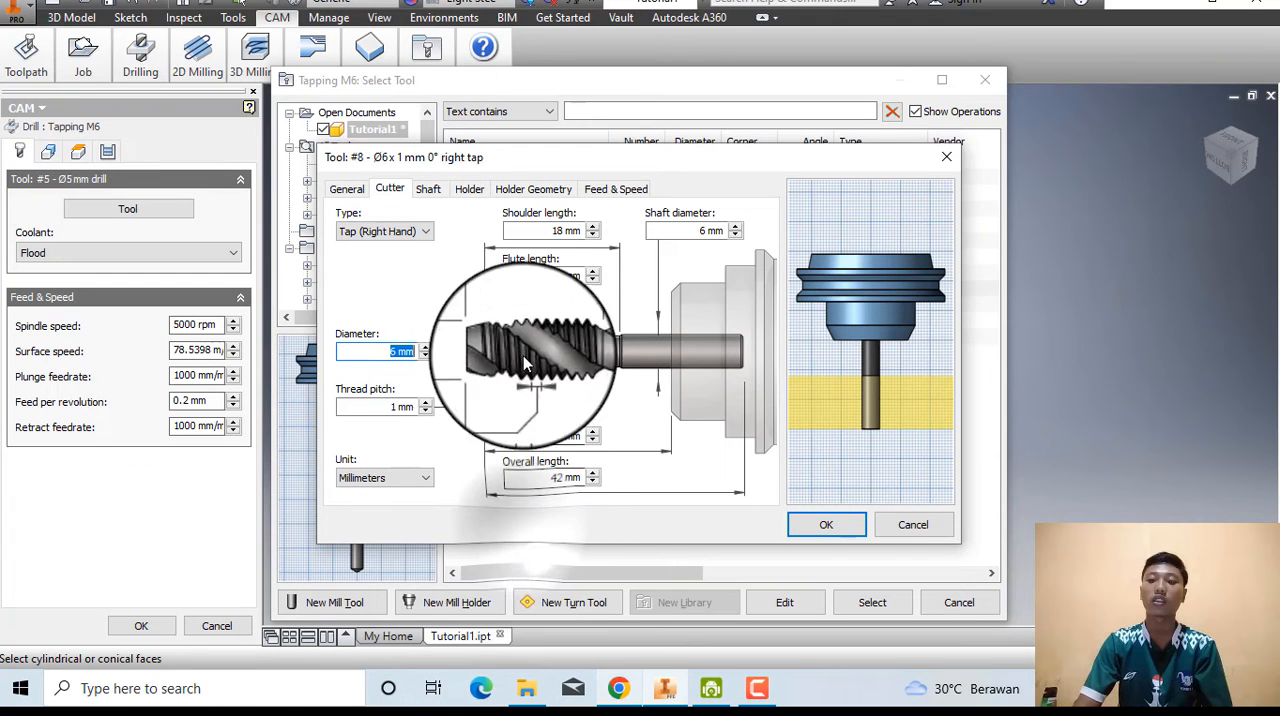
click(592, 272)
click(592, 272)
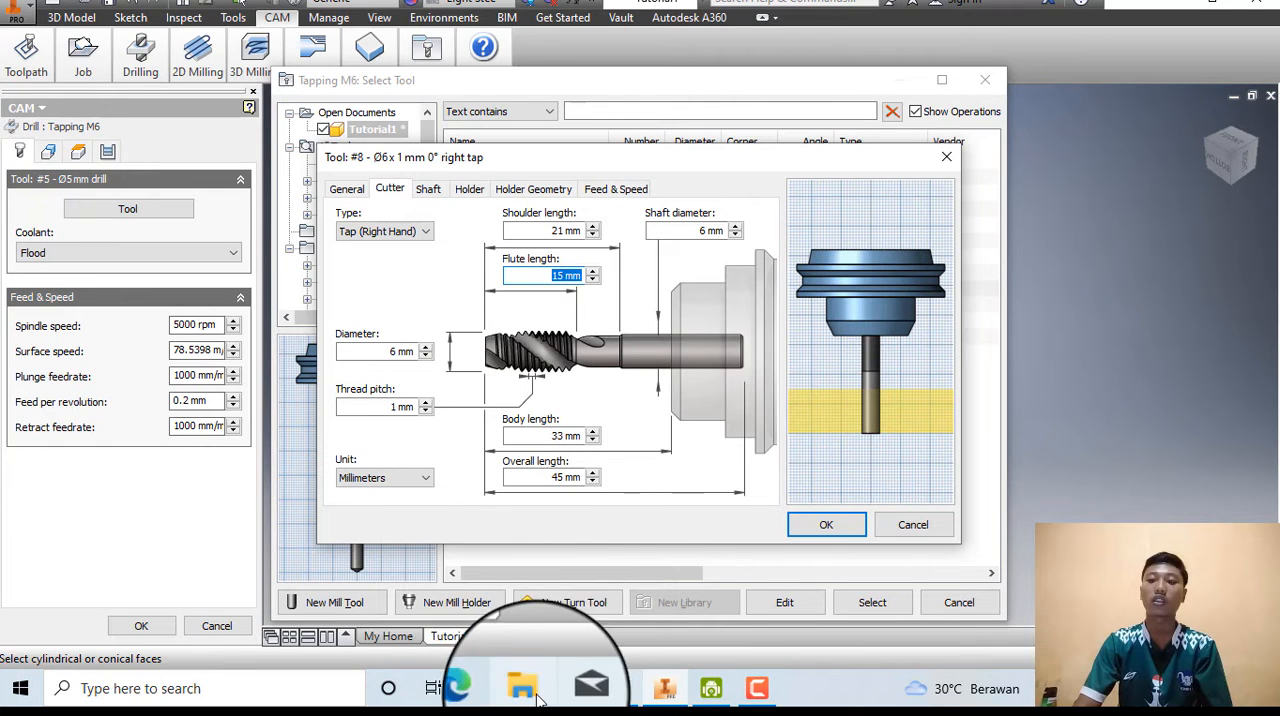
Check the required spindle speed in the Chrome help page and set the tap's spindle speed to 400 rpm in Inventor.
click(620, 690)
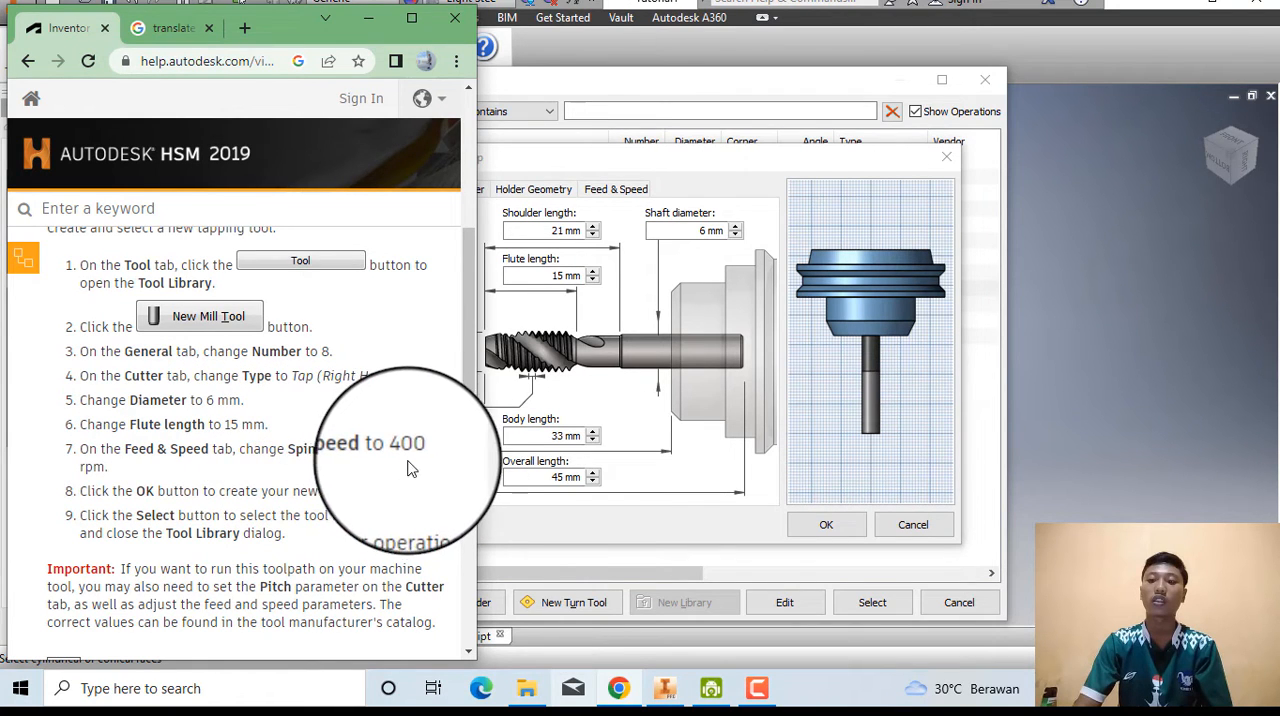
click(551, 522)
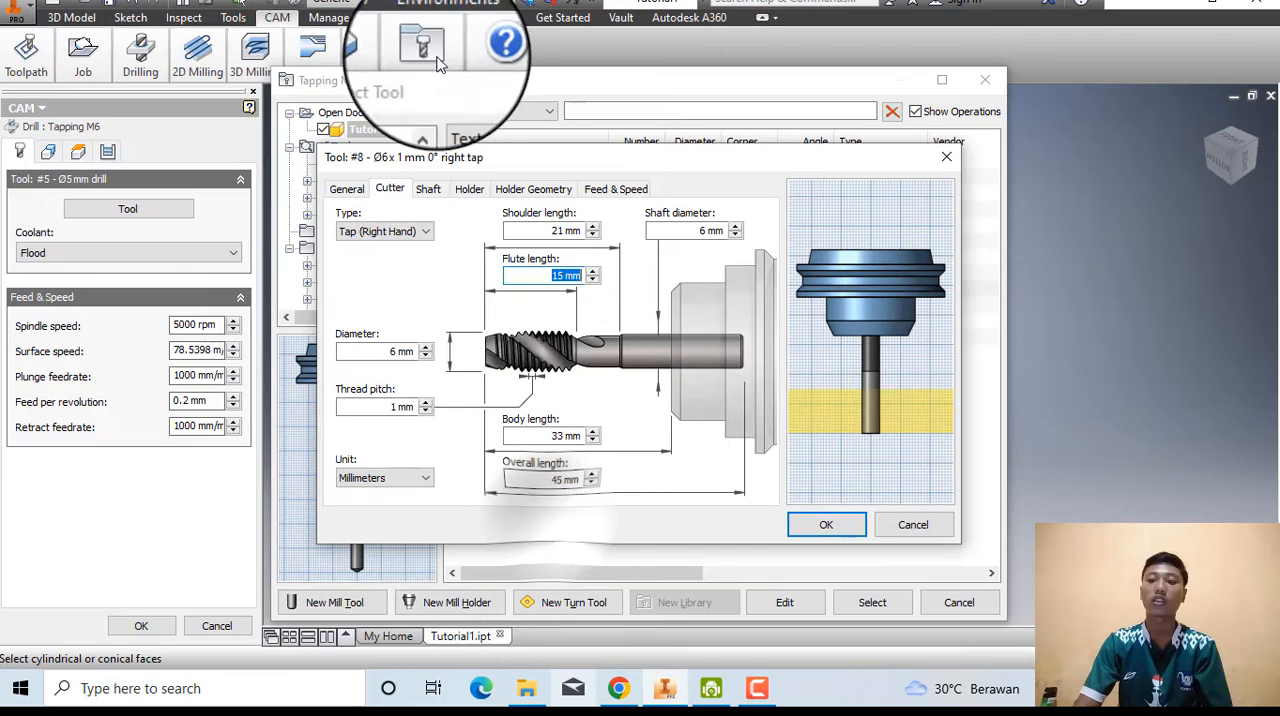
click(616, 189)
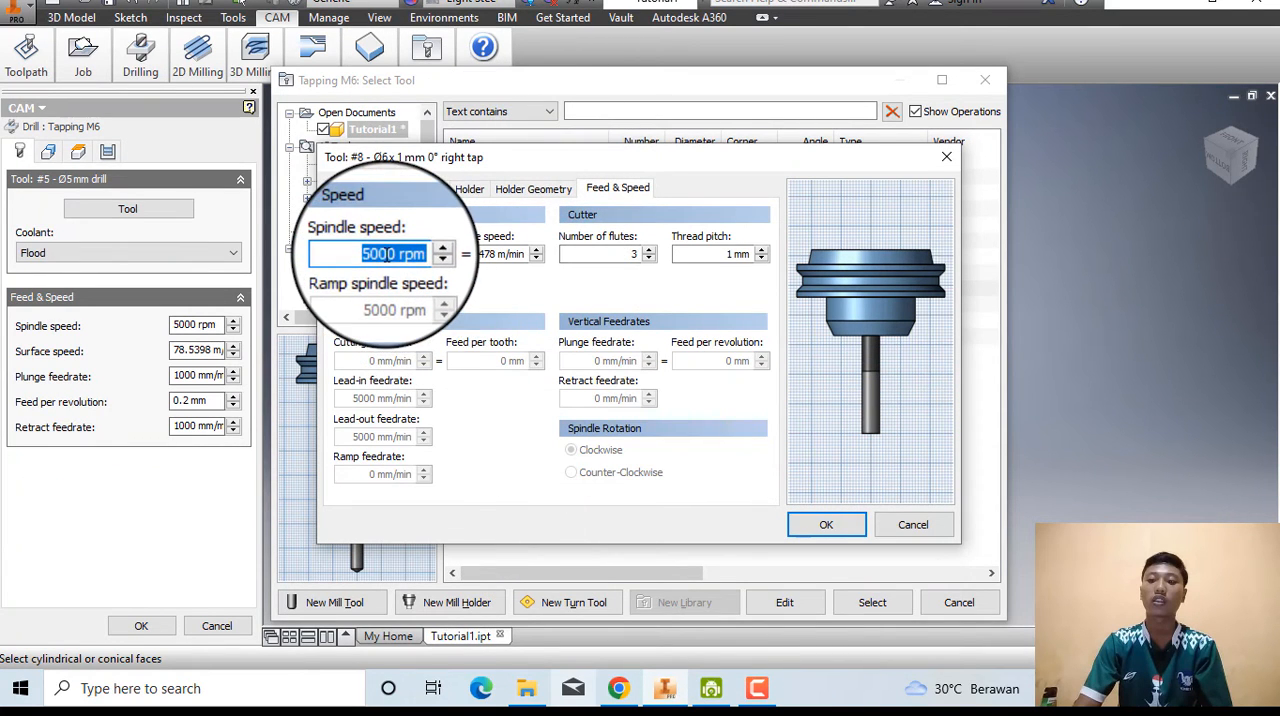
click(400, 250)
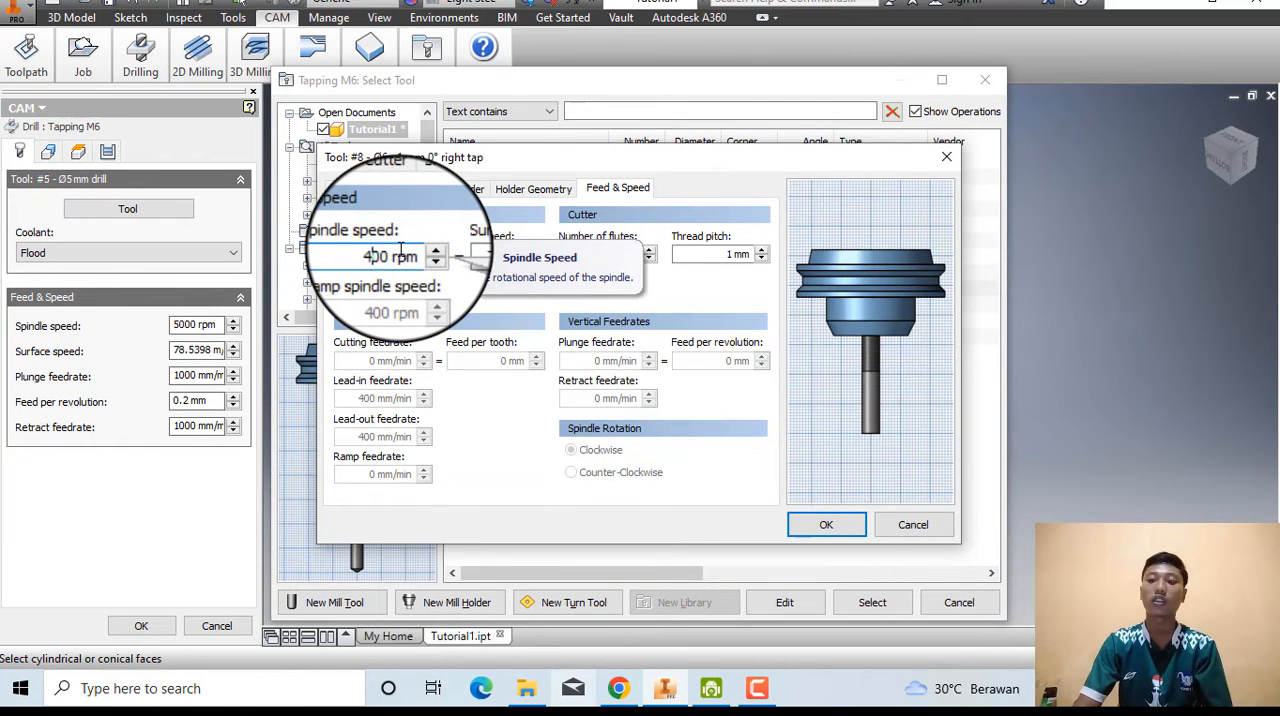
Read the remaining tool instructions in Chrome, then save the new tap in Inventor and select it for the Tapping M6 operation.
click(619, 690)
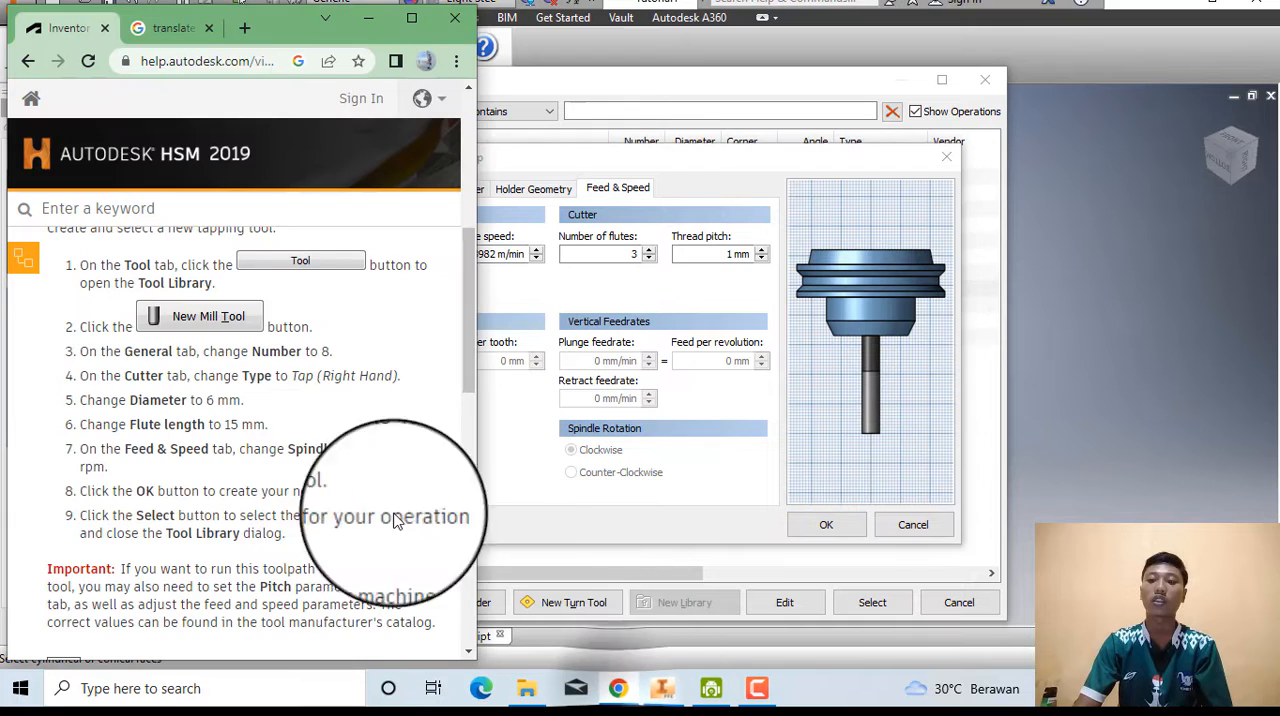
scroll(305, 480, down, 2)
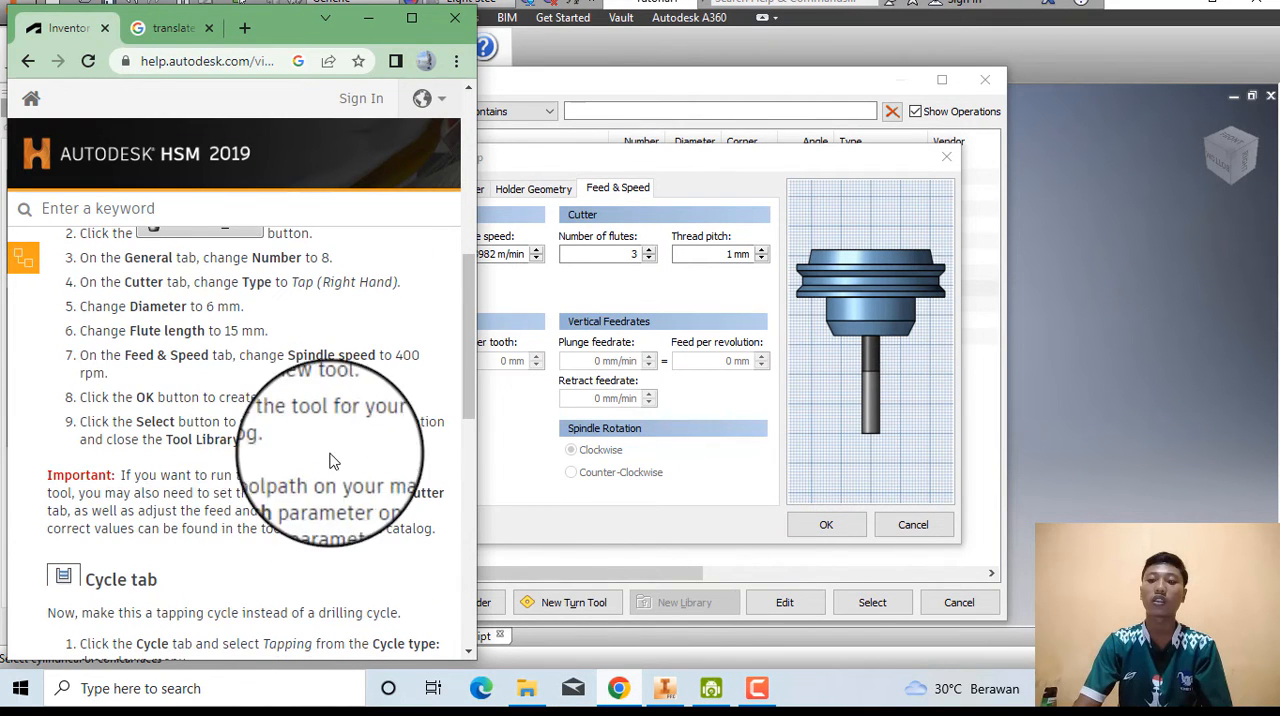
click(566, 512)
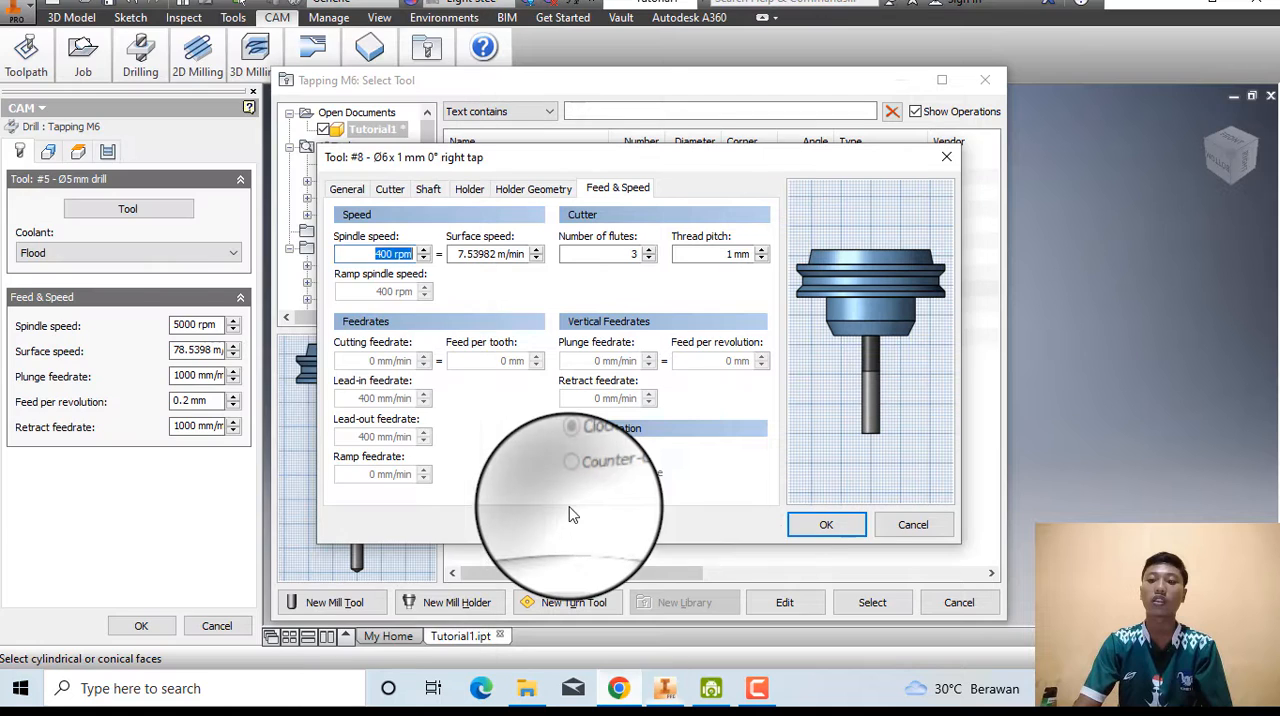
click(826, 524)
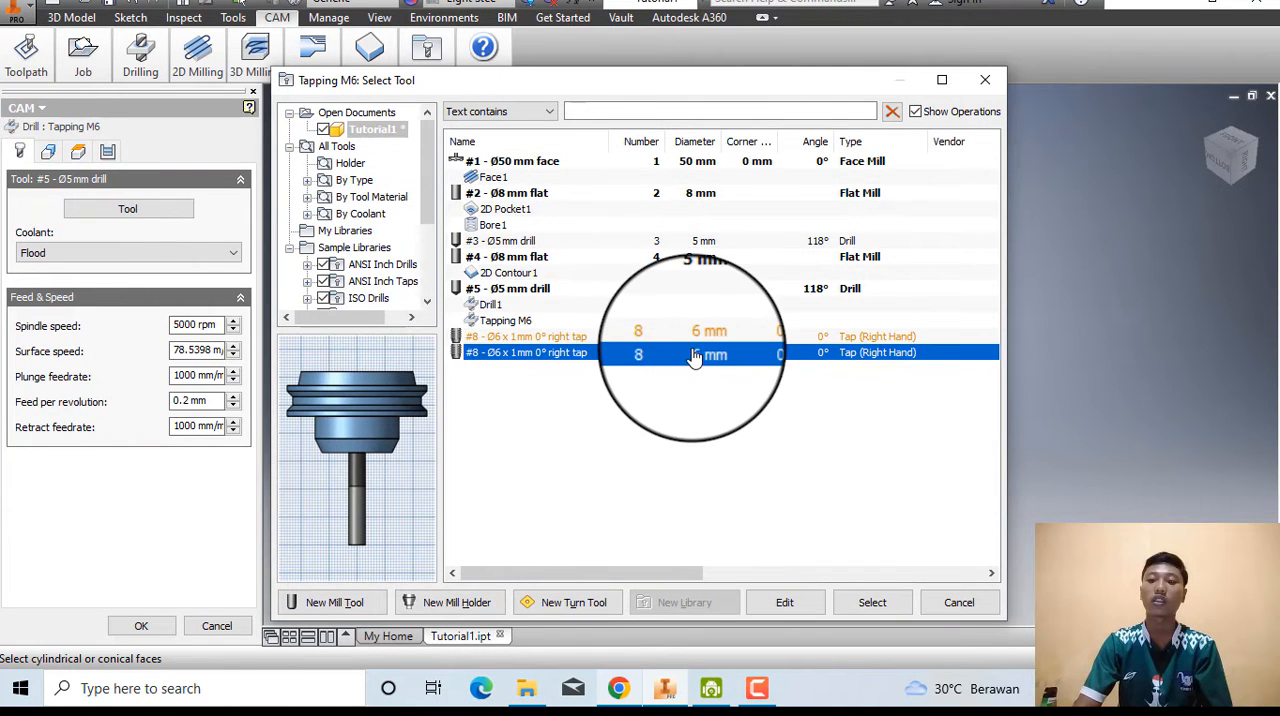
click(862, 600)
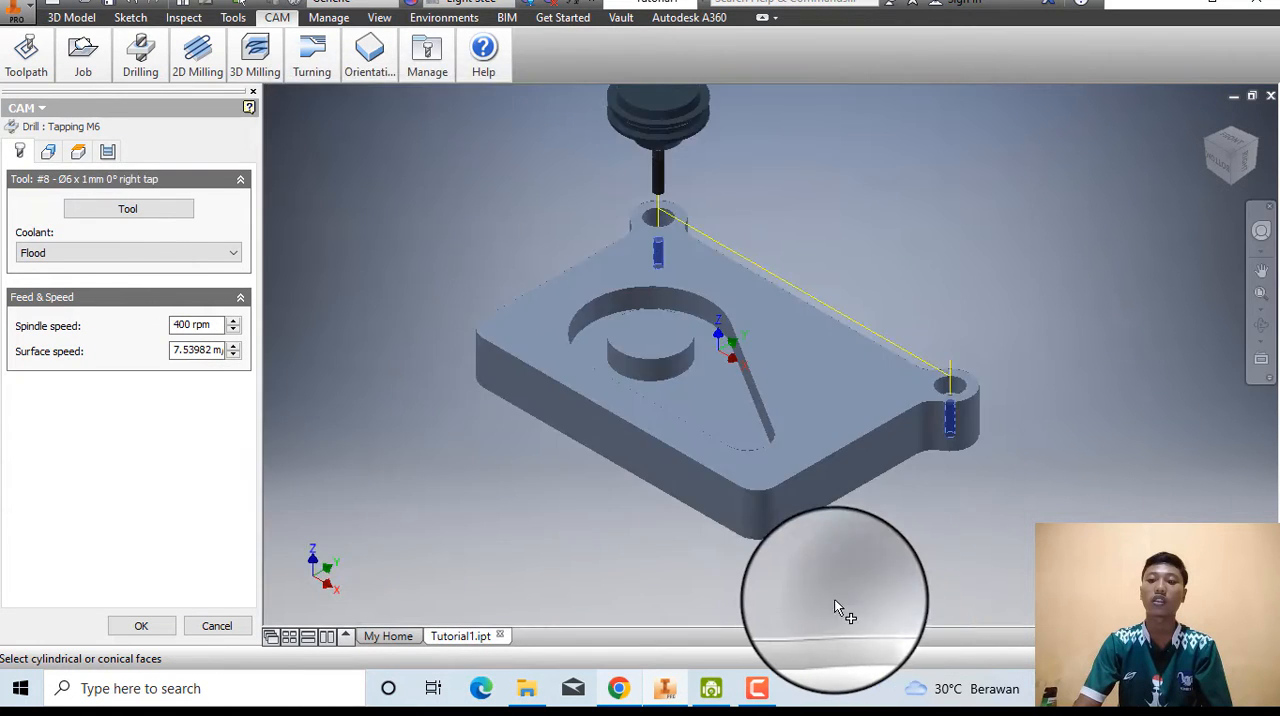
Consult the cycle instructions in Chrome and change the Tapping M6 cycle type to Tapping in Inventor.
click(612, 688)
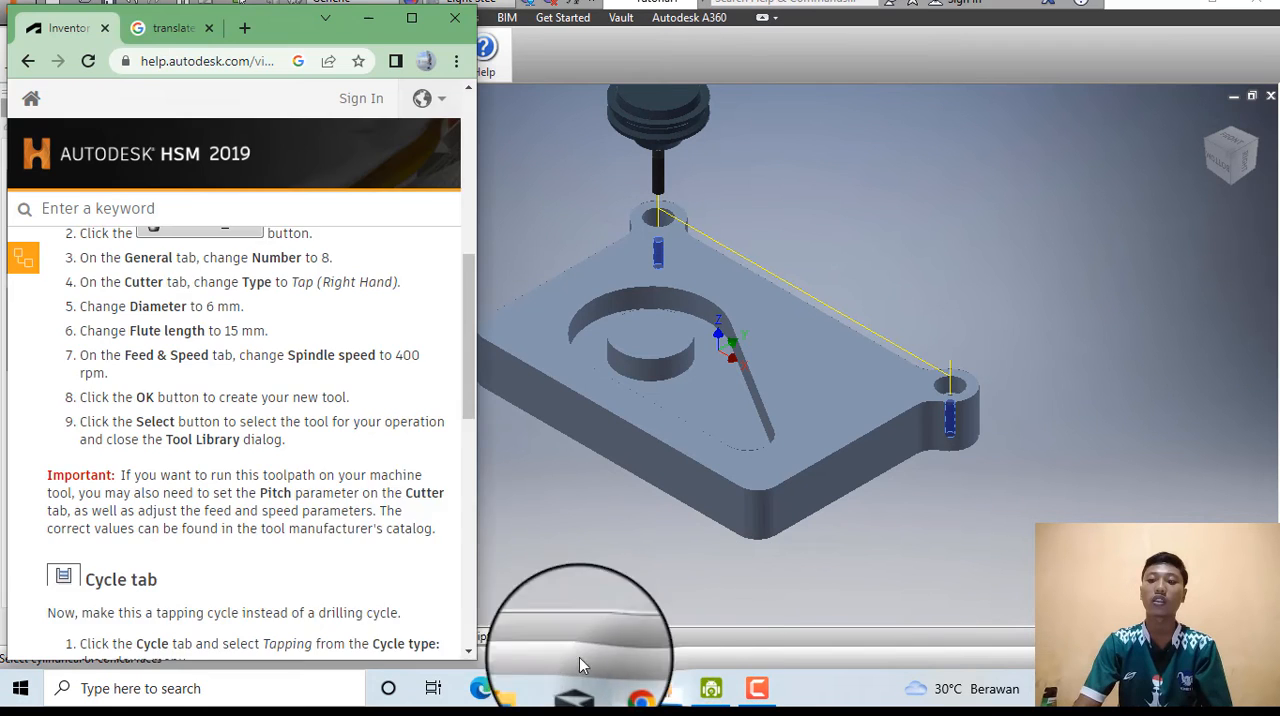
scroll(300, 500, down, 5)
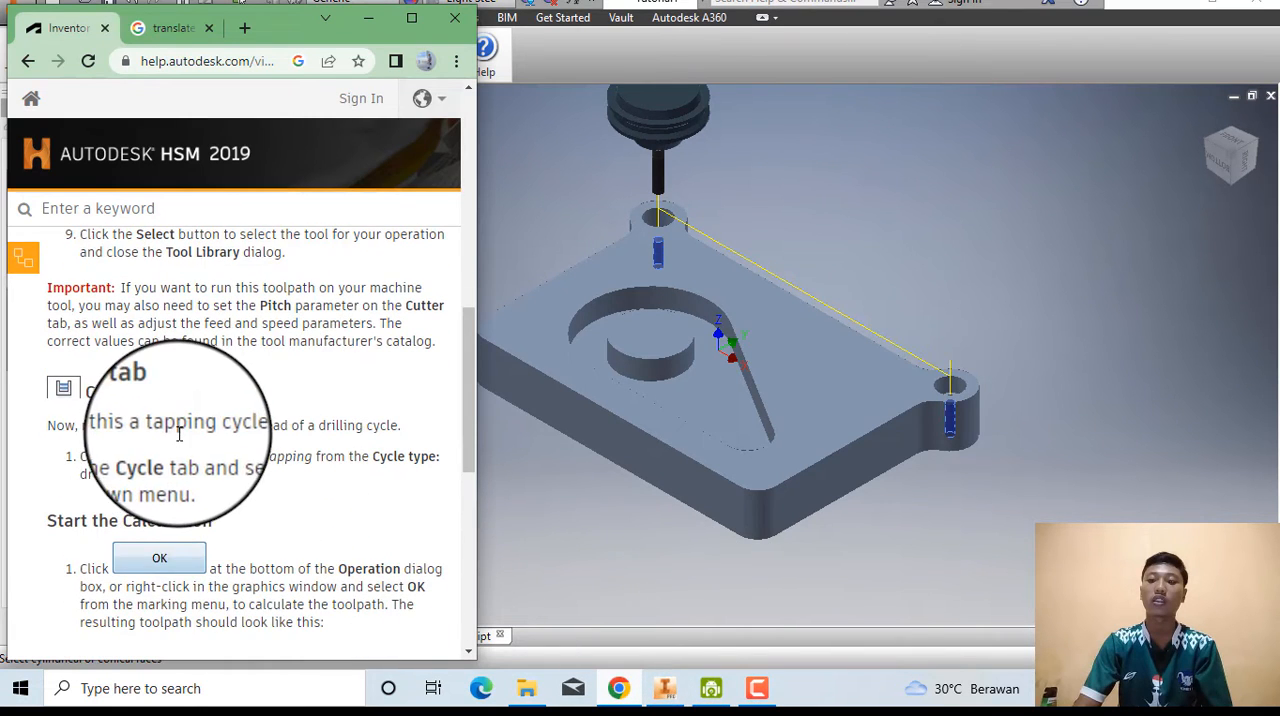
click(672, 543)
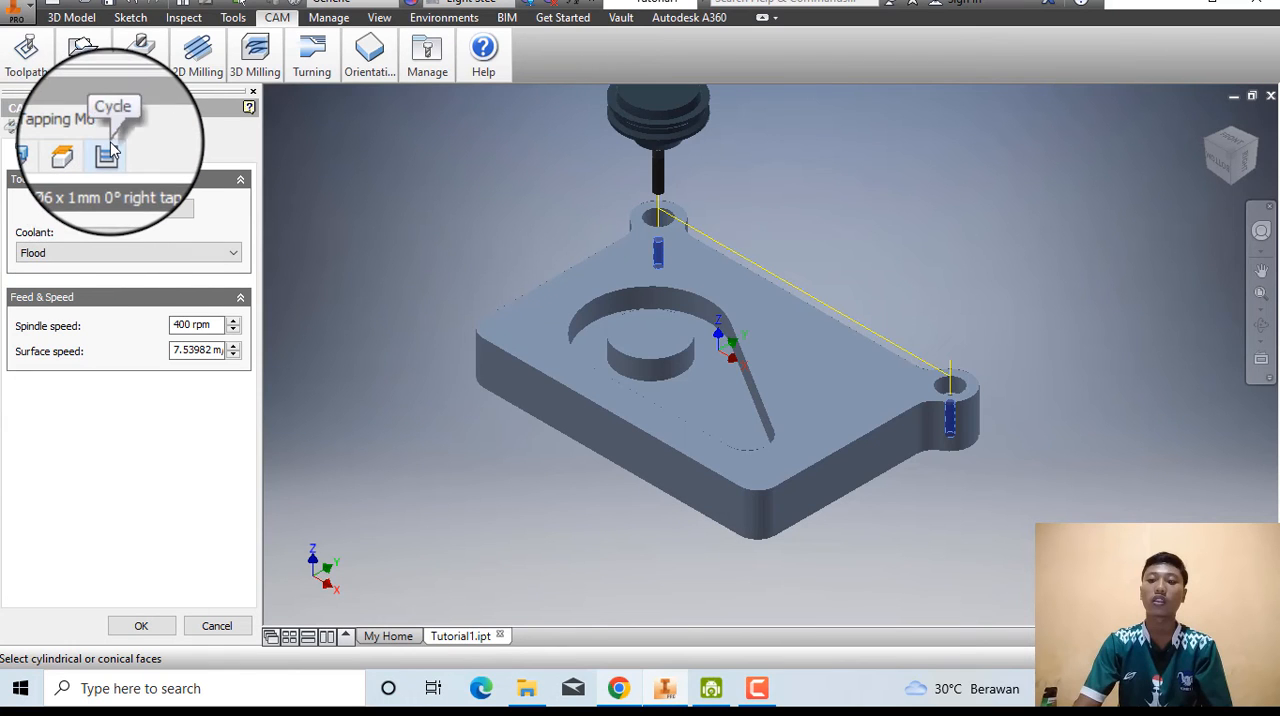
click(108, 150)
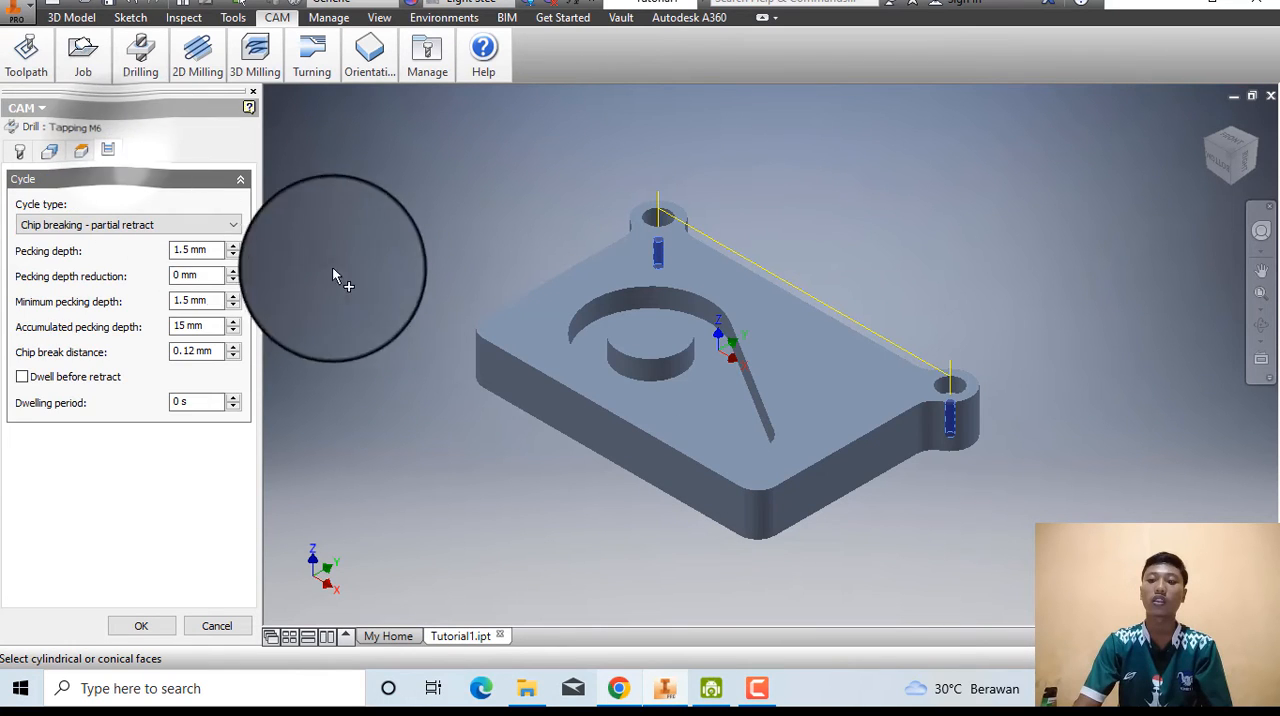
click(619, 690)
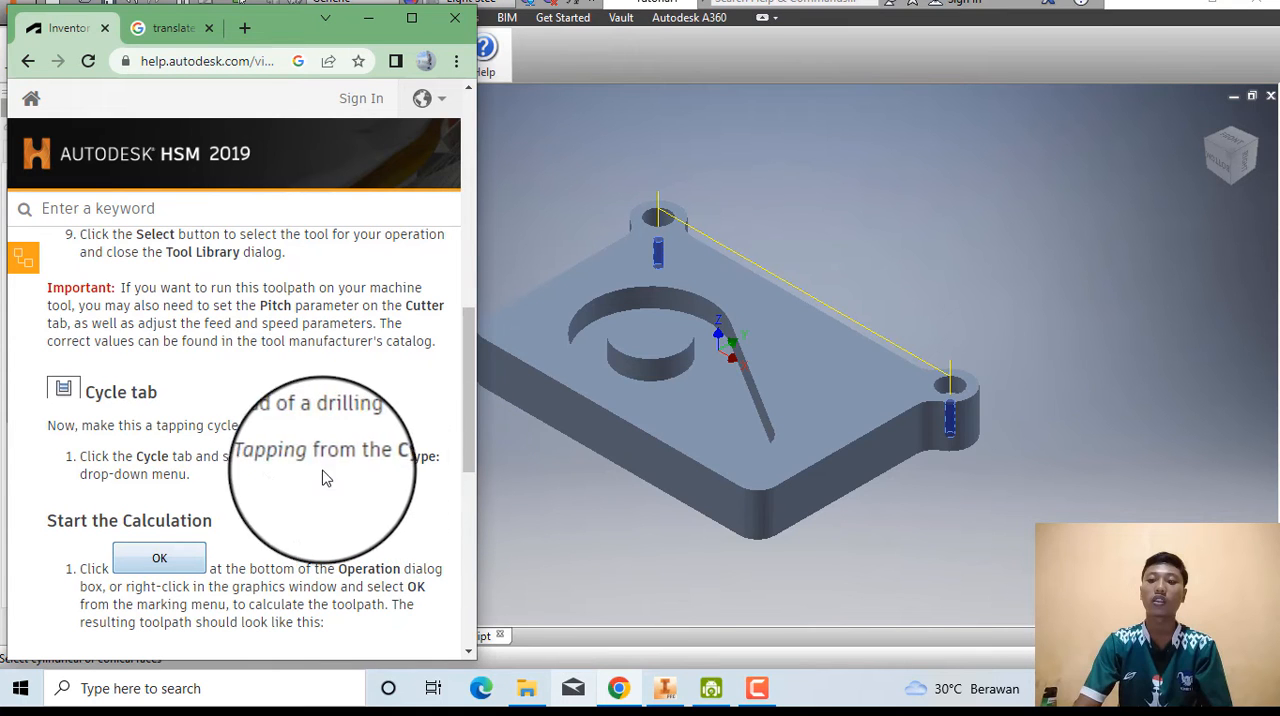
click(500, 508)
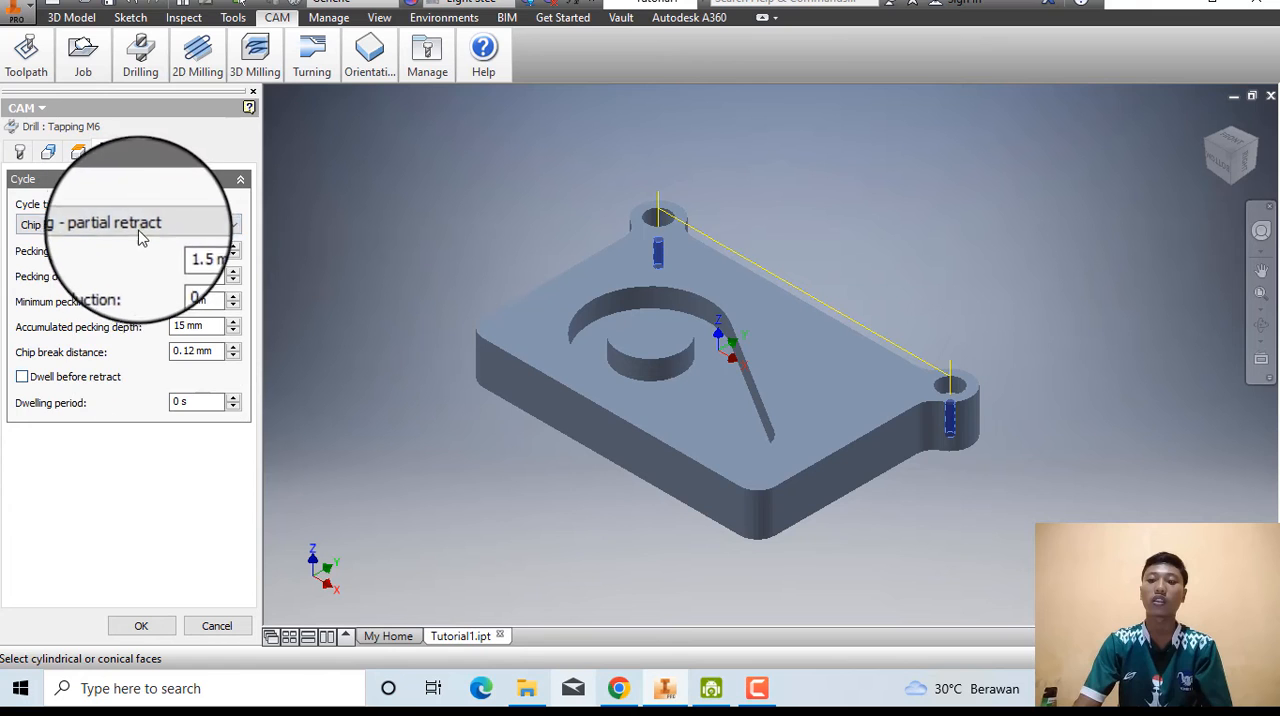
click(167, 228)
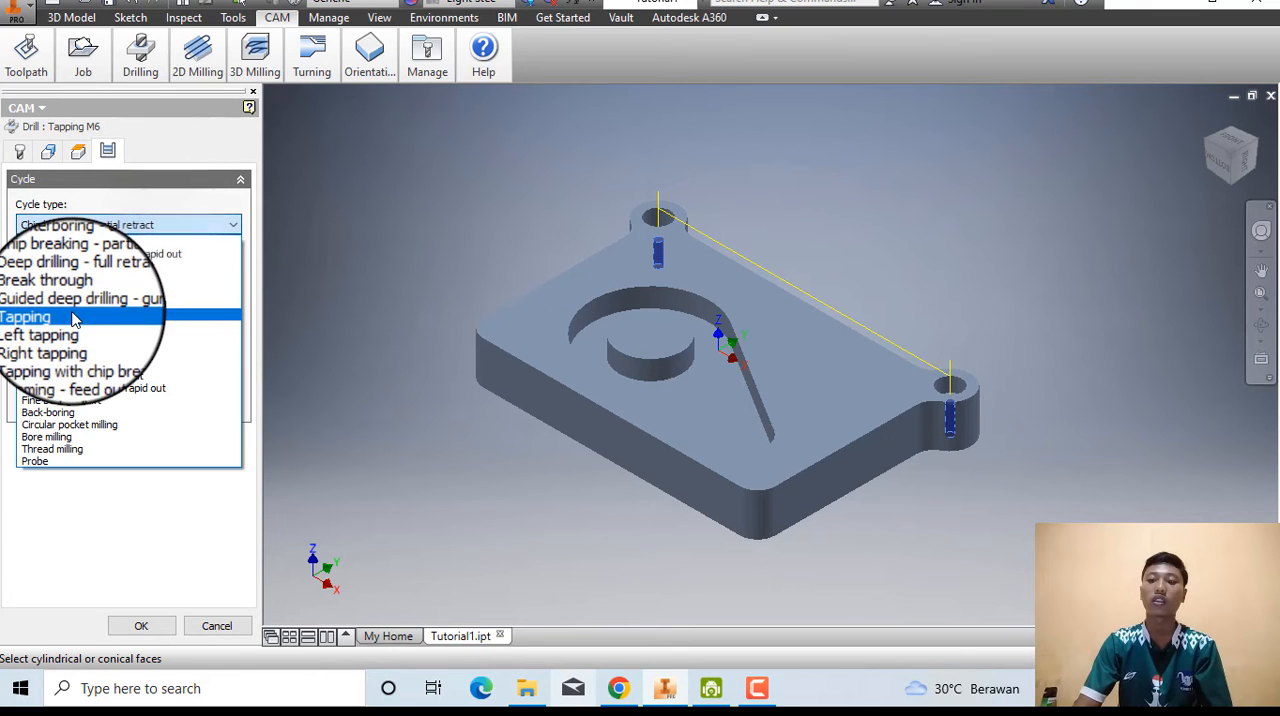
click(120, 310)
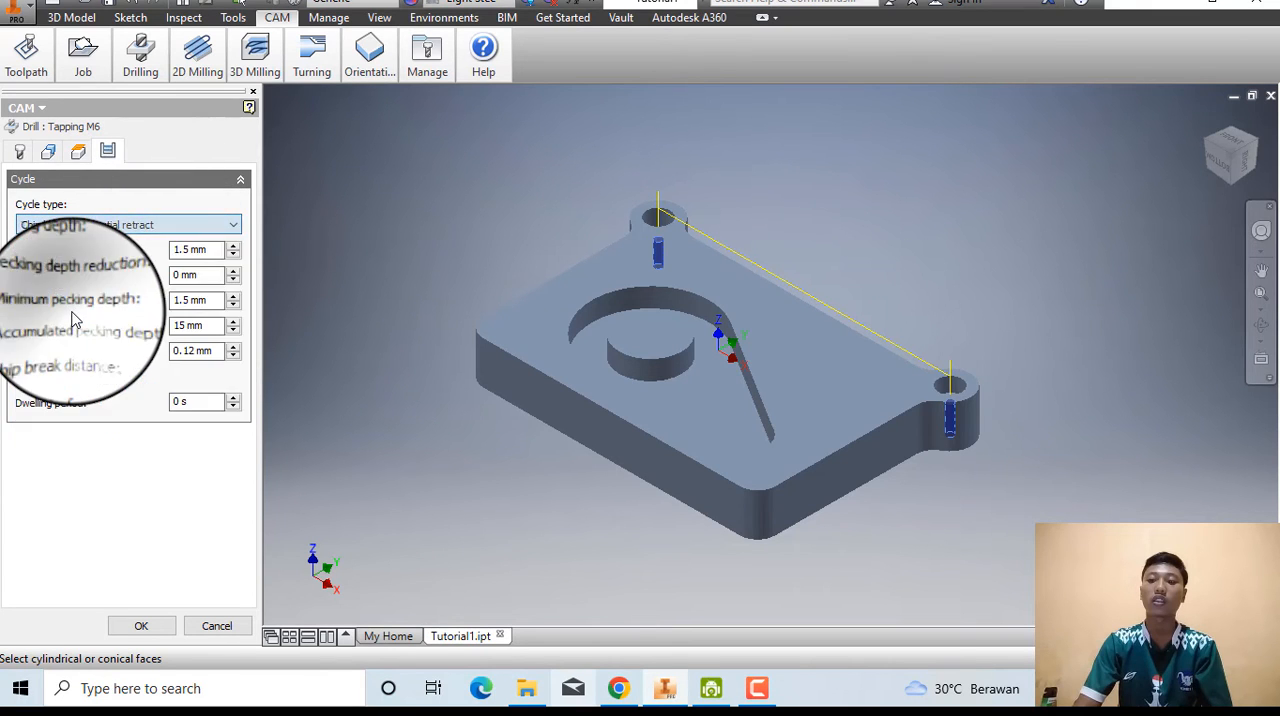
Read the calculation instructions in Chrome, then accept the Tapping M6 settings in Inventor to calculate its toolpath.
click(616, 699)
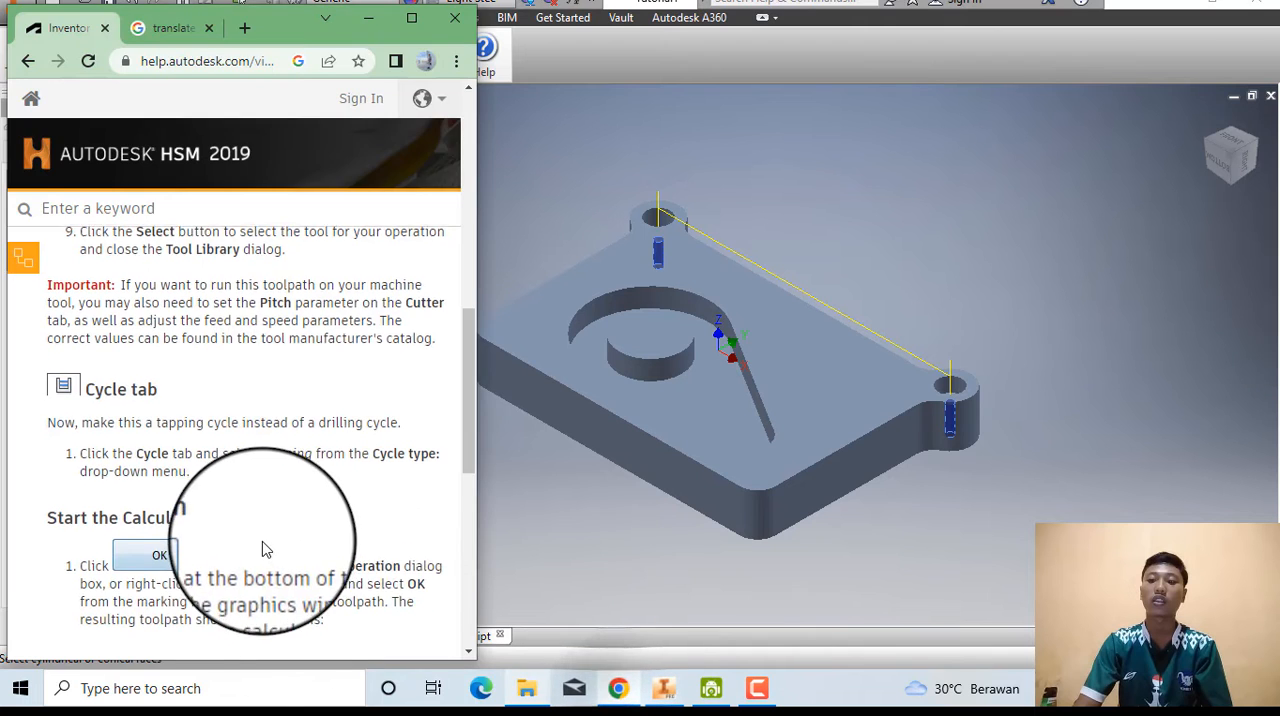
scroll(250, 480, down, 2)
scroll(225, 425, down, 1)
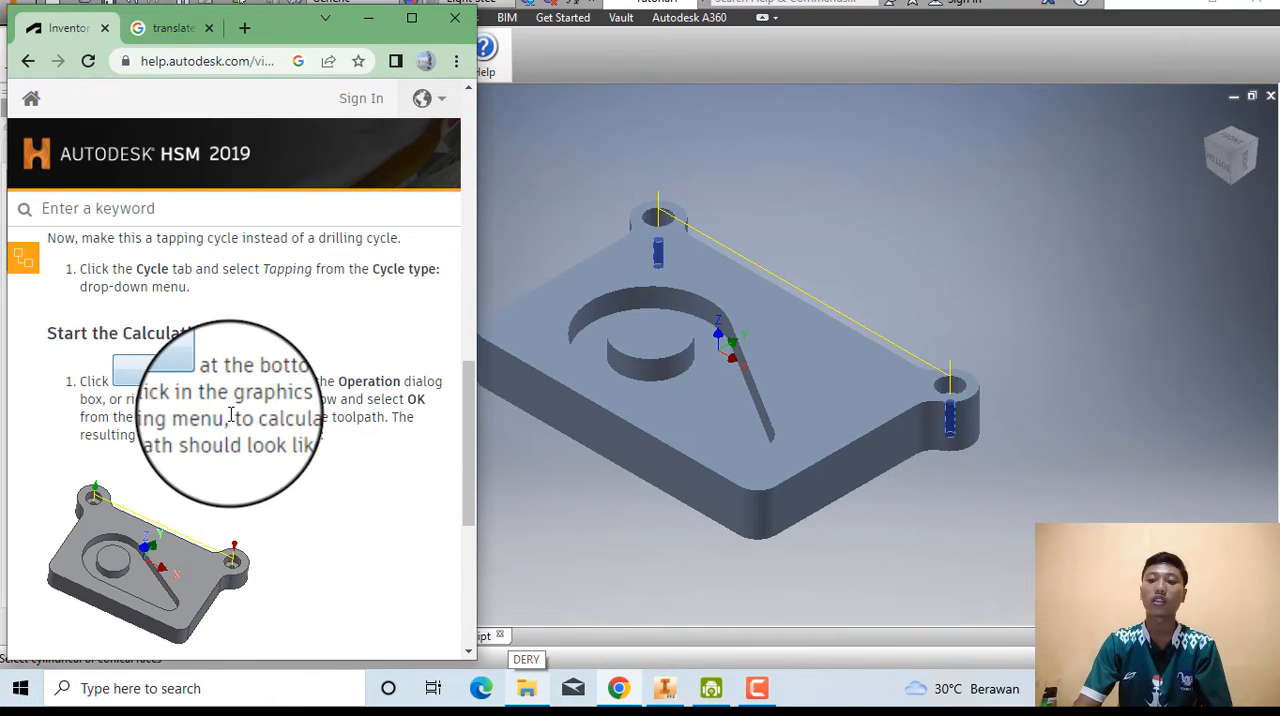
click(559, 530)
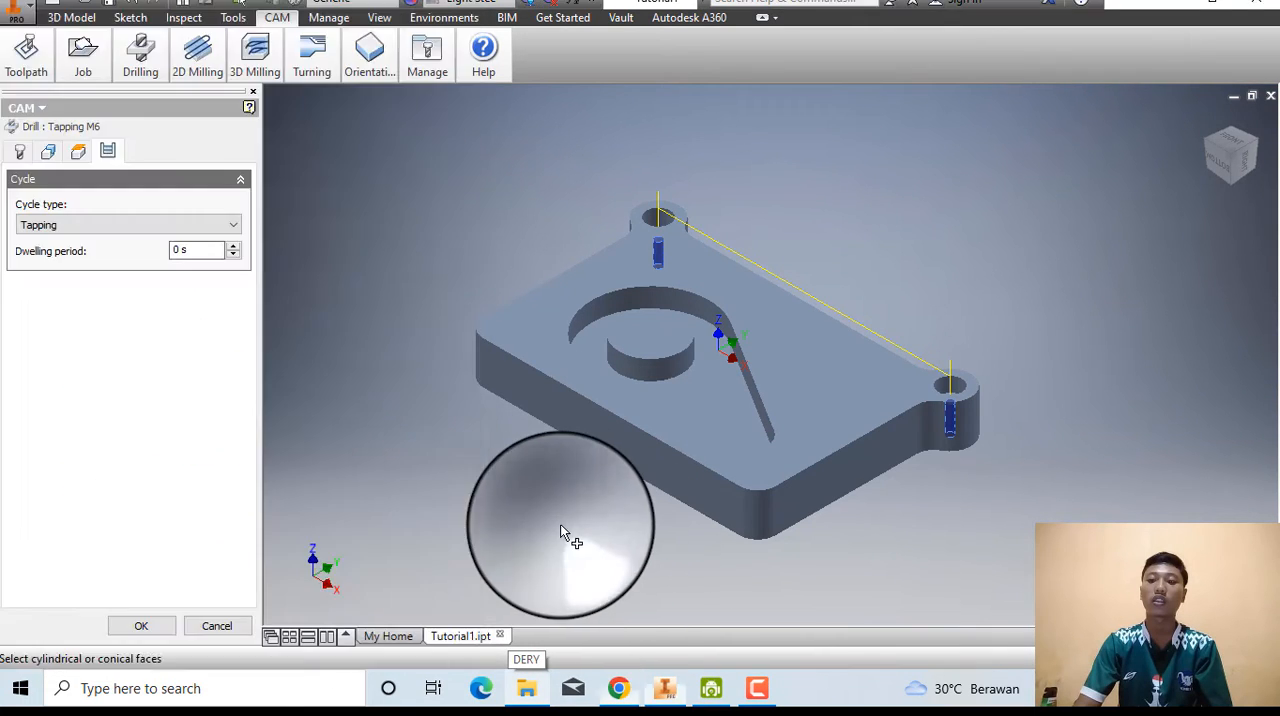
click(161, 628)
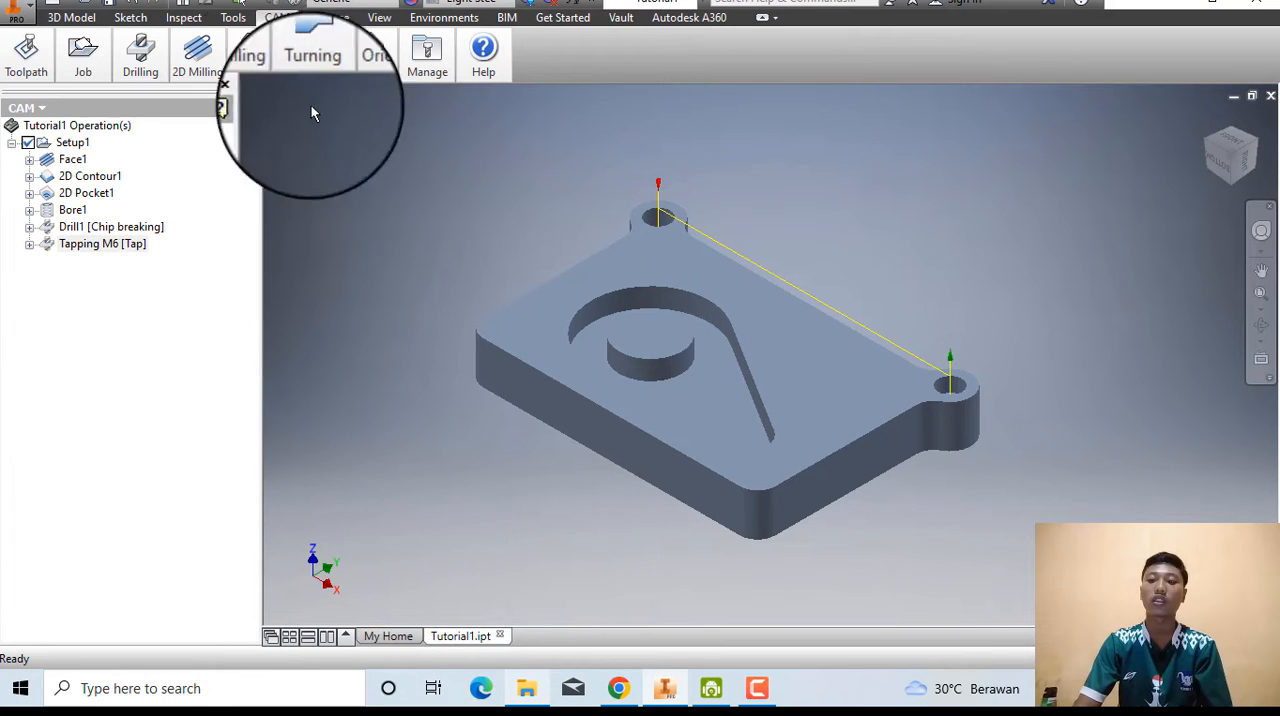
Simulate the Tapping M6 toolpath on the part and close the simulation.
click(25, 112)
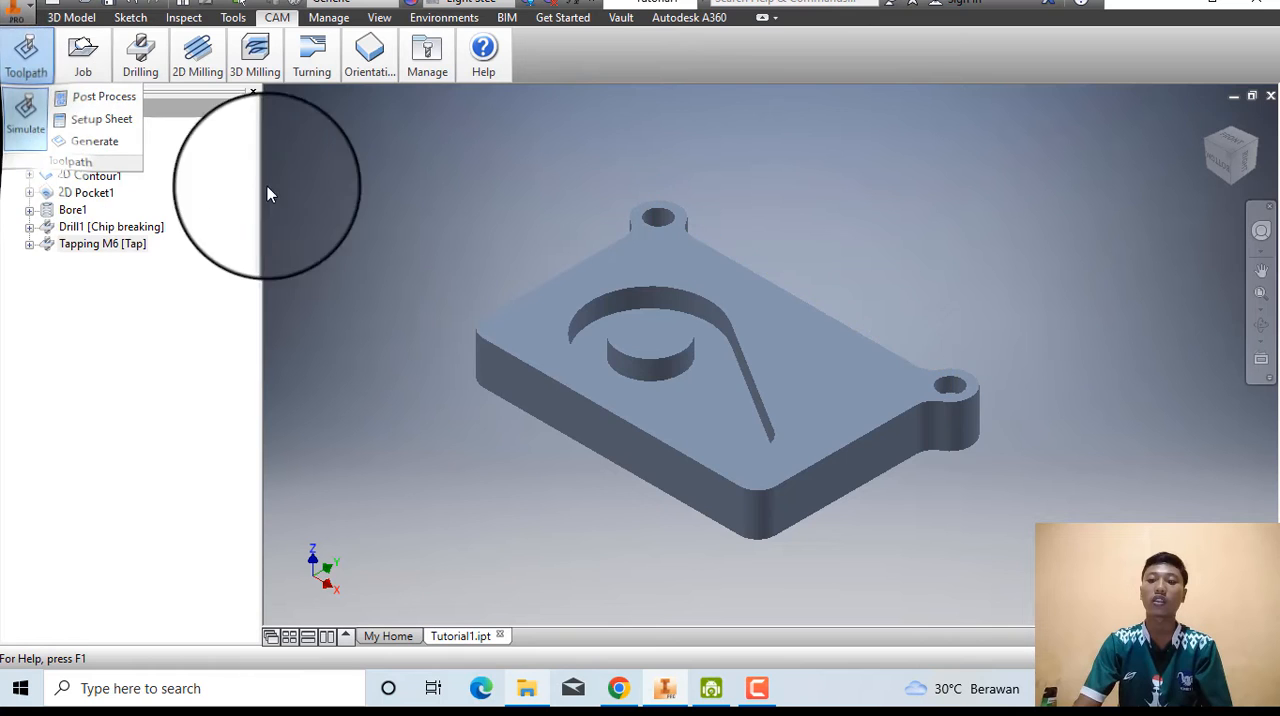
click(767, 554)
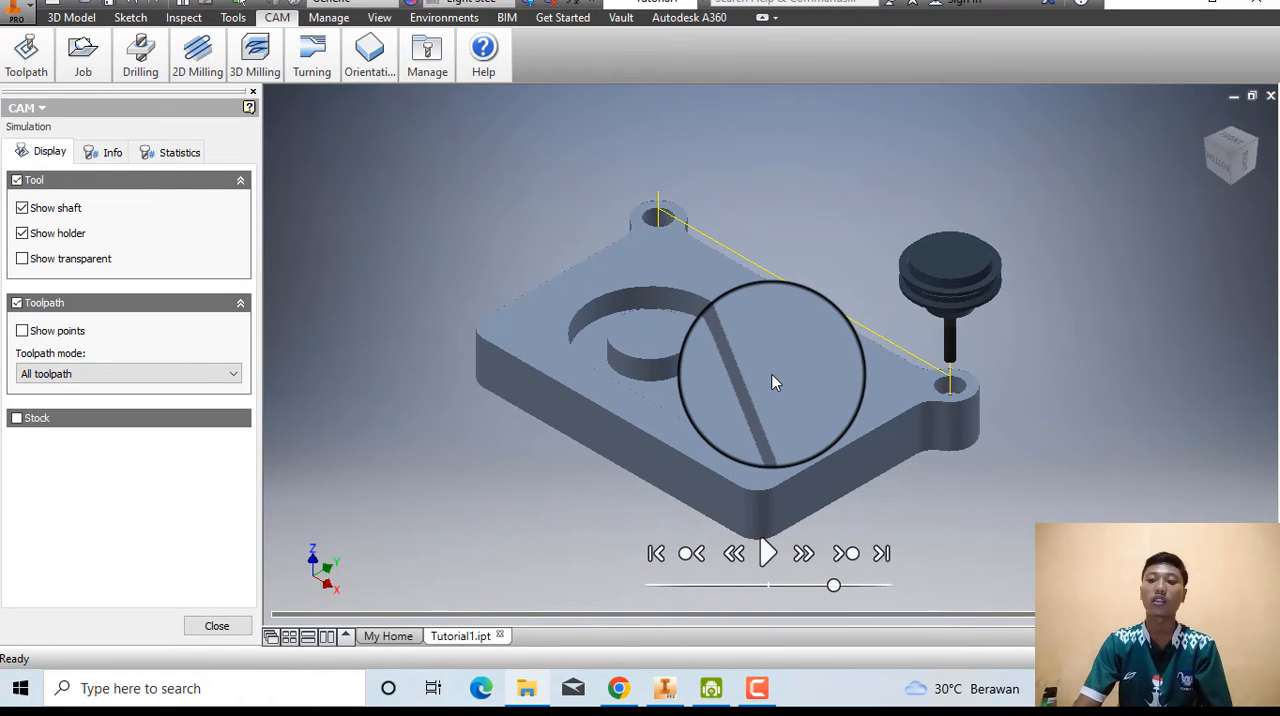
click(249, 622)
click(26, 52)
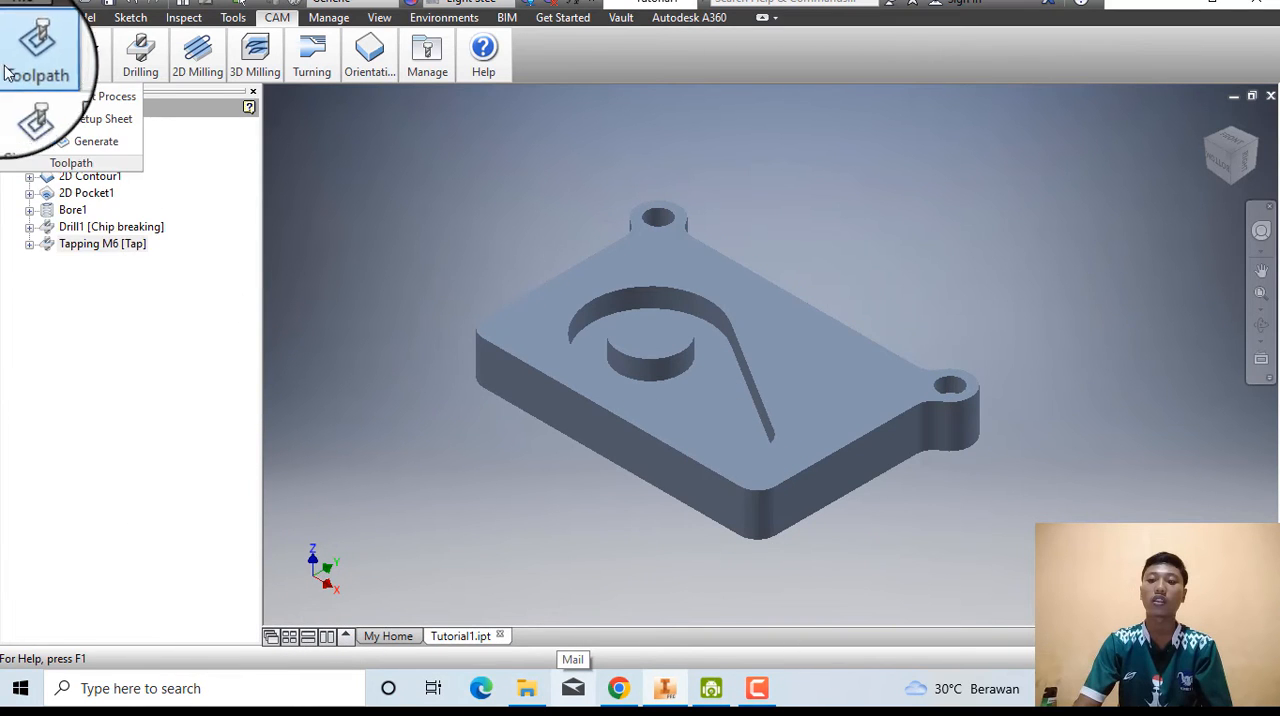
Switch to Chrome and open the help page Post Process the Toolpaths (Tutorial 1) to read its first instructions.
click(619, 688)
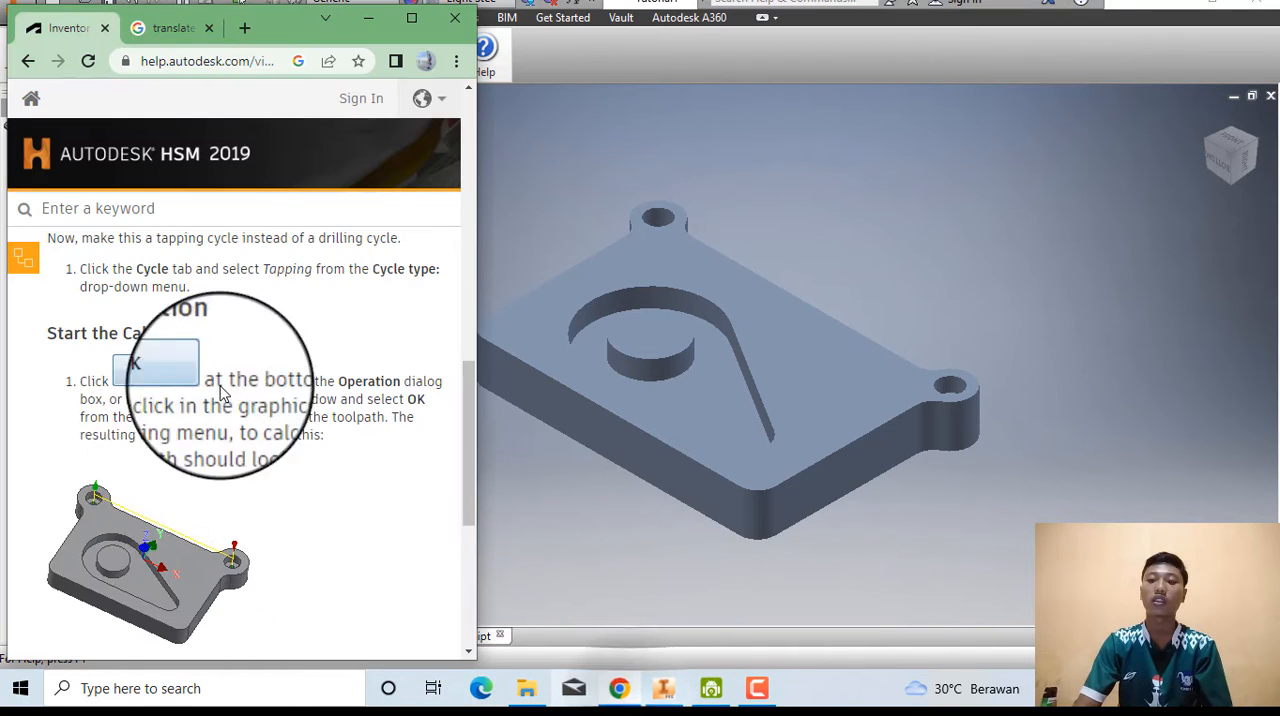
click(411, 18)
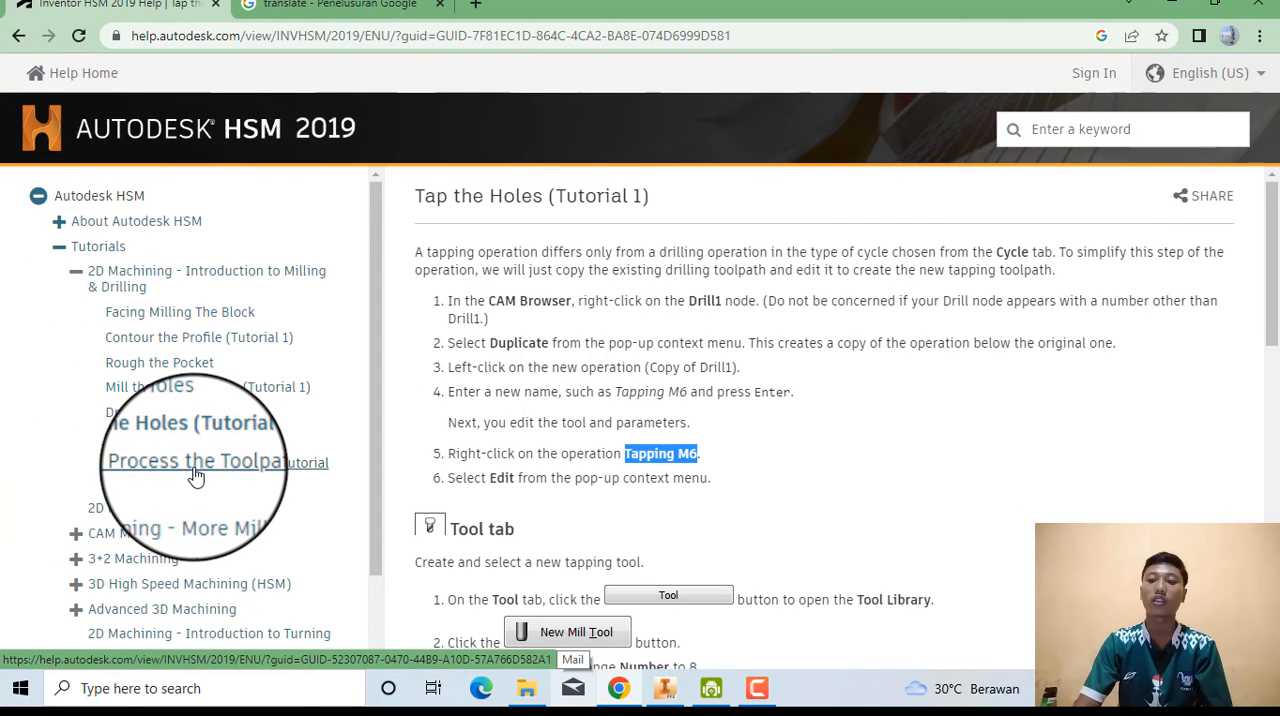
click(195, 470)
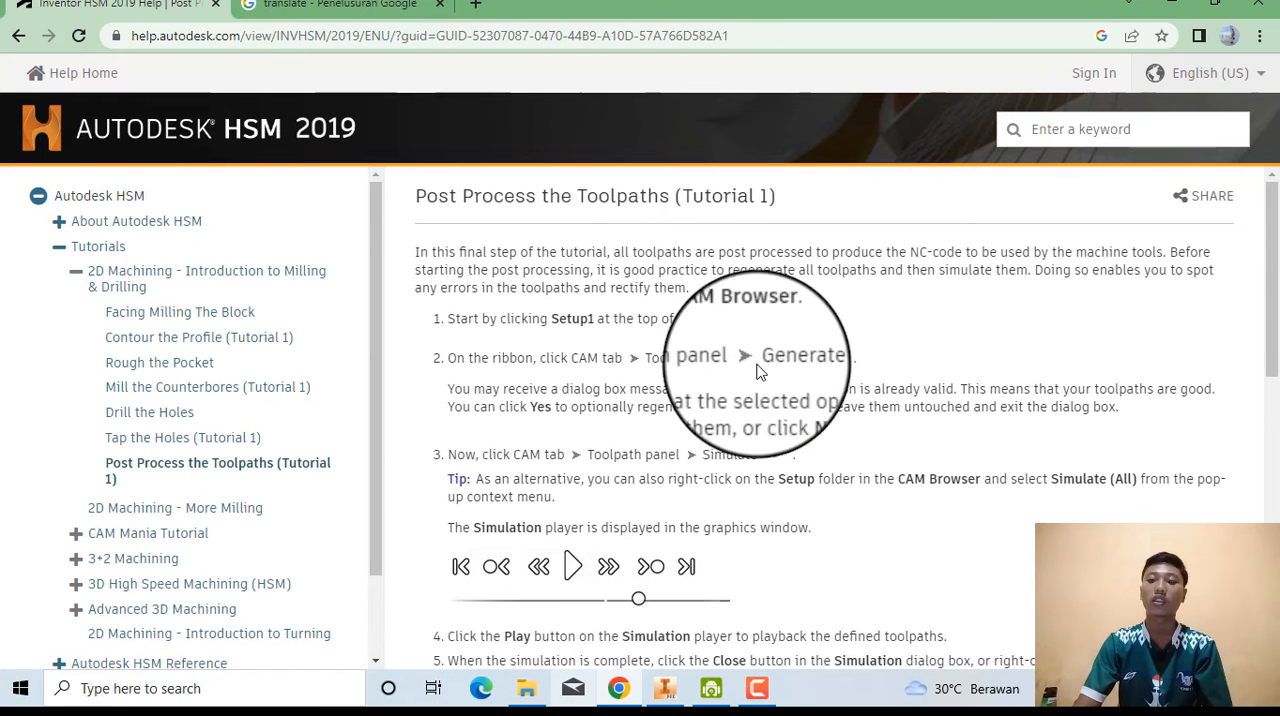
click(1216, 10)
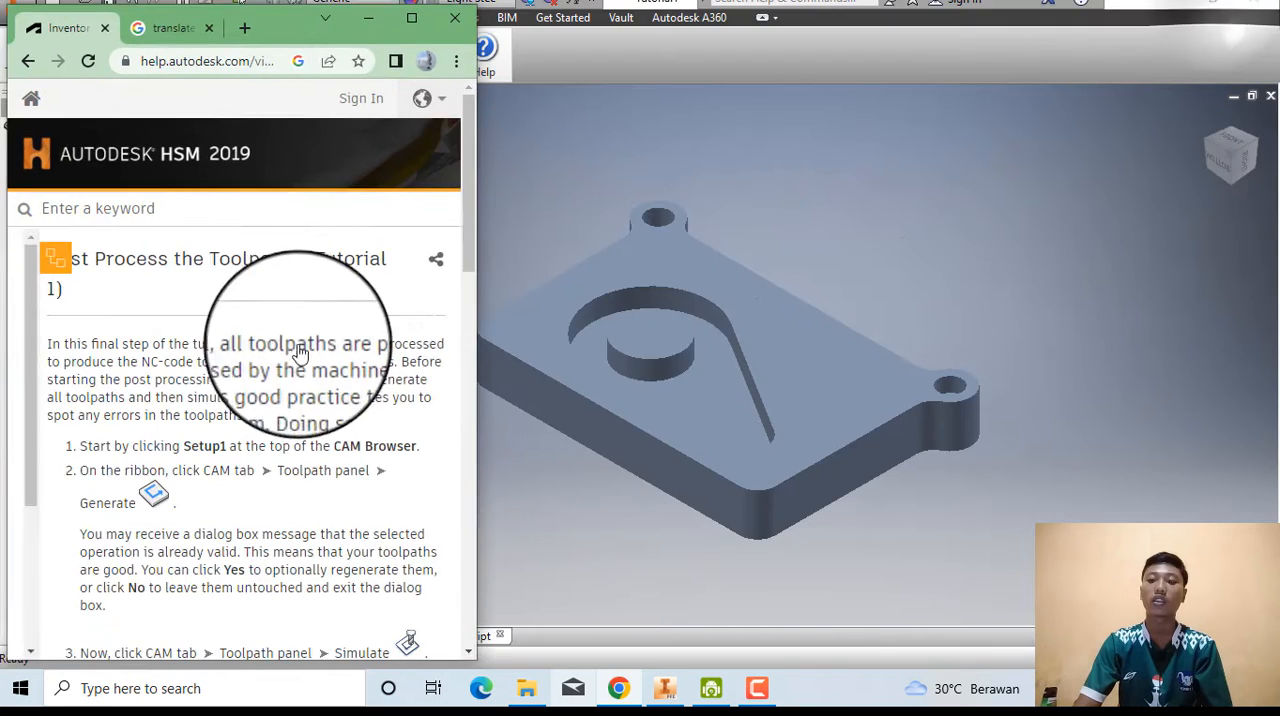
Run Generate on the toolpaths in Inventor, consult the regeneration instructions in Chrome, and decline regenerating the already valid operation.
click(490, 252)
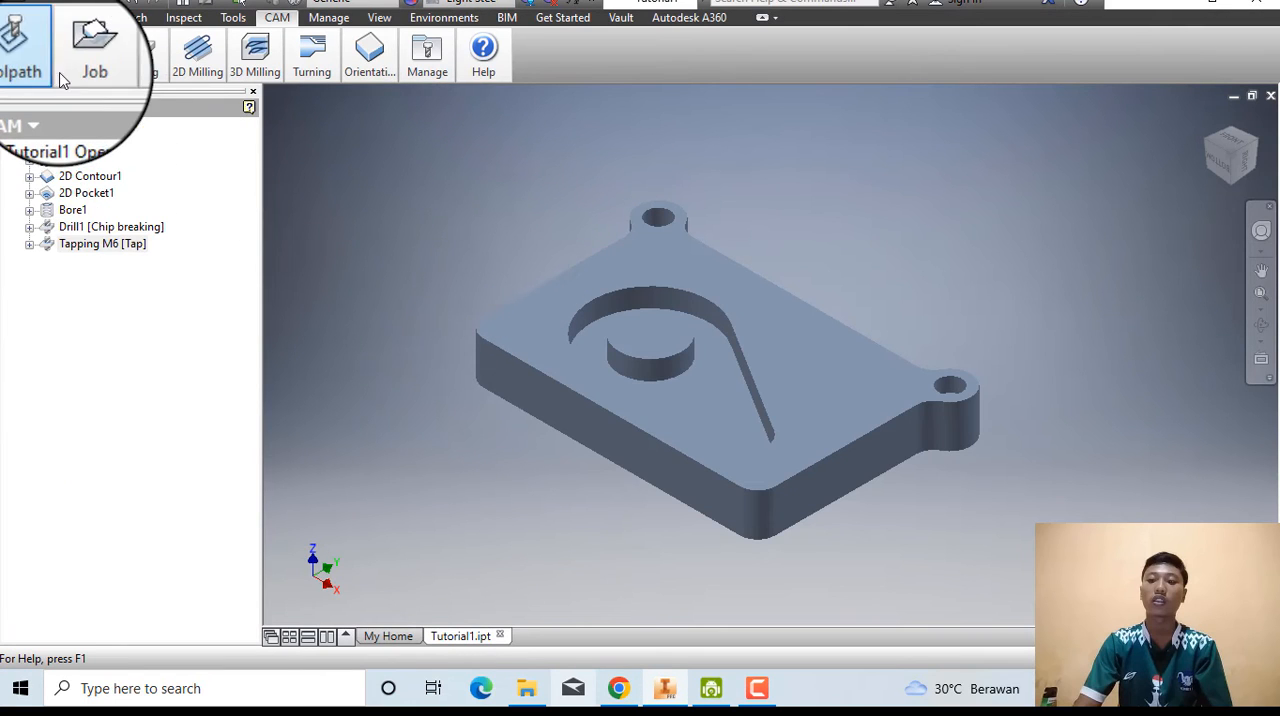
click(30, 58)
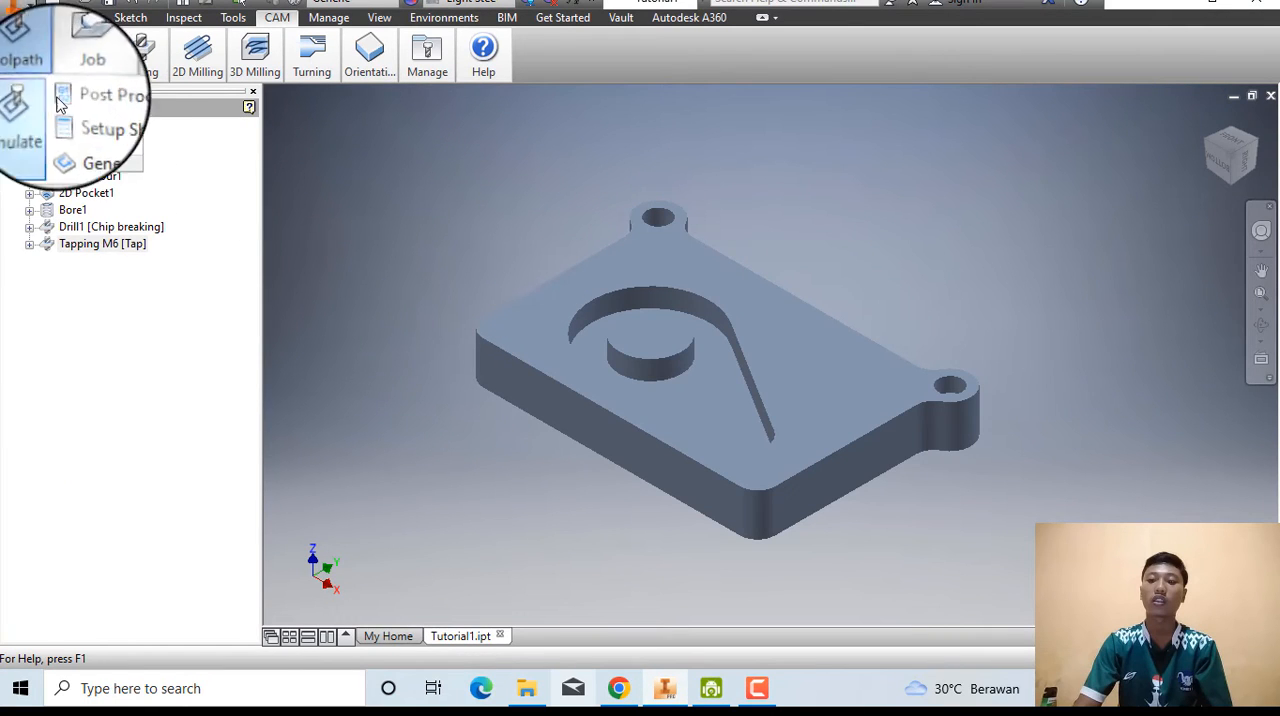
click(95, 140)
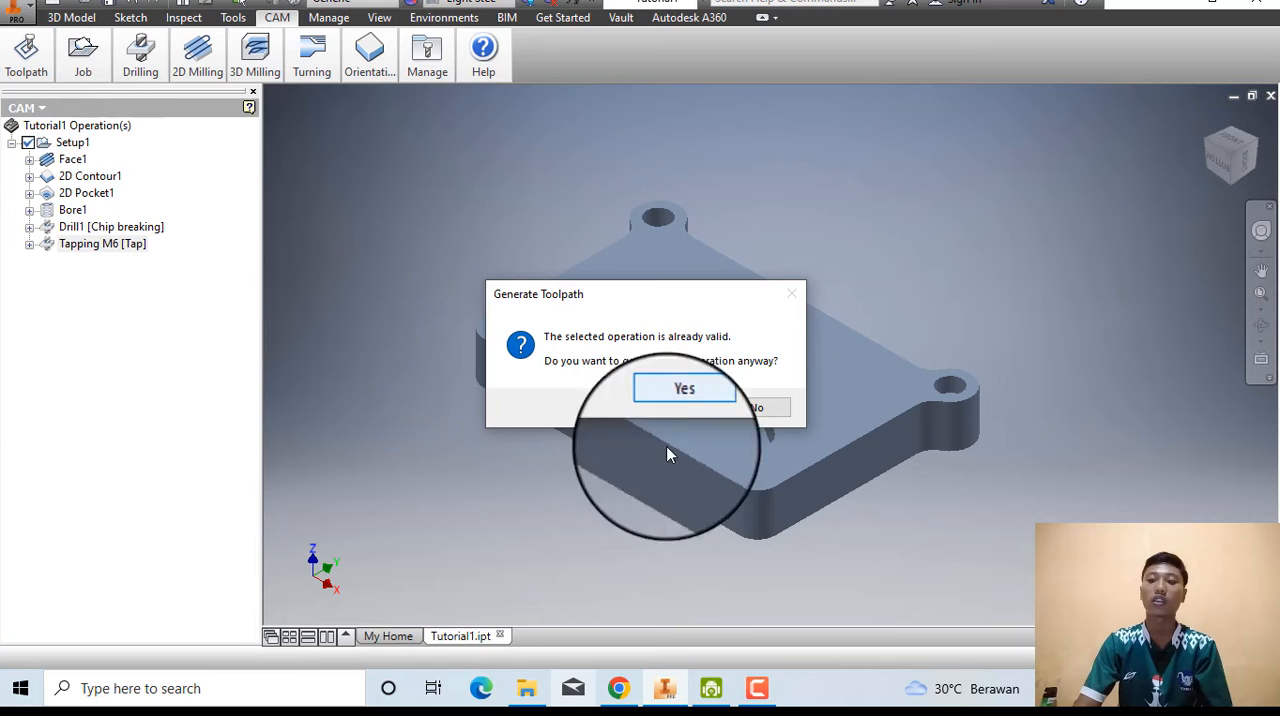
click(618, 688)
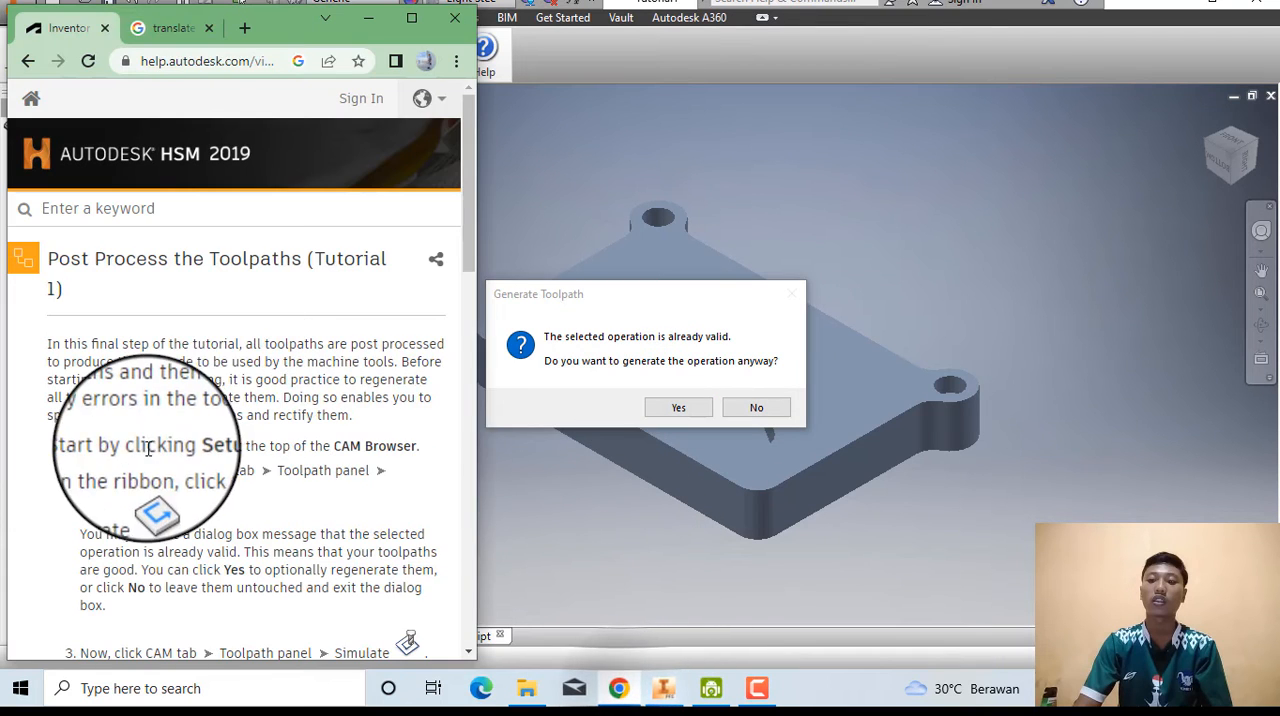
scroll(180, 420, down, 1)
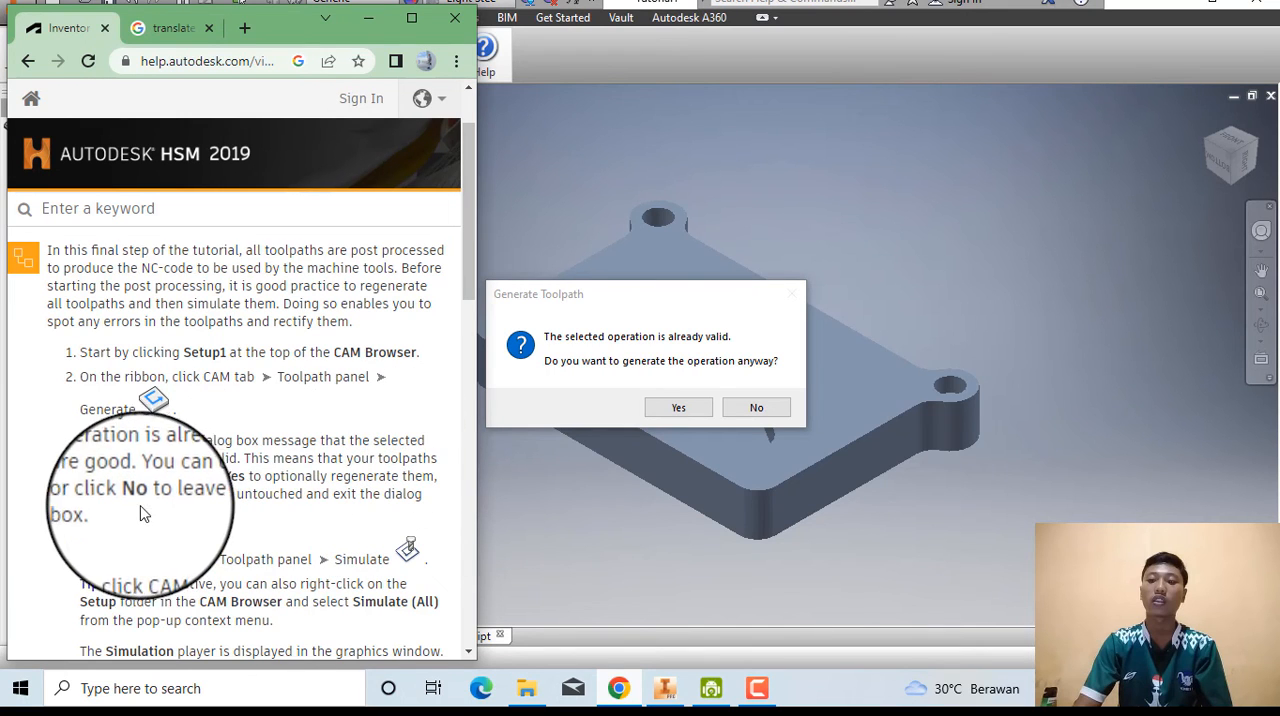
click(757, 409)
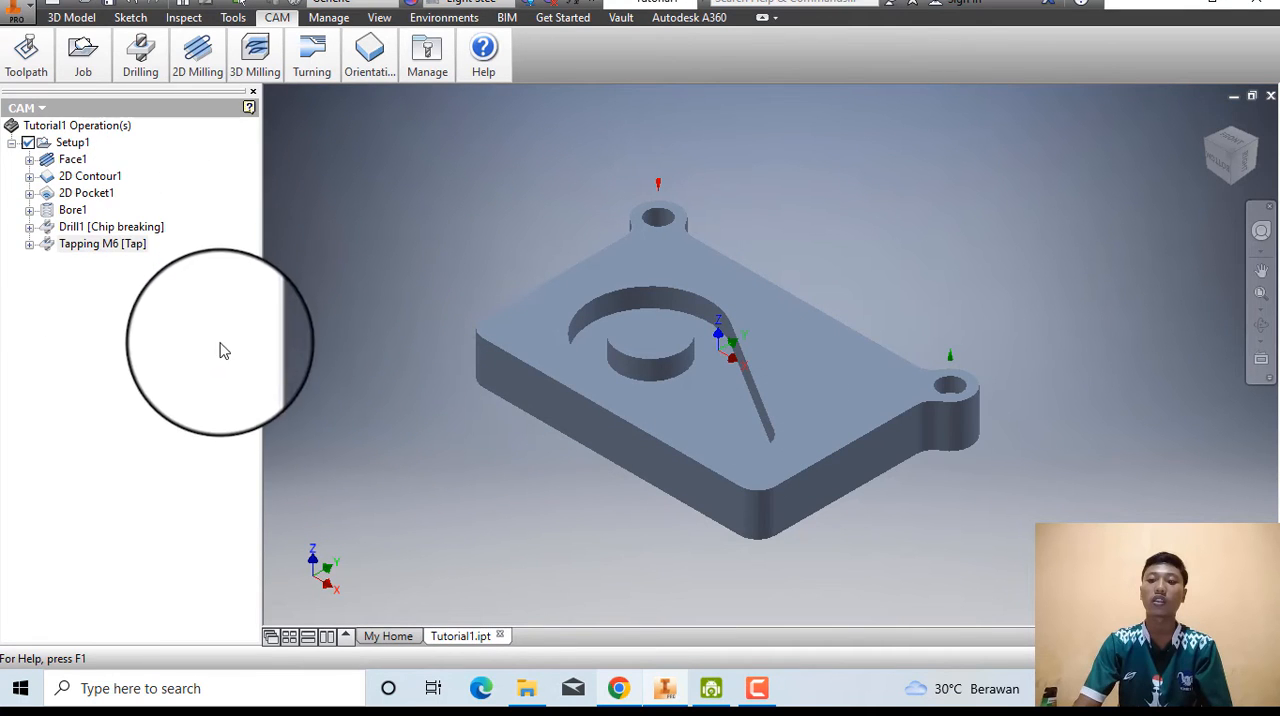
Read the simulation instructions in Chrome, then start Simulate (All) for Setup1 in Inventor.
click(619, 688)
scroll(286, 460, down, 3)
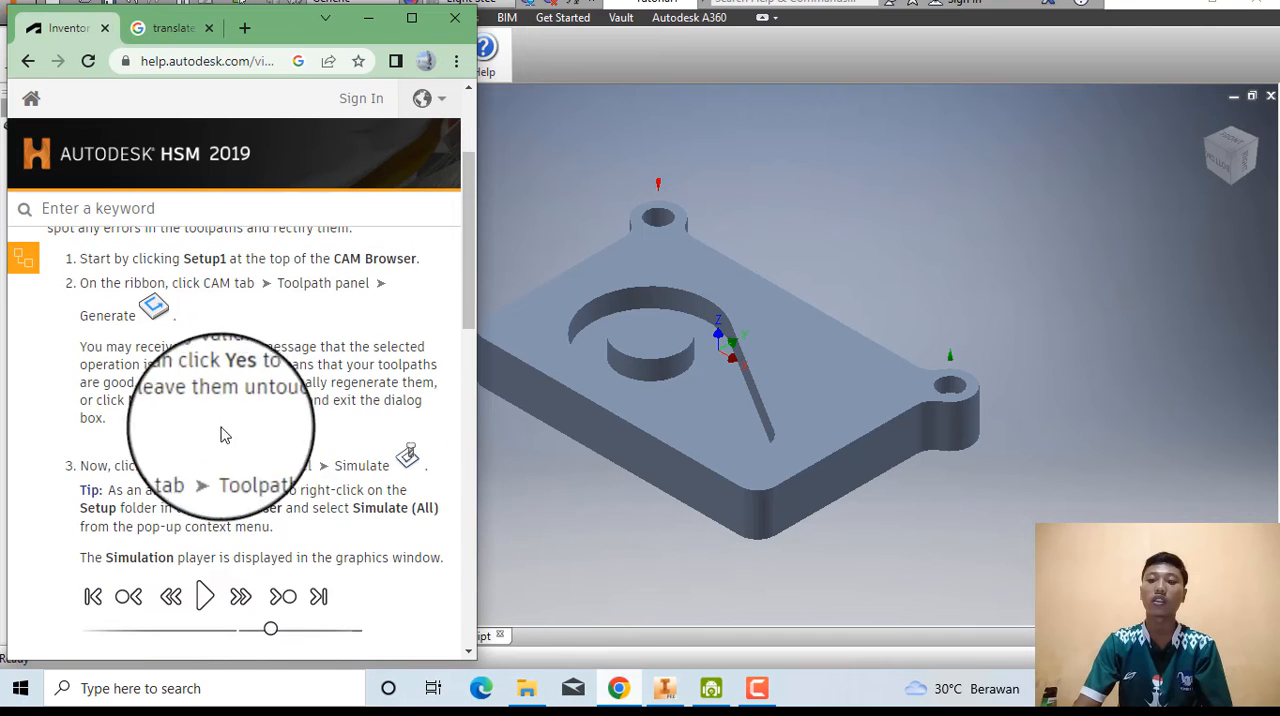
scroll(205, 408, down, 1)
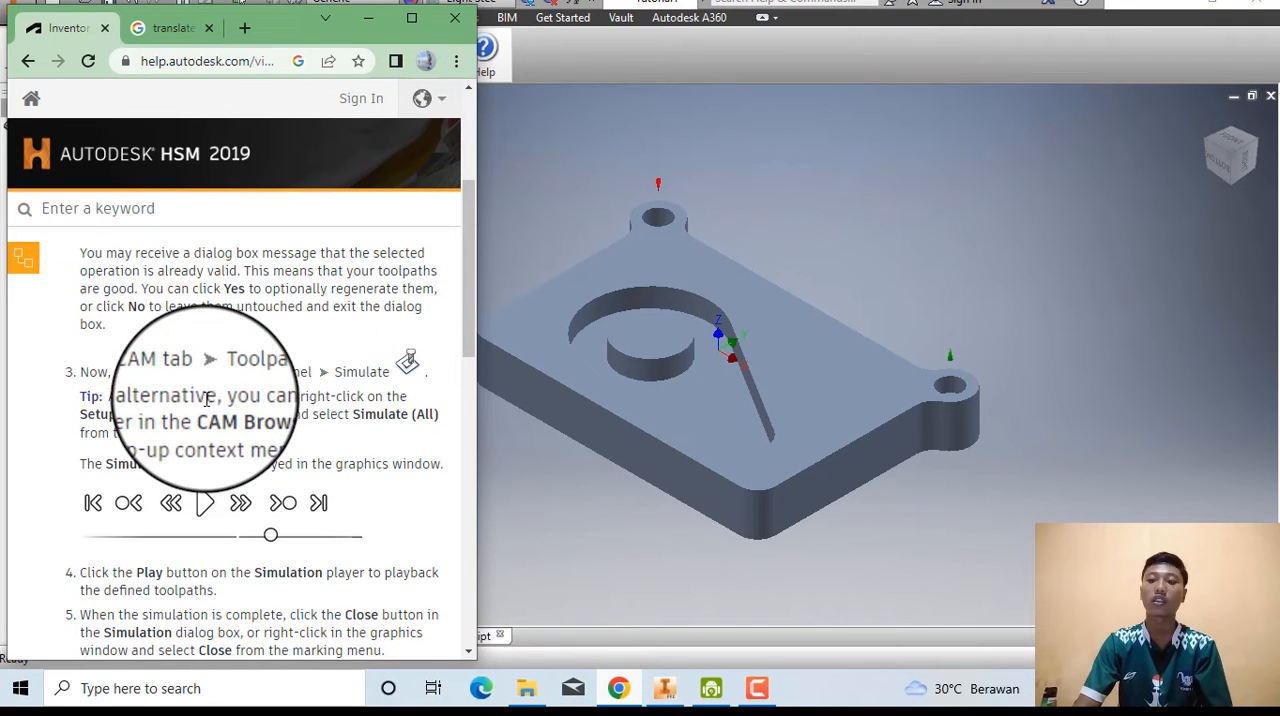
click(588, 511)
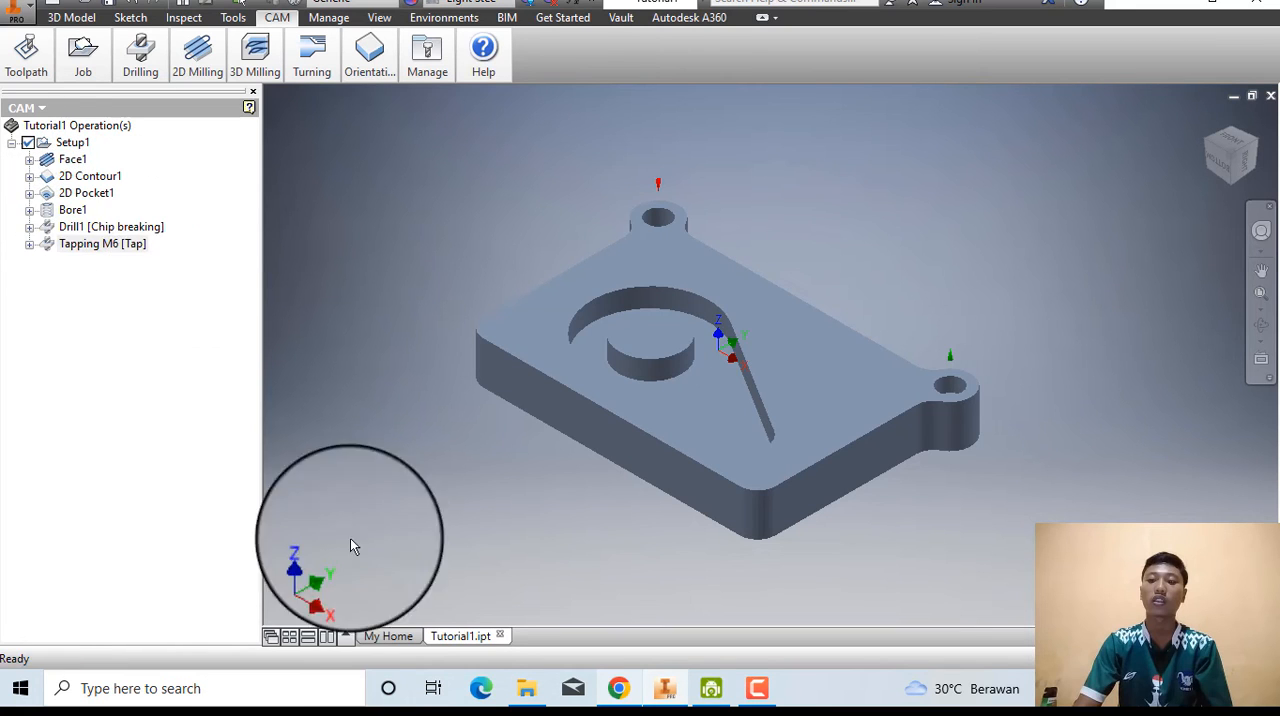
click(618, 688)
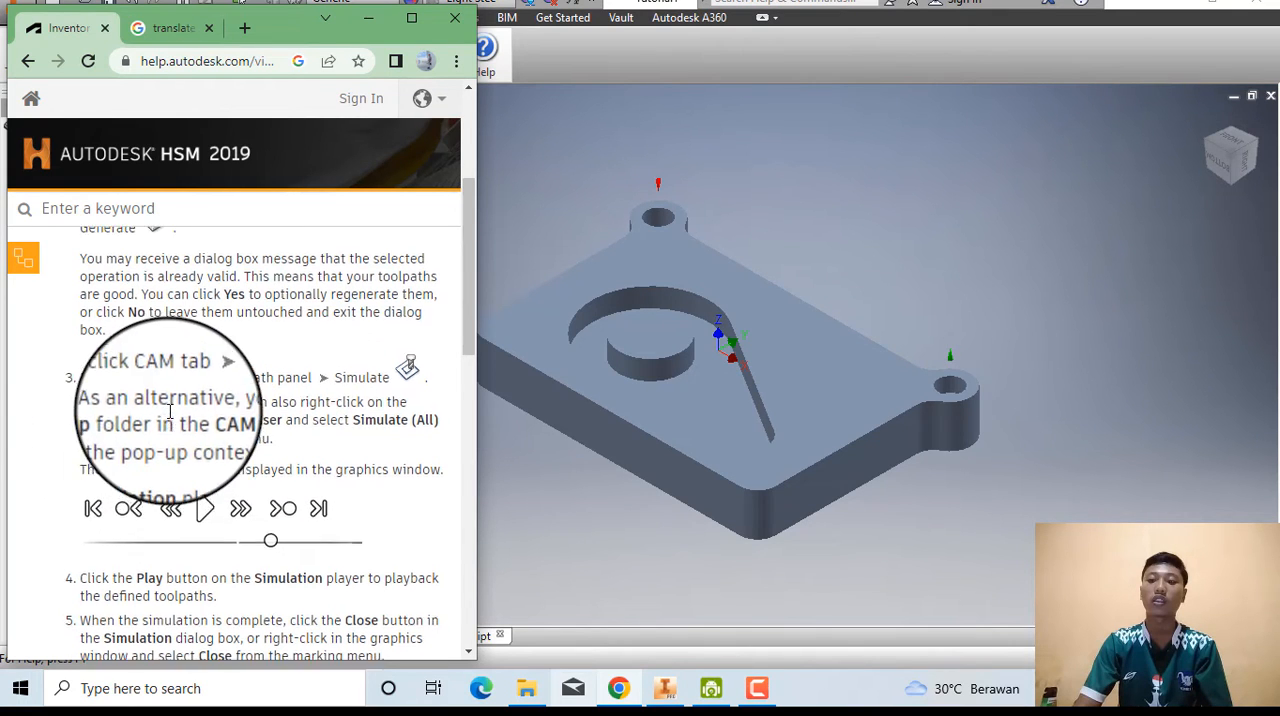
scroll(160, 425, up, 3)
scroll(171, 414, down, 3)
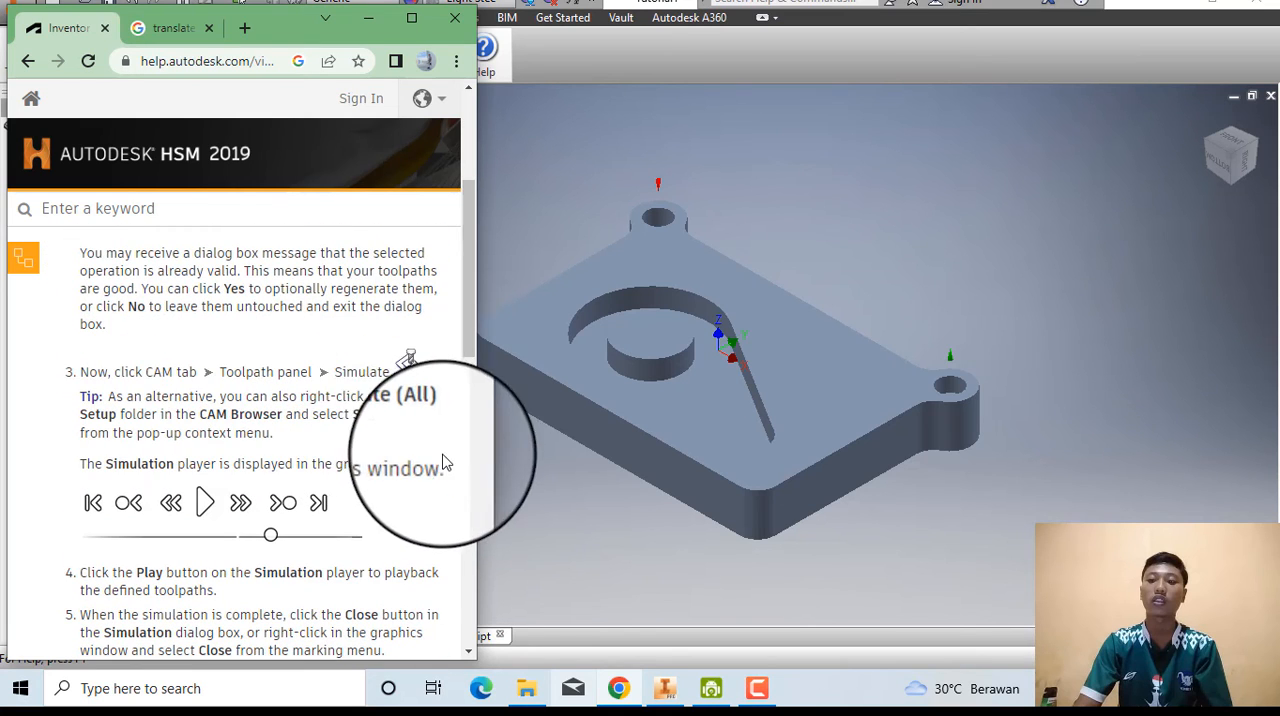
click(506, 492)
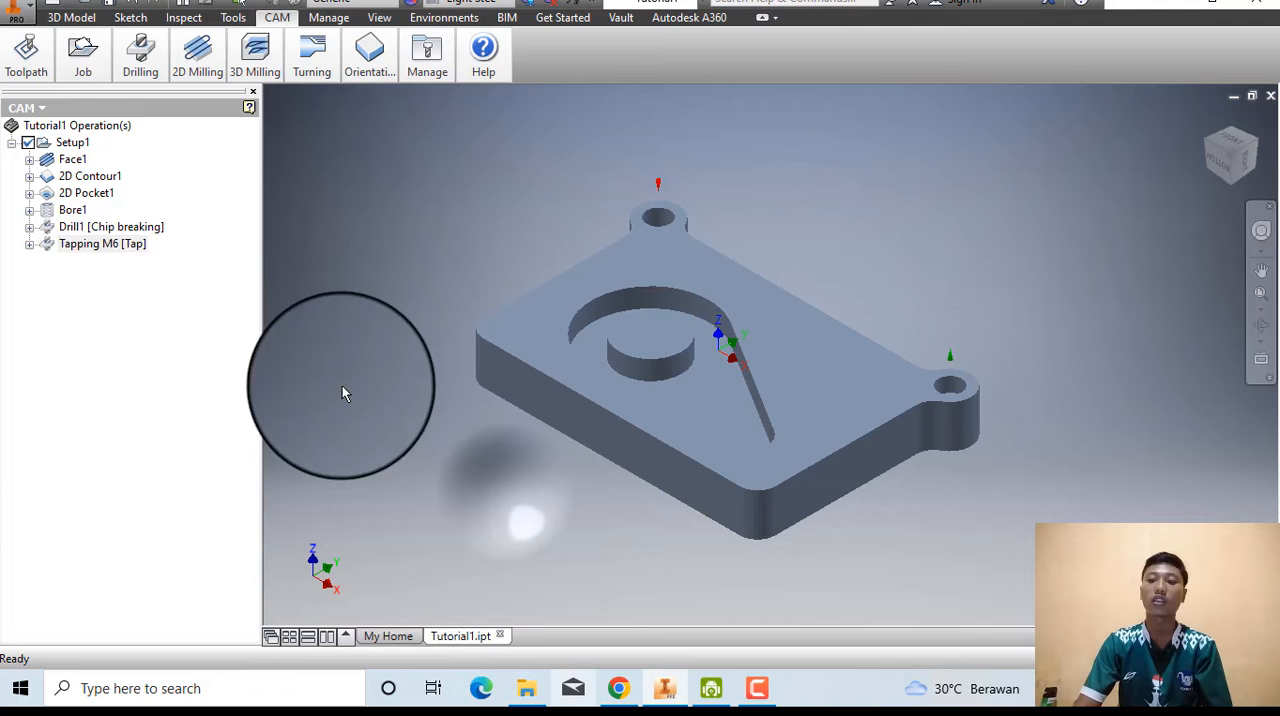
click(76, 150)
right_click(73, 150)
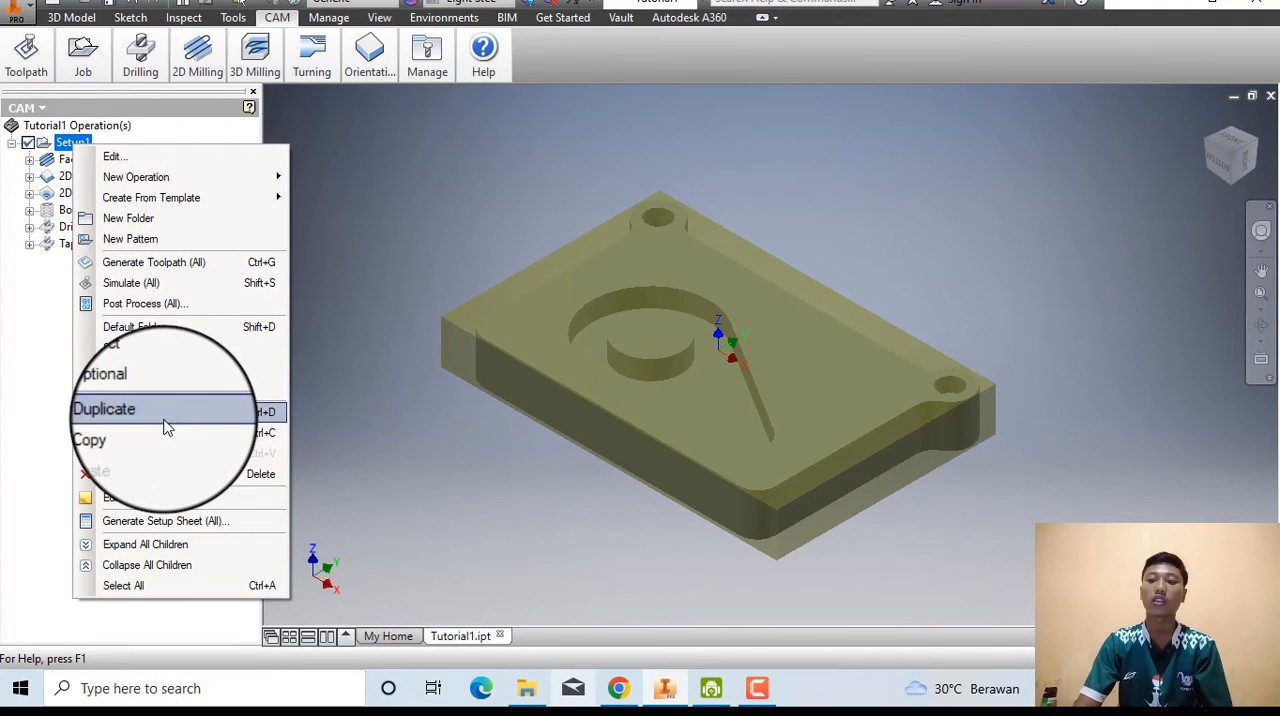
click(119, 286)
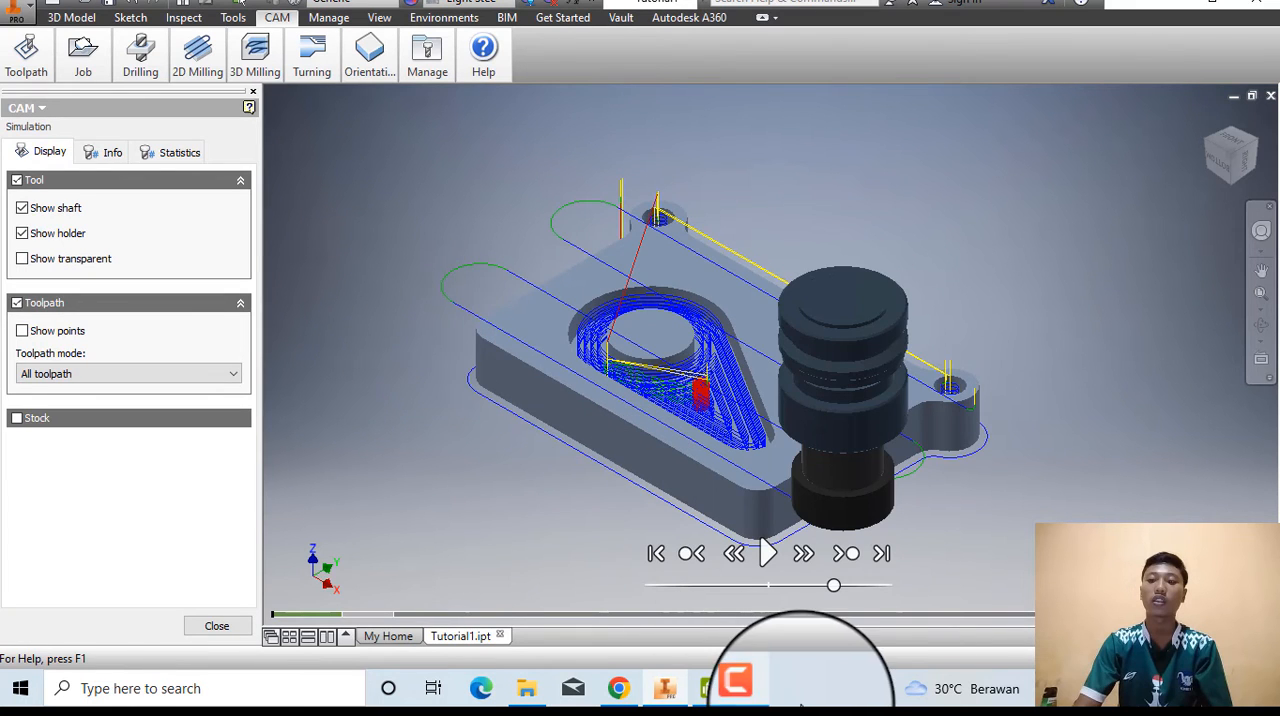
Check the playback instructions in Chrome, then raise the simulation speed in Inventor and play back all Setup1 toolpaths.
click(628, 694)
scroll(328, 490, down, 1)
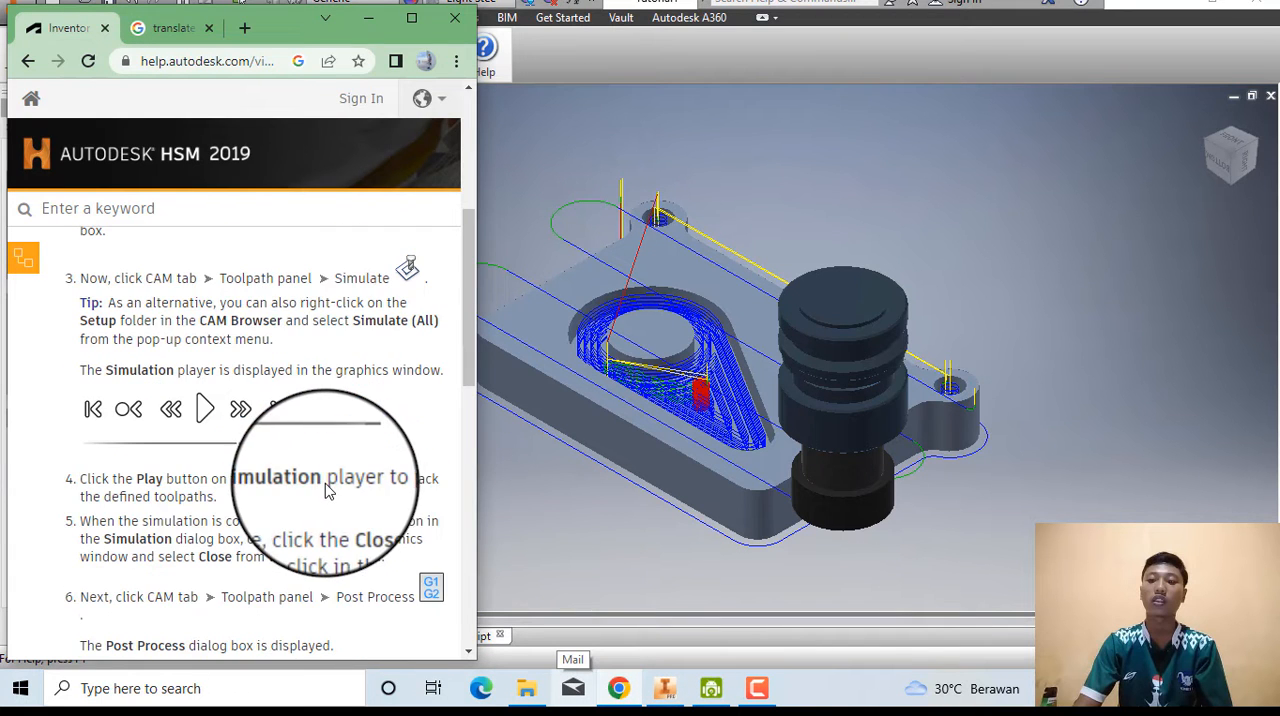
click(493, 526)
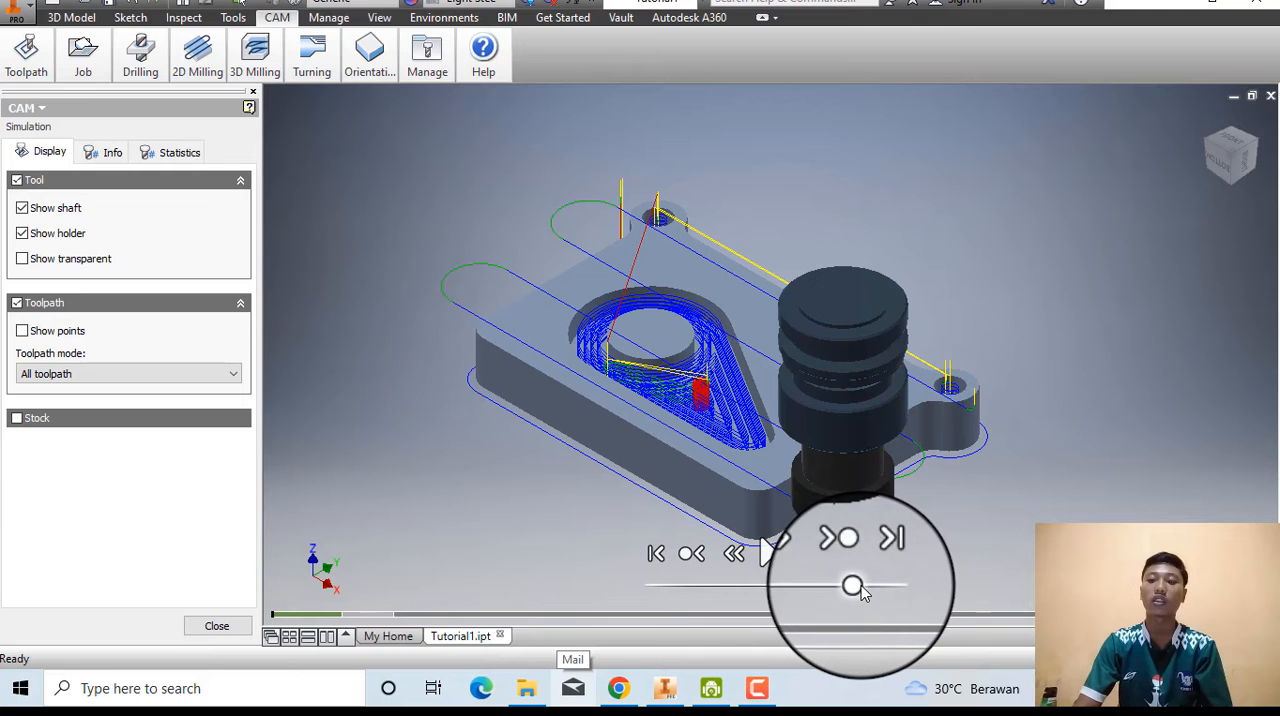
drag(857, 588, 891, 586)
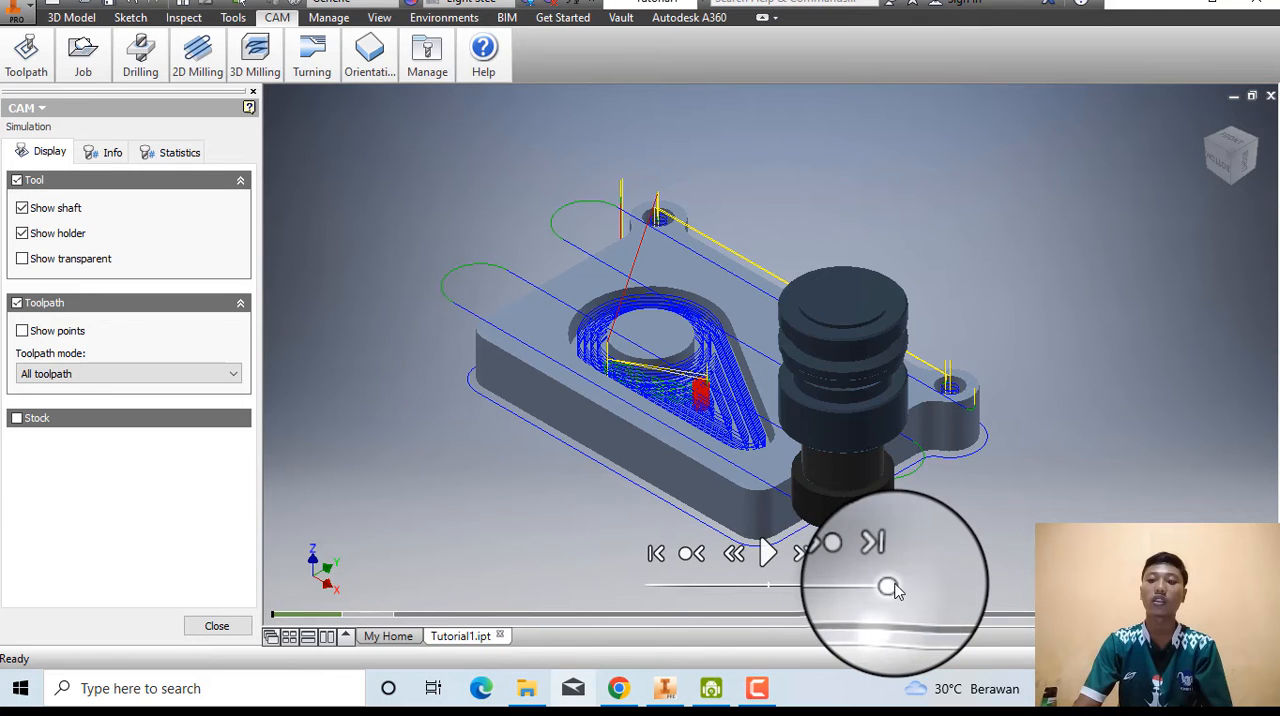
click(769, 558)
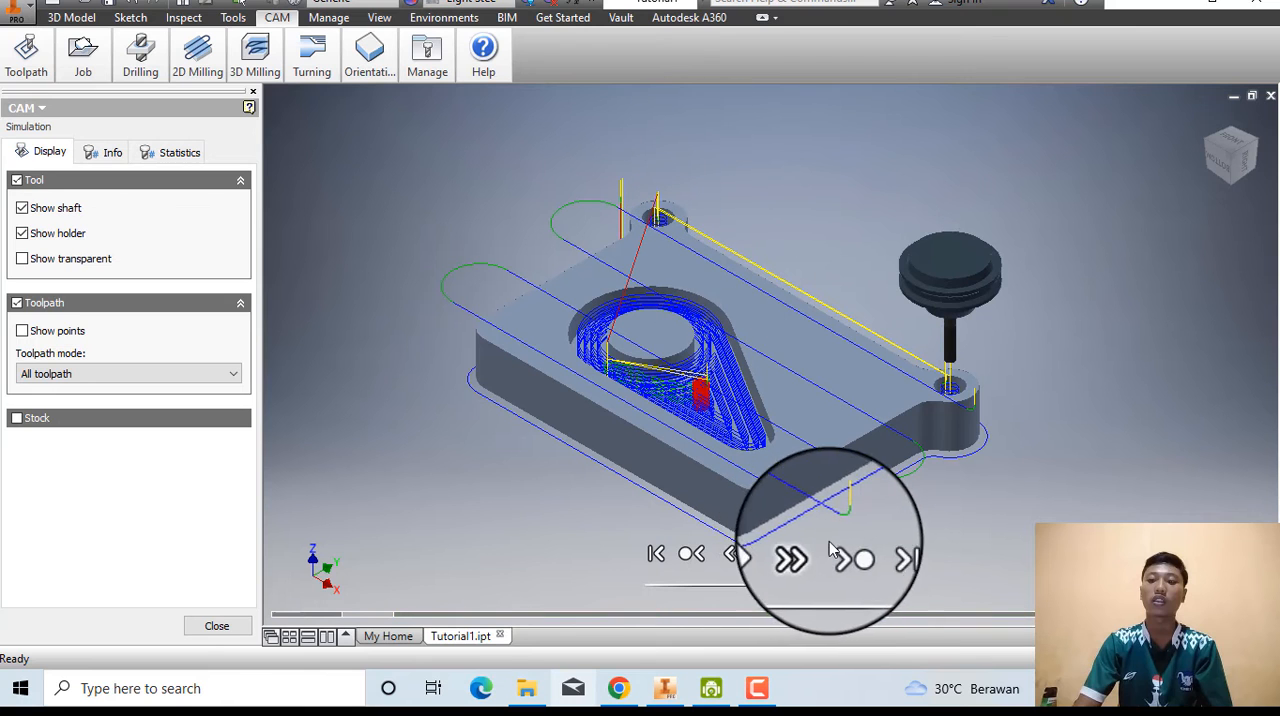
click(772, 556)
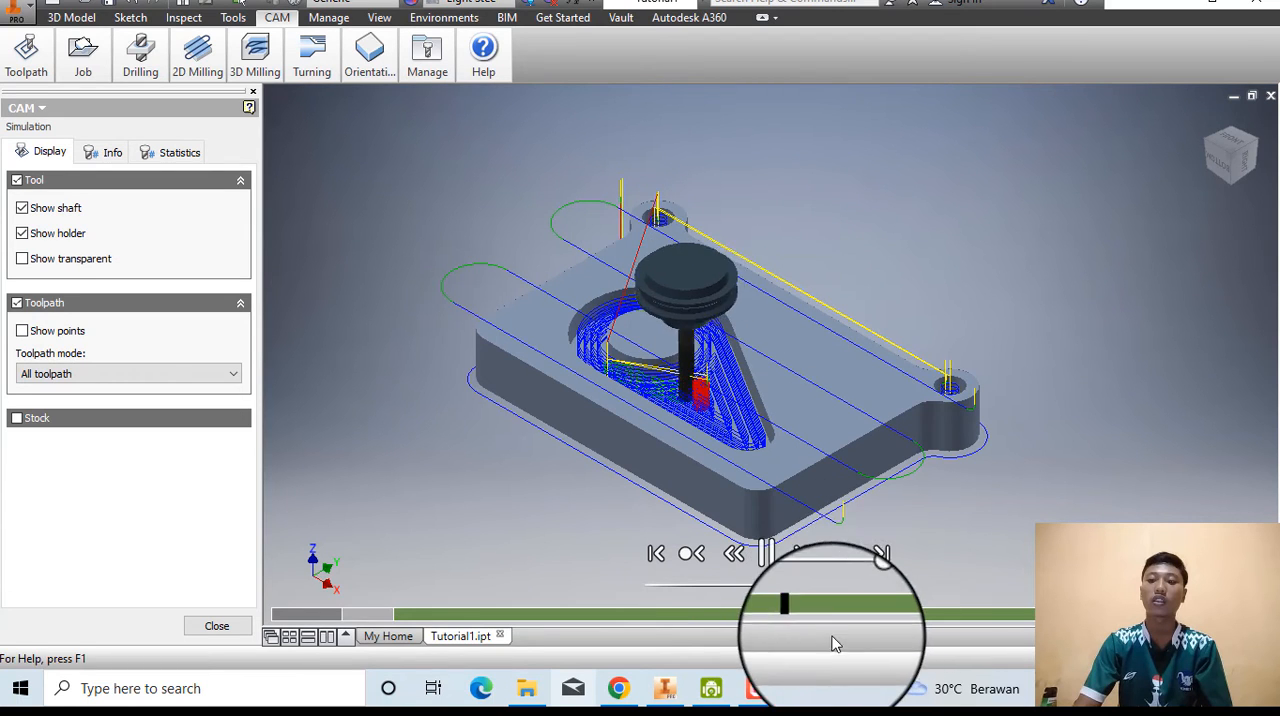
click(767, 555)
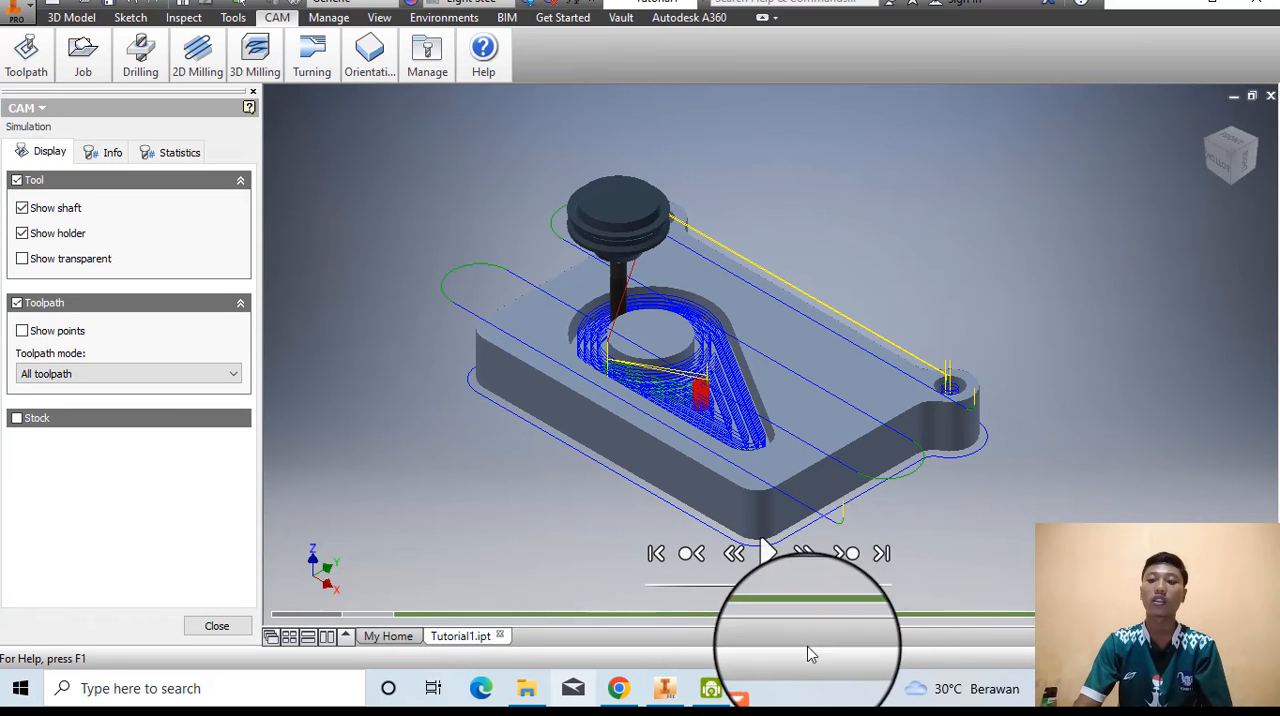
Read the instructions for ending the simulation in Chrome, then close the Setup1 simulation in Inventor.
click(620, 696)
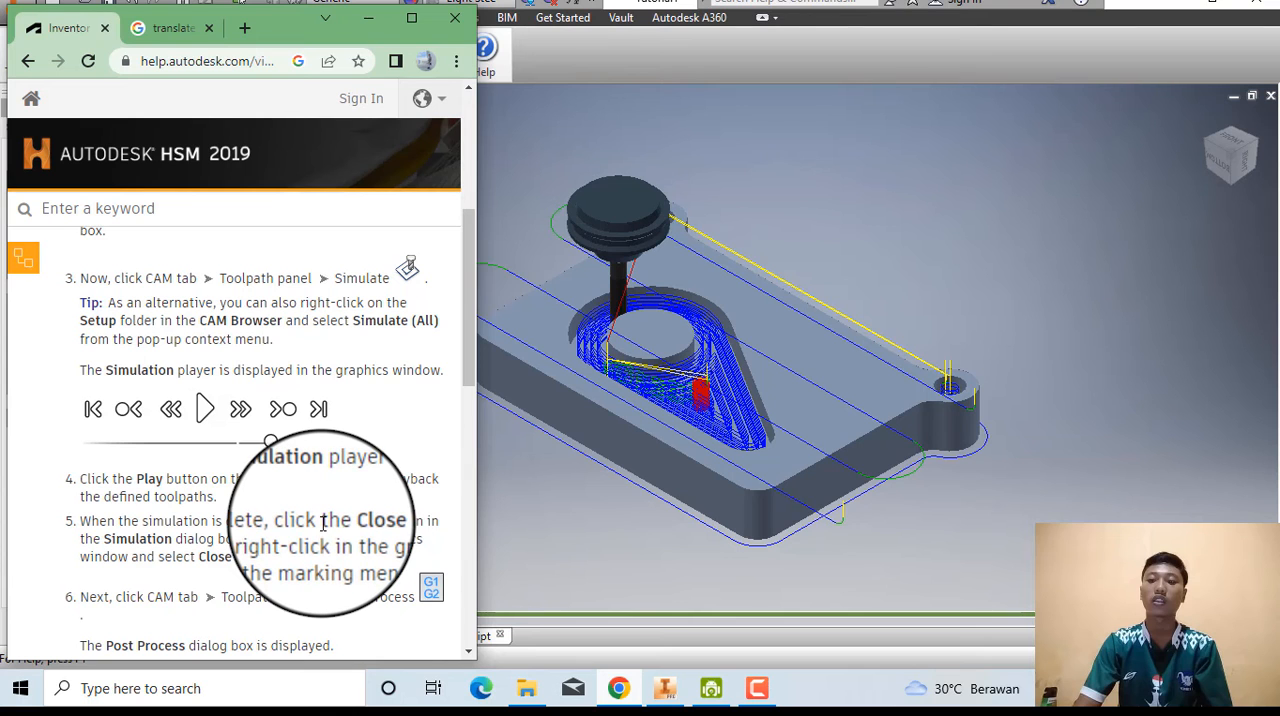
scroll(322, 520, down, 5)
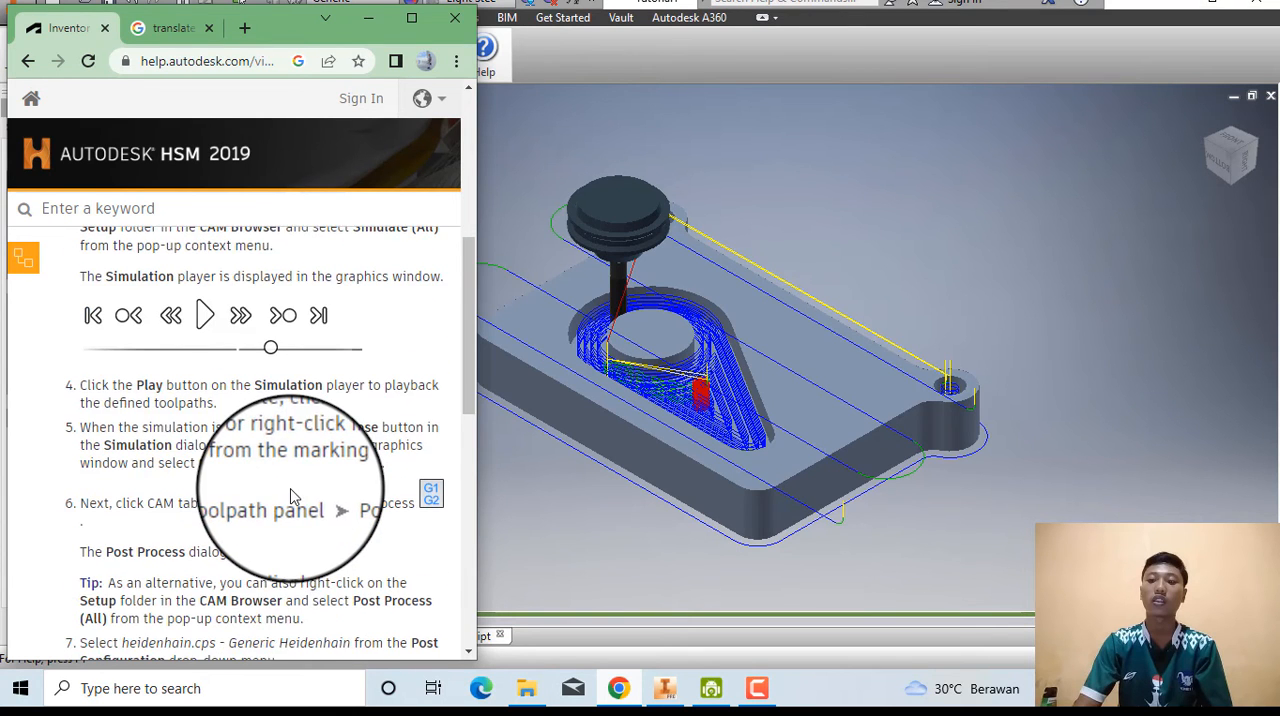
scroll(285, 480, up, 2)
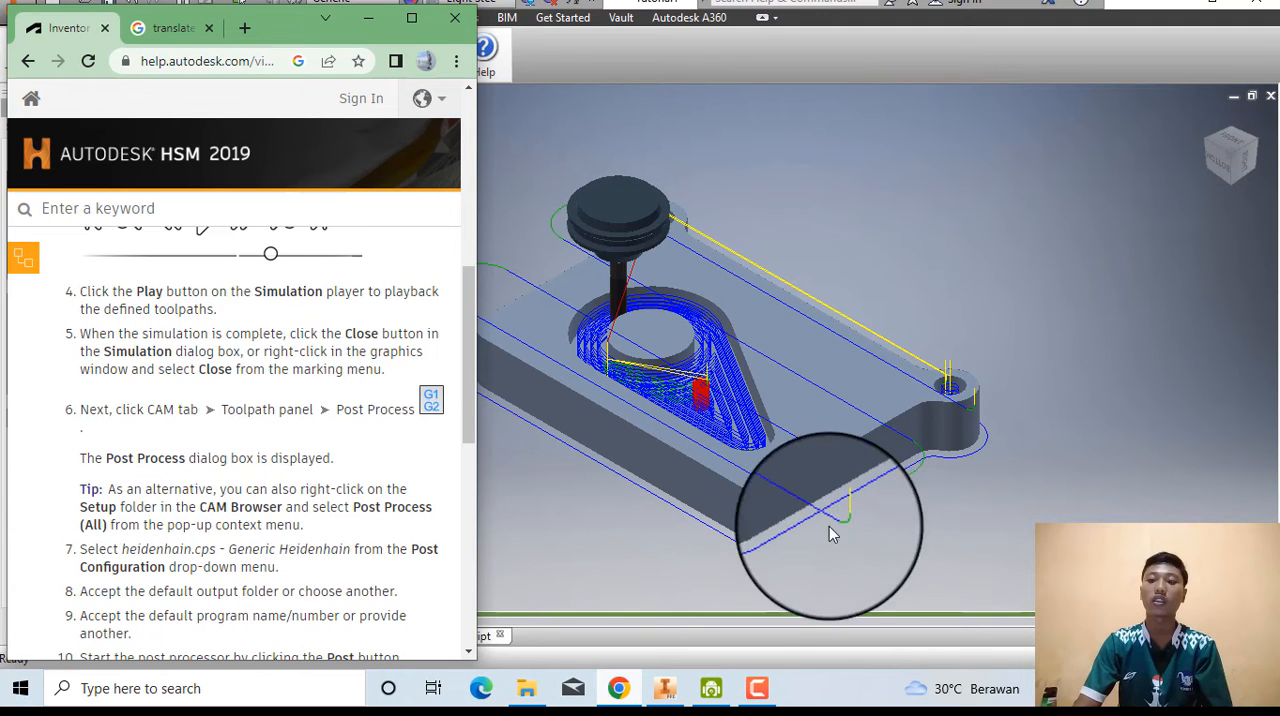
click(780, 545)
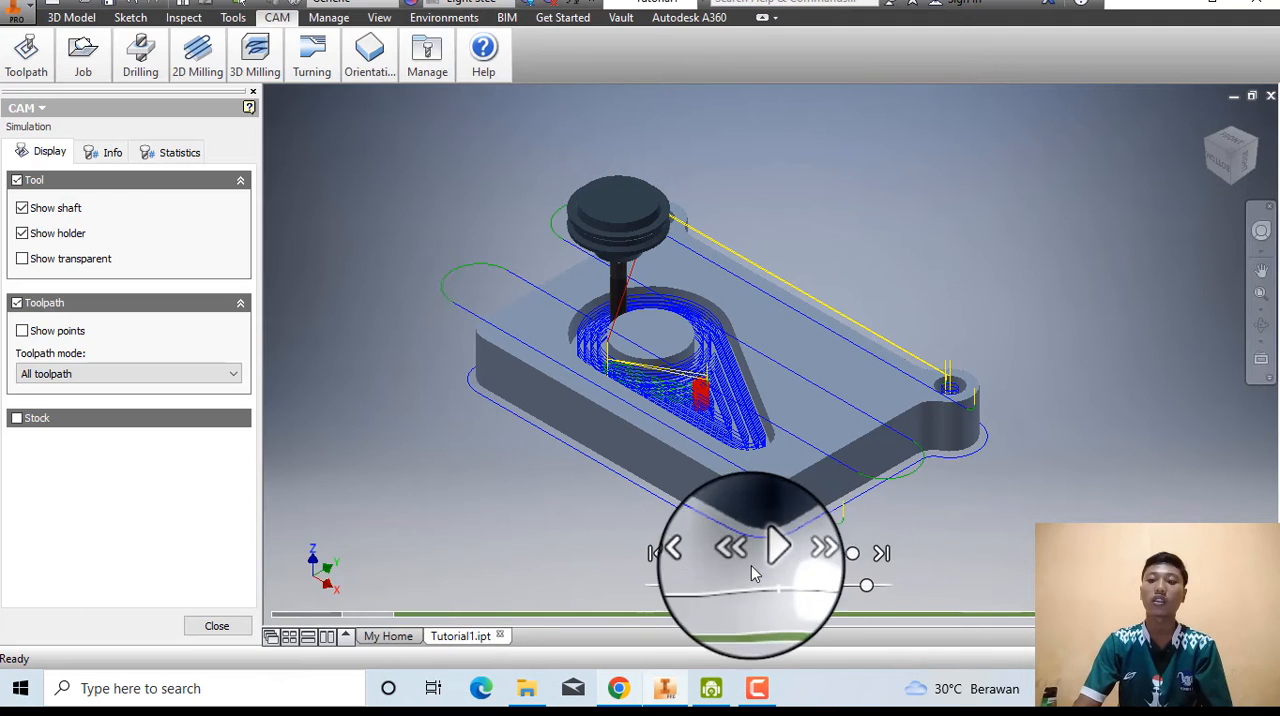
click(228, 632)
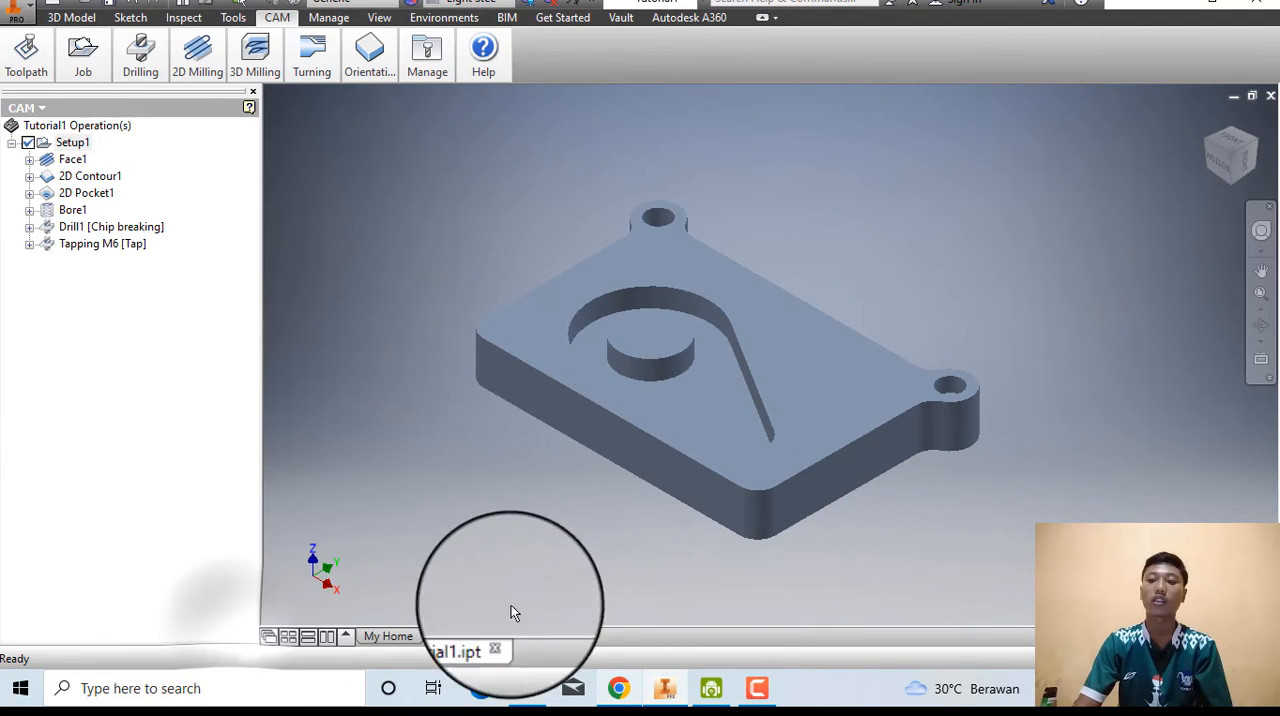
Check the post processing instruction in Chrome, then open the Post Process dialog in Inventor.
click(622, 696)
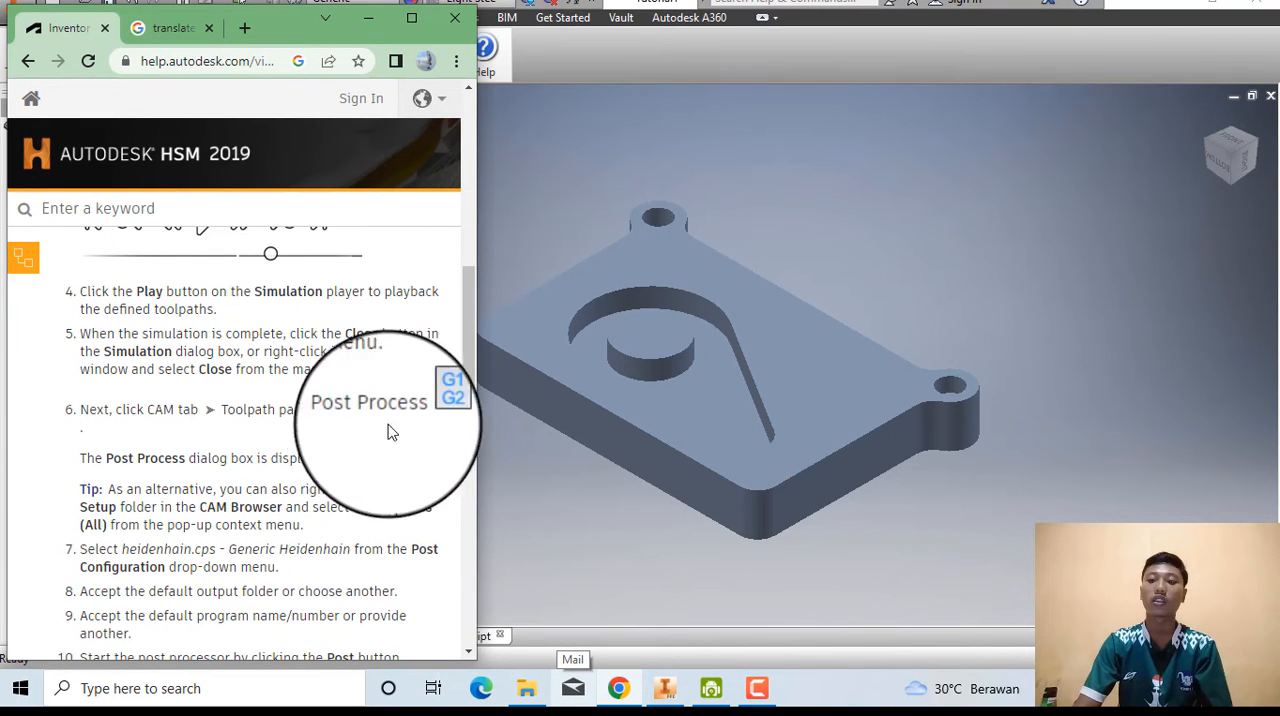
click(529, 519)
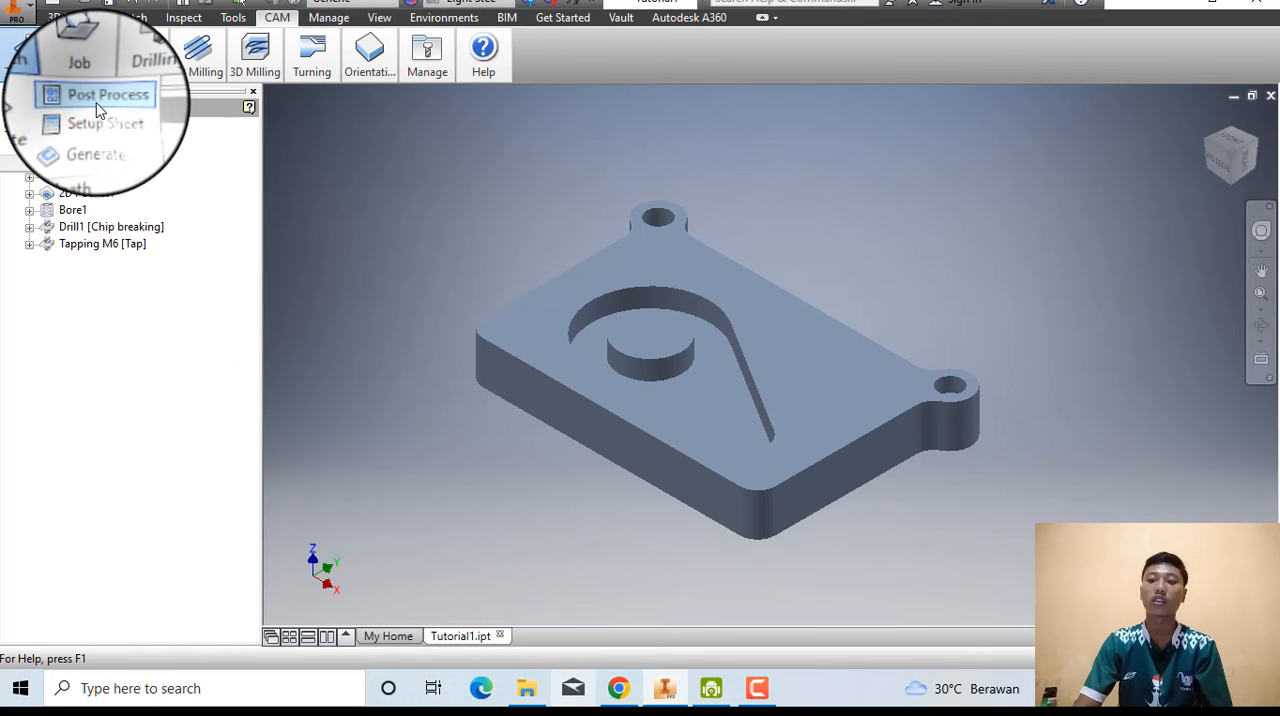
click(97, 108)
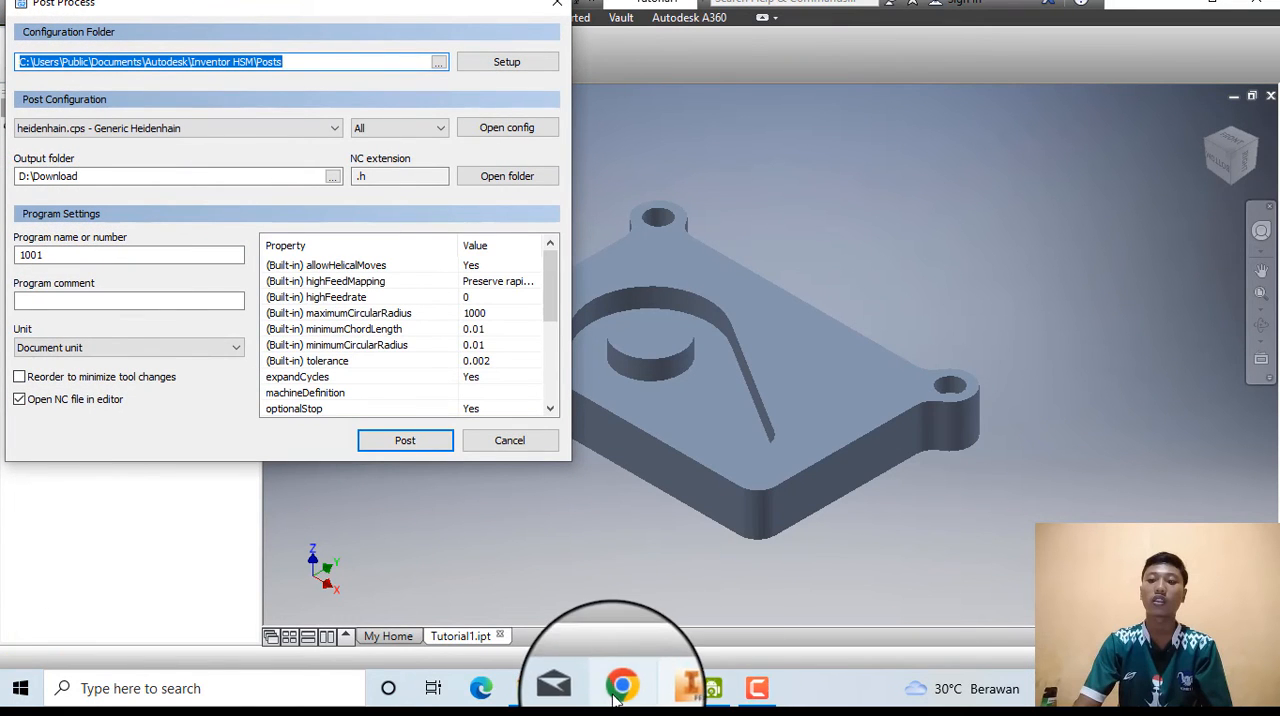
Read the post configuration, output folder and program name instructions in Chrome and compare them with the Post Process settings in Inventor.
click(617, 694)
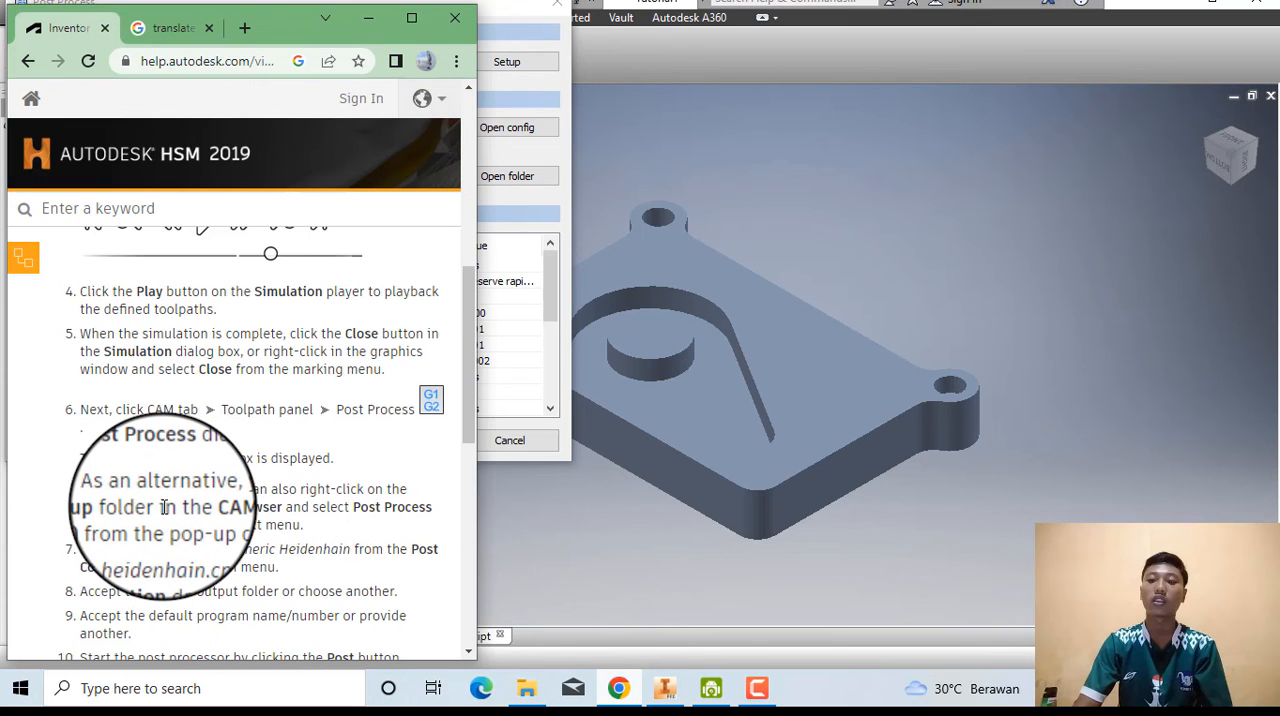
scroll(164, 507, down, 1)
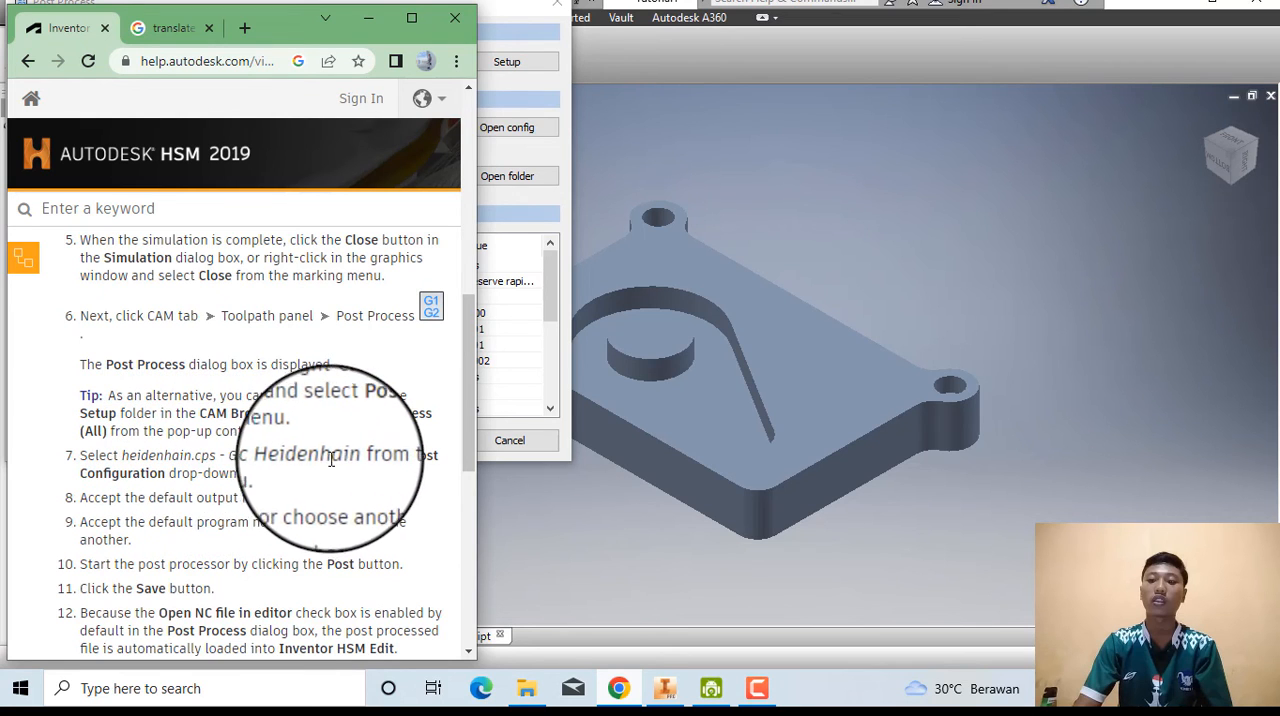
click(524, 514)
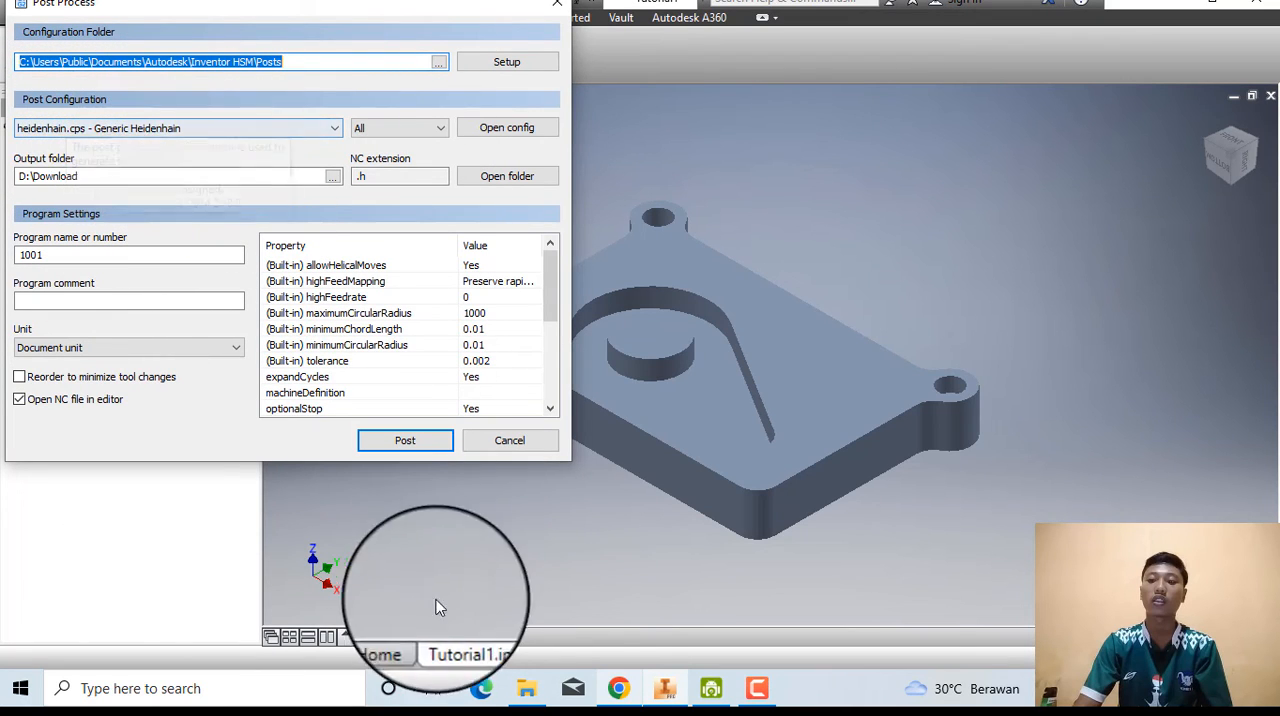
click(617, 699)
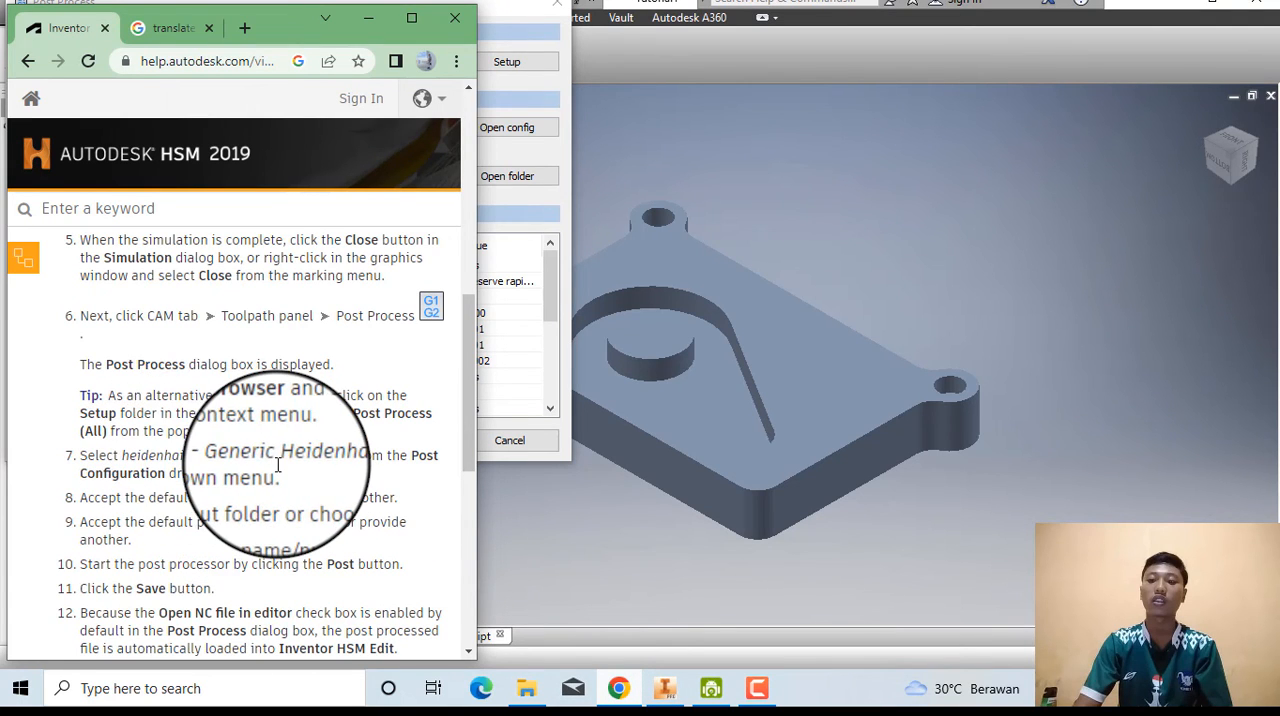
click(548, 585)
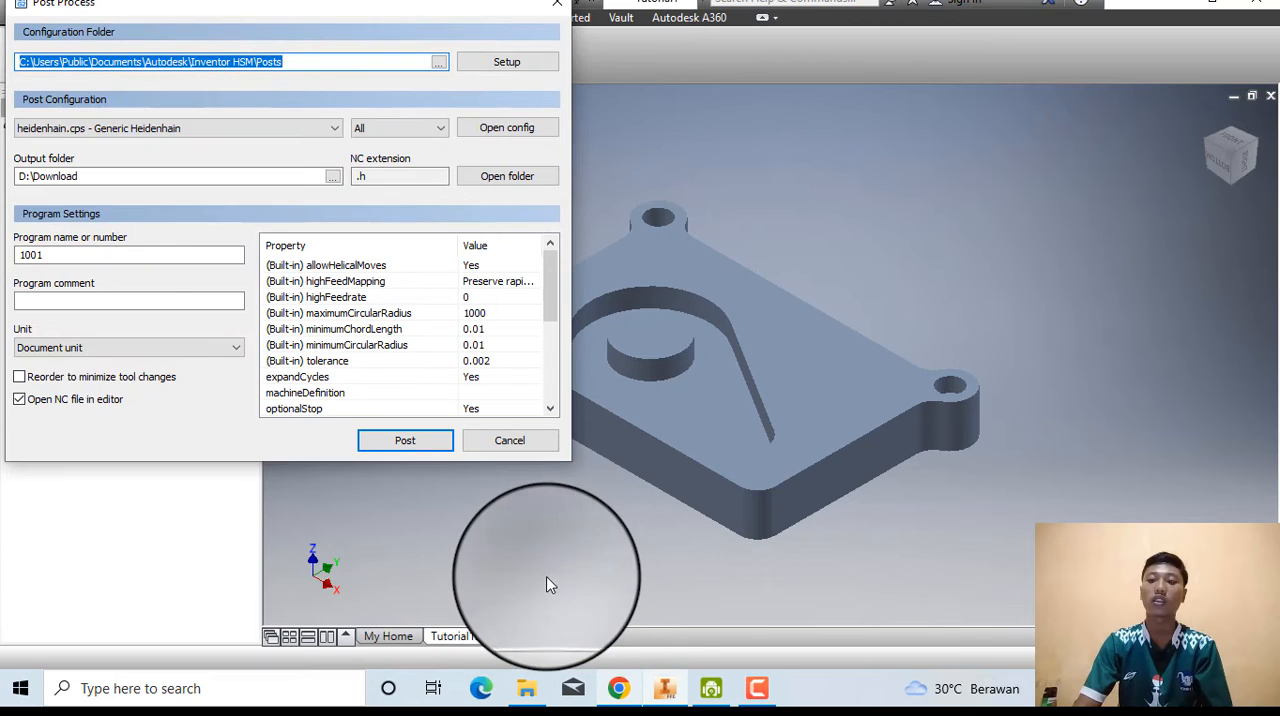
click(612, 688)
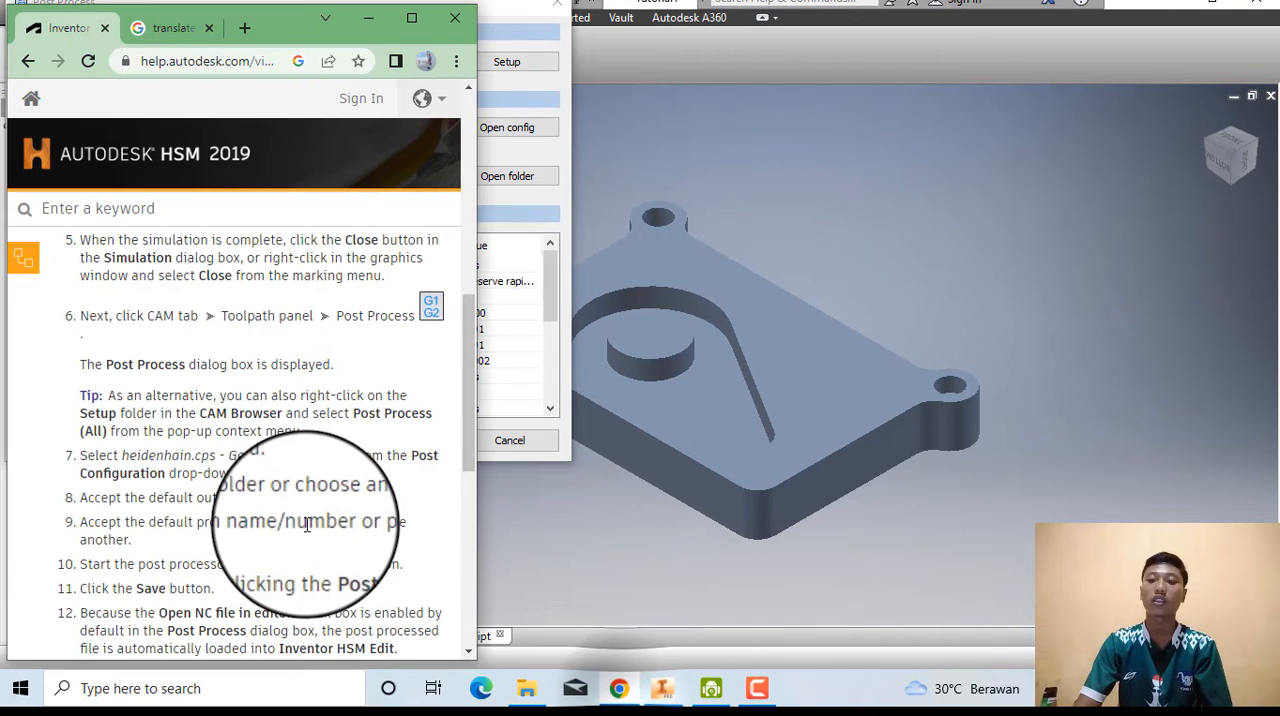
scroll(270, 505, down, 1)
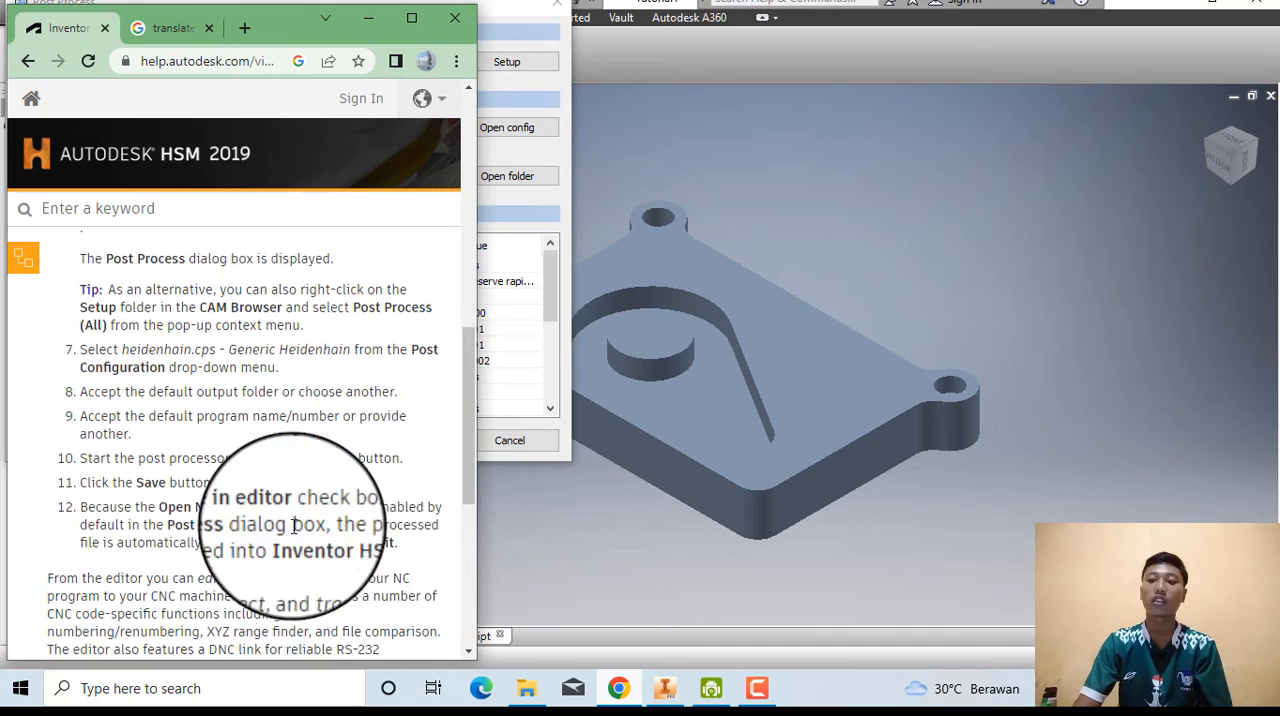
Read the remaining post instructions in Chrome, then post process in Inventor and save the NC program as 1001 in D:\Download, replacing the existing file.
scroll(430, 505, down, 2)
scroll(132, 538, down, 2)
click(522, 561)
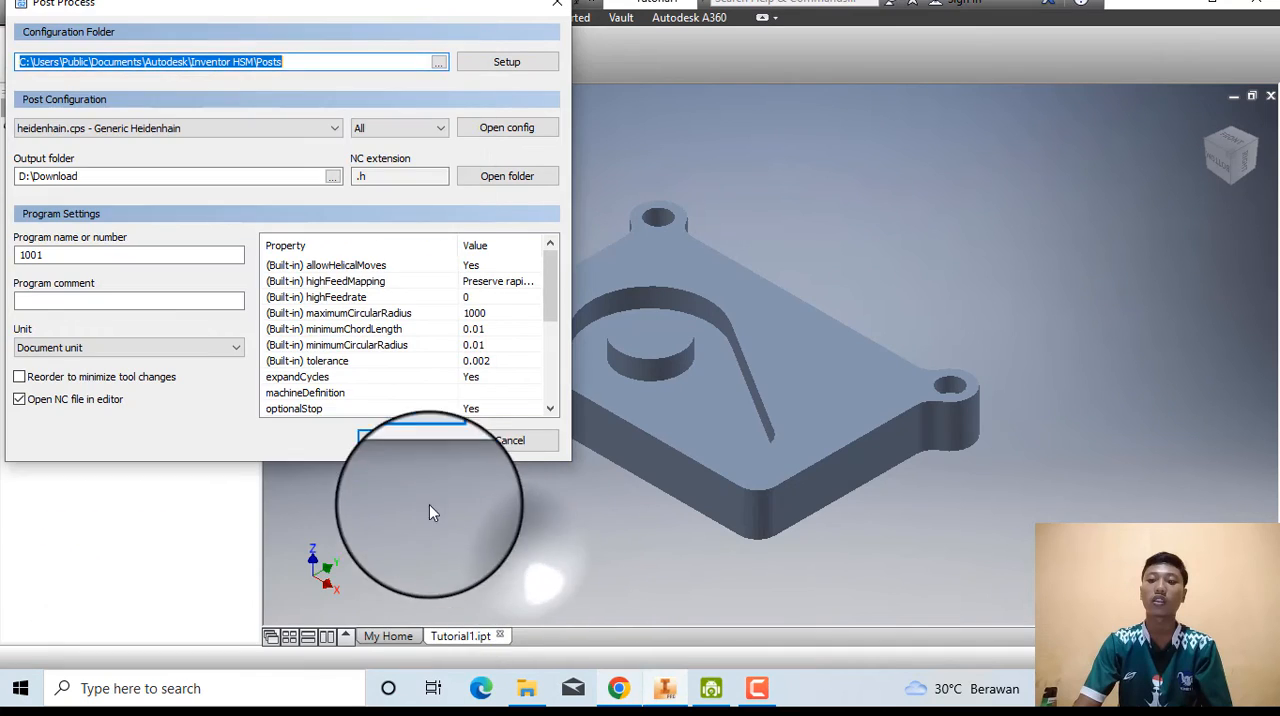
click(400, 444)
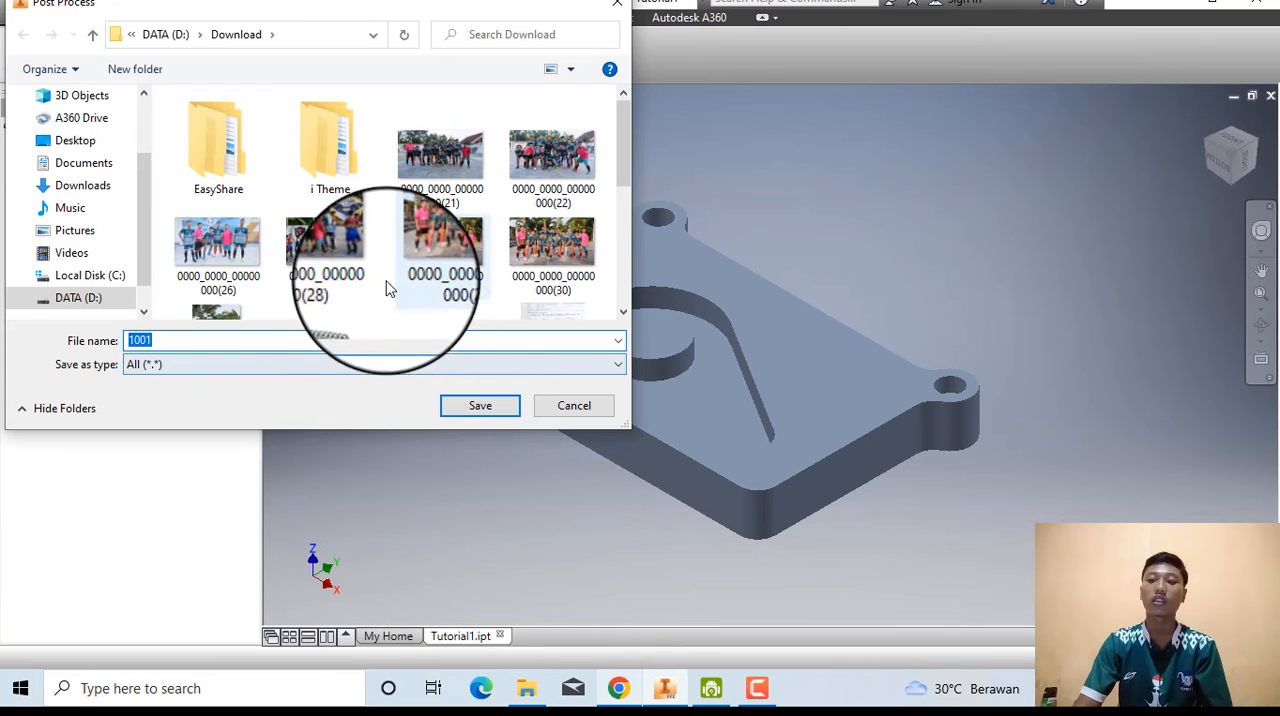
click(486, 406)
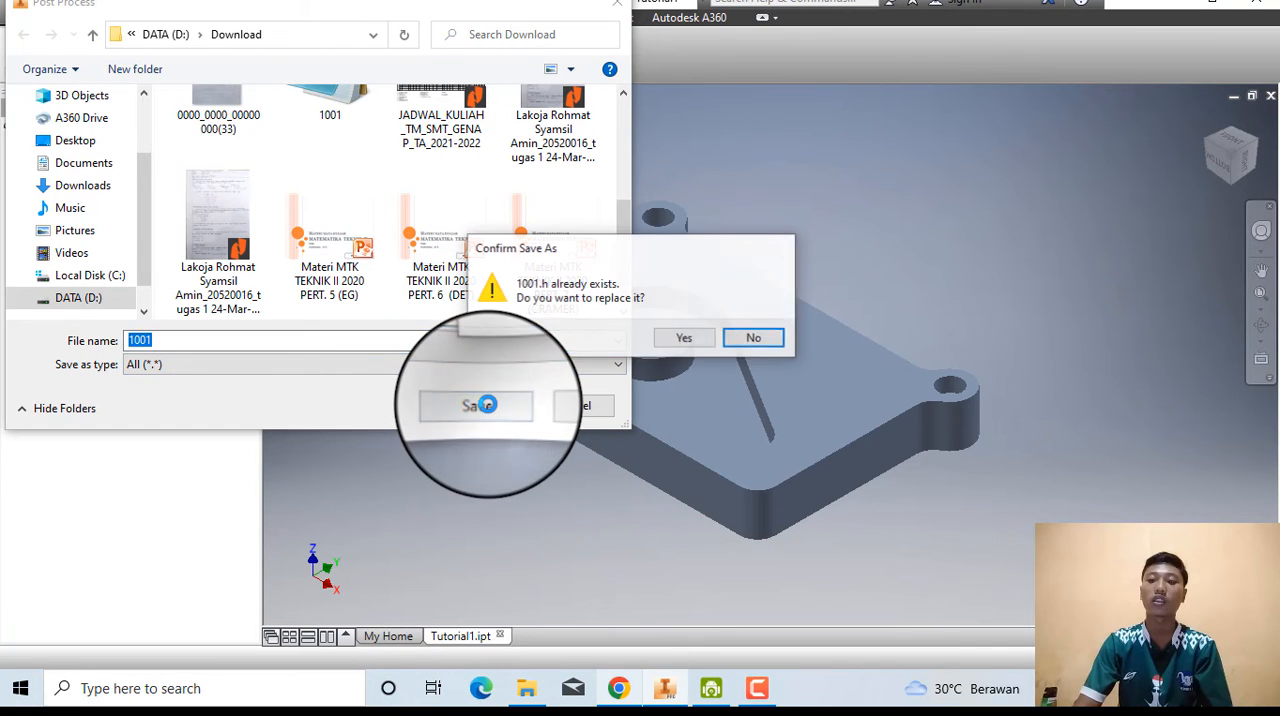
click(668, 341)
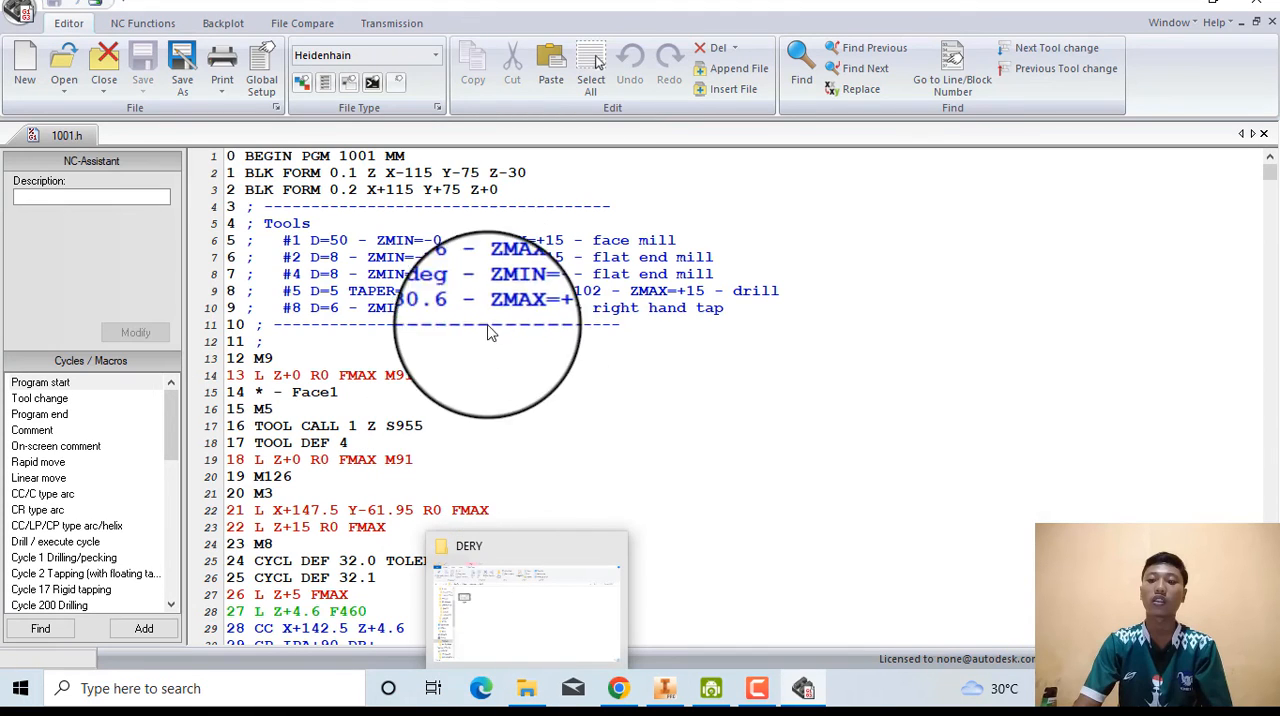
Look through the 1001.h NC code in the editor, then switch to Chrome and maximize the window showing the end of the tutorial.
scroll(500, 448, down, 9)
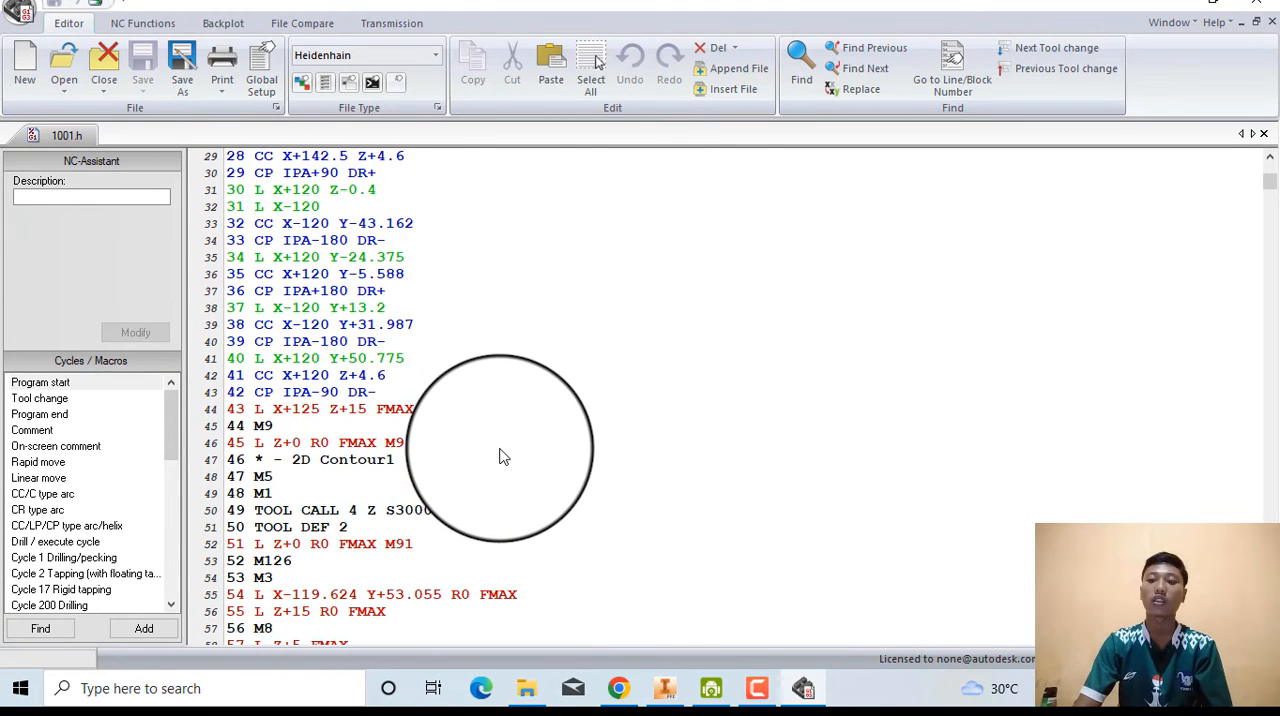
scroll(500, 457, up, 9)
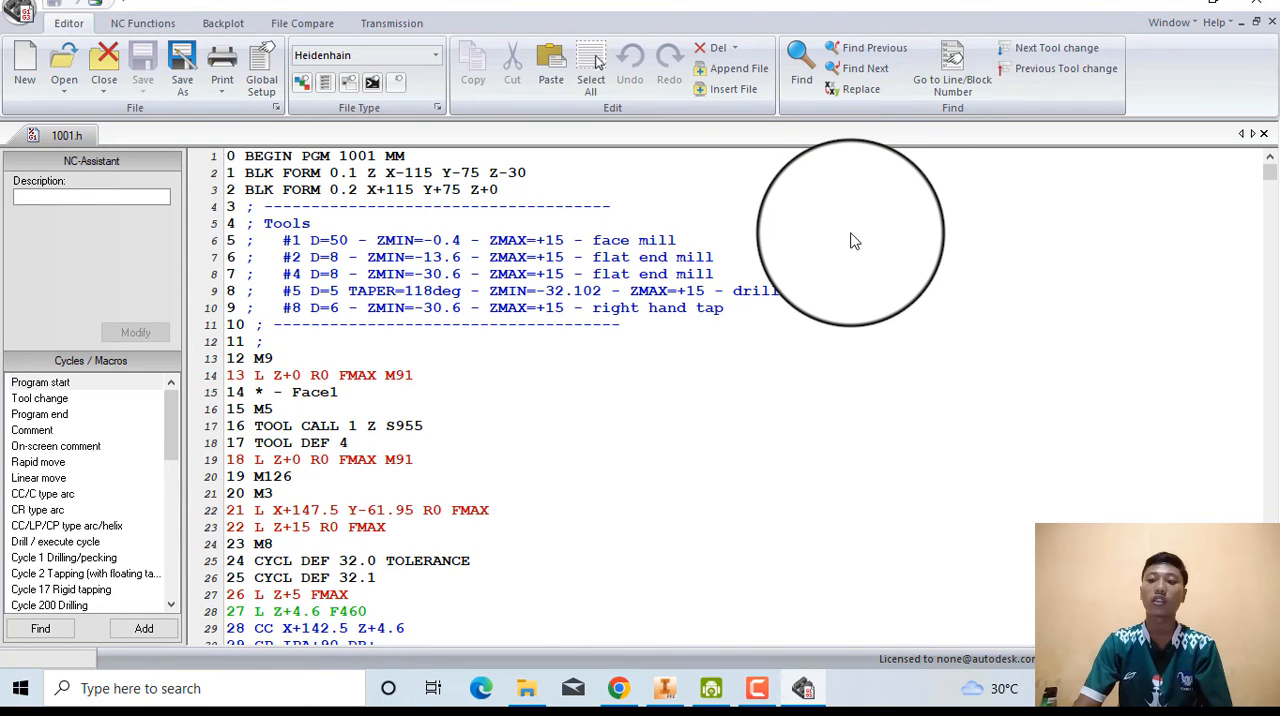
click(619, 688)
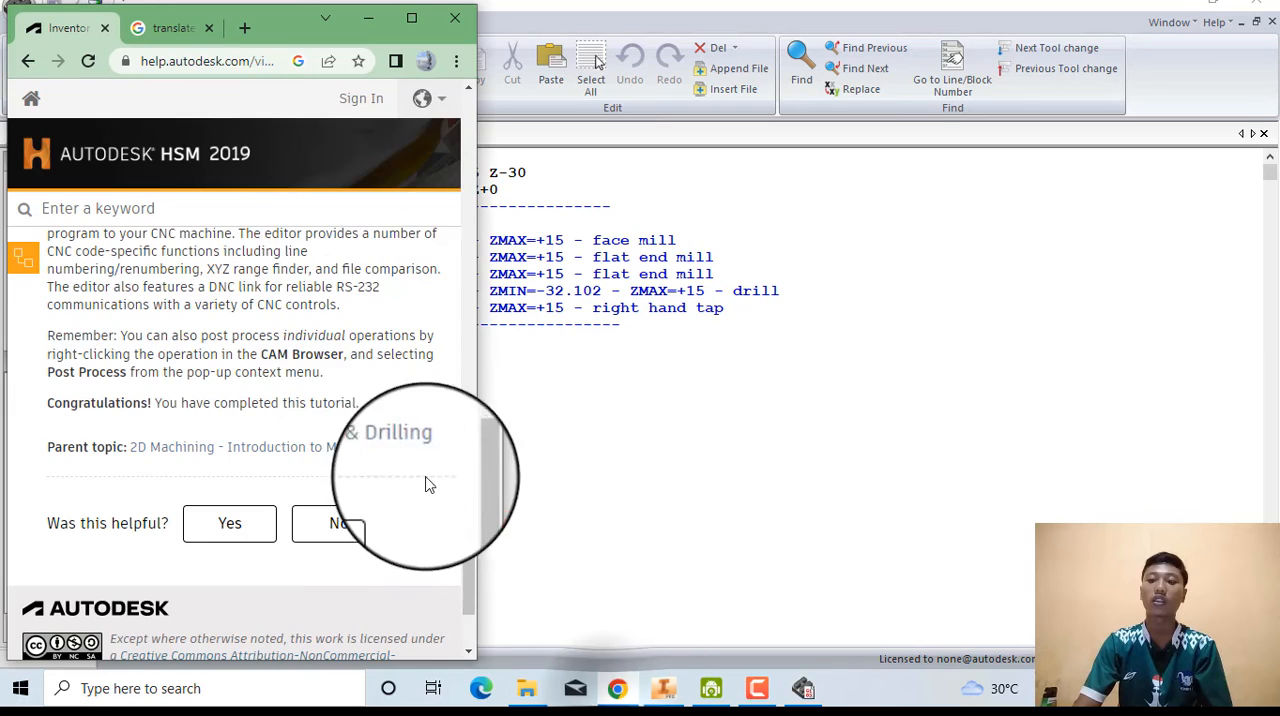
click(418, 20)
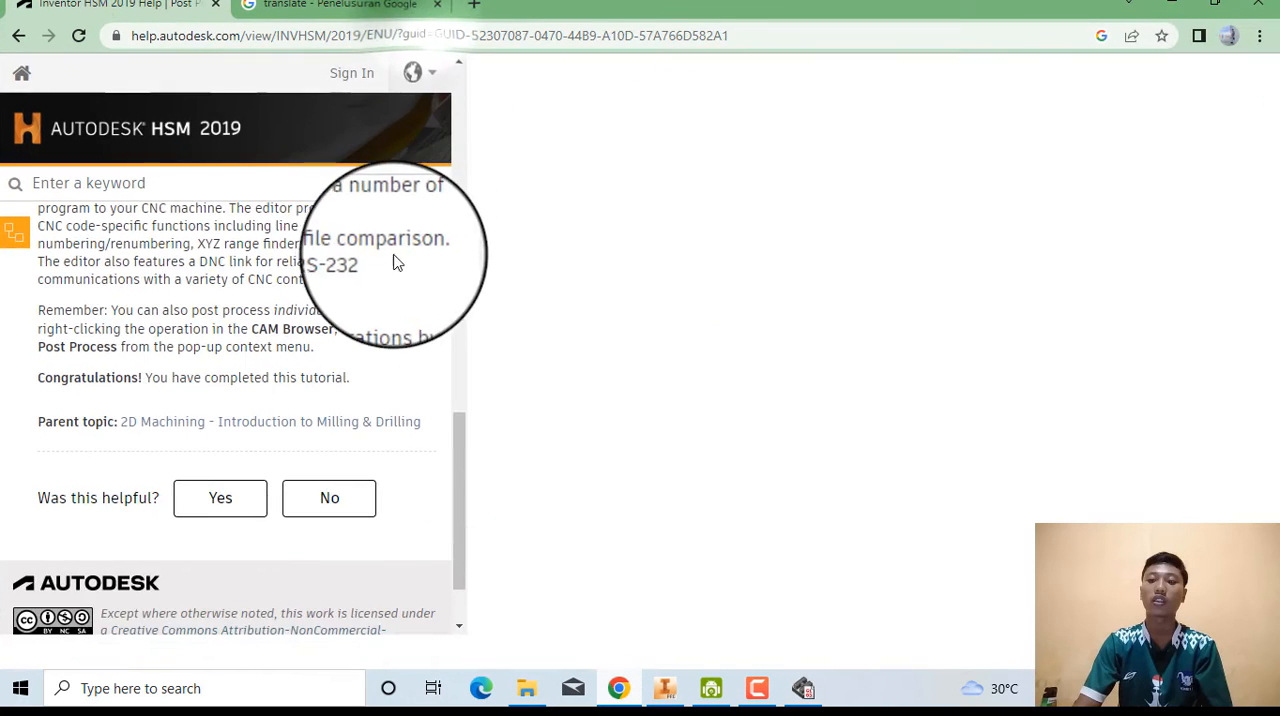